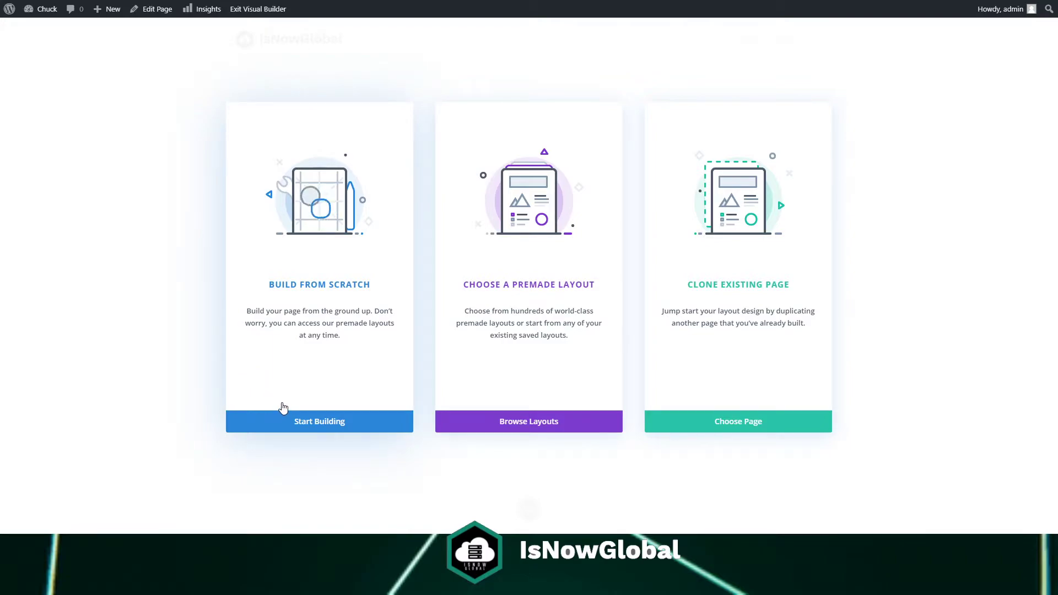
Start building the page from scratch with a single-column row and add an Image module to it
left_click(301, 421)
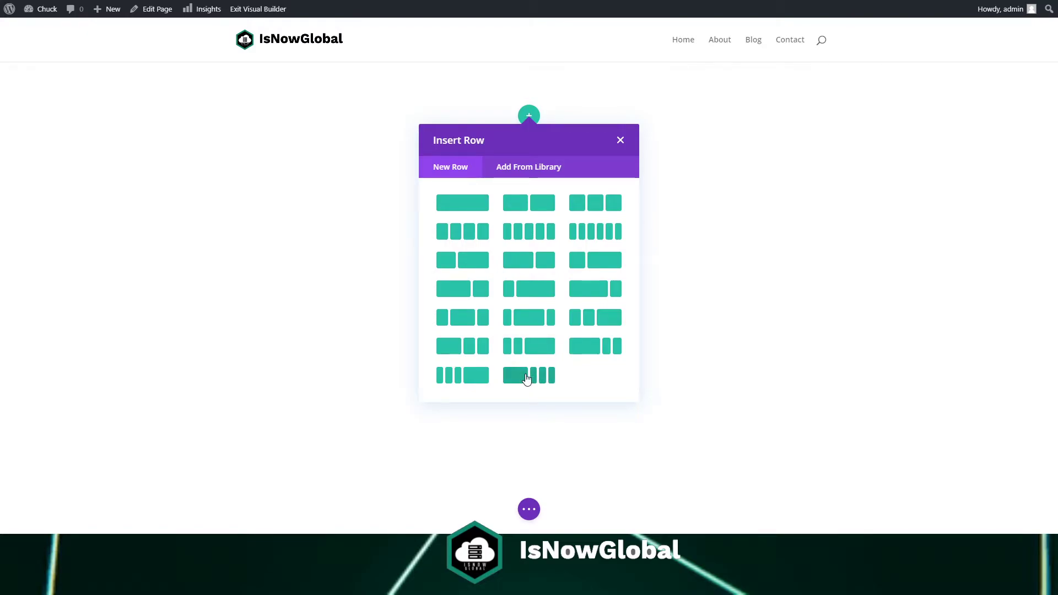
left_click(476, 205)
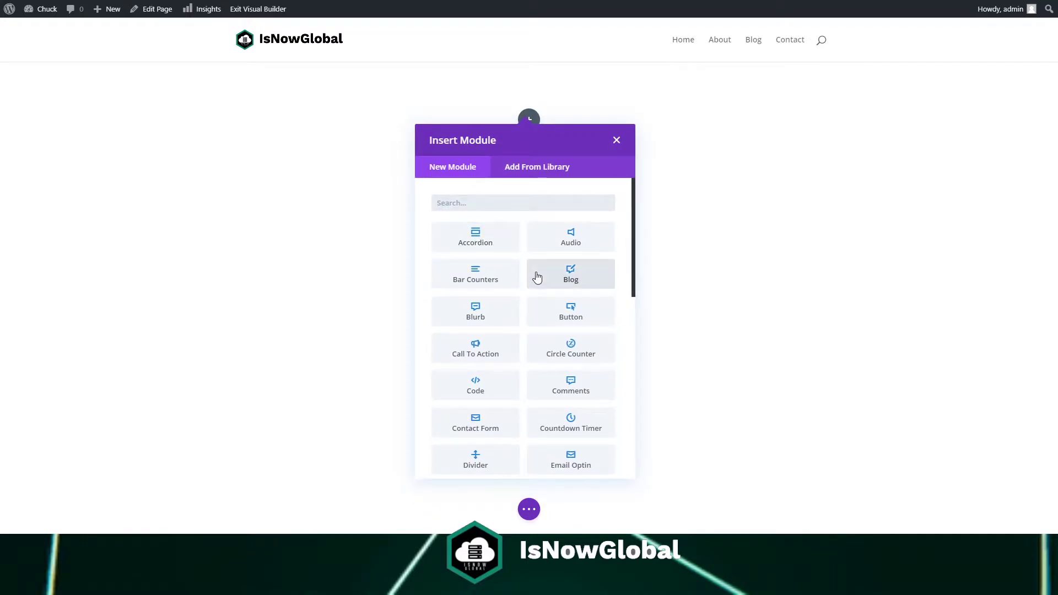
type("image")
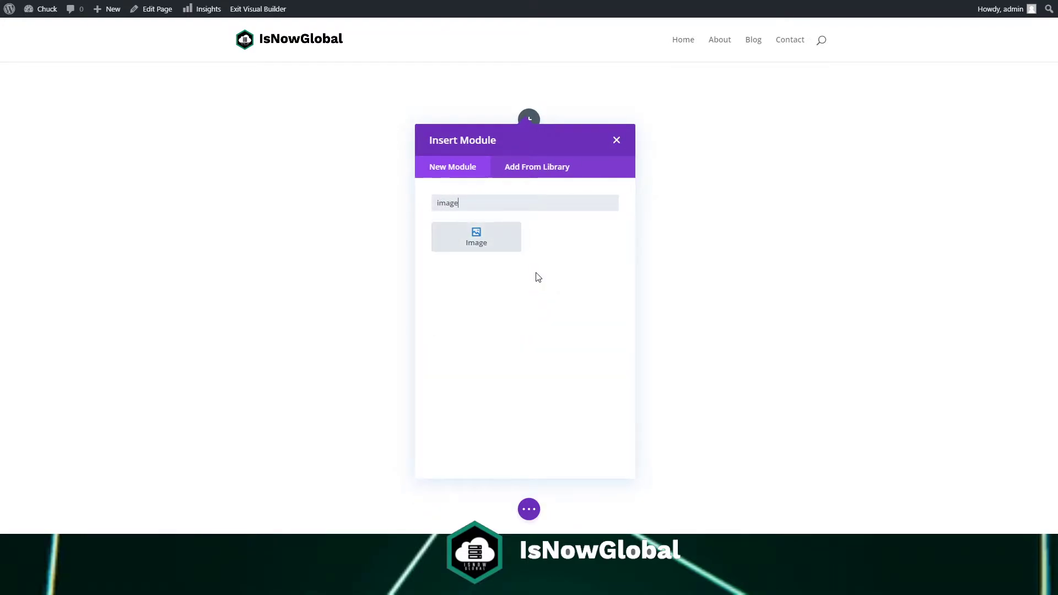
left_click(490, 237)
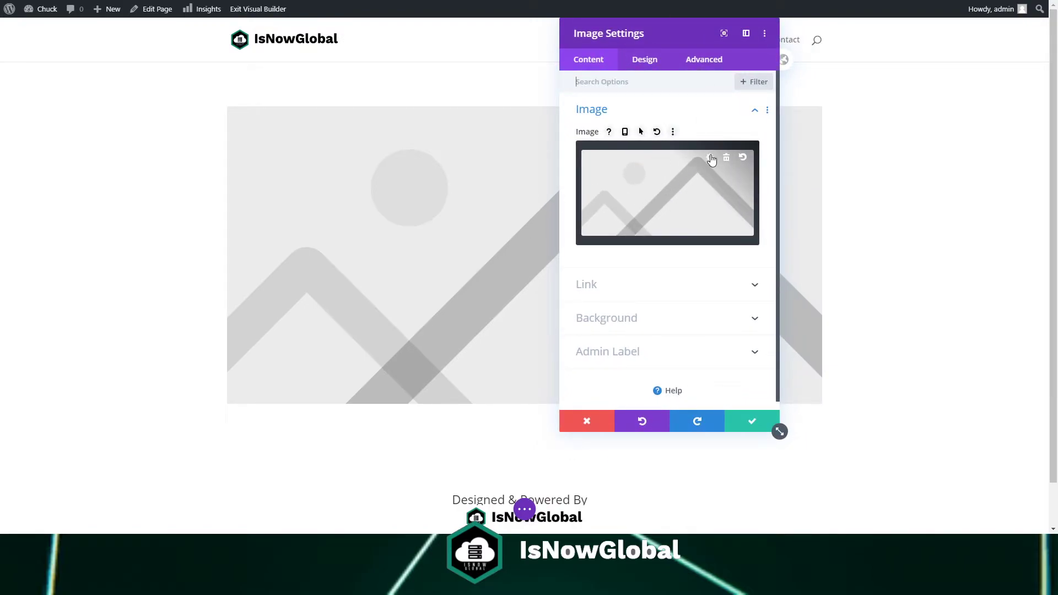
Replace the placeholder image with the media library illustration of the person at the "Chuck" desk and save the module
left_click(713, 160)
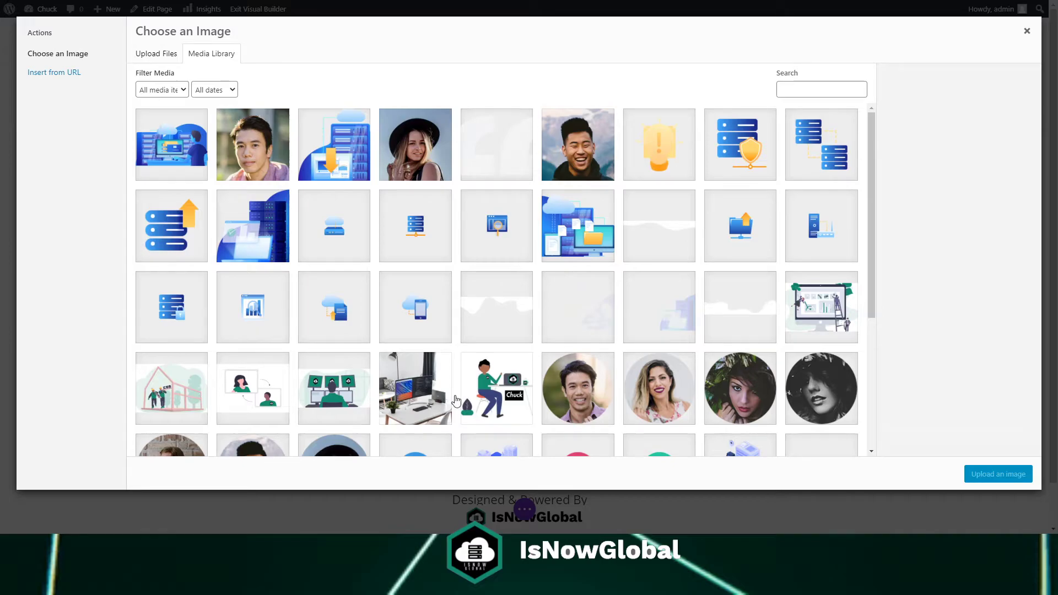
left_click(499, 387)
left_click(983, 475)
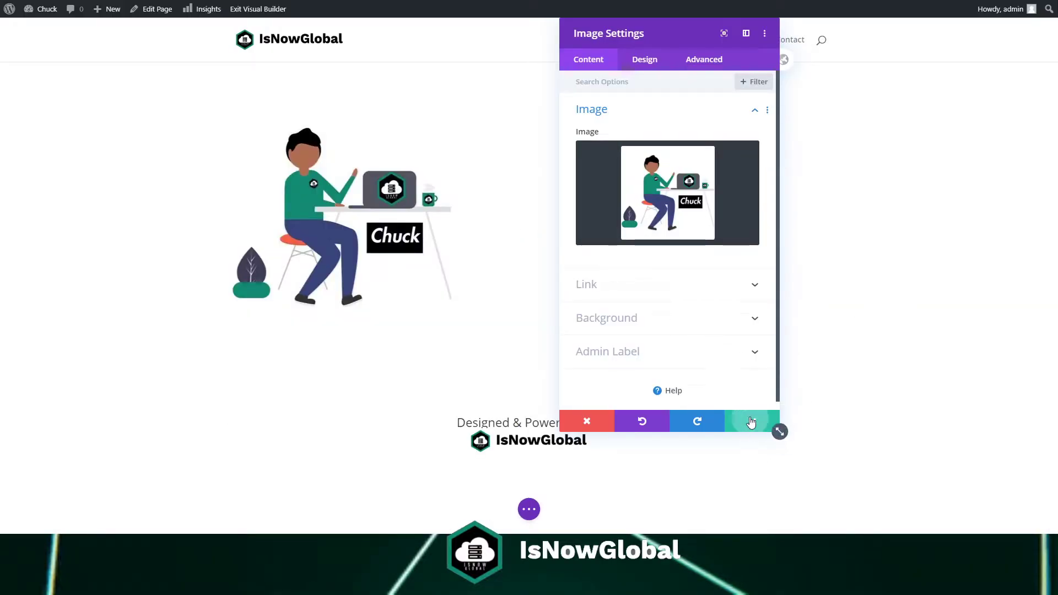
left_click(774, 427)
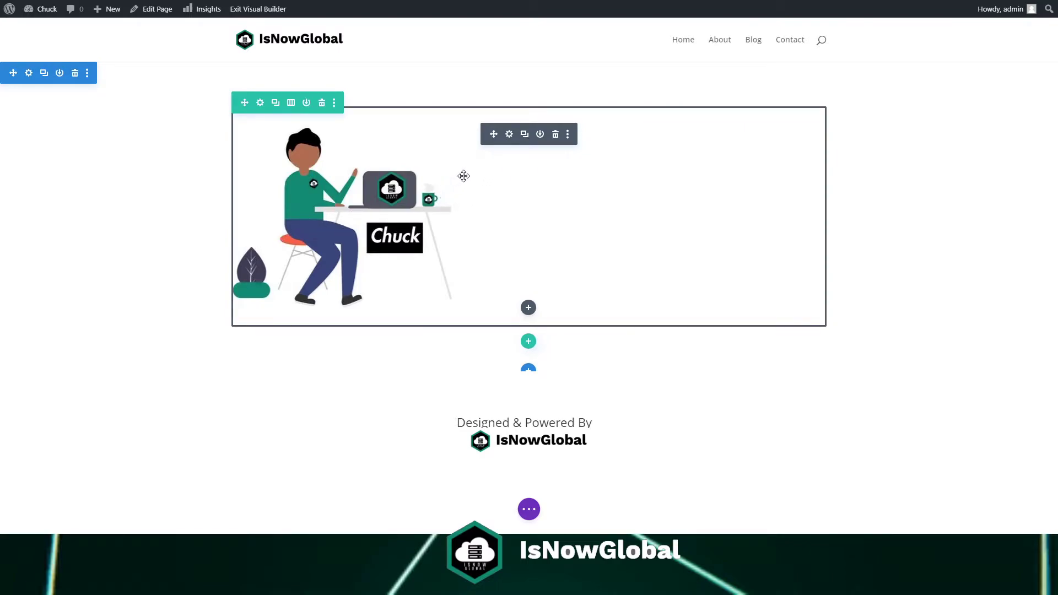
Center-align the desk illustration in its image settings and save the change
left_click(512, 139)
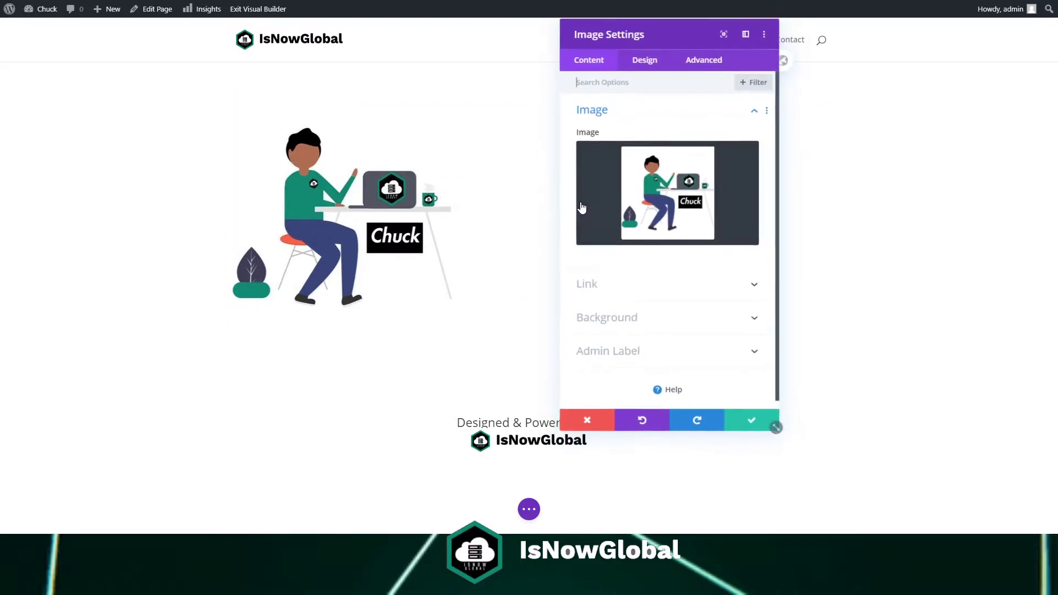
left_click(646, 62)
left_click(642, 121)
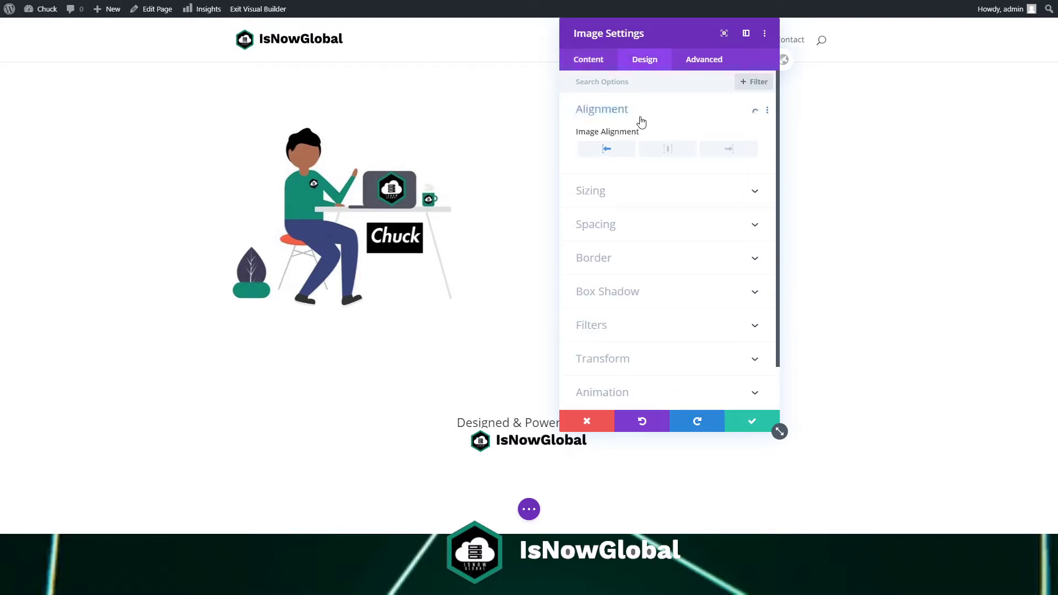
left_click(659, 153)
left_click(764, 422)
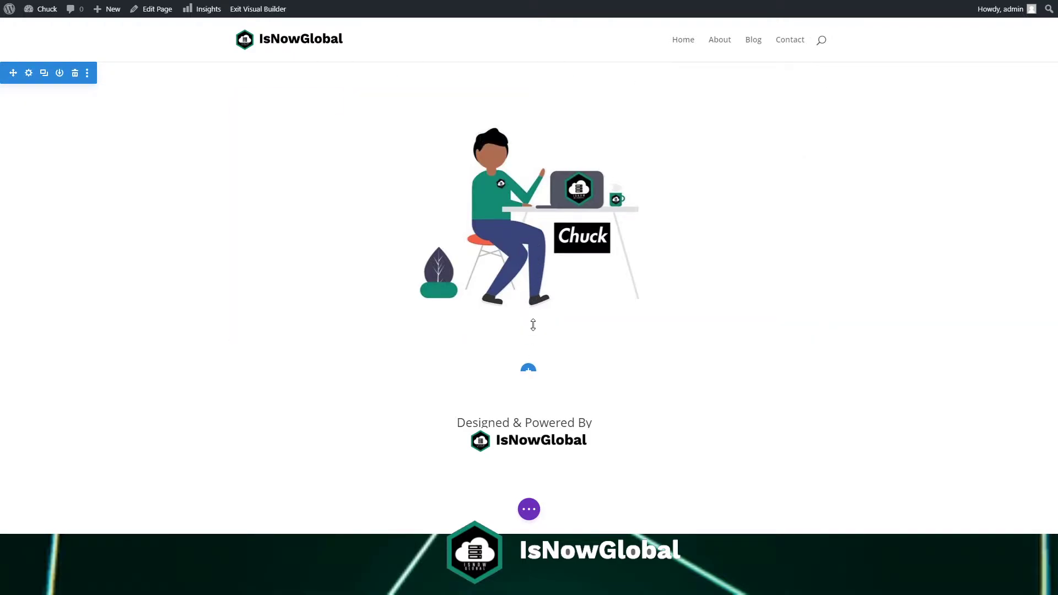
Add a Text module below the desk illustration
left_click(528, 309)
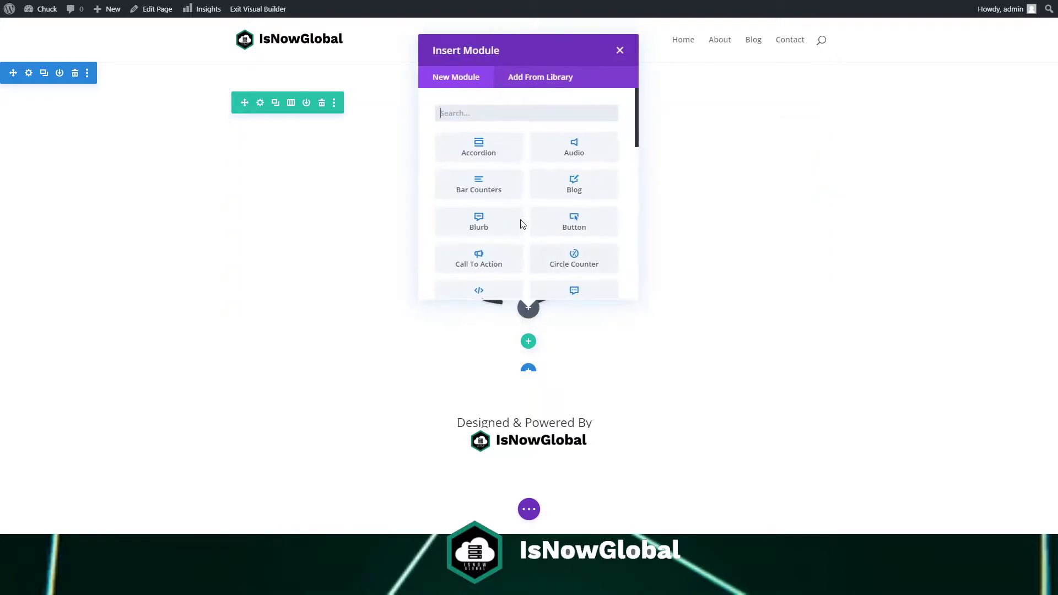
type("text")
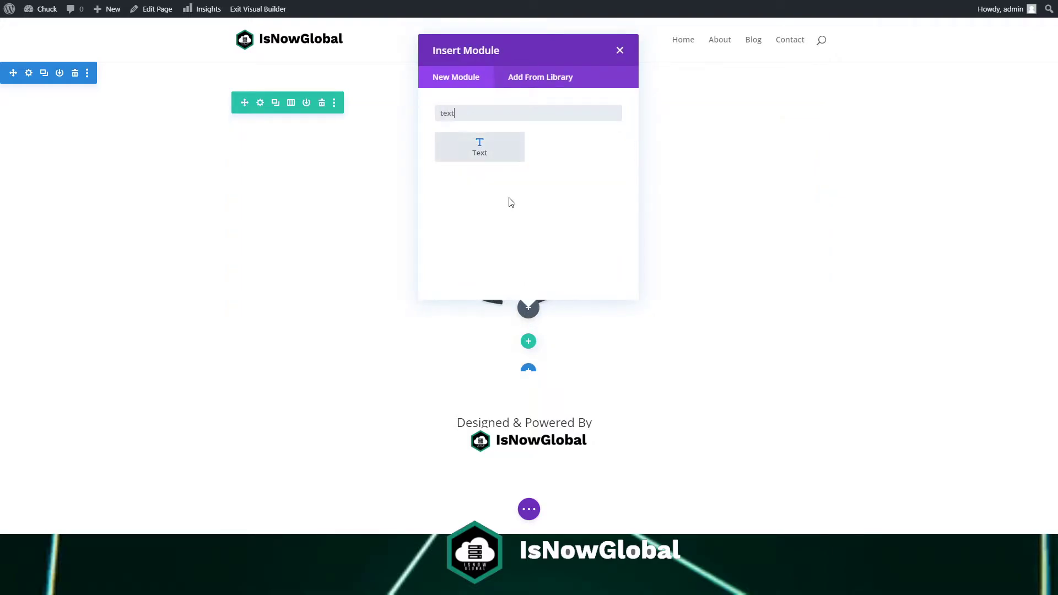
left_click(478, 155)
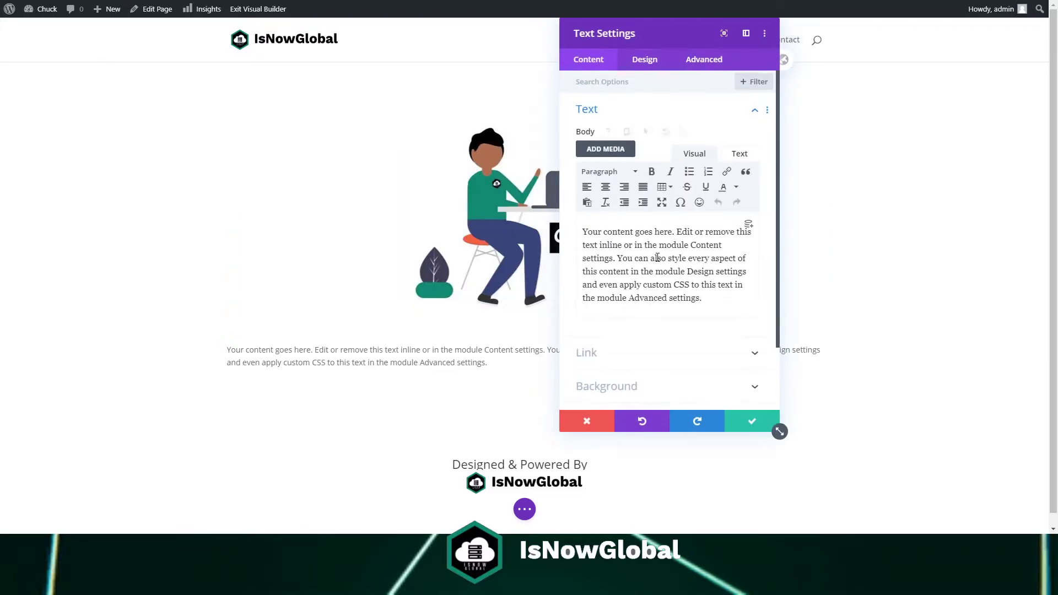
Format the placeholder body text as Heading 2 and clear the body
triple_click(657, 258)
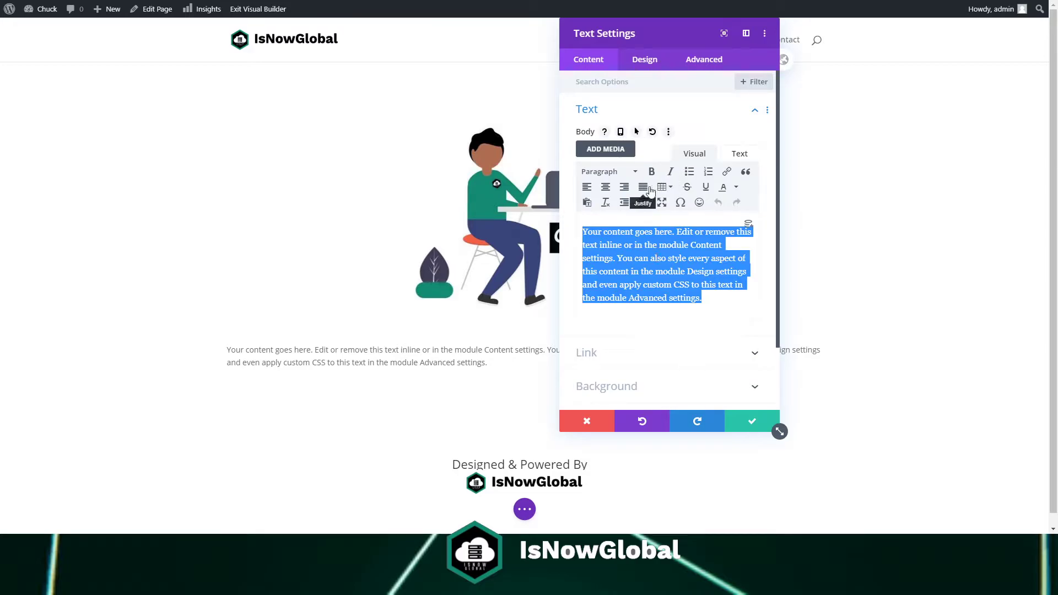
left_click(632, 172)
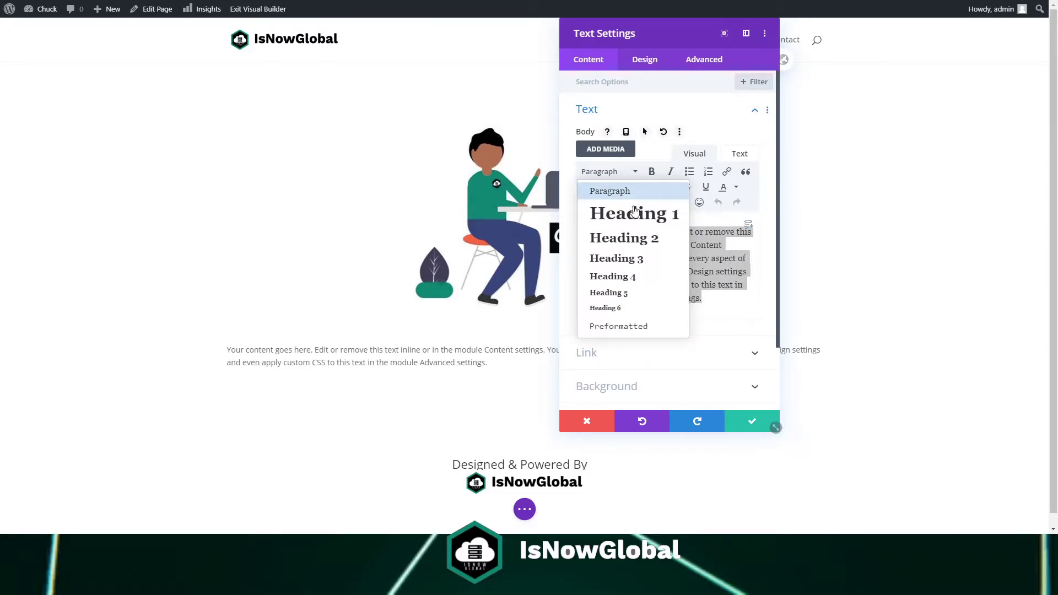
left_click(642, 244)
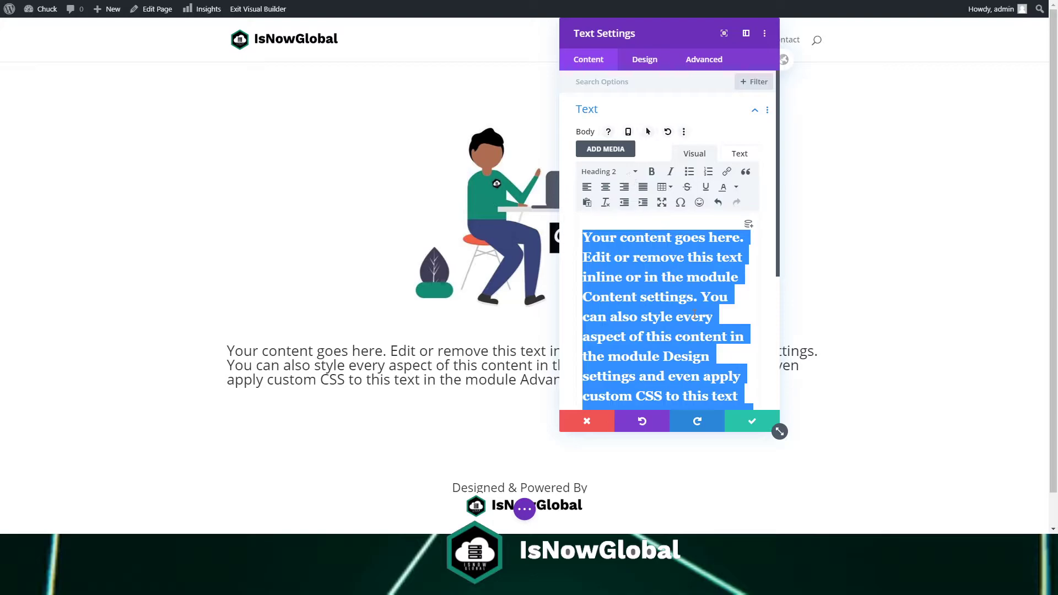
type("dsf")
key("BackSpace")
key("BackSpace")
key("BackSpace")
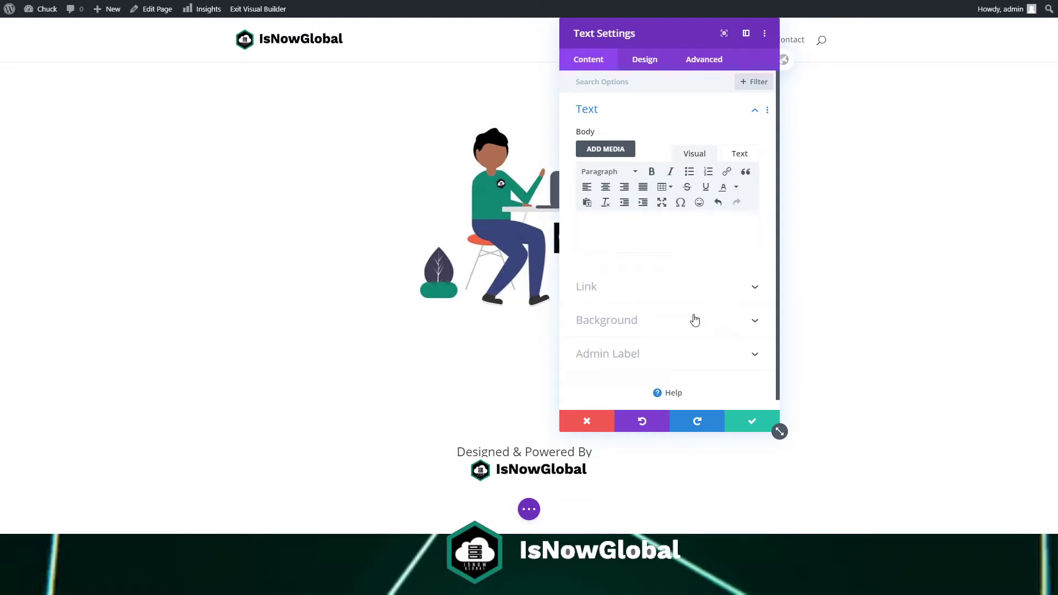
key("ctrl+z")
key("BackSpace")
type("fdgdf")
key("BackSpace")
key("BackSpace")
key("BackSpace")
key("BackSpace")
key("BackSpace")
Enter "IsNowGlobal Livestreams" as the body of the text module
type("IsBN")
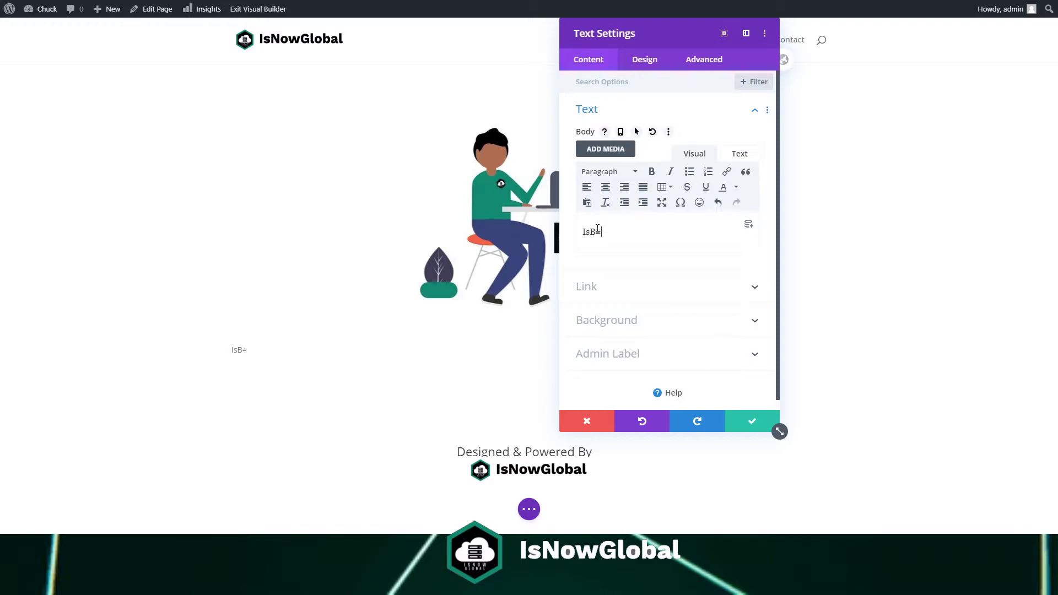
key("BackSpace")
key("BackSpace")
type("NowGlobas")
type(" Lives")
key("BackSpace")
type("eams")
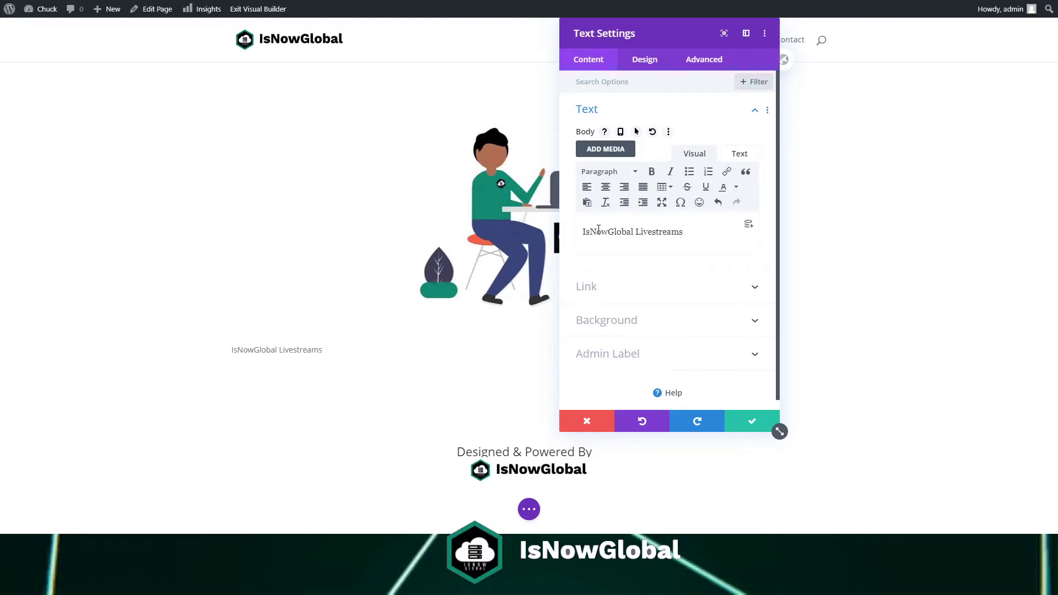
Move the text settings window clear of the illustration and open the design options for the "IsNowGlobal Livestreams" text
key("ctrl+a")
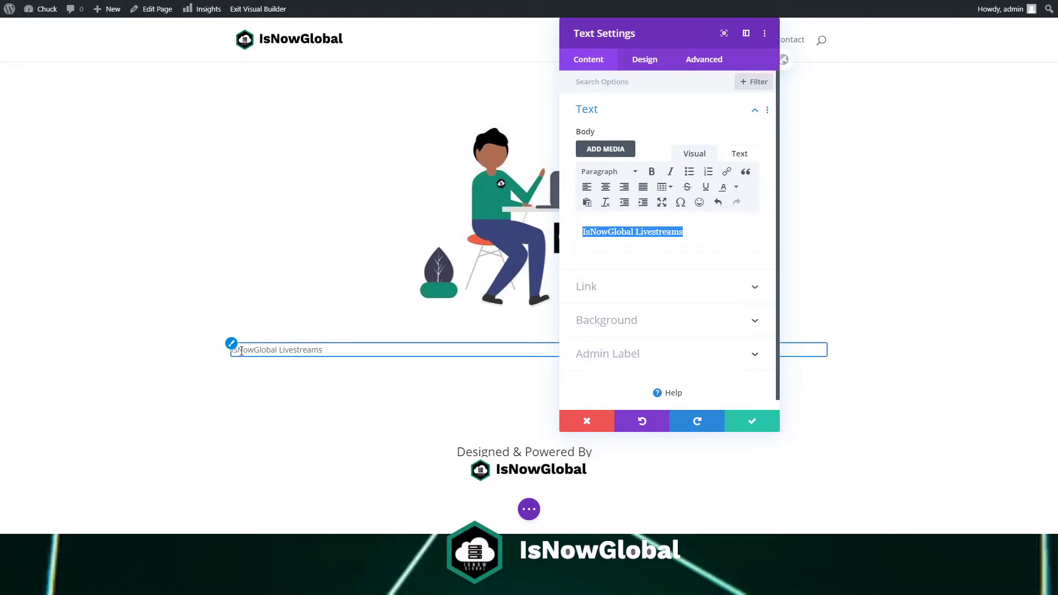
left_click_drag(648, 43, 855, 76)
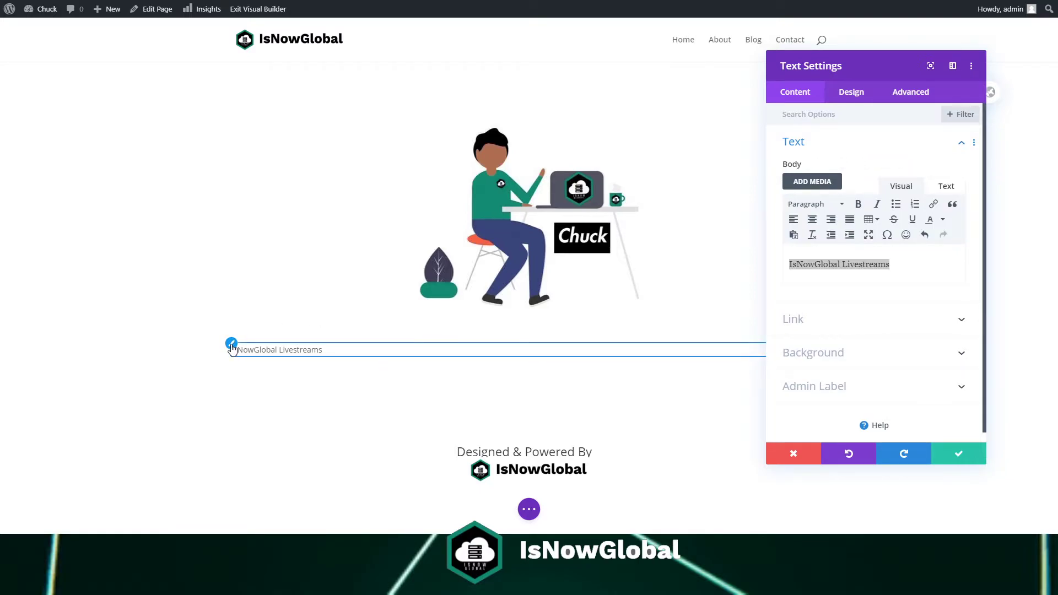
left_click(232, 346)
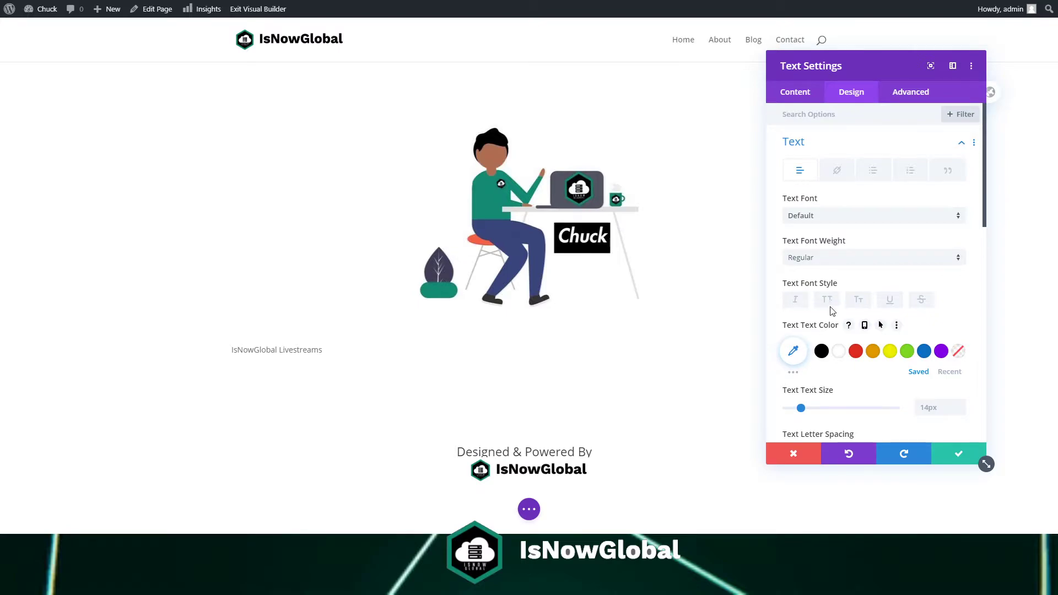
Browse the available fonts and try Almendra Display on the "IsNowGlobal Livestreams" text
left_click(845, 216)
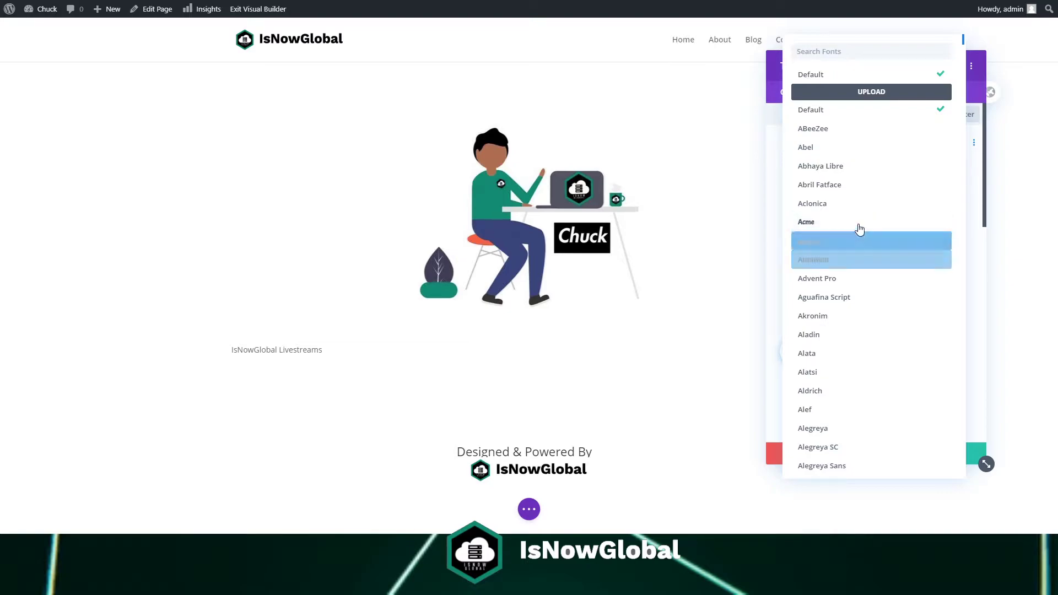
scroll(882, 325, "down", 5)
scroll(883, 326, "up", 5)
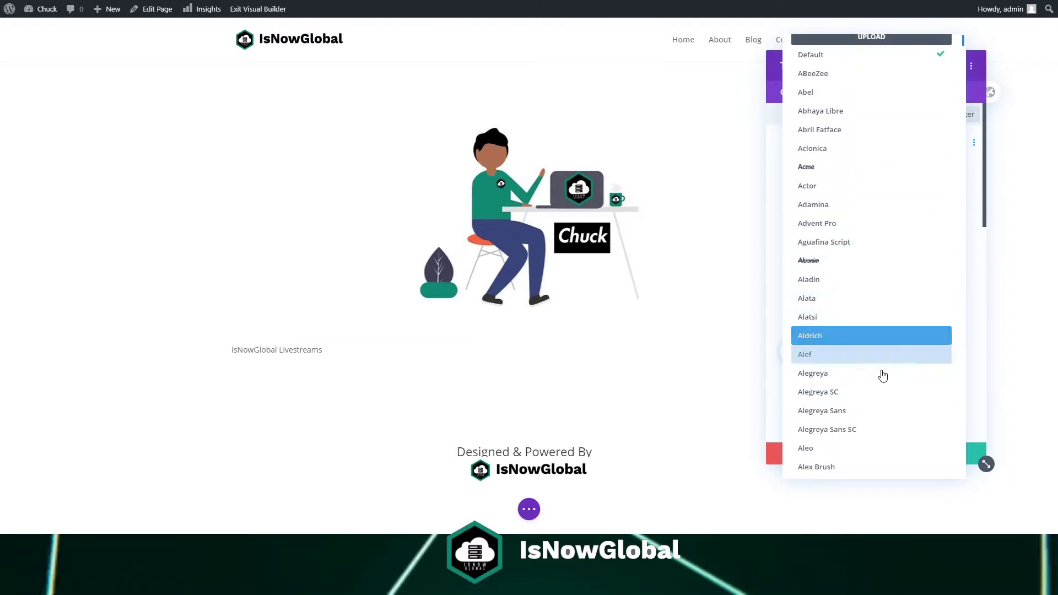
scroll(886, 388, "up", 1)
scroll(887, 388, "down", 8)
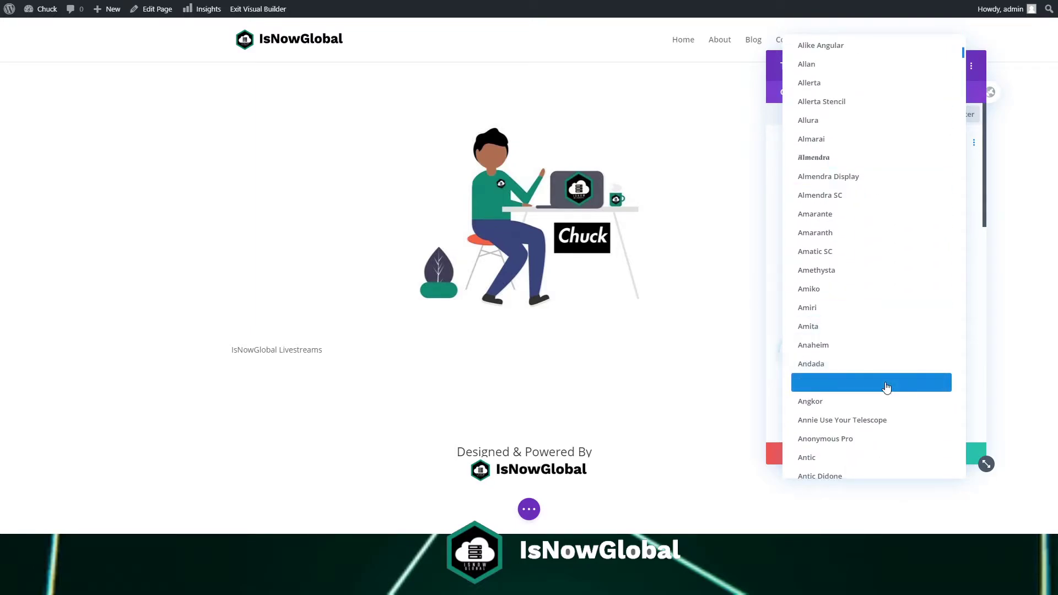
scroll(849, 199, "up", 3)
scroll(856, 210, "down", 5)
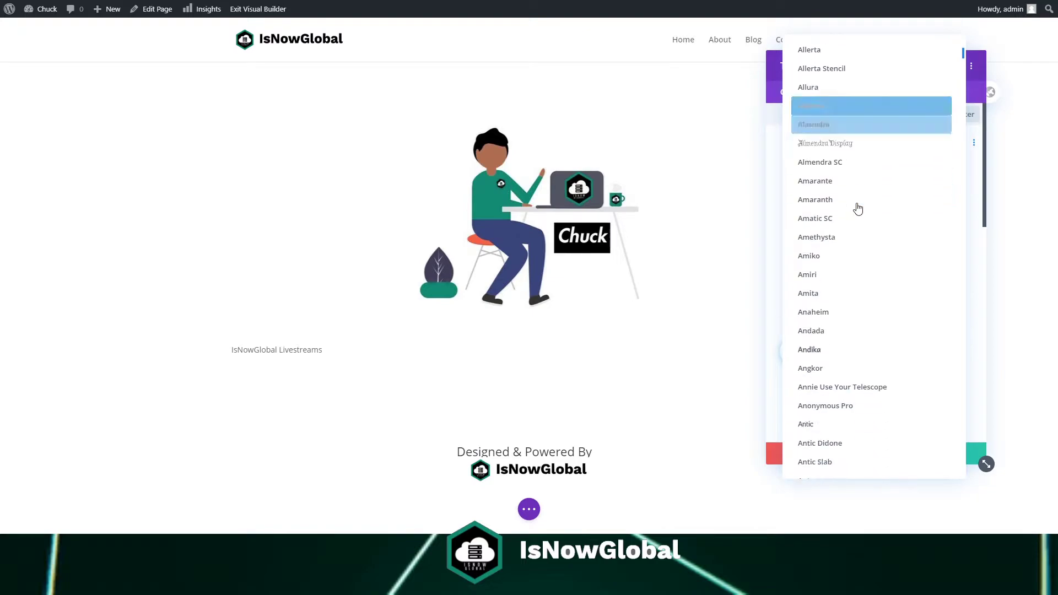
scroll(858, 216, "up", 8)
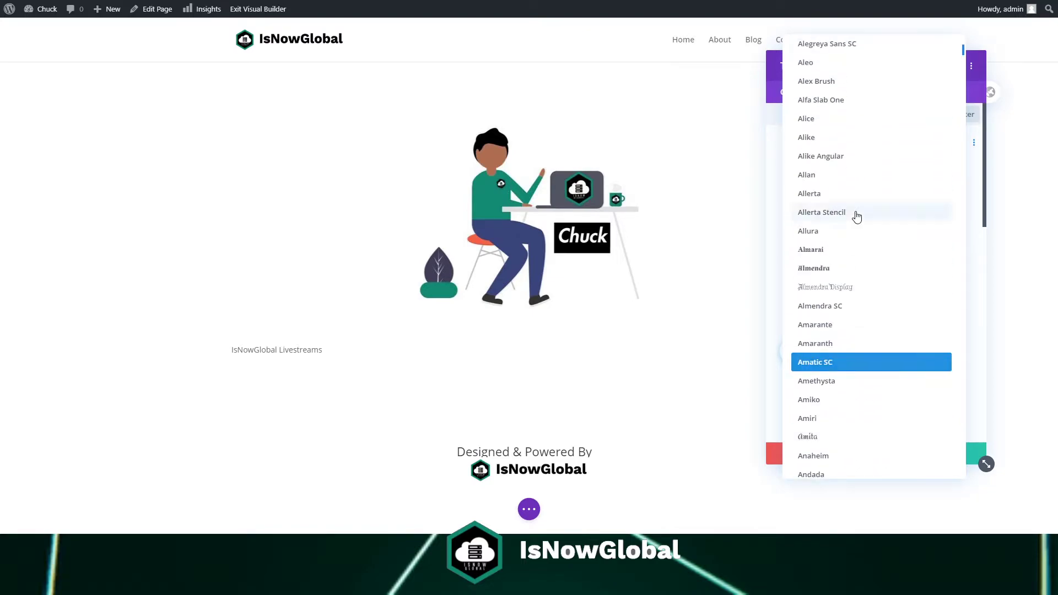
left_click(878, 291)
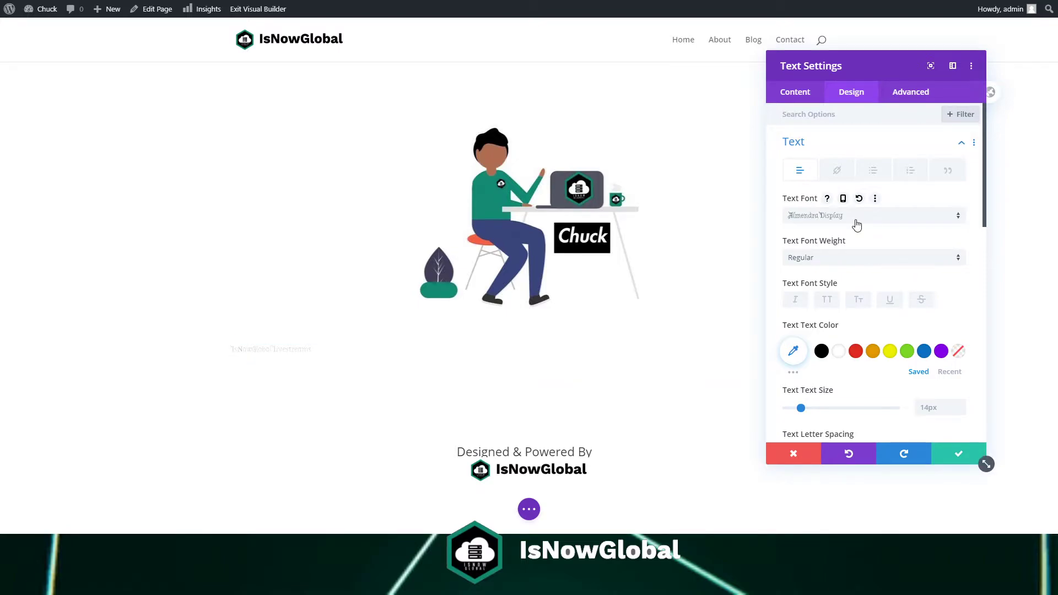
Set the "IsNowGlobal Livestreams" text to the ABeeZee font with a Bold weight
left_click(855, 222)
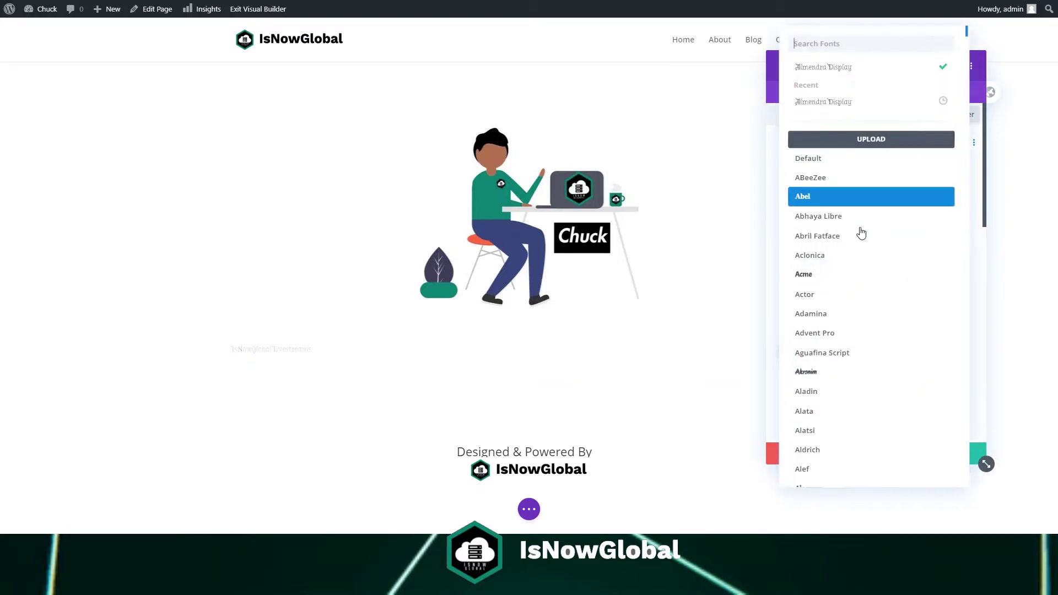
left_click(892, 182)
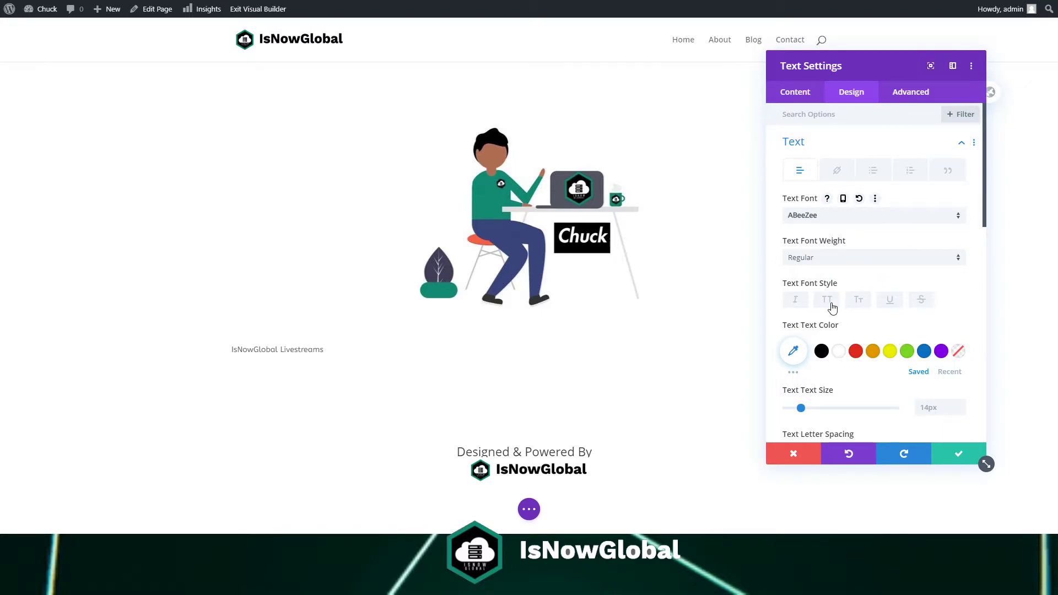
left_click(863, 303)
left_click(863, 302)
left_click(882, 267)
left_click(887, 292)
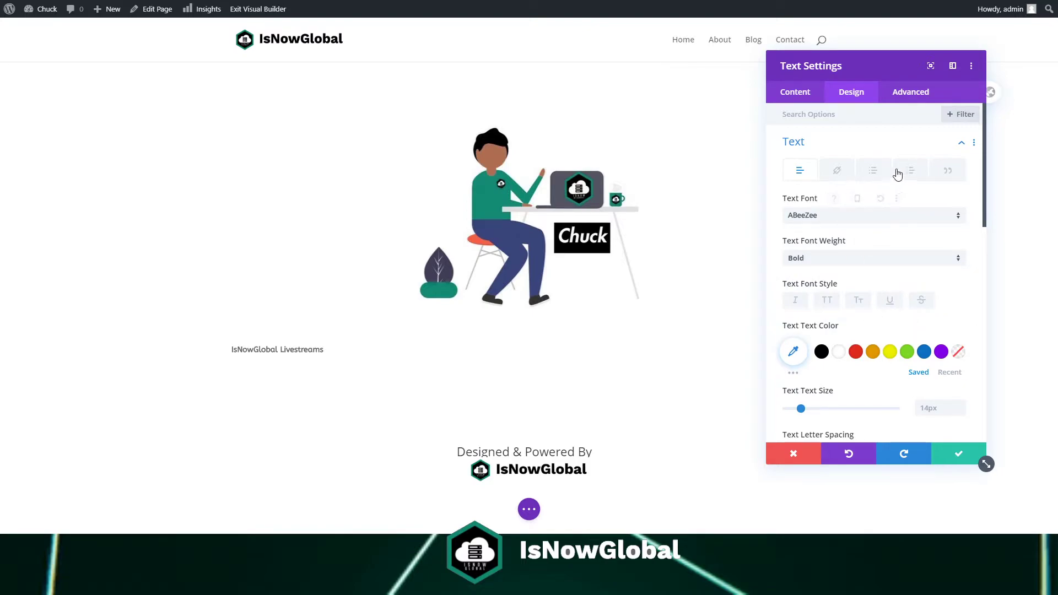
Center-align the "IsNowGlobal Livestreams" text
scroll(882, 236, "down", 7)
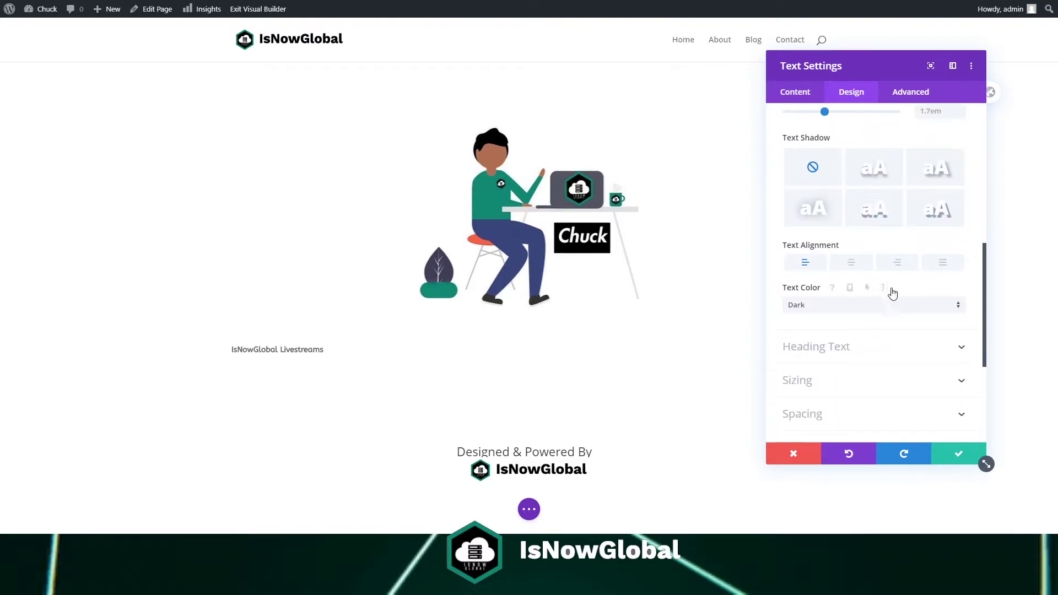
left_click(854, 264)
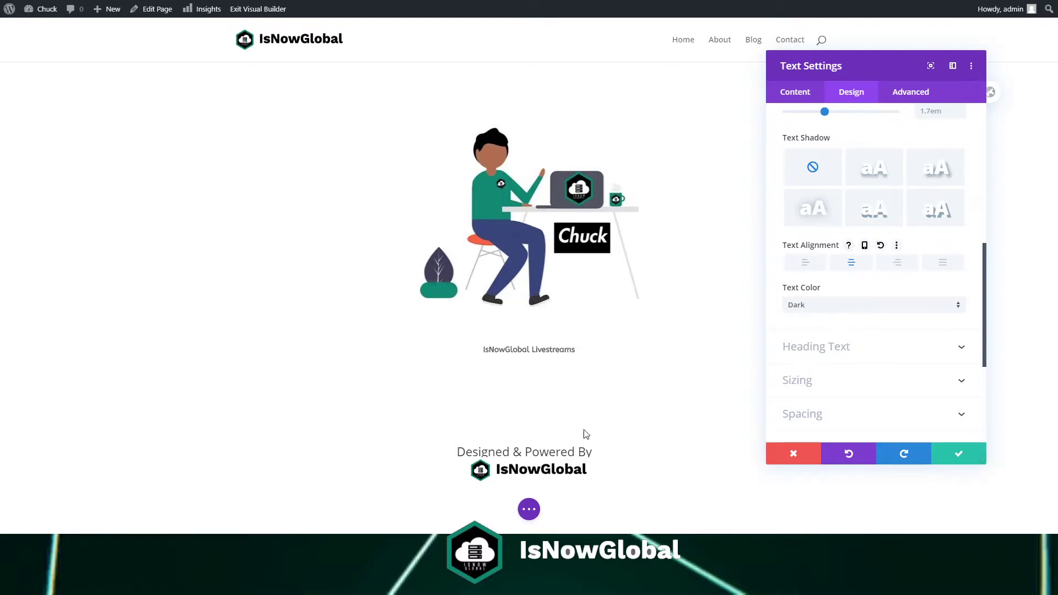
Try out em-based text sizes on the "IsNowGlobal Livestreams" text, ending at 2em
scroll(843, 301, "down", 4)
scroll(849, 299, "up", 10)
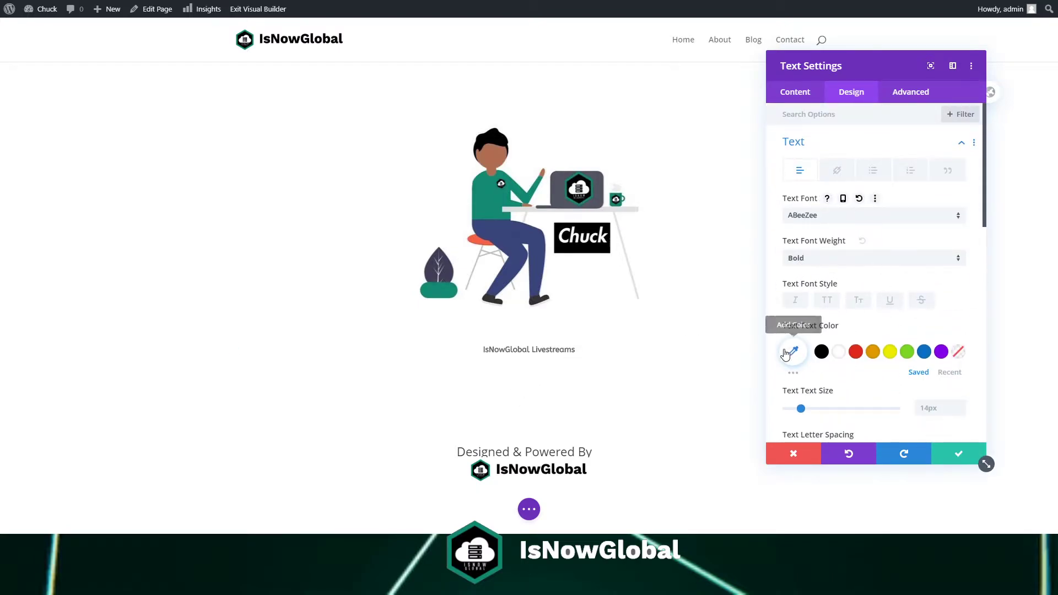
scroll(876, 397, "down", 2)
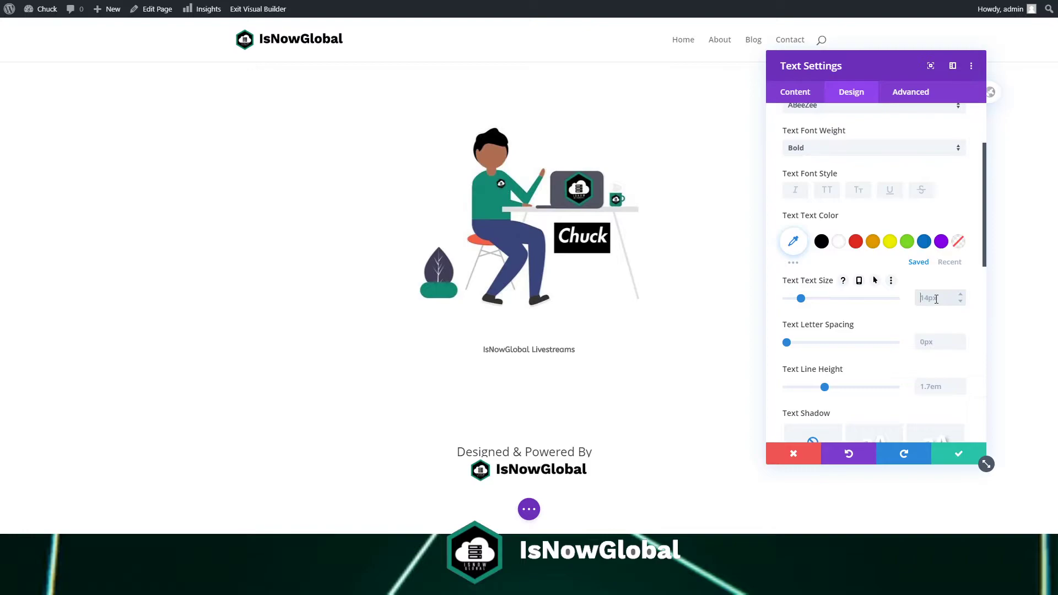
type("2em")
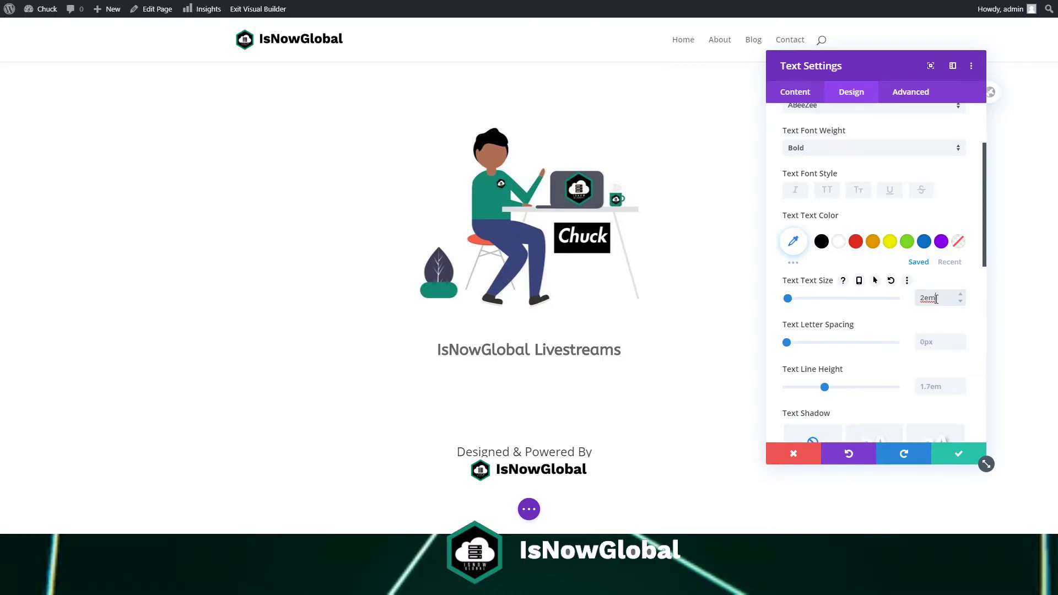
key("Up")
key("Down")
key("Down")
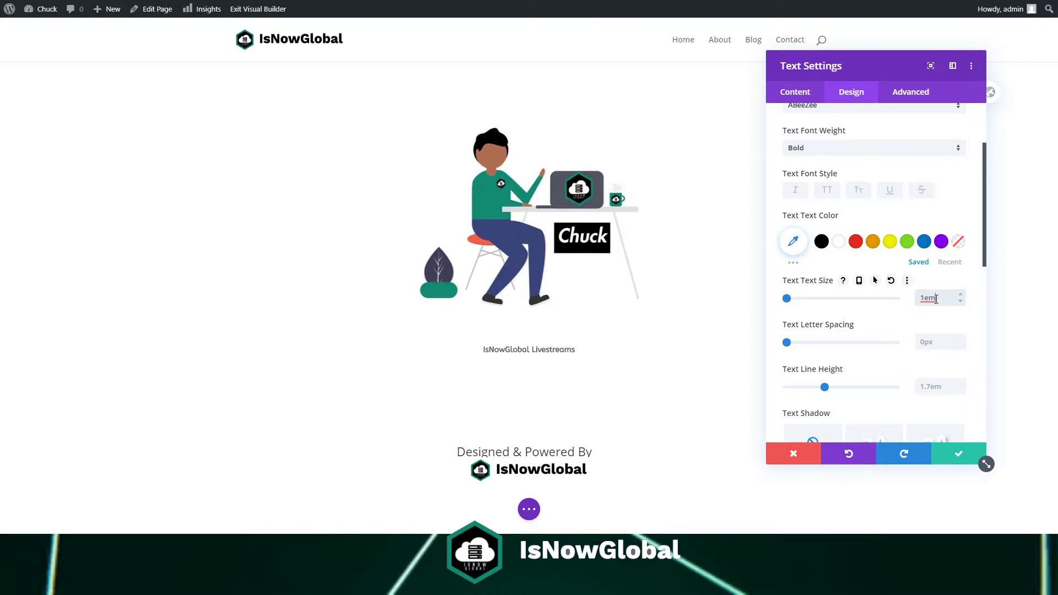
key("Up")
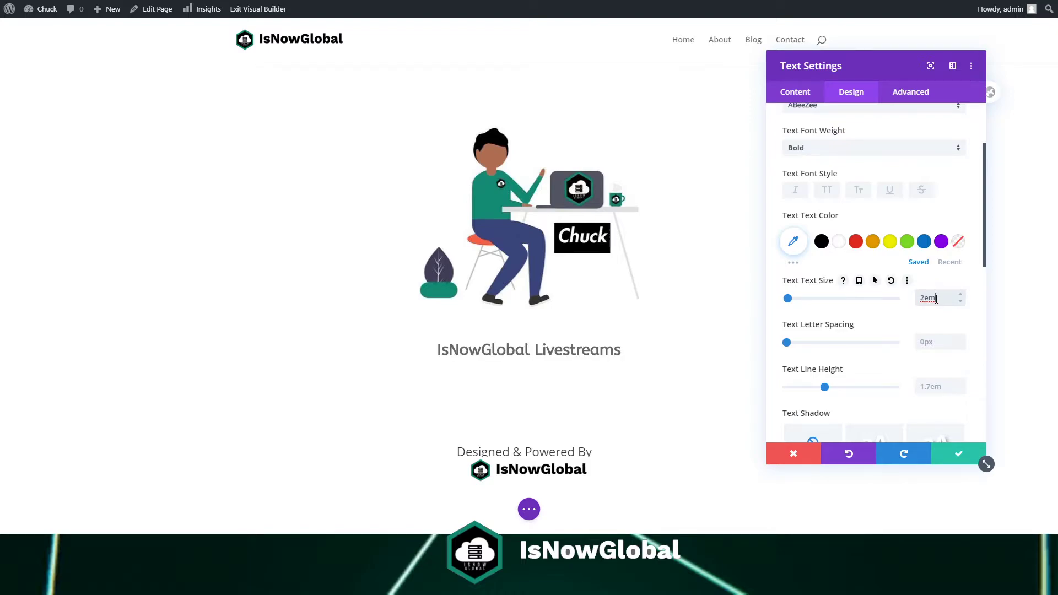
key("Down")
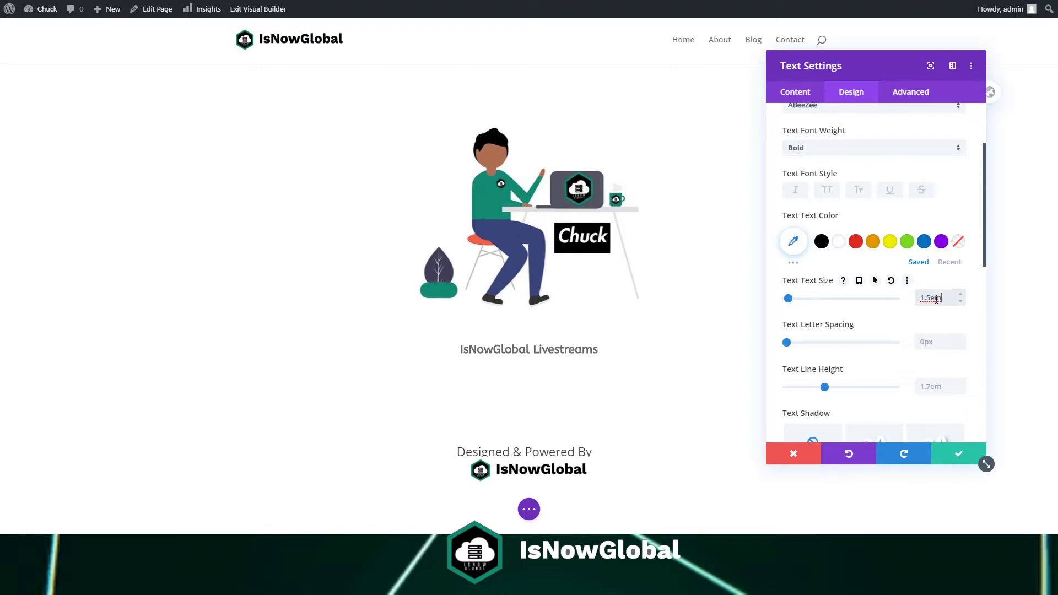
key("ctrl+a")
type("2em")
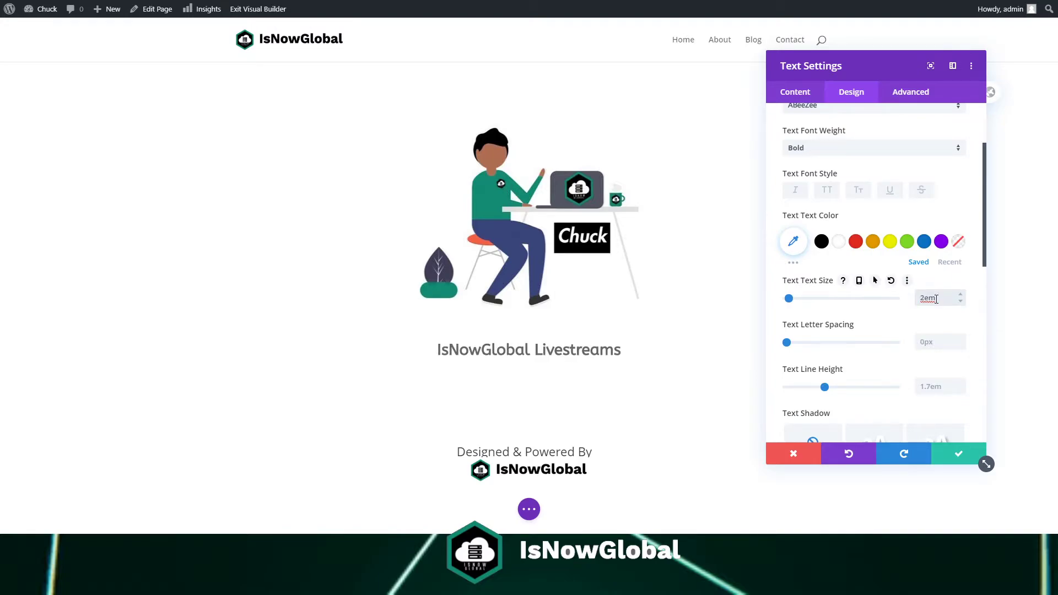
Set the "IsNowGlobal Livestreams" letter spacing to 2px and its text color to black
left_click(944, 341)
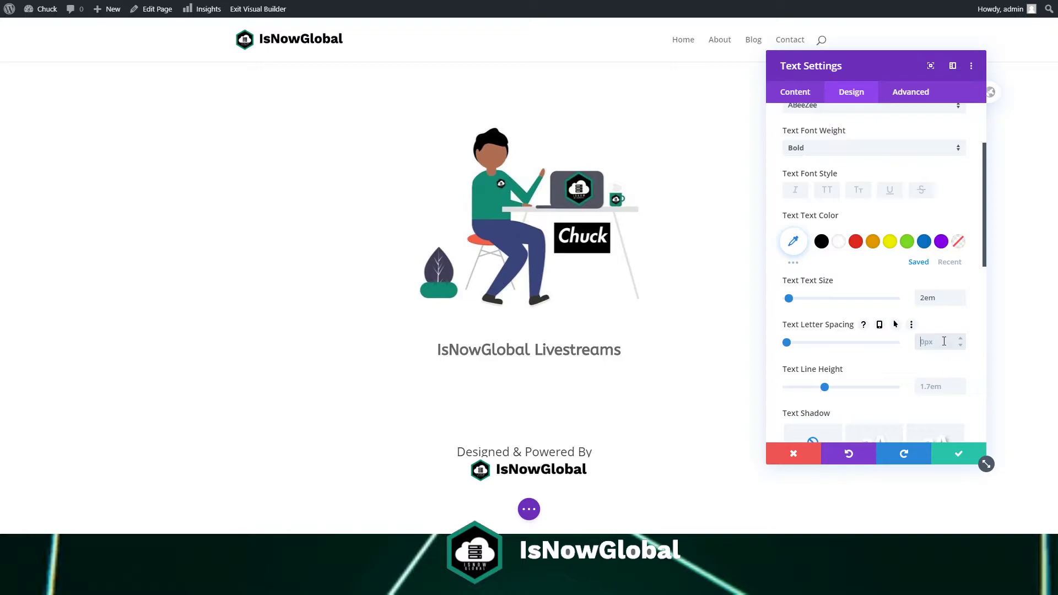
type("4px")
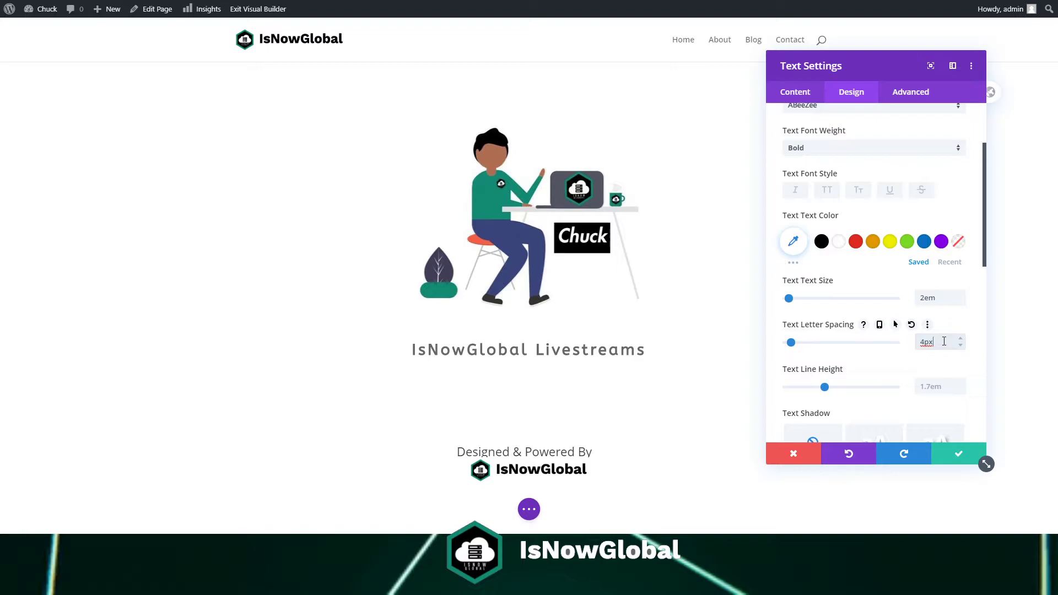
key("Down")
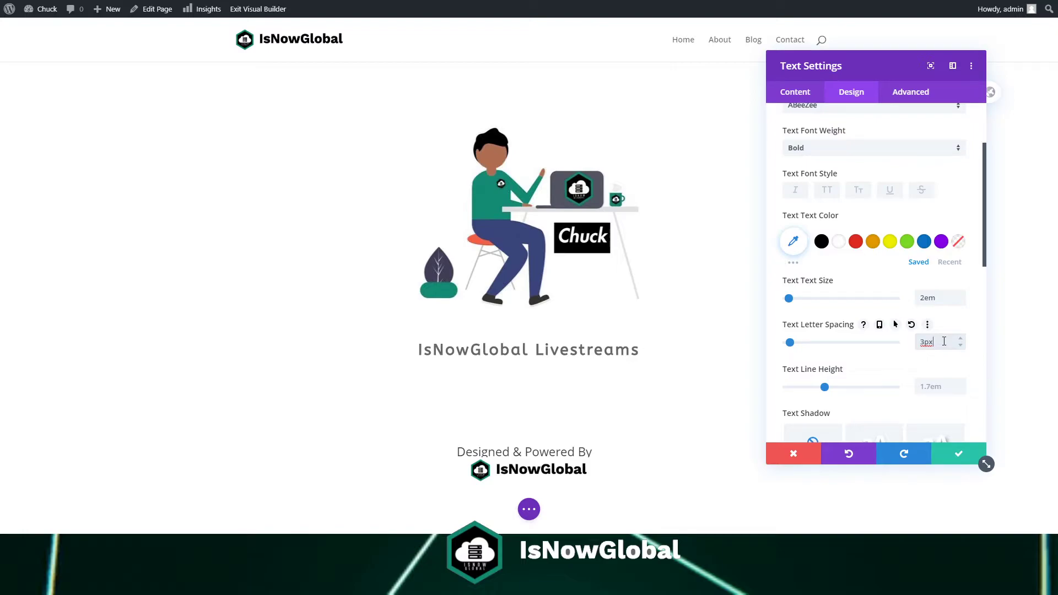
key("Down")
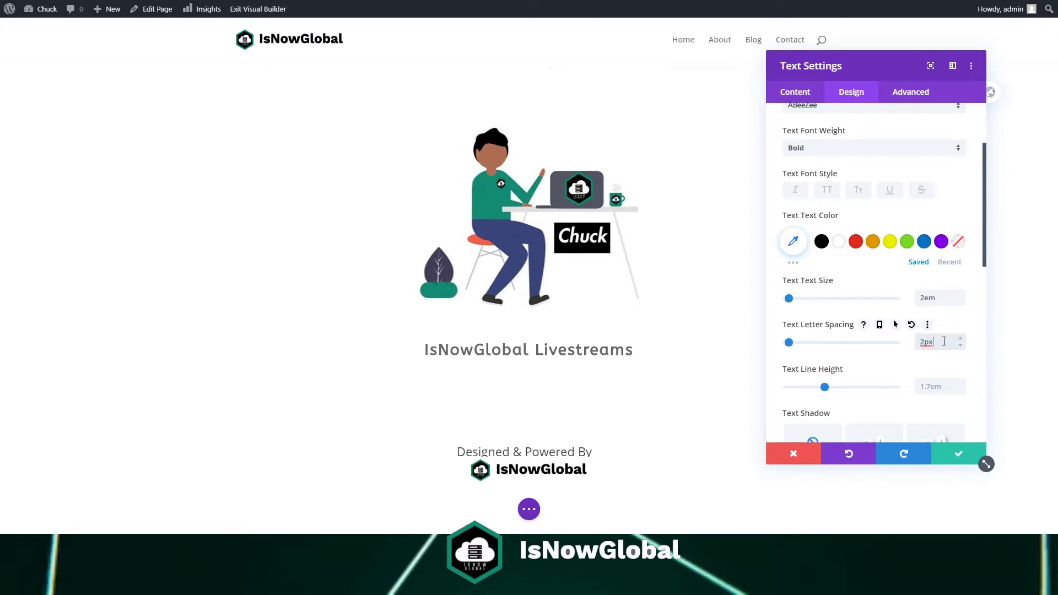
left_click(928, 387)
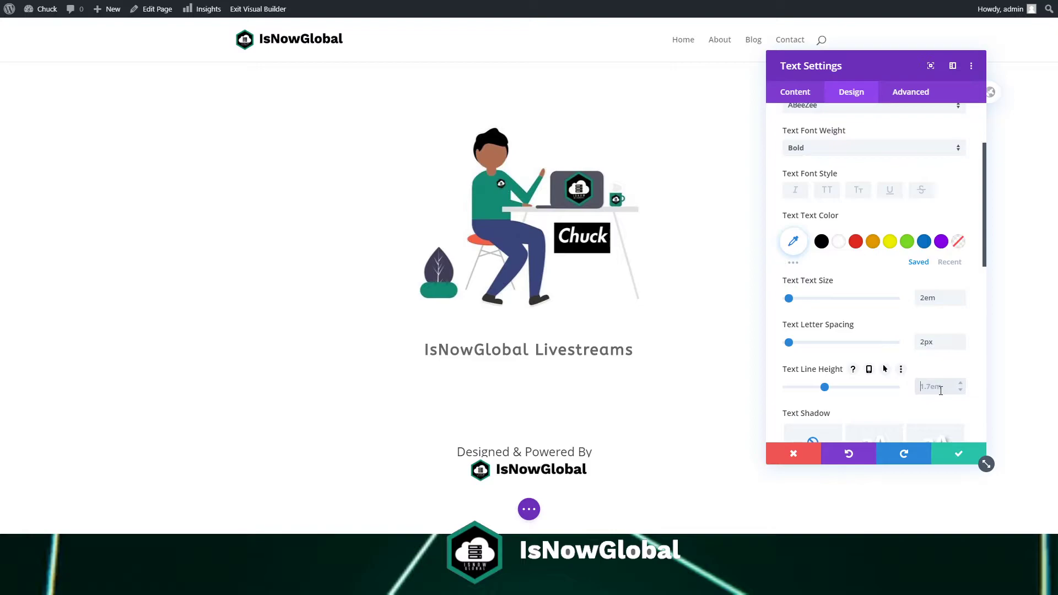
left_click(820, 247)
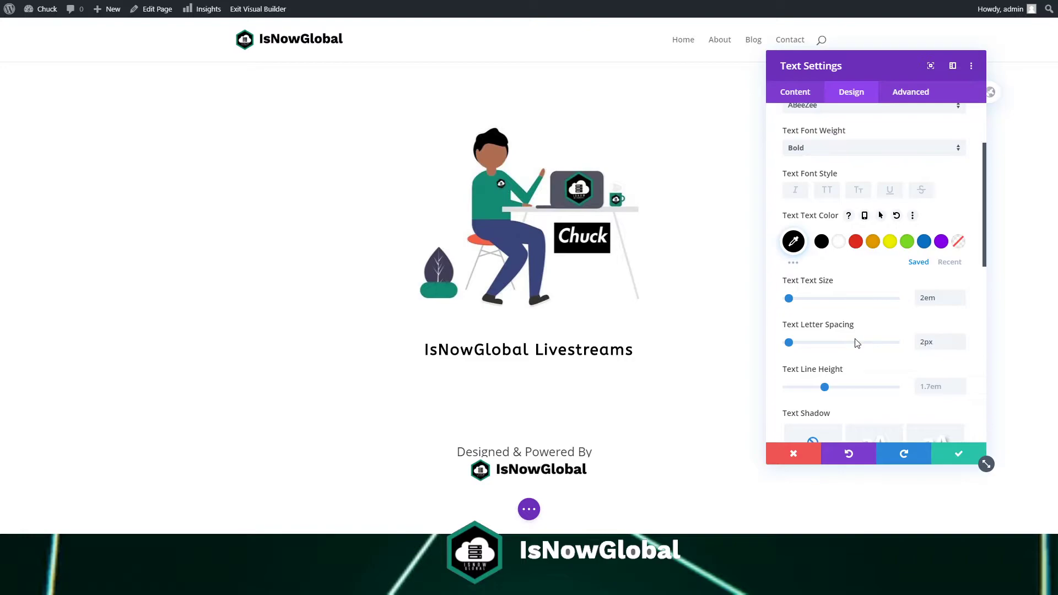
Set the "IsNowGlobal Livestreams" text size to 3em and save the text settings
left_click(935, 298)
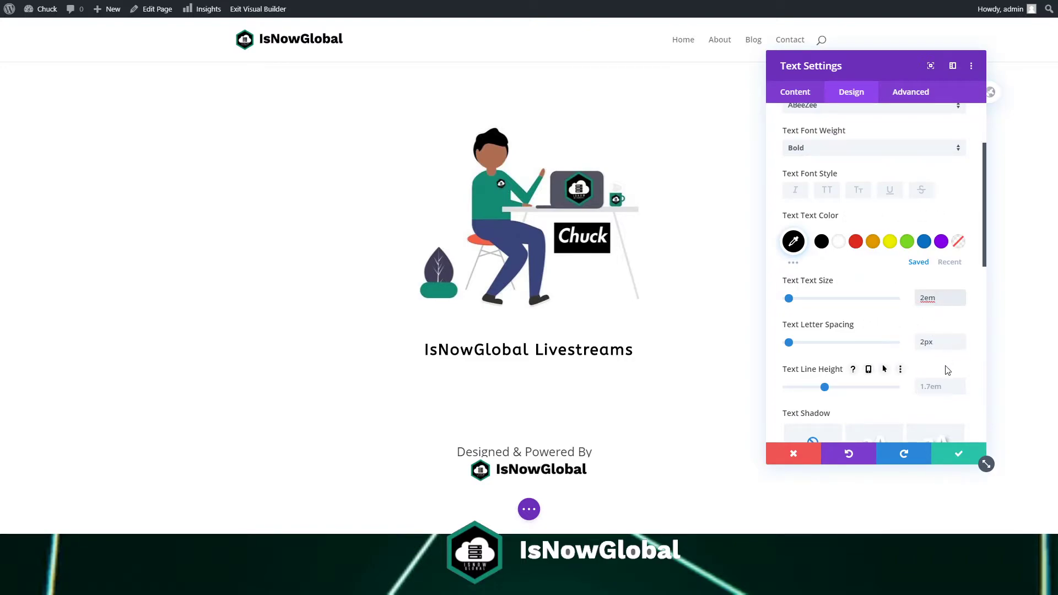
key("Up")
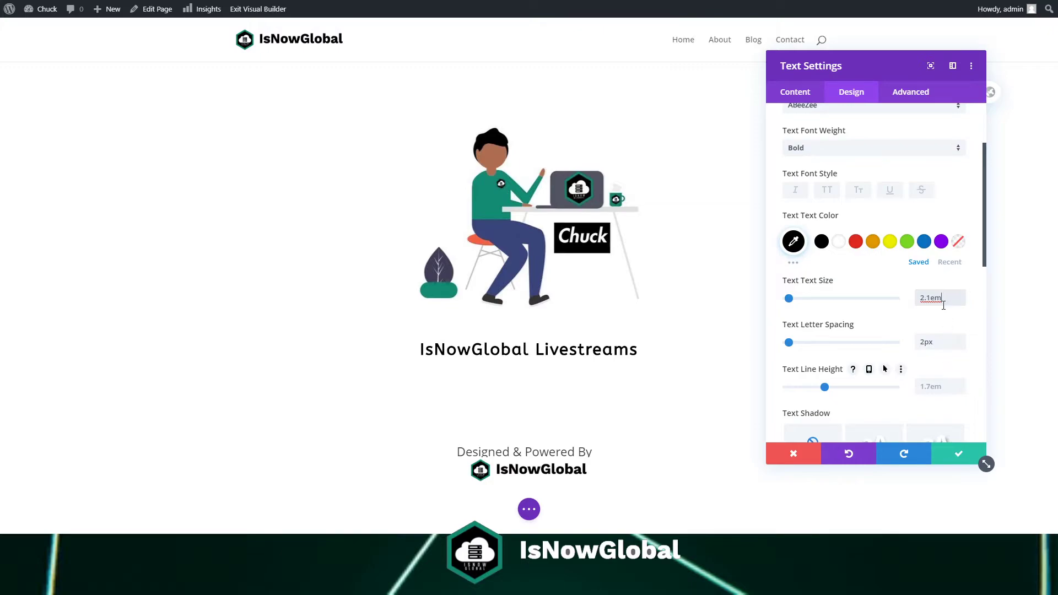
key("Delete")
key("Delete")
type("px")
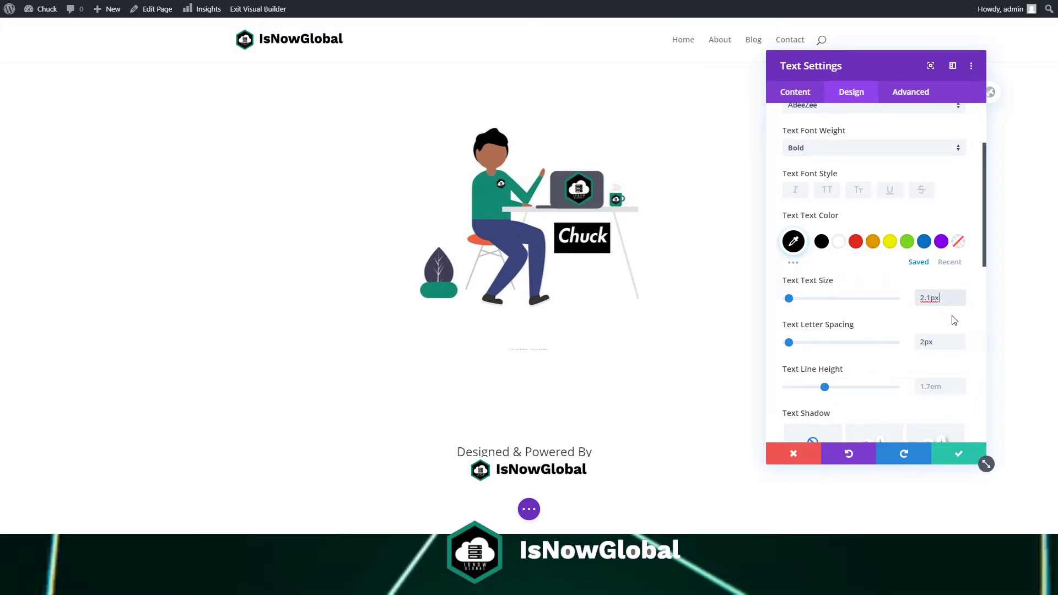
double_click(930, 297)
type("3em")
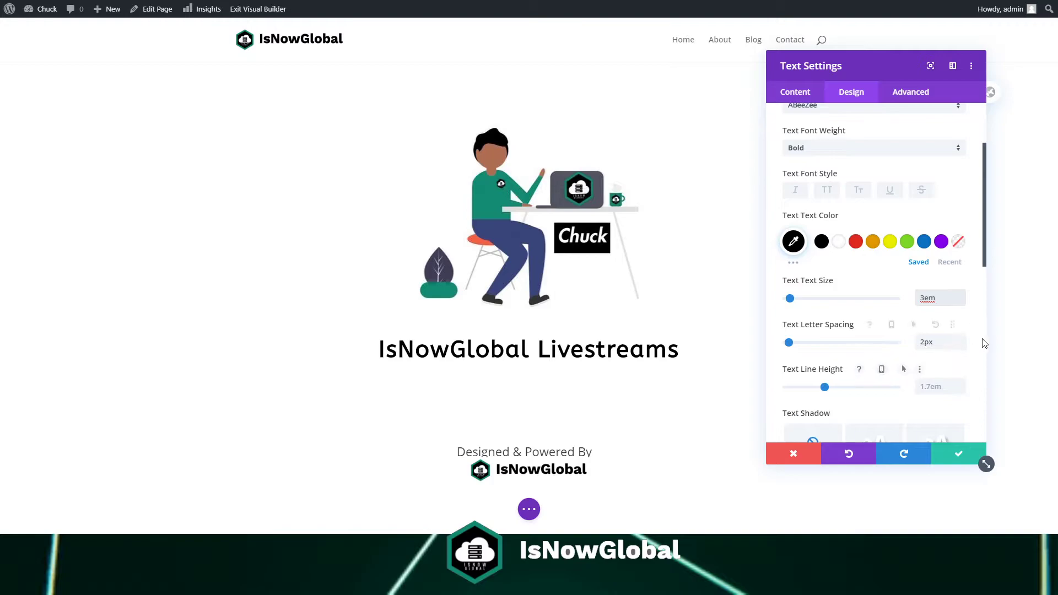
scroll(965, 409, "up", 2)
scroll(965, 409, "down", 10)
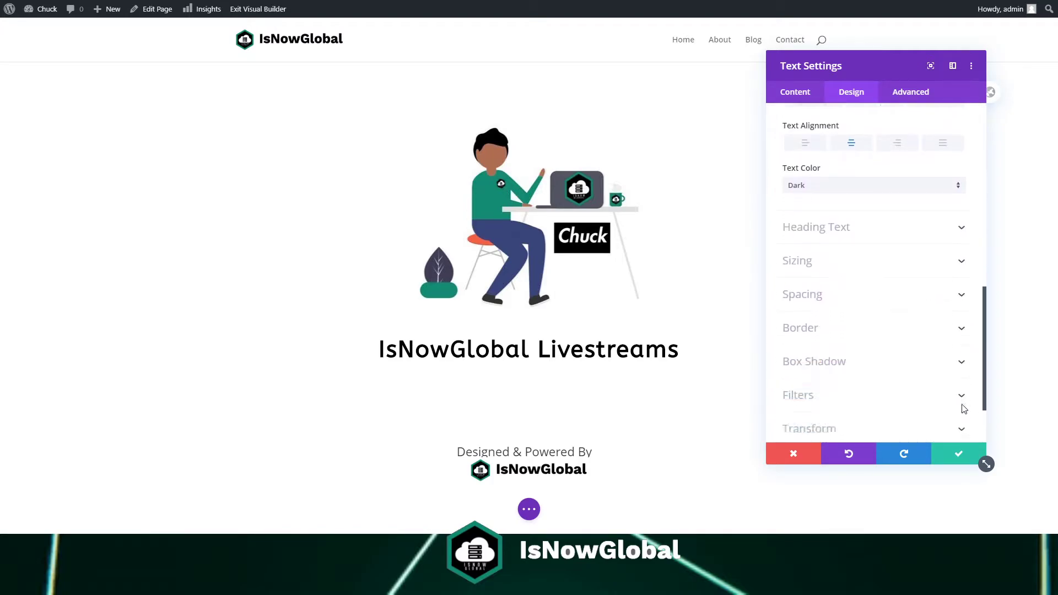
scroll(963, 410, "up", 7)
left_click(951, 460)
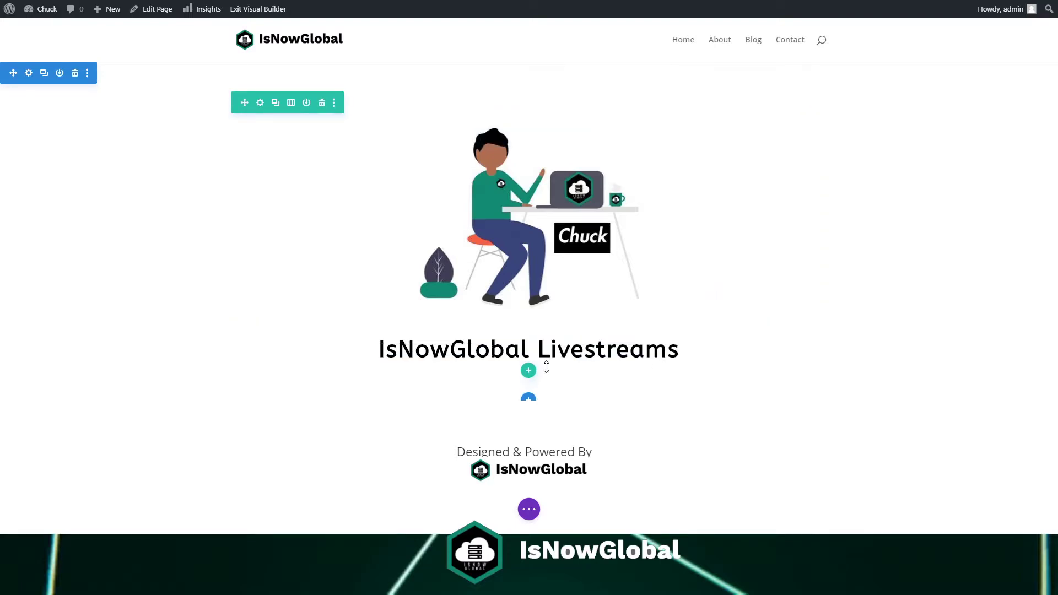
Reopen the title's text settings and add a second line reading "Saturdays @ ~12:30PM EST"
left_click(509, 352)
left_click(899, 268)
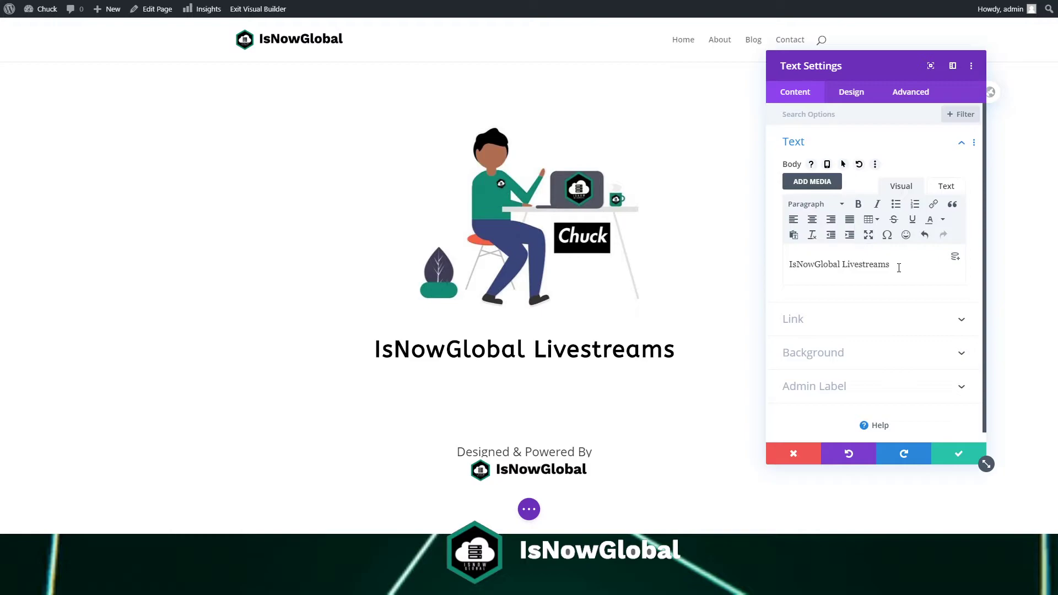
key("Return")
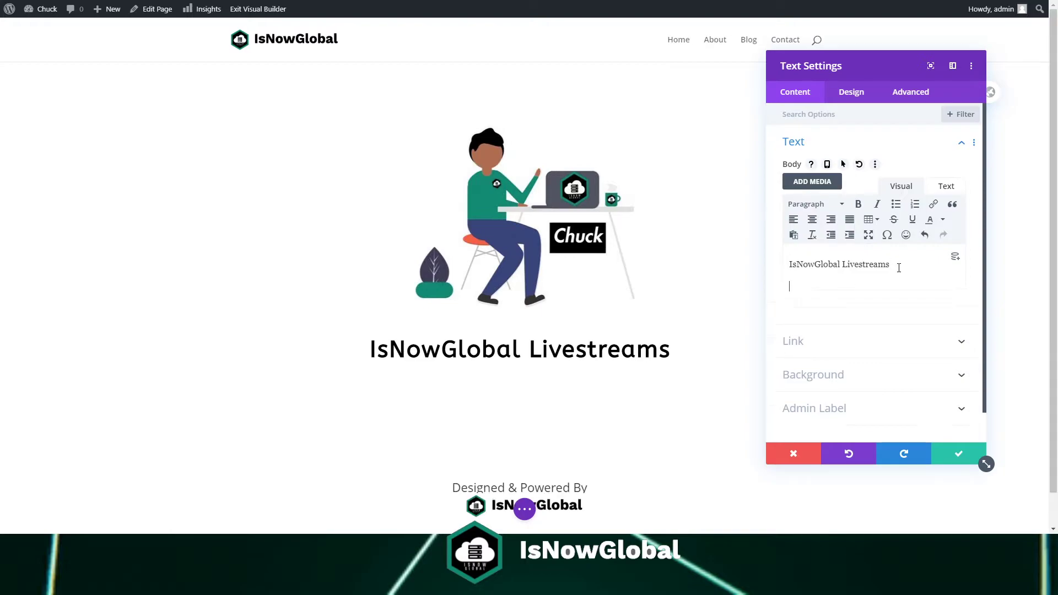
type("Satu")
type("rdays ")
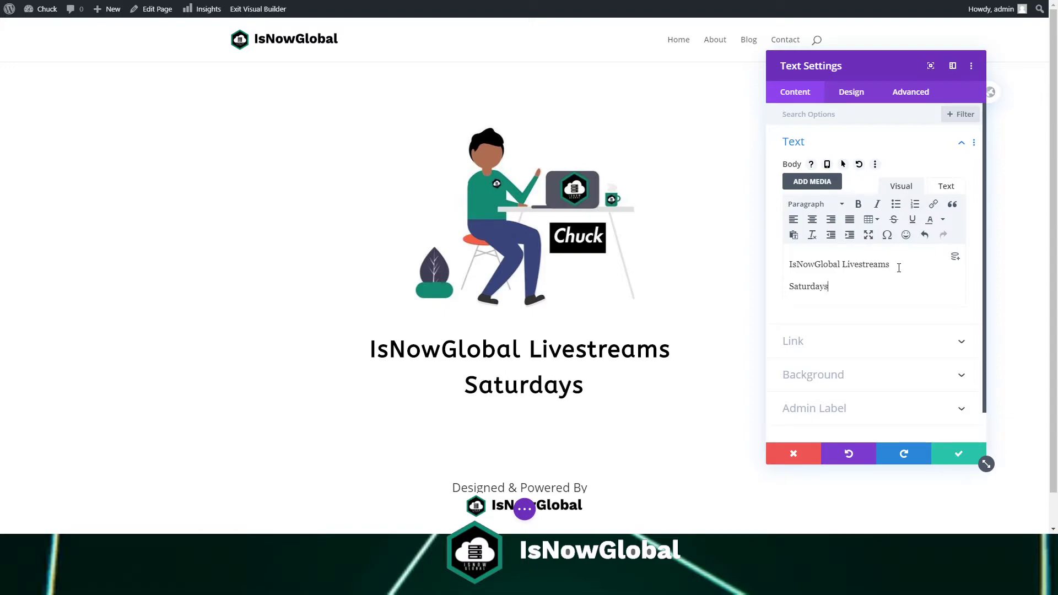
type("@ 12:30")
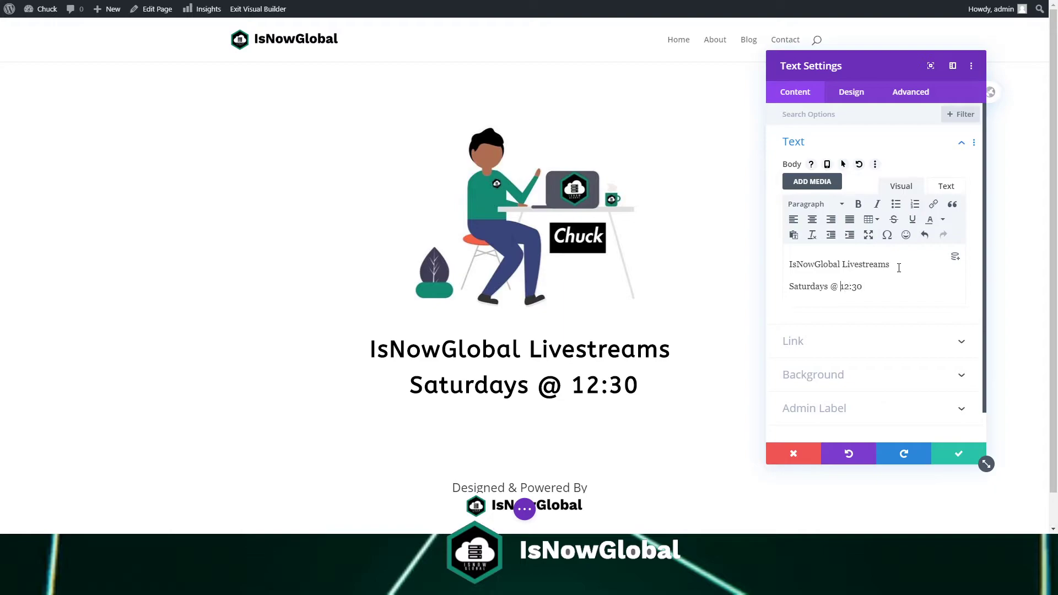
type("~")
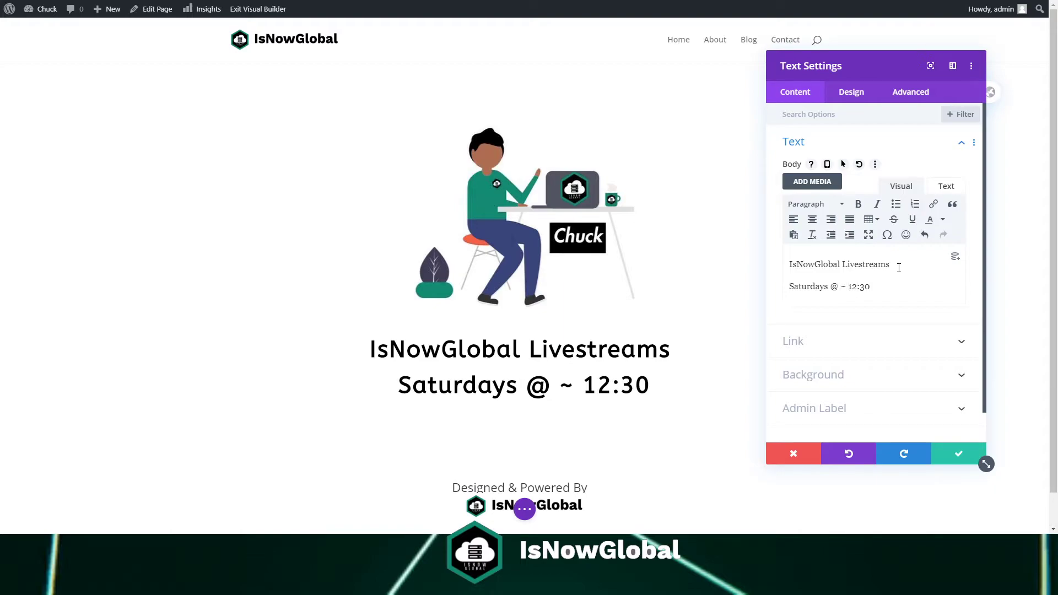
key("BackSpace")
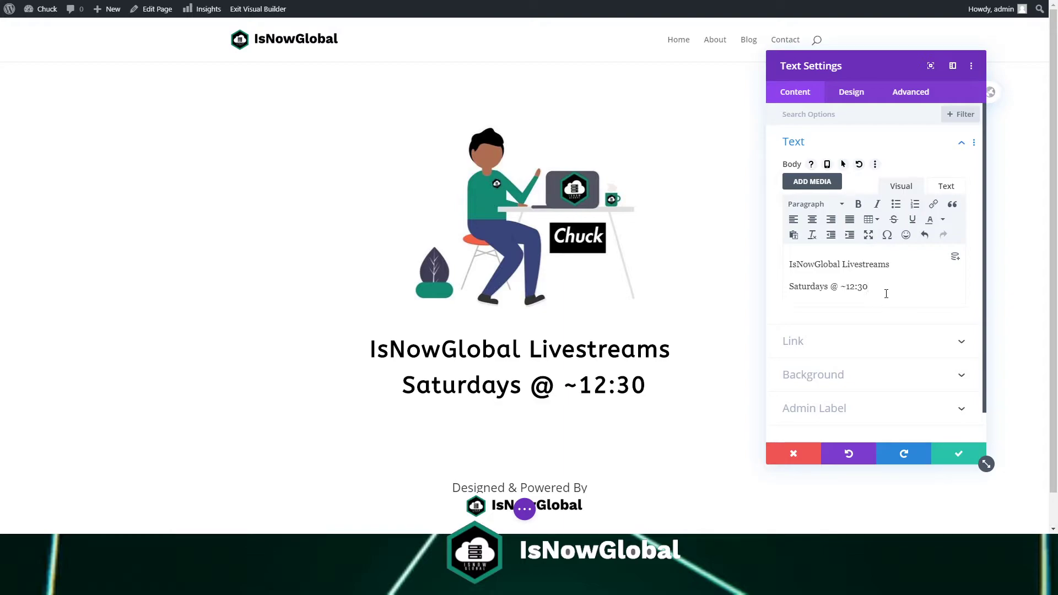
type("EST")
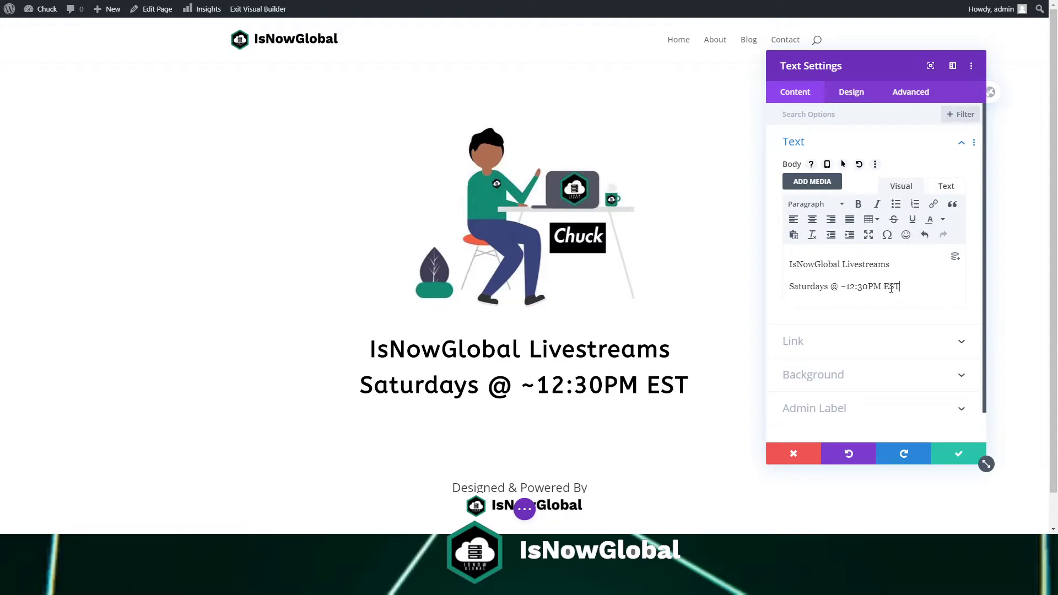
Try the Heading 1 format on the "IsNowGlobal Livestreams" line and undo it
triple_click(867, 288)
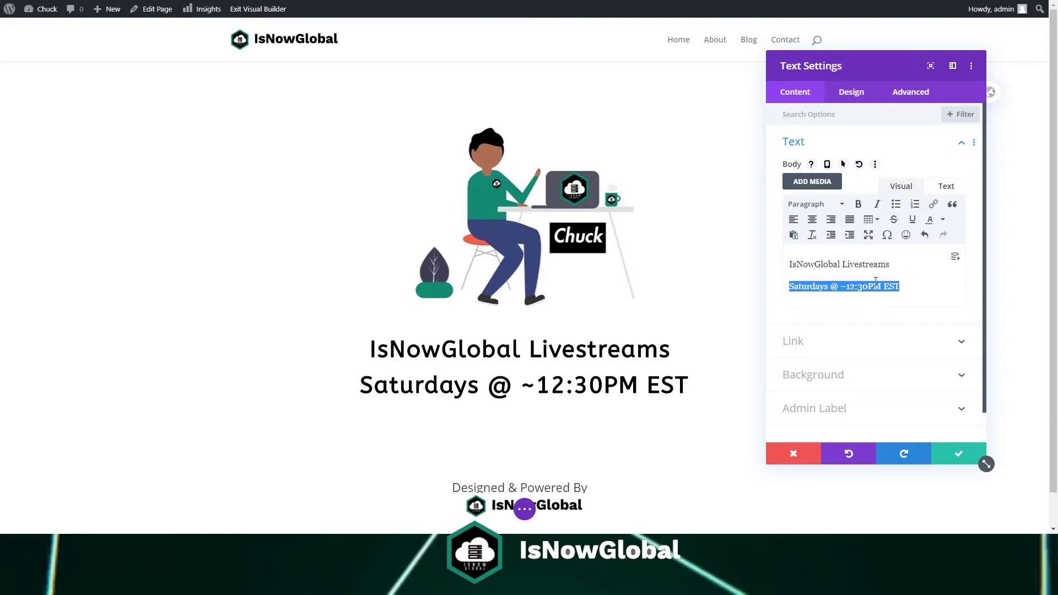
triple_click(869, 264)
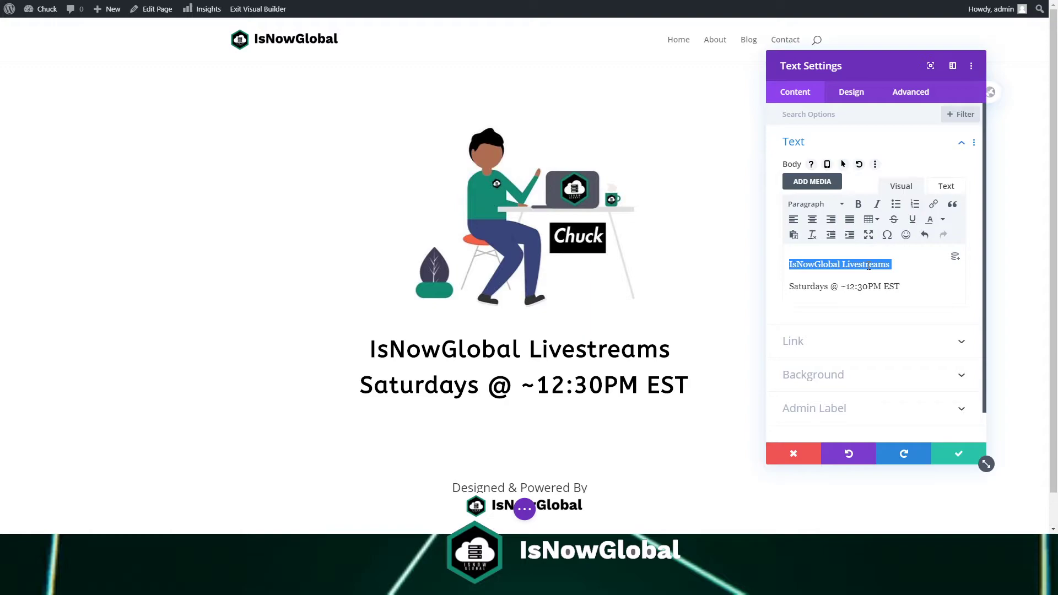
left_click(838, 287)
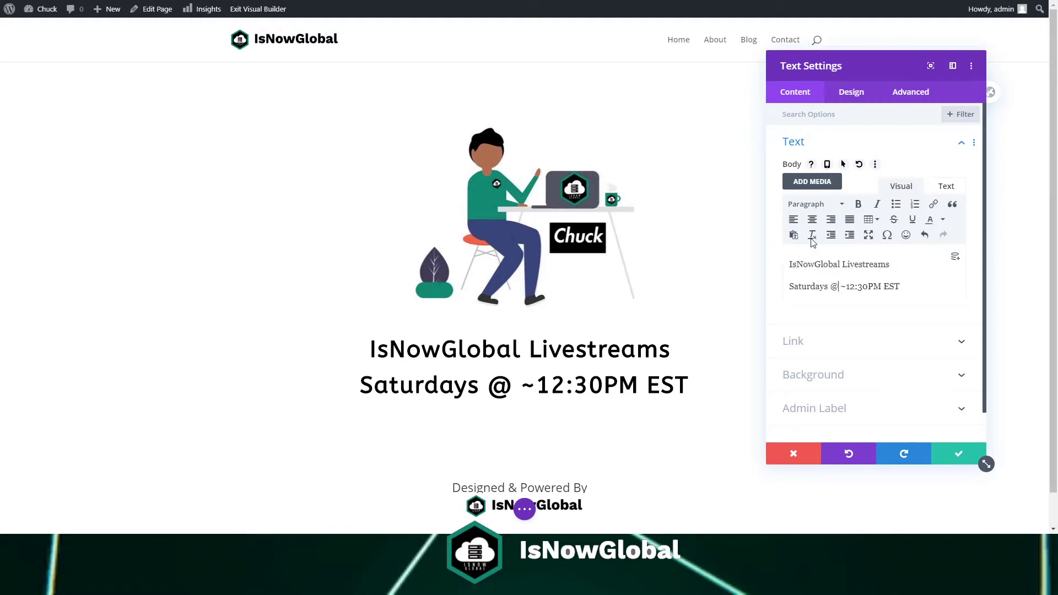
triple_click(873, 266)
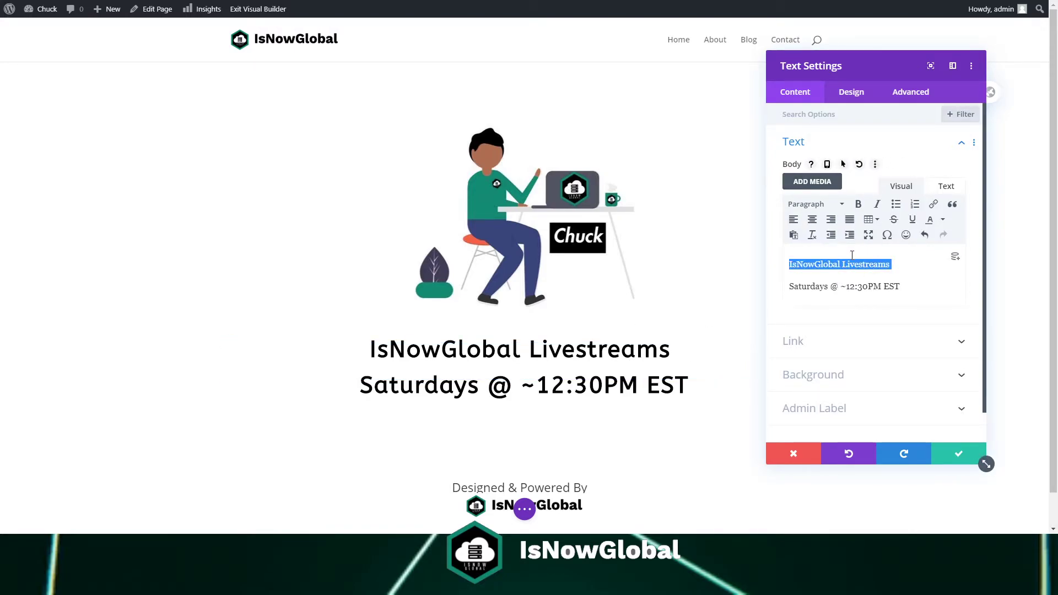
left_click(841, 206)
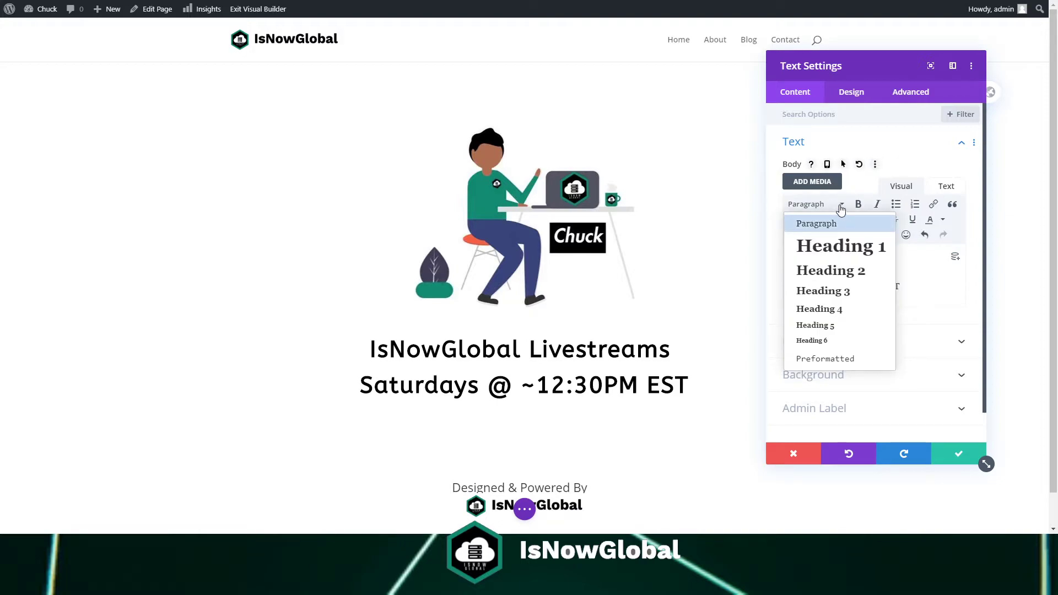
left_click(840, 206)
left_click(838, 205)
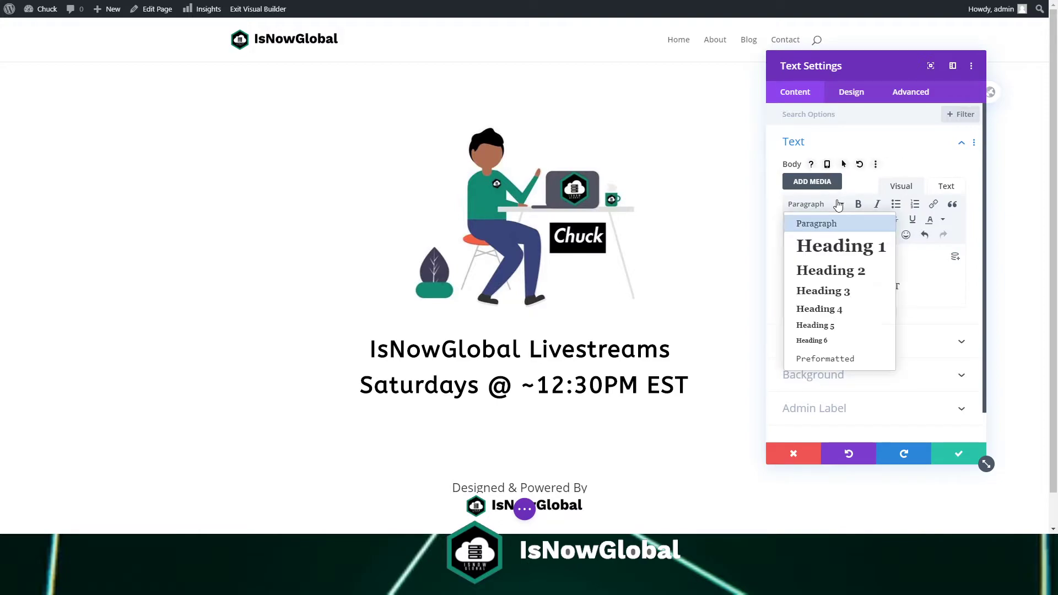
left_click(844, 260)
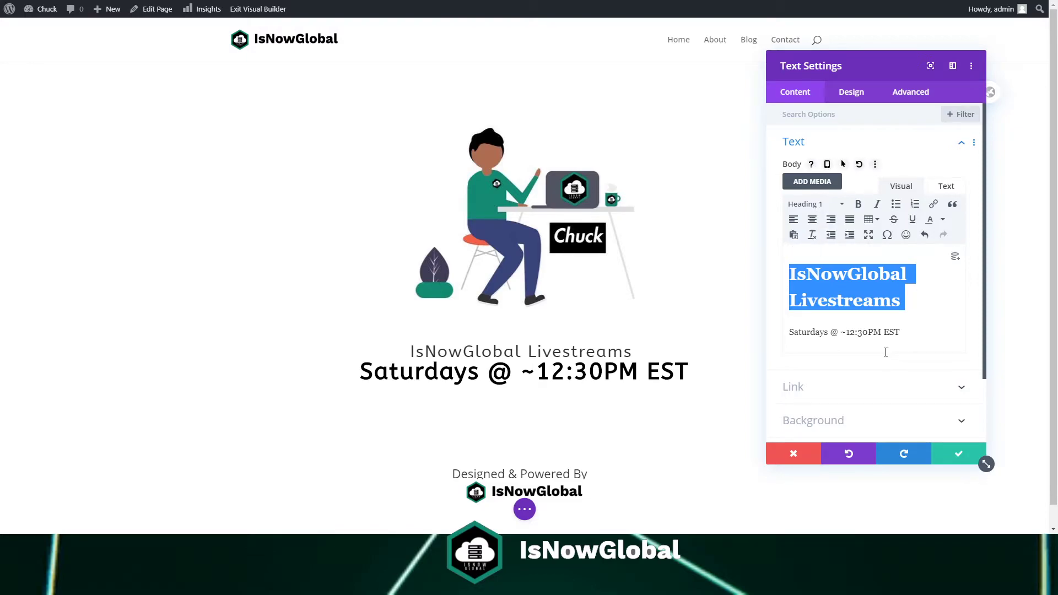
key("ctrl+z")
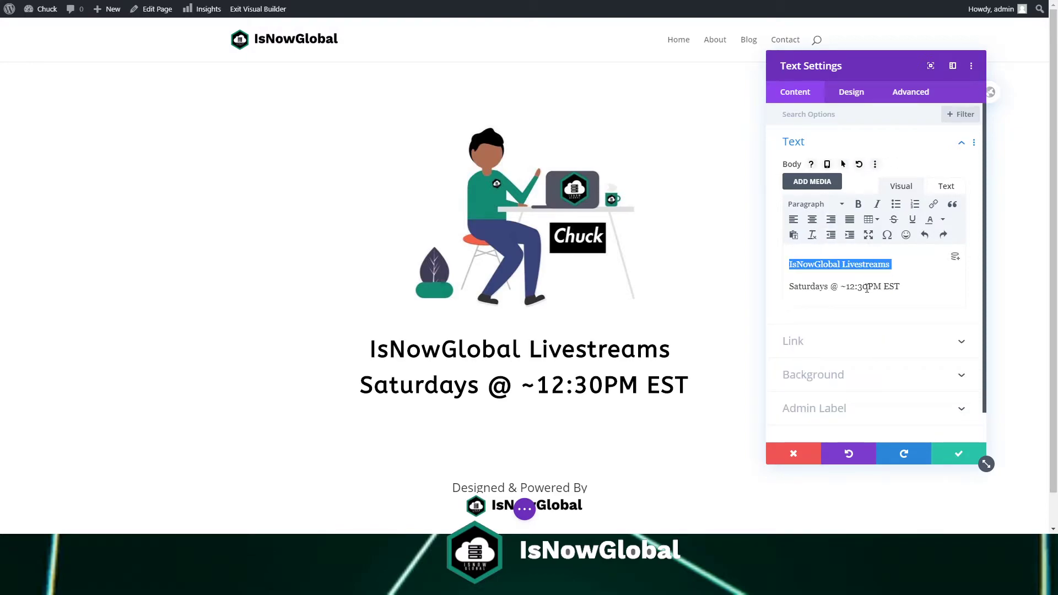
Apply the Heading 2 format to the "Saturdays @ ~12:30PM EST" line
triple_click(868, 287)
left_click(826, 204)
left_click(843, 271)
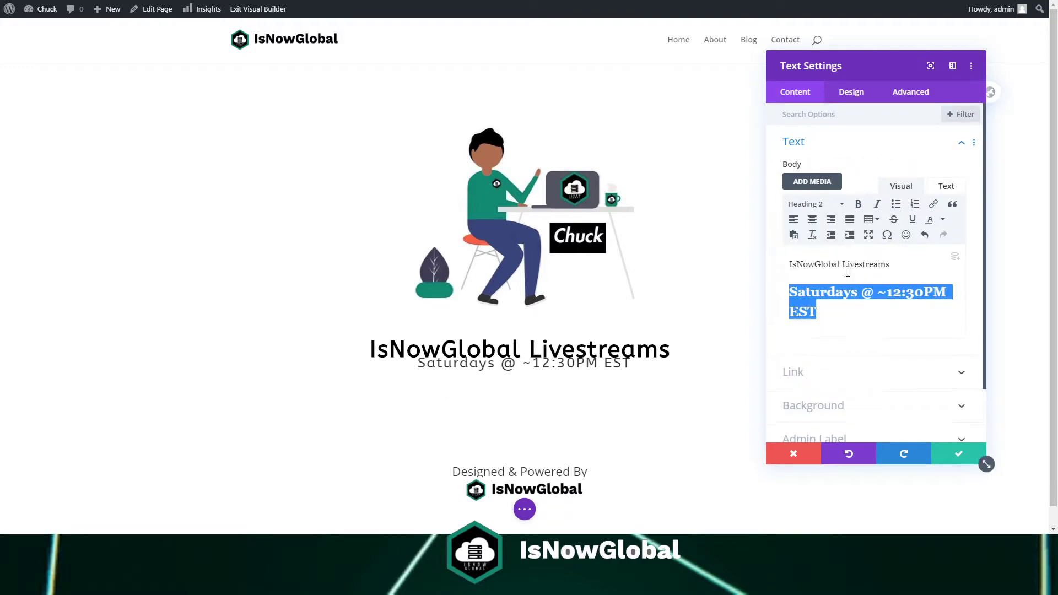
Change the "Saturdays @ ~12:30PM EST" line to the Heading 1 format
left_click(814, 205)
left_click(846, 246)
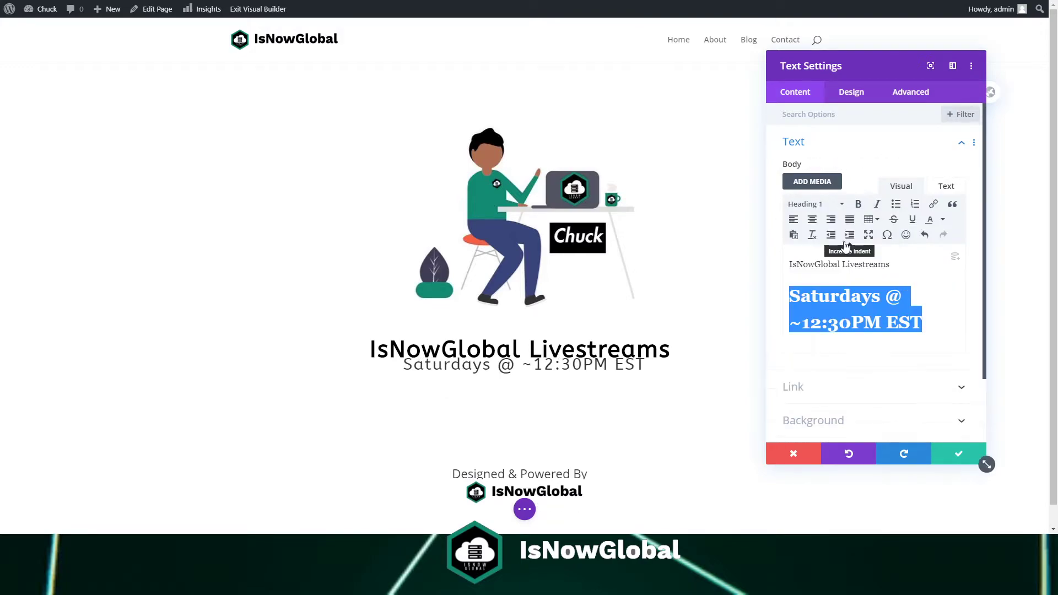
left_click(942, 309)
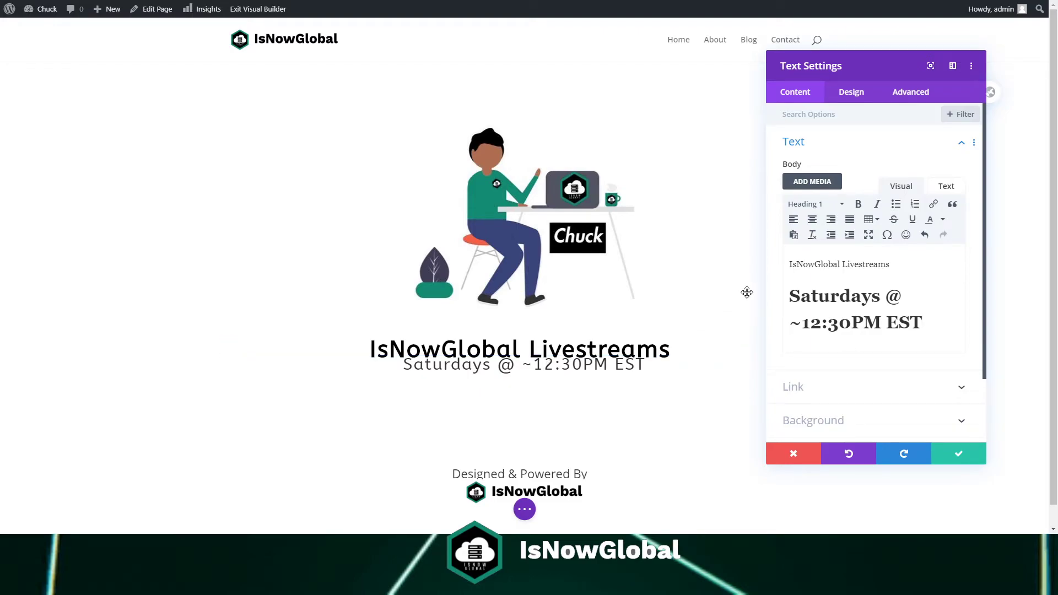
Set the heading line height of the title text to 3em and save the text settings
left_click(849, 95)
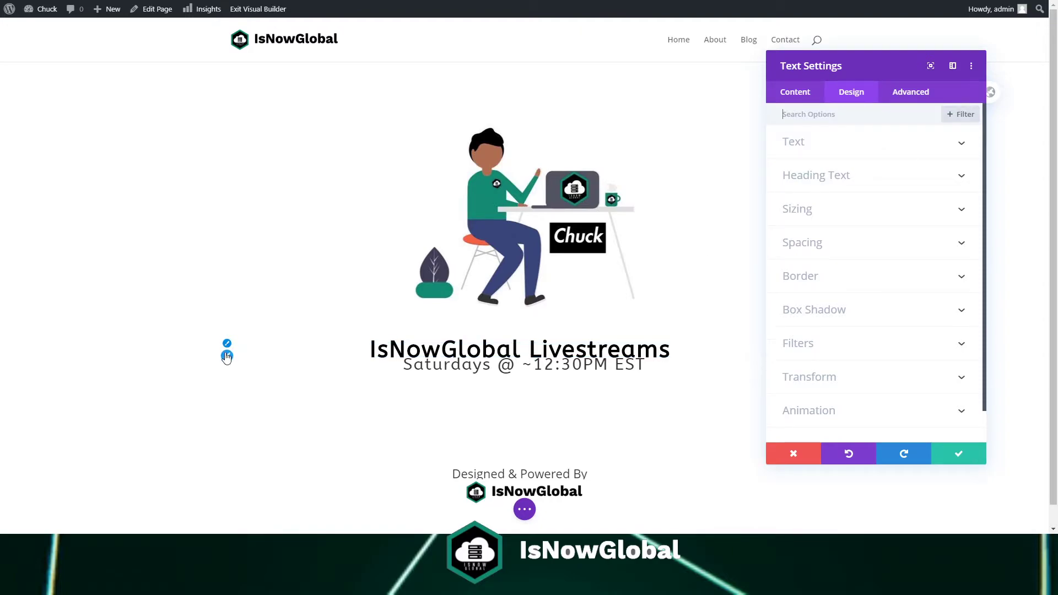
scroll(871, 221, "down", 1)
left_click(816, 141)
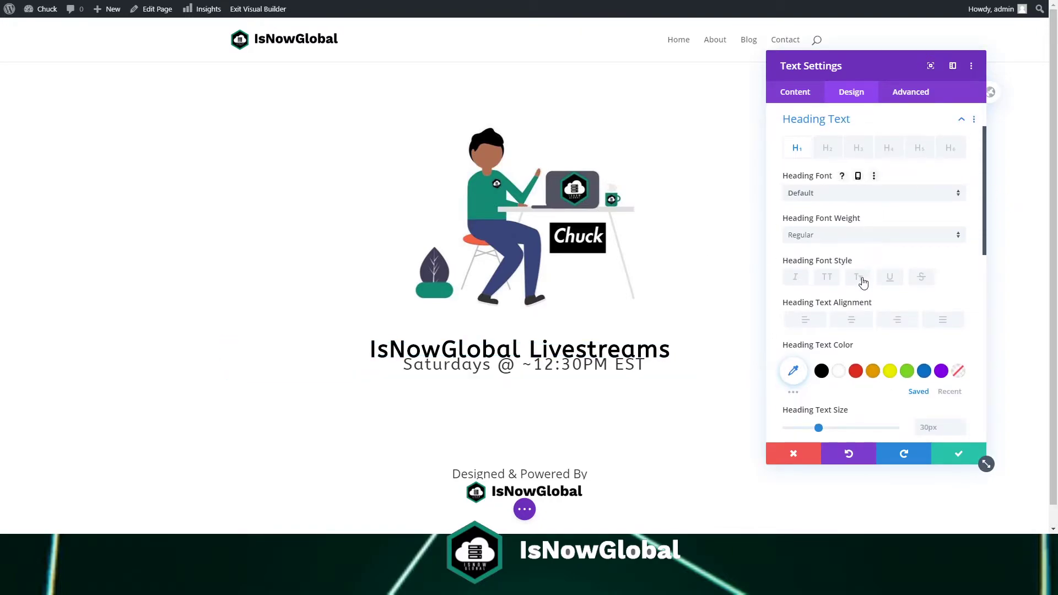
scroll(871, 331, "up", 1)
scroll(877, 352, "down", 5)
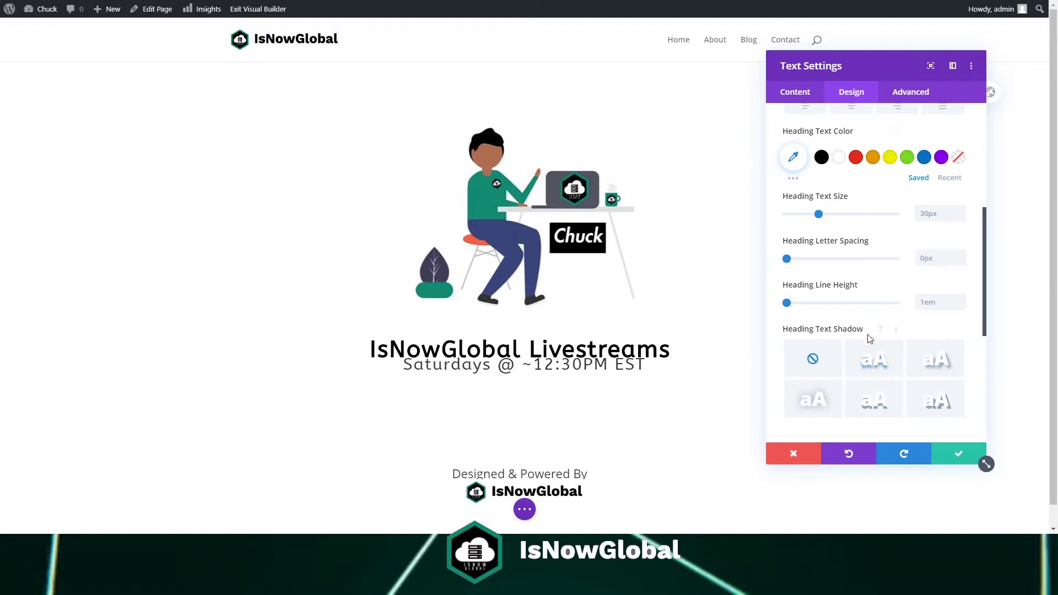
scroll(862, 359, "down", 1)
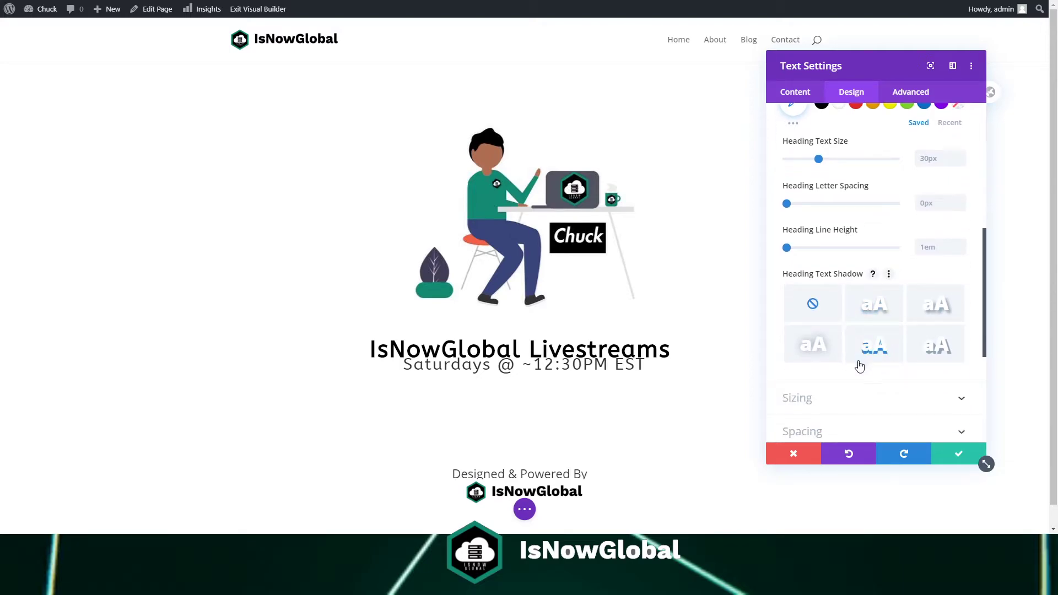
scroll(861, 367, "up", 3)
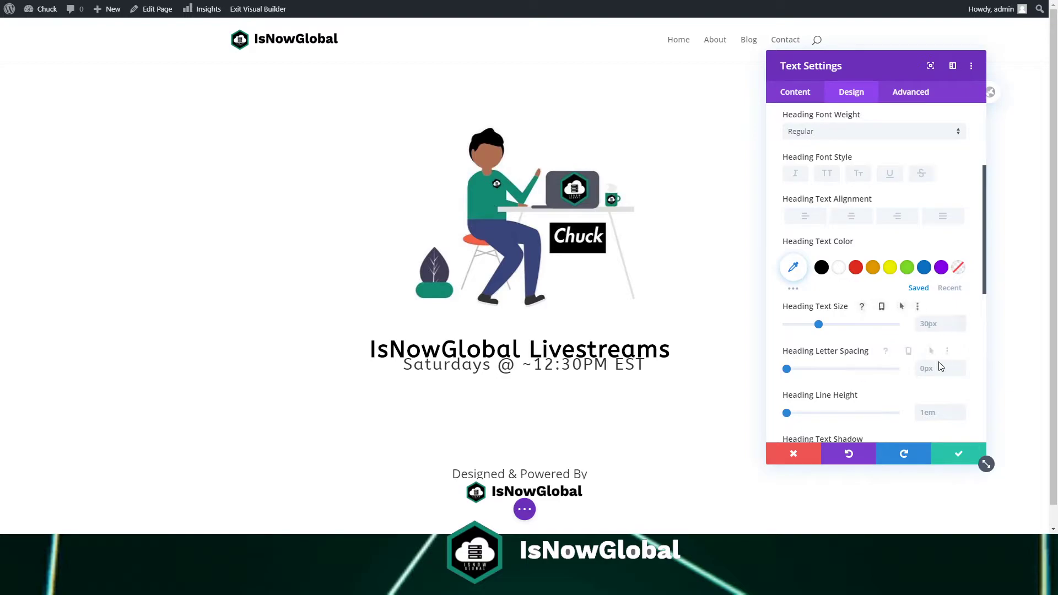
left_click(943, 414)
key("Up")
key("Up")
key("Up")
key("Up")
key("Up")
key("Up")
key("Up")
key("Up")
key("Up")
key("Up")
key("Up")
key("Up")
key("Up")
key("Up")
key("Up")
key("Up")
key("Up")
key("Up")
key("Up")
key("Up")
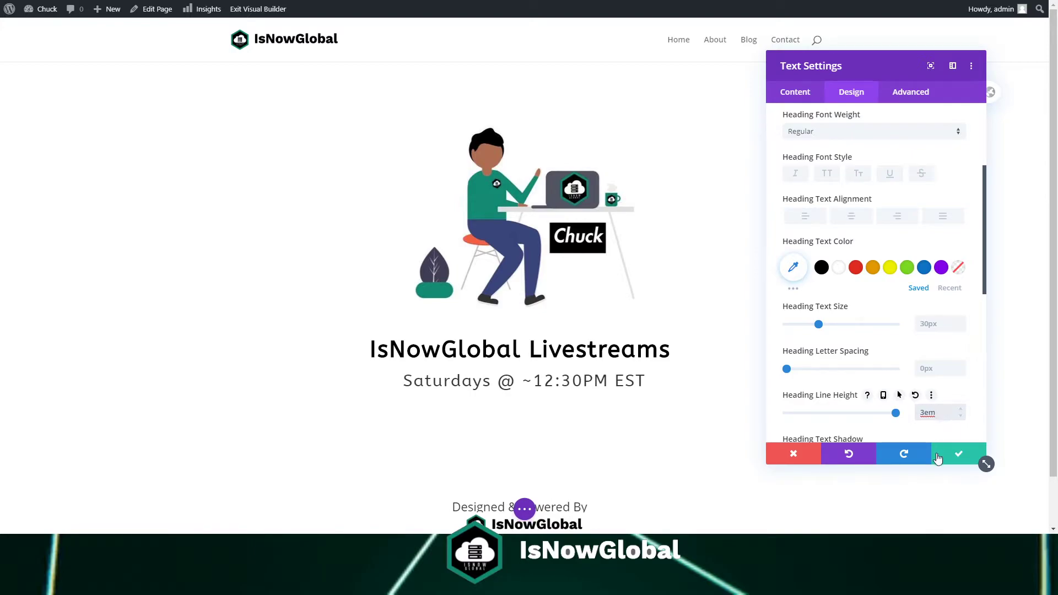
left_click(959, 455)
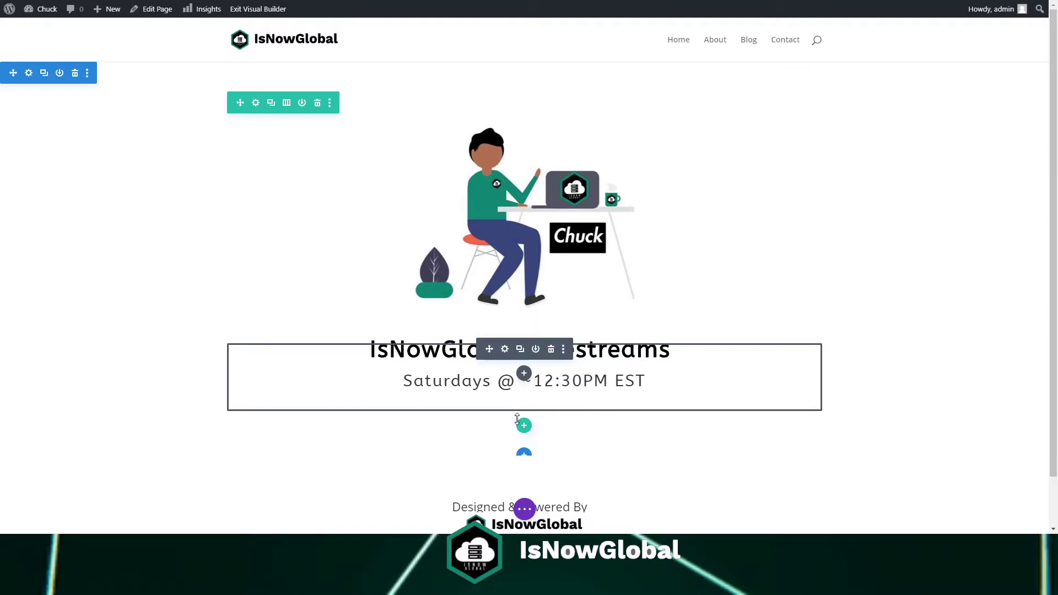
Reopen the title's text settings, try a test line under the schedule line, remove it and save
left_click(524, 373)
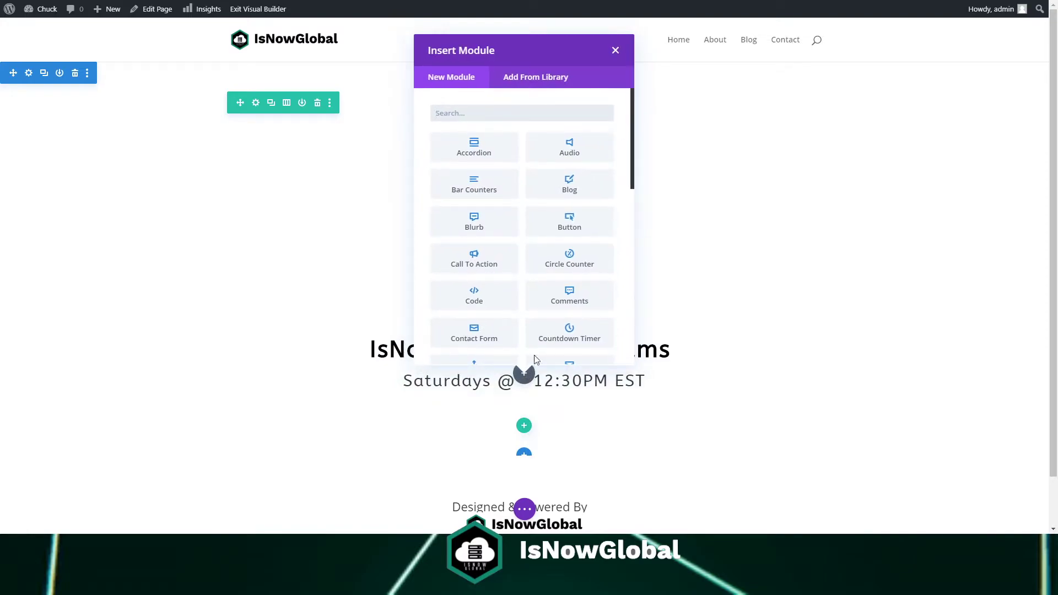
left_click(614, 51)
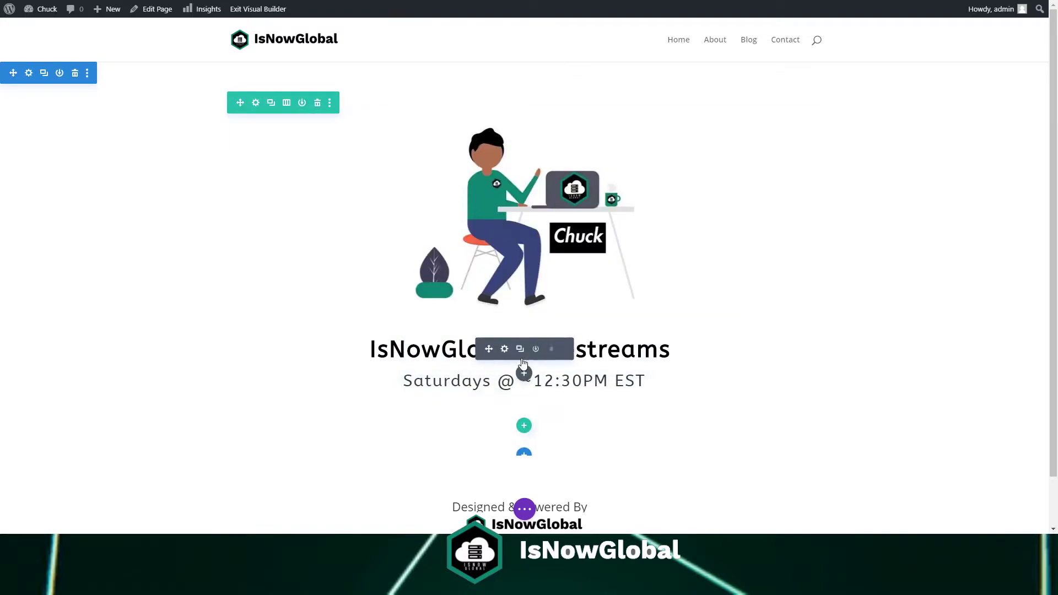
left_click(756, 380)
left_click(946, 330)
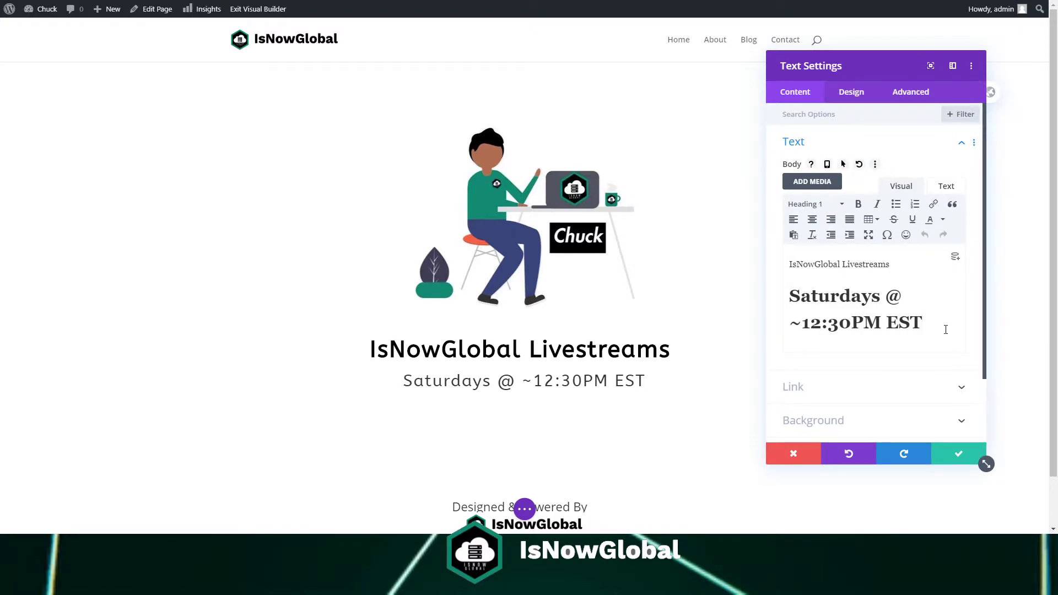
key("Return")
type("sds")
key("BackSpace")
key("BackSpace")
key("BackSpace")
key("BackSpace")
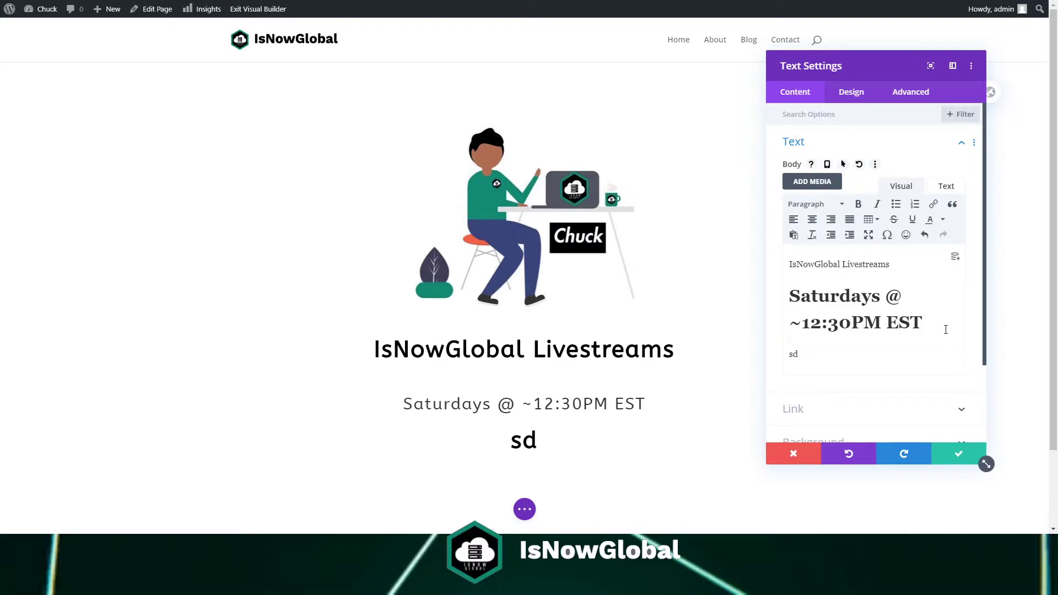
left_click(959, 454)
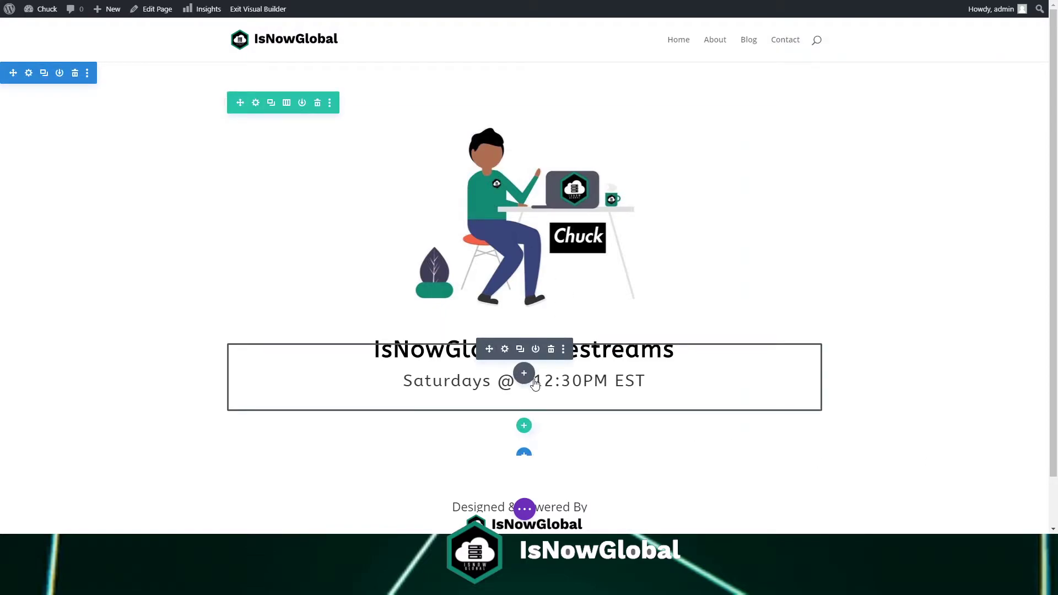
Insert a Contact Form module directly below the "IsNowGlobal Livestreams" text
left_click(524, 374)
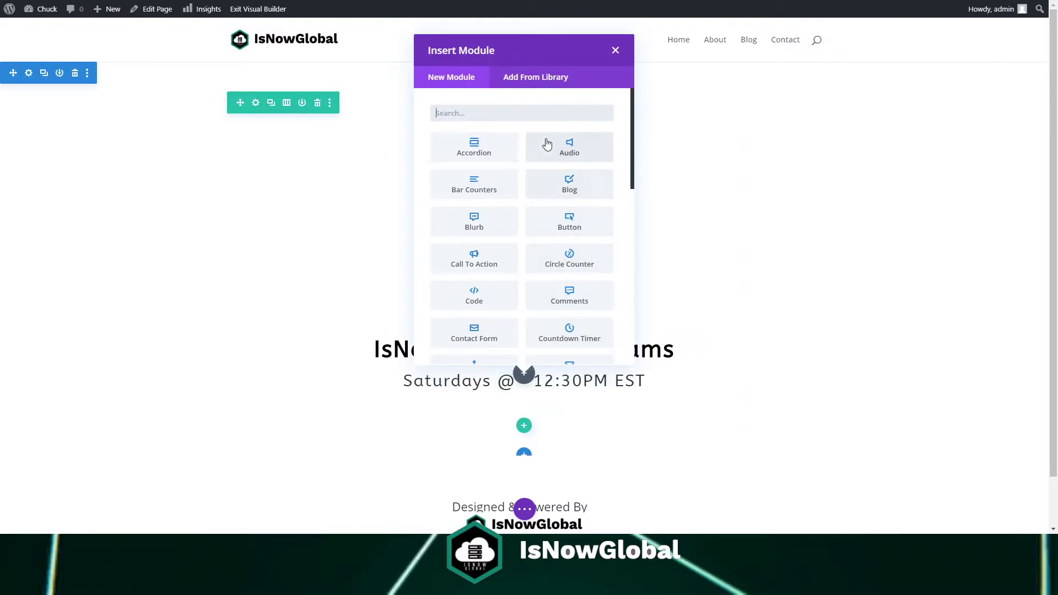
left_click(464, 340)
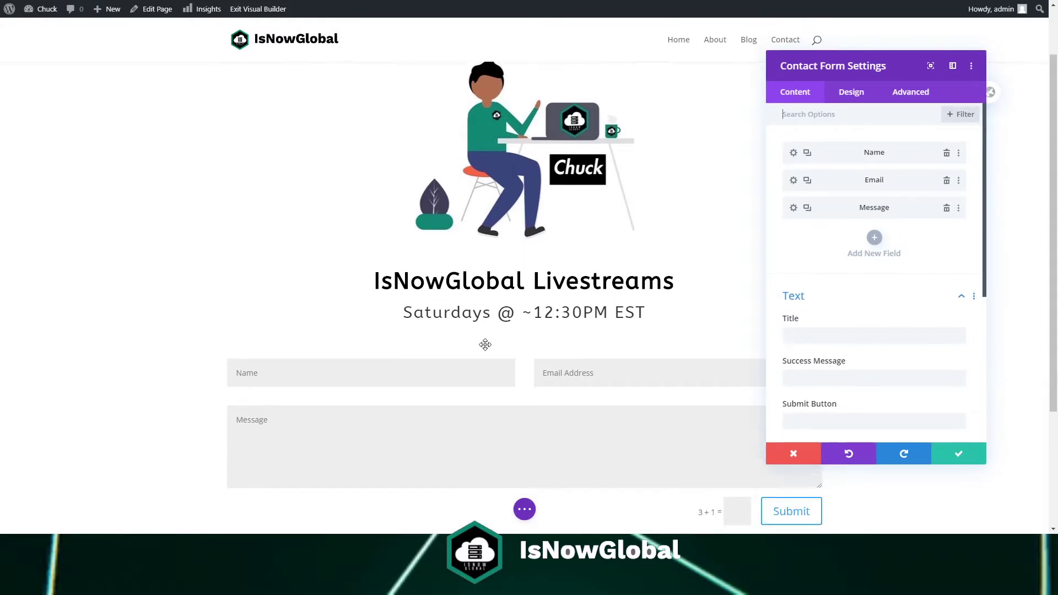
scroll(486, 345, "down", 4)
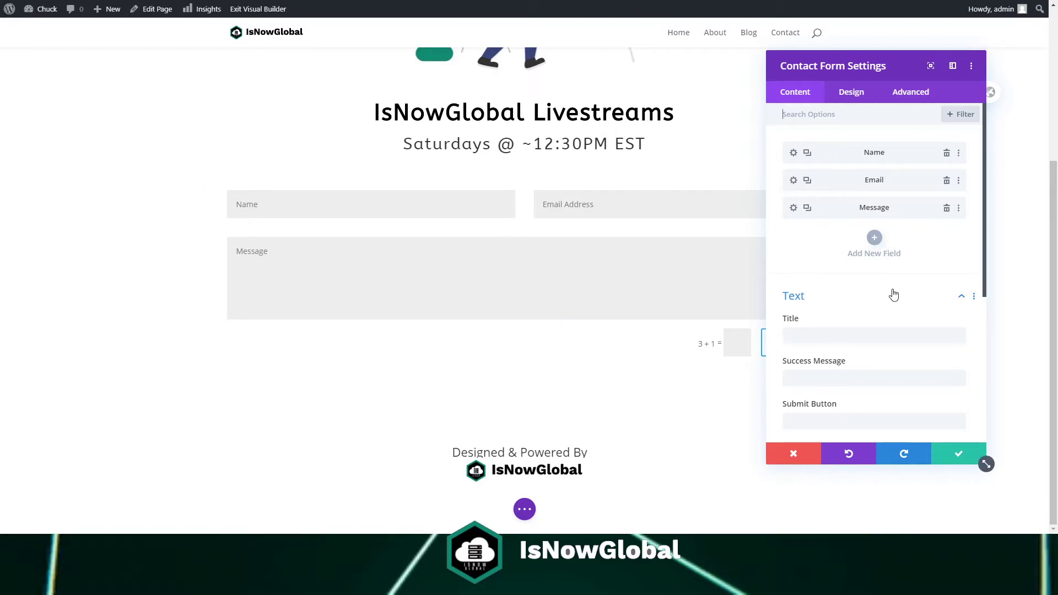
Examine the contact form's field list and its text, email and redirect content settings
scroll(882, 355, "down", 5)
scroll(882, 355, "up", 4)
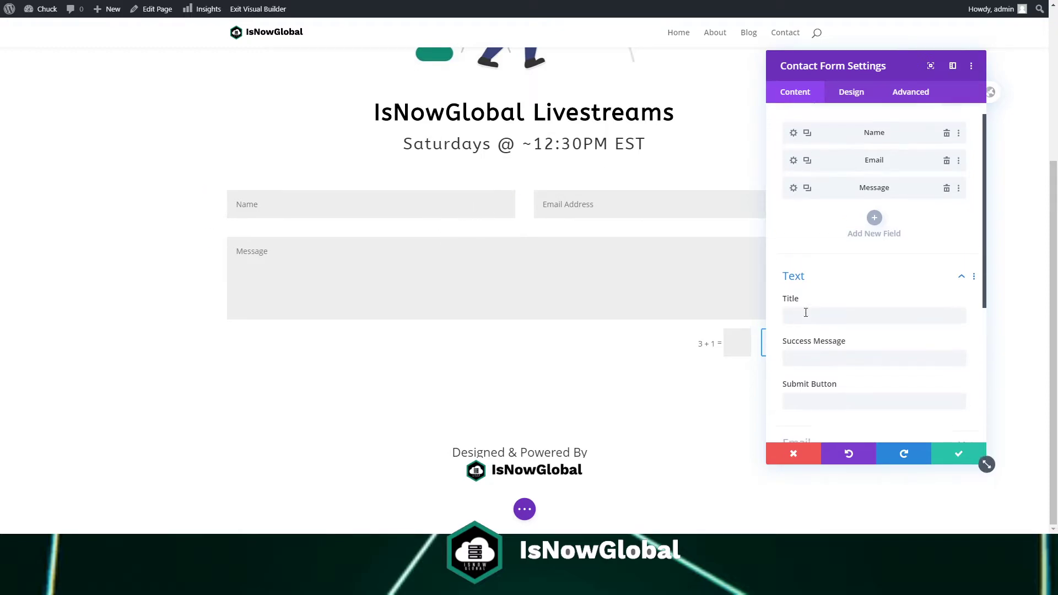
scroll(804, 313, "down", 4)
left_click(862, 209)
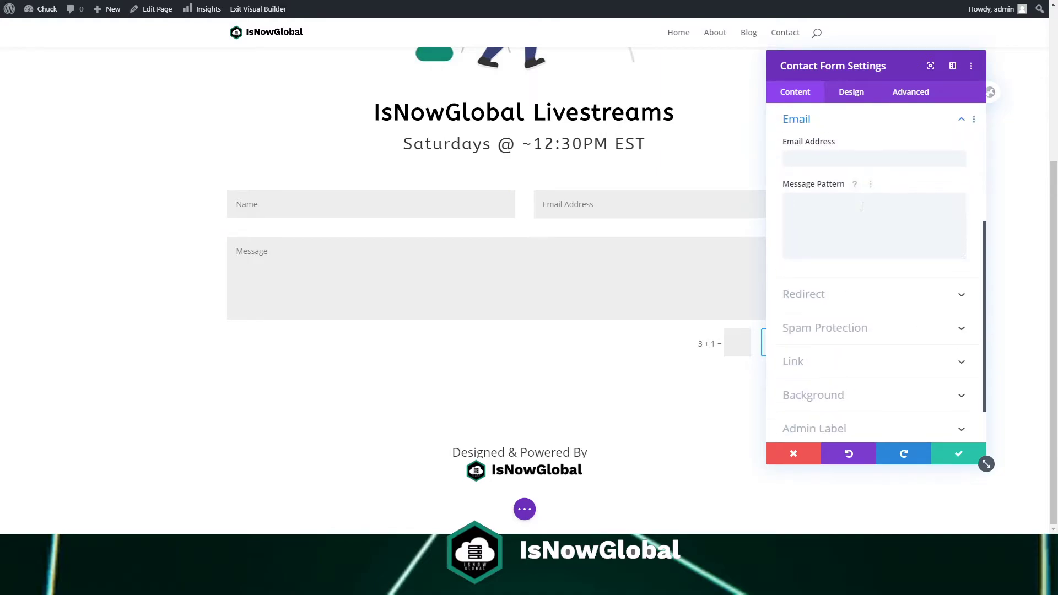
left_click(846, 132)
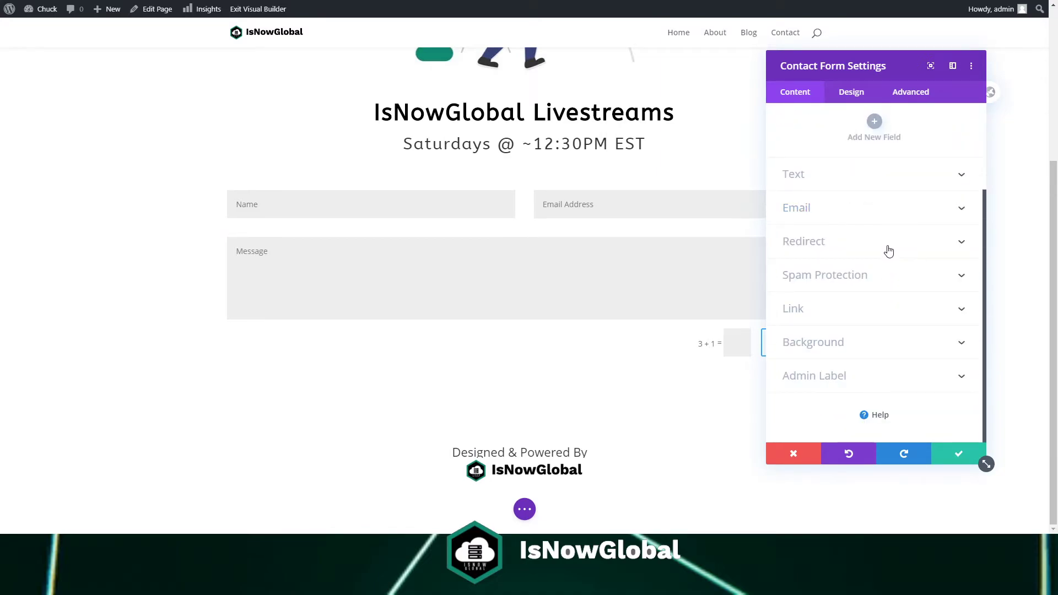
left_click(862, 222)
scroll(844, 156, "down", 1)
scroll(866, 183, "up", 3)
left_click(873, 236)
left_click(876, 199)
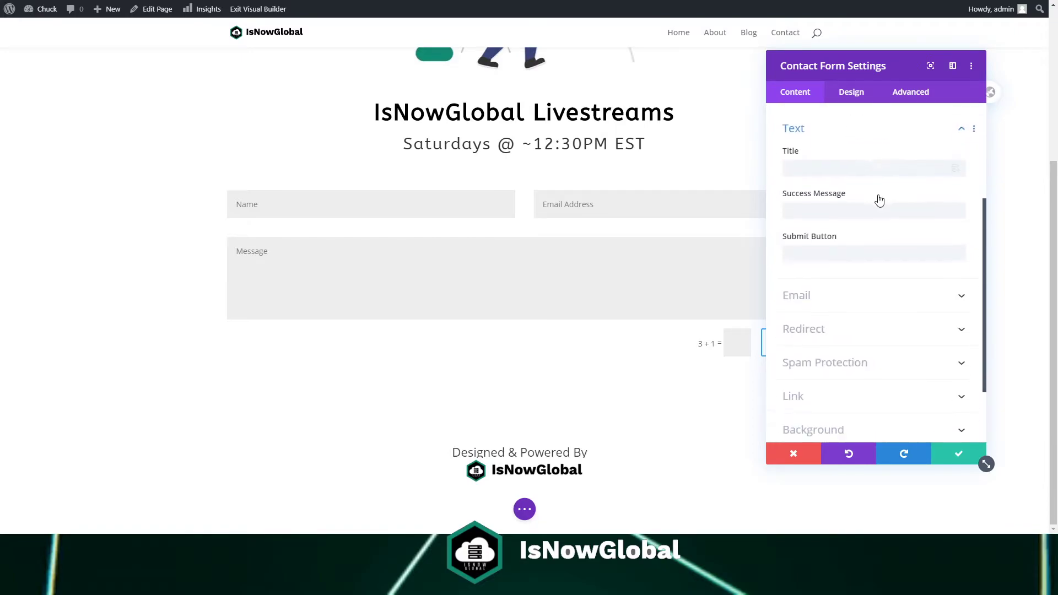
left_click(871, 135)
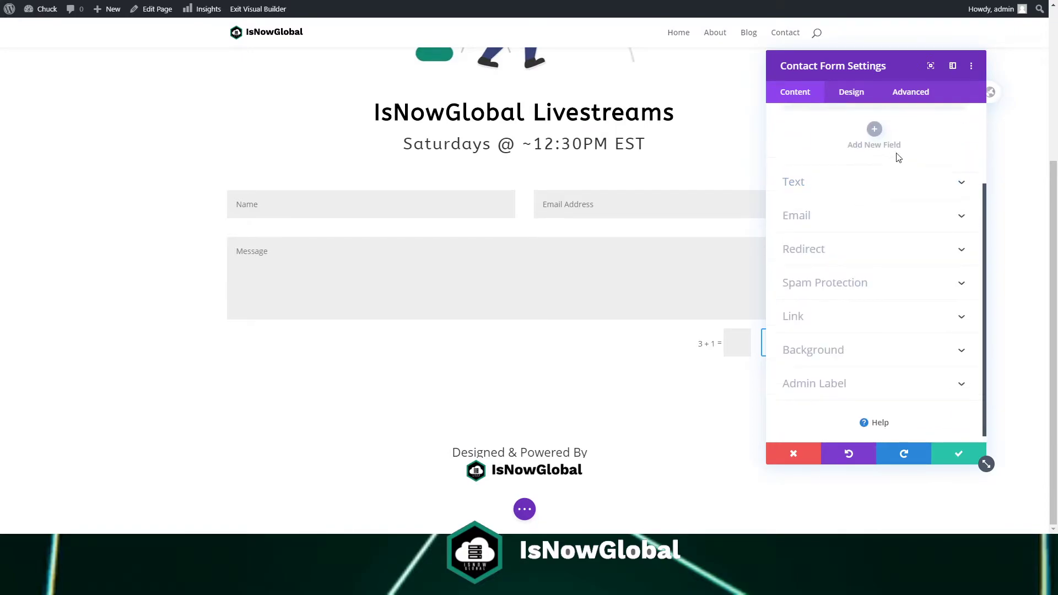
scroll(897, 175, "up", 3)
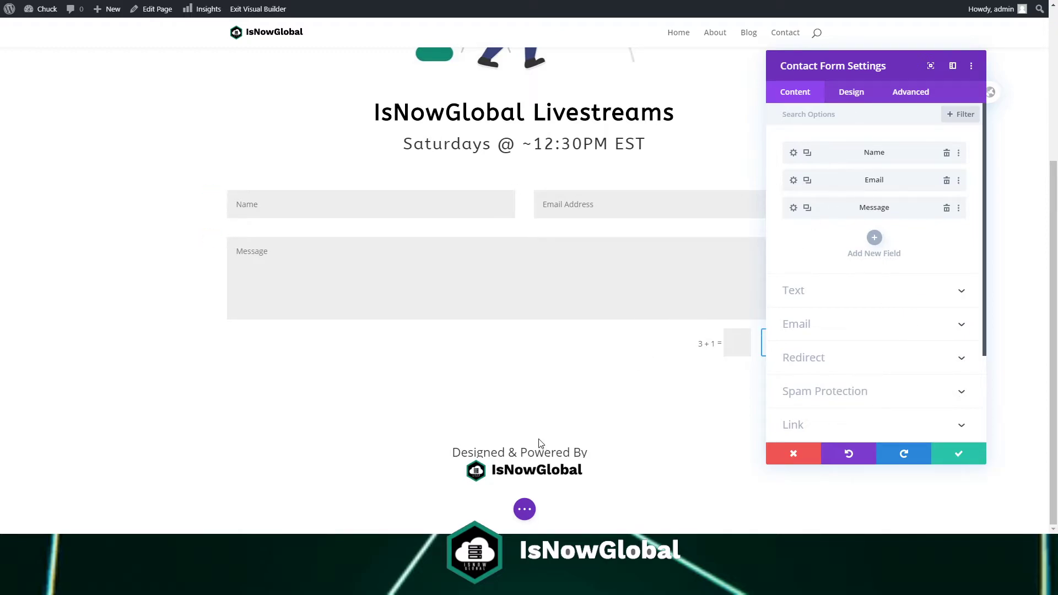
Try enabling a spam protection service for the contact form, check its ReCaptcha options, and turn it off again
left_click_drag(823, 68, 390, 203)
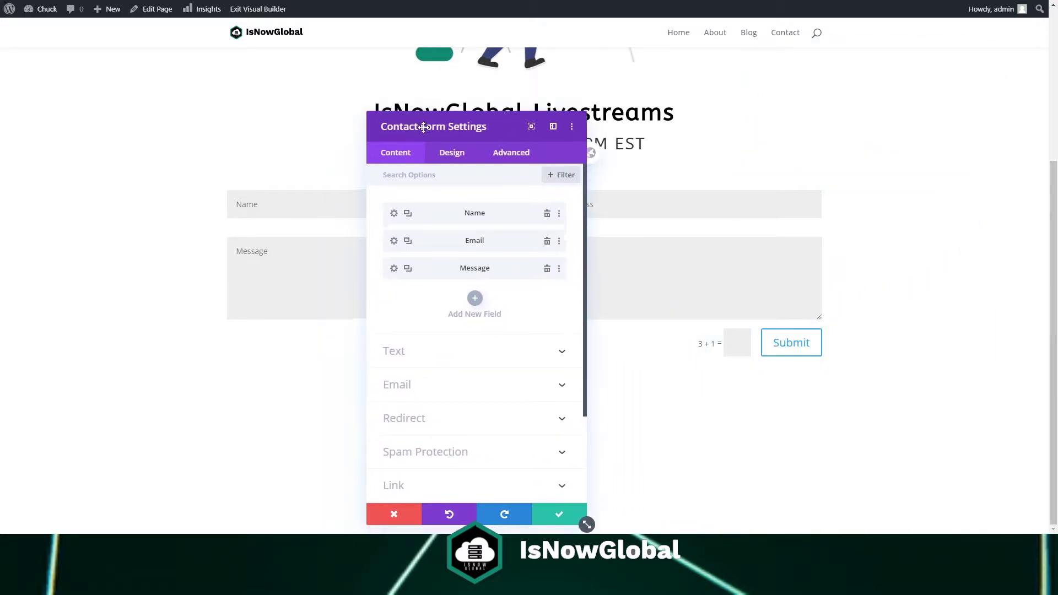
left_click(417, 398)
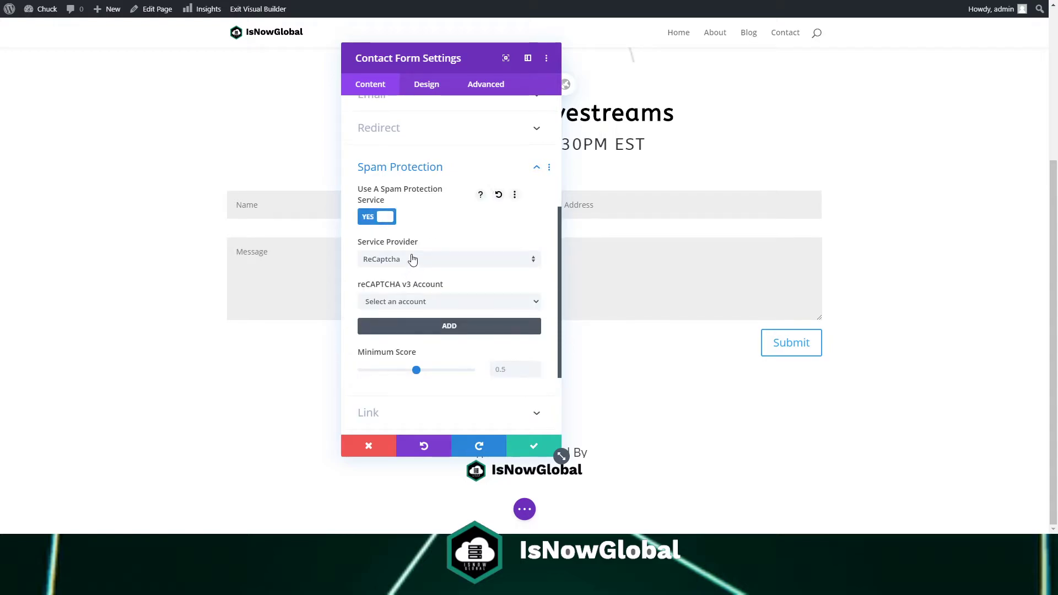
left_click(475, 259)
left_click(518, 266)
left_click(382, 218)
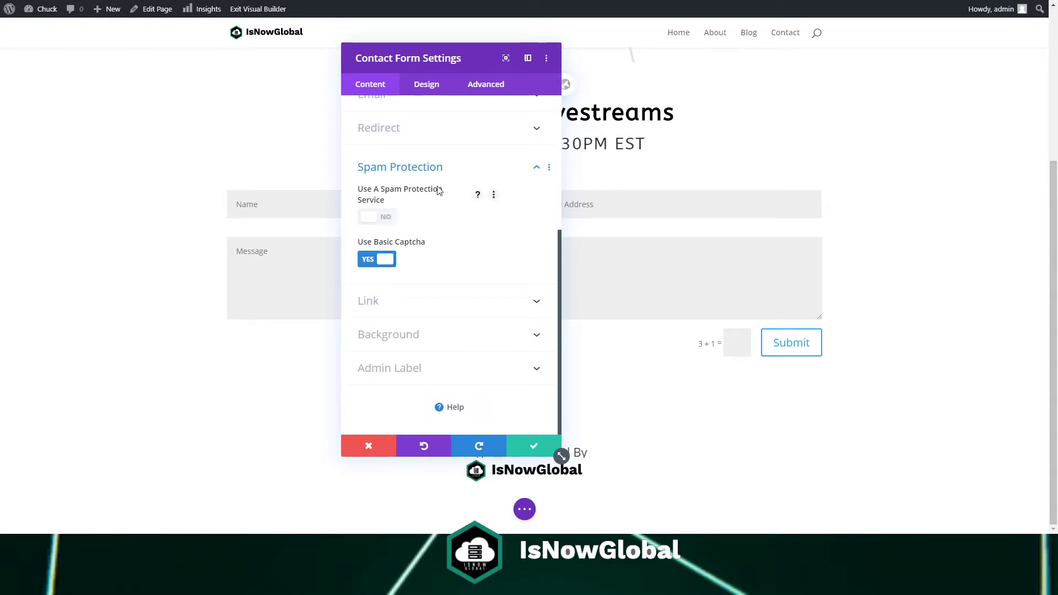
left_click(464, 174)
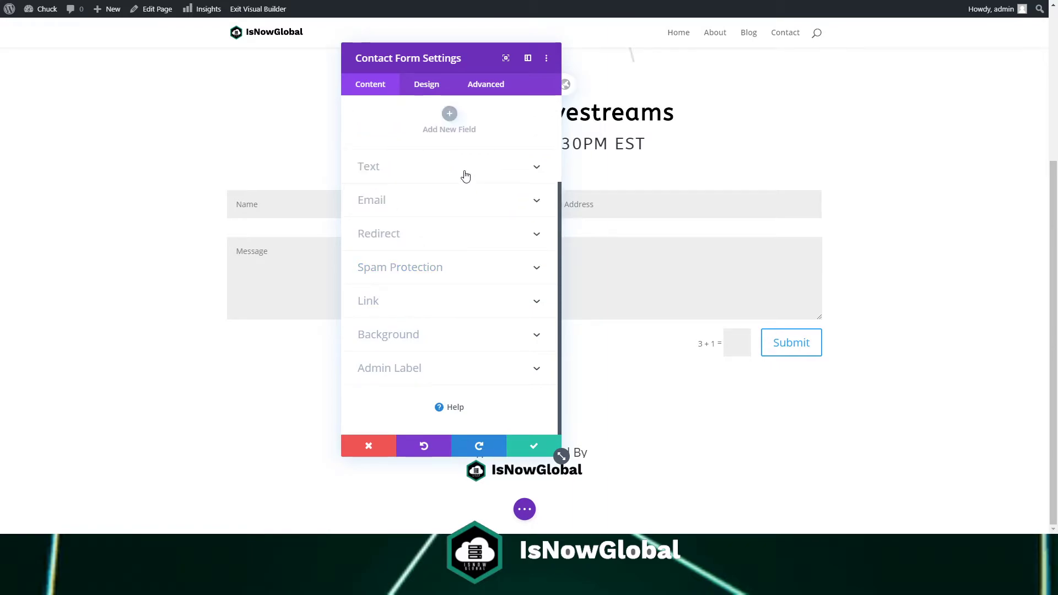
Discard the contact form's settings changes and delete the Contact Form module
left_click(367, 449)
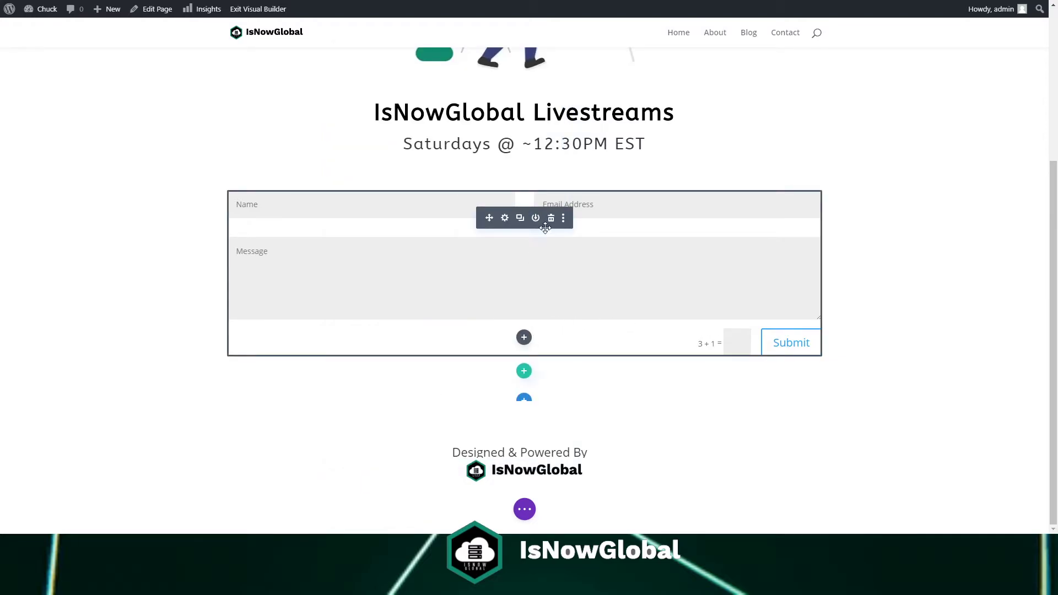
left_click(551, 218)
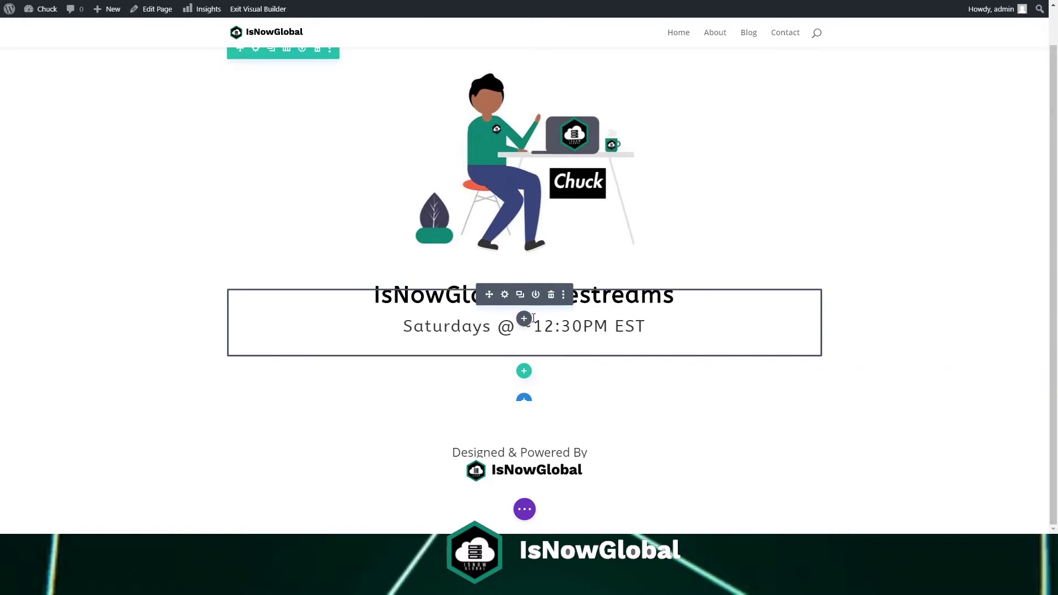
Add a single-column row below the title and insert an Email Optin module, moving its settings window clear of the subscription fields
left_click(524, 373)
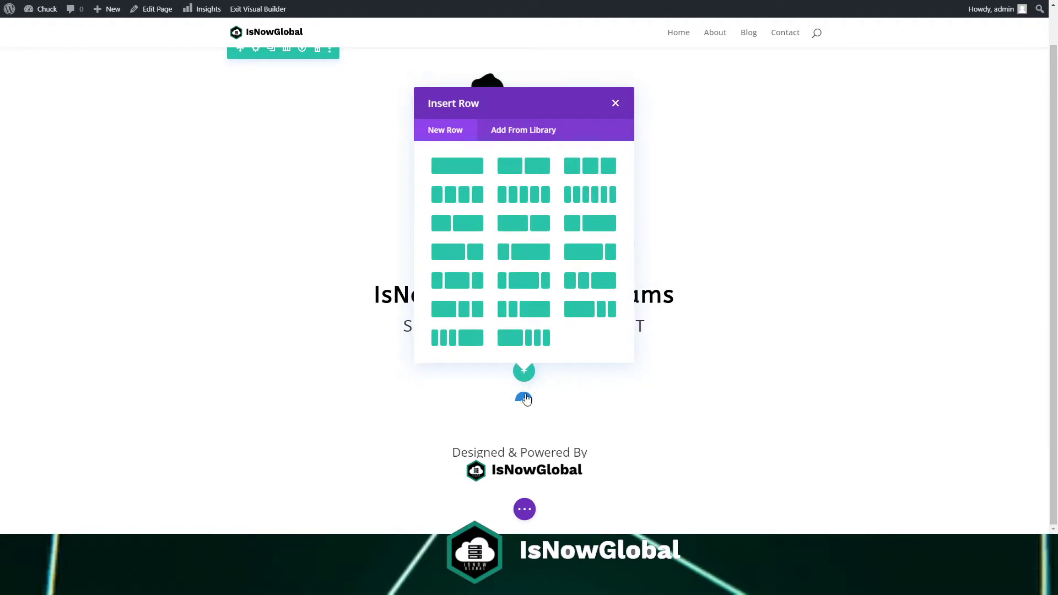
left_click(451, 167)
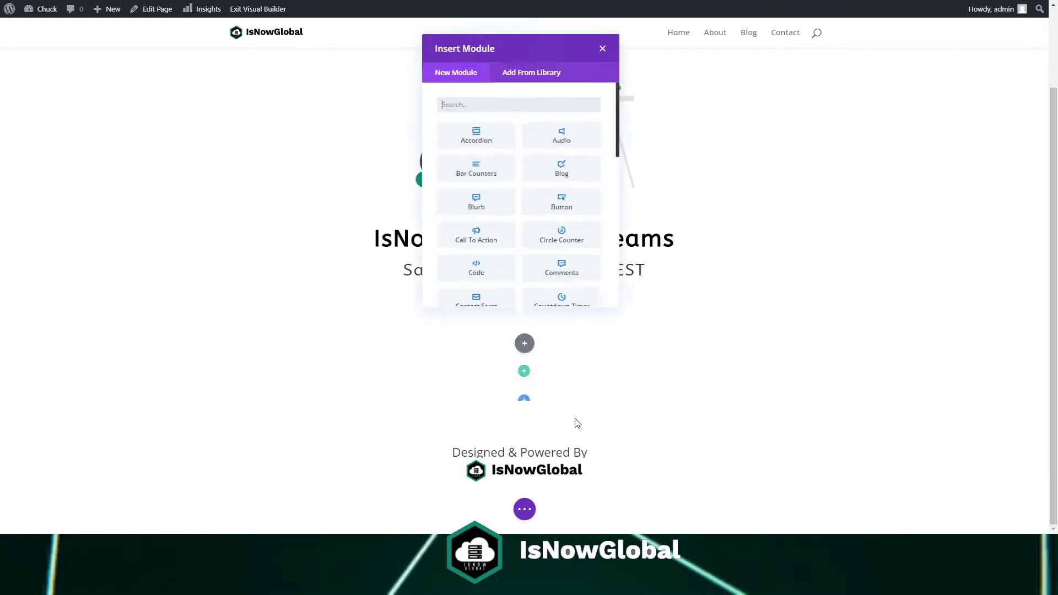
type("ema")
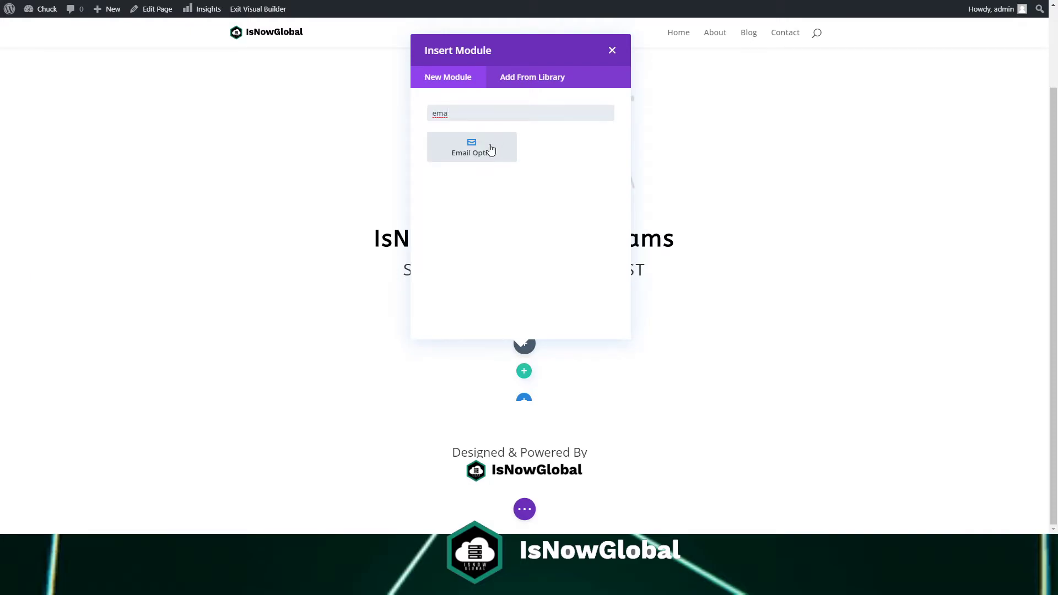
left_click(491, 151)
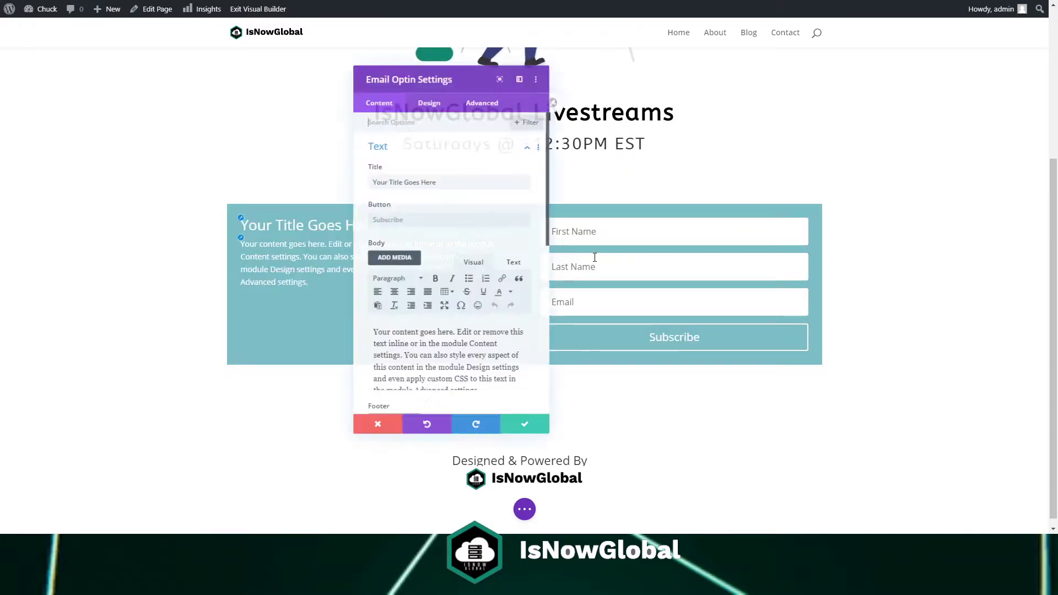
double_click(401, 368)
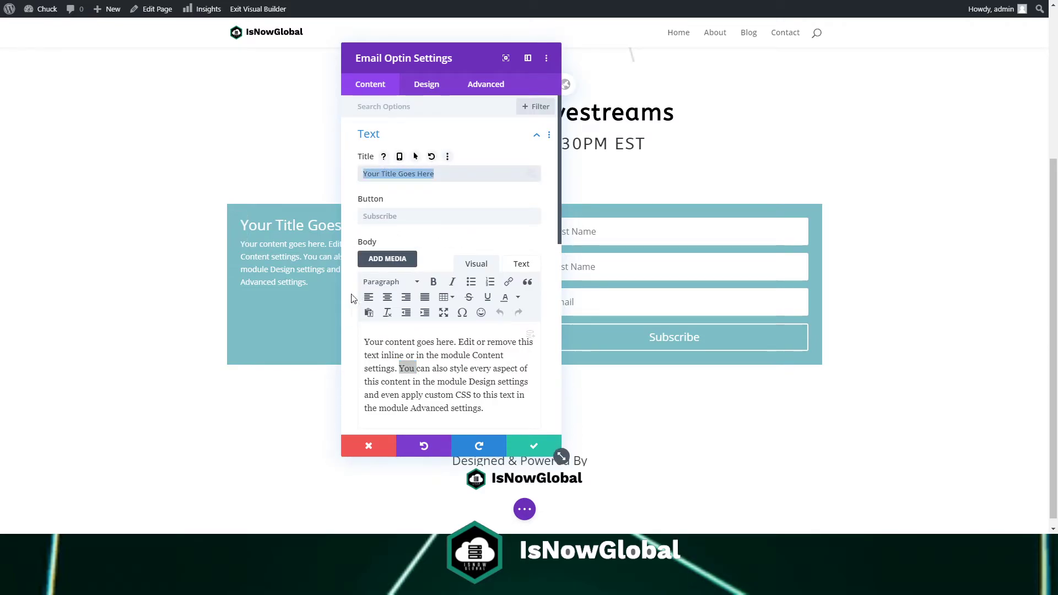
left_click_drag(421, 67, 165, 261)
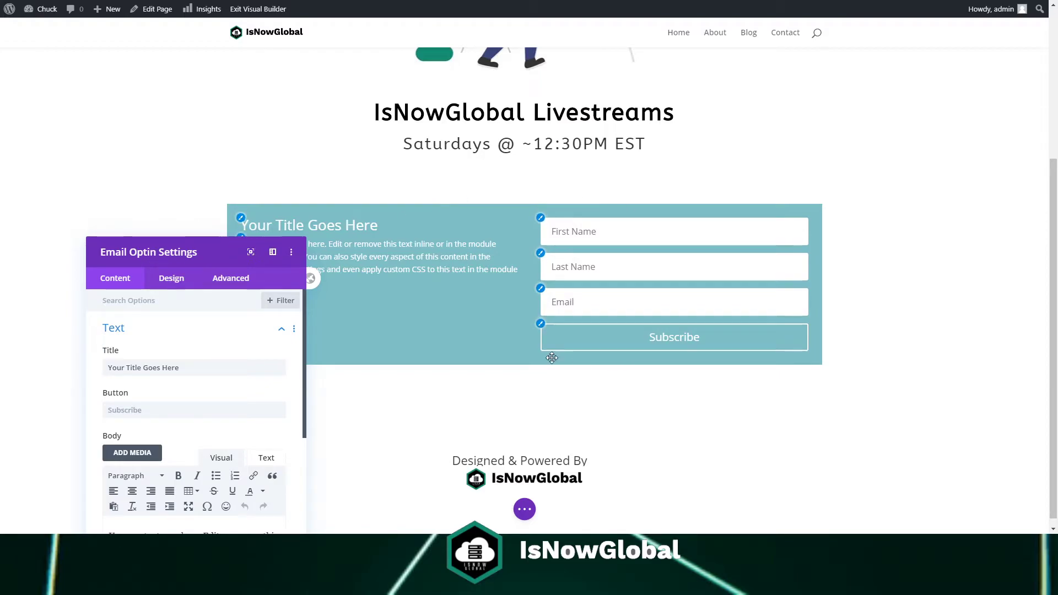
Move the Email Optin settings window clear of the form and set the module's text color to Dark
left_click_drag(193, 250, 772, 156)
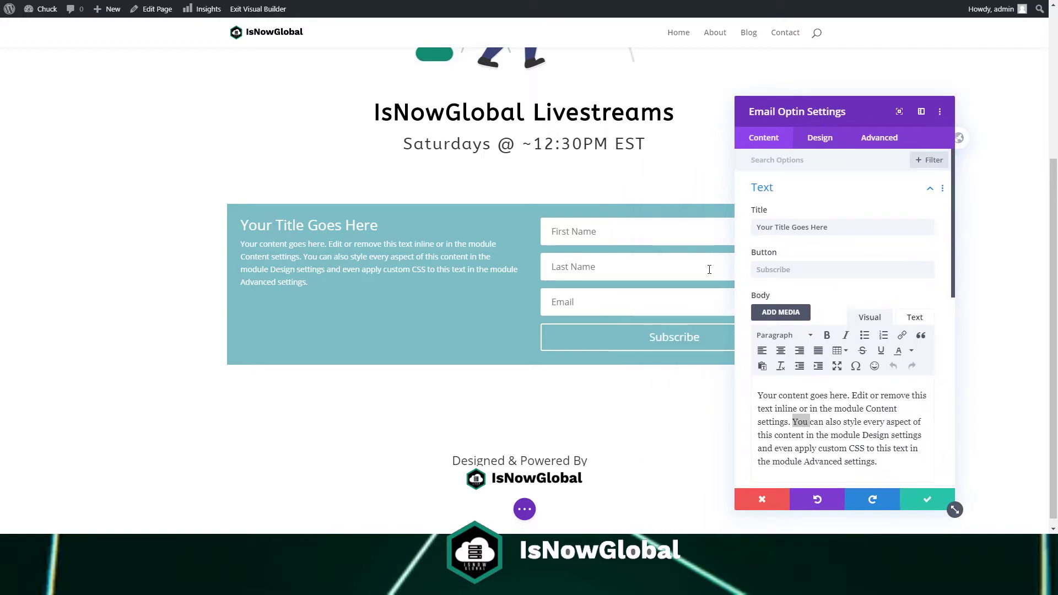
left_click_drag(810, 111, 883, 75)
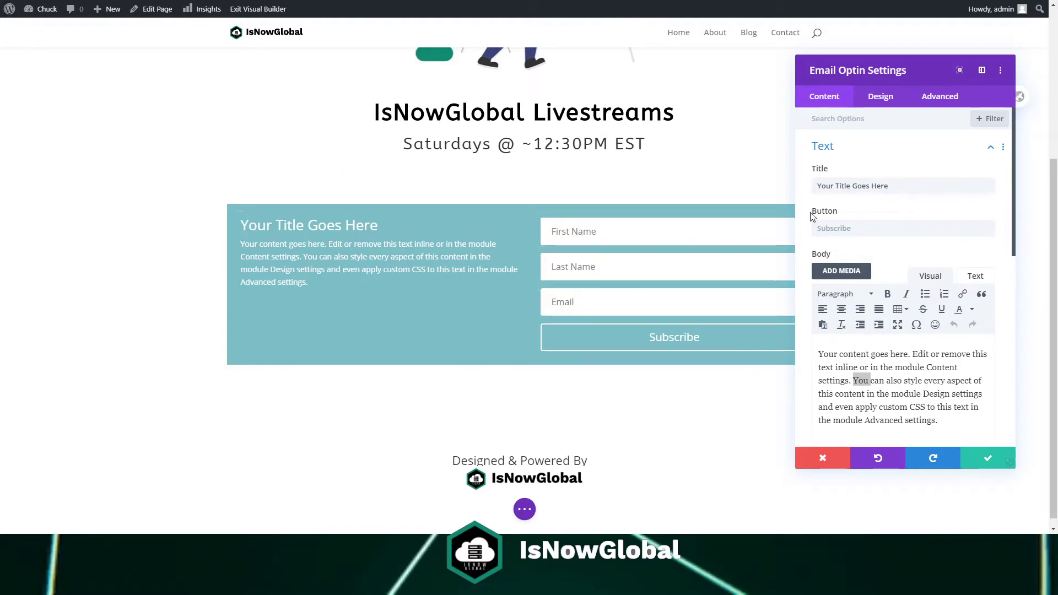
left_click(881, 98)
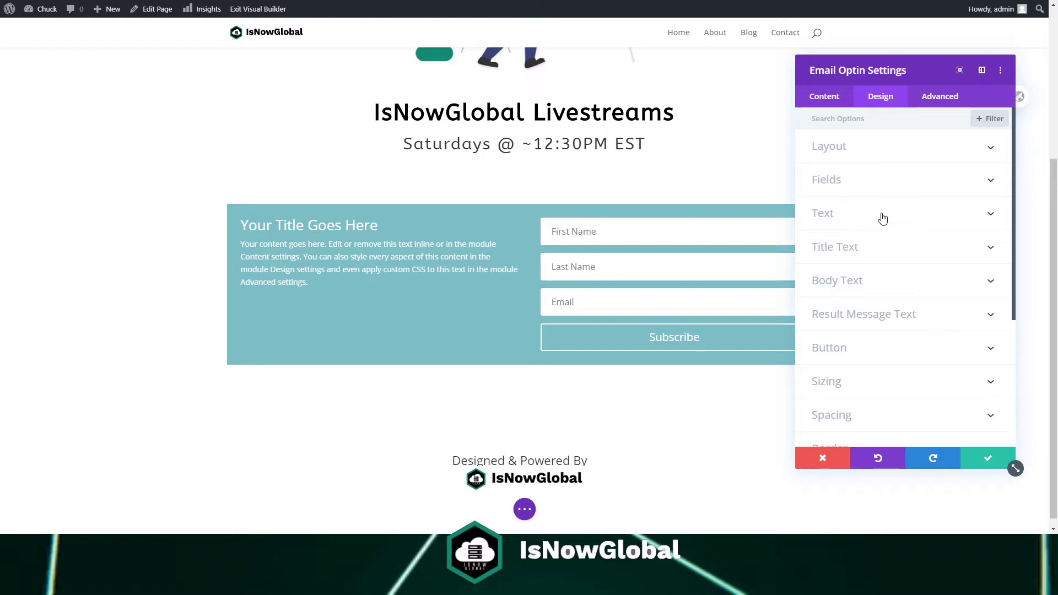
left_click(884, 219)
left_click(893, 208)
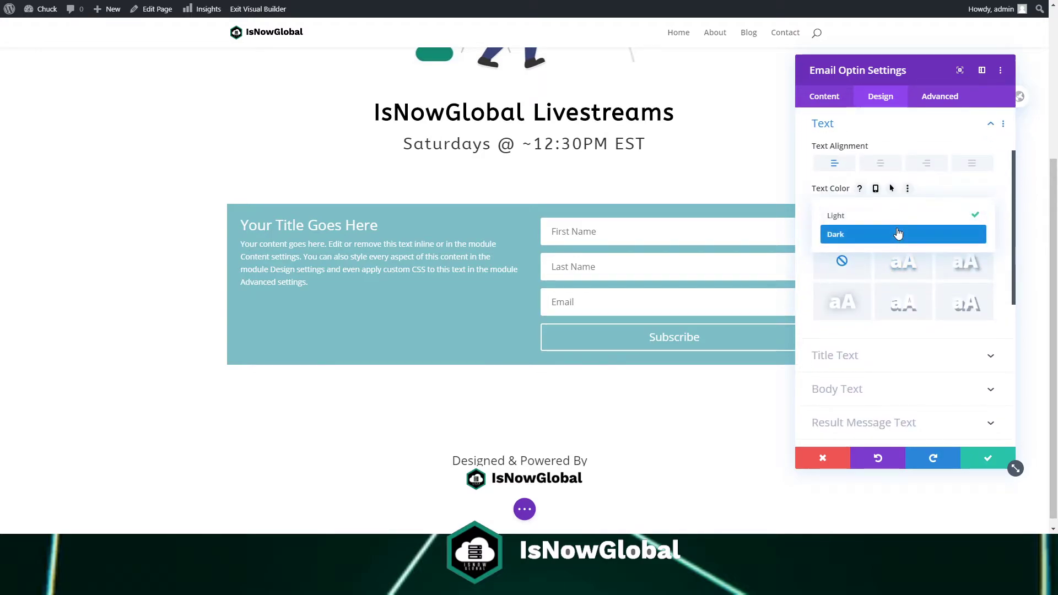
left_click(898, 234)
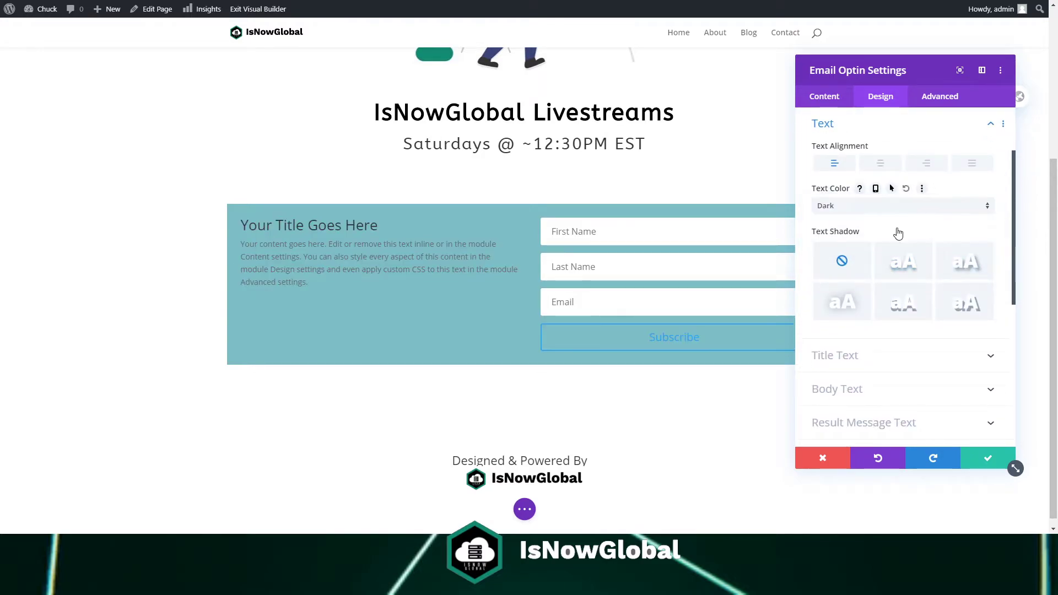
Remove the background color from the Email Optin module
left_click(823, 98)
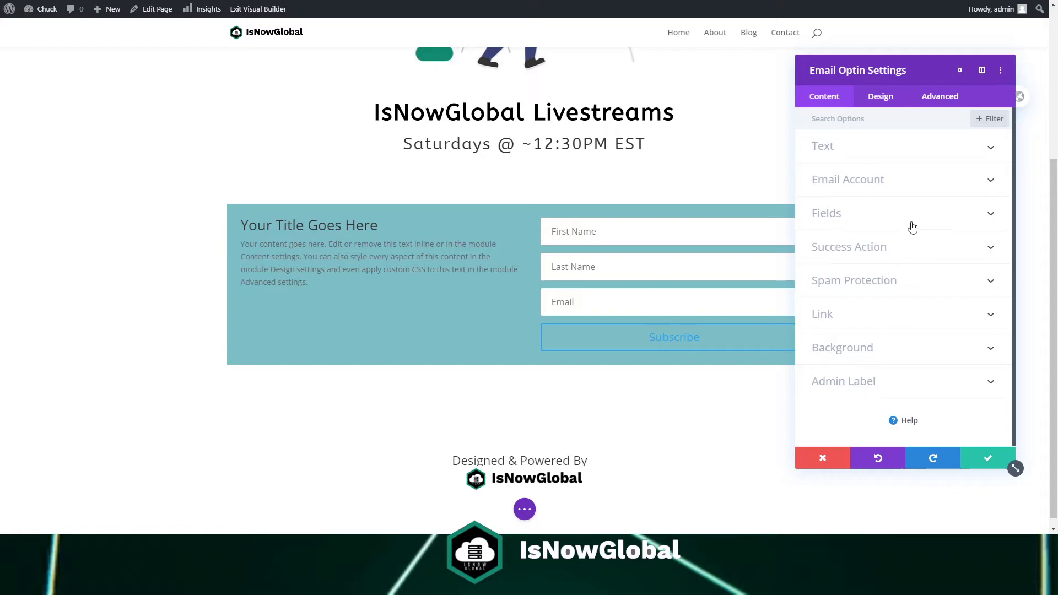
left_click(918, 348)
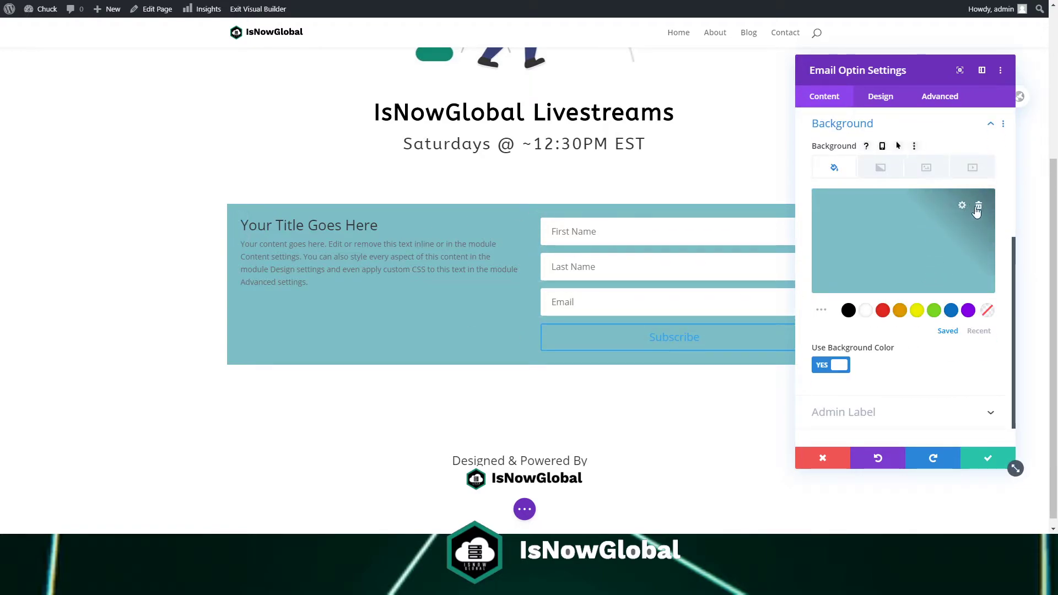
left_click(978, 208)
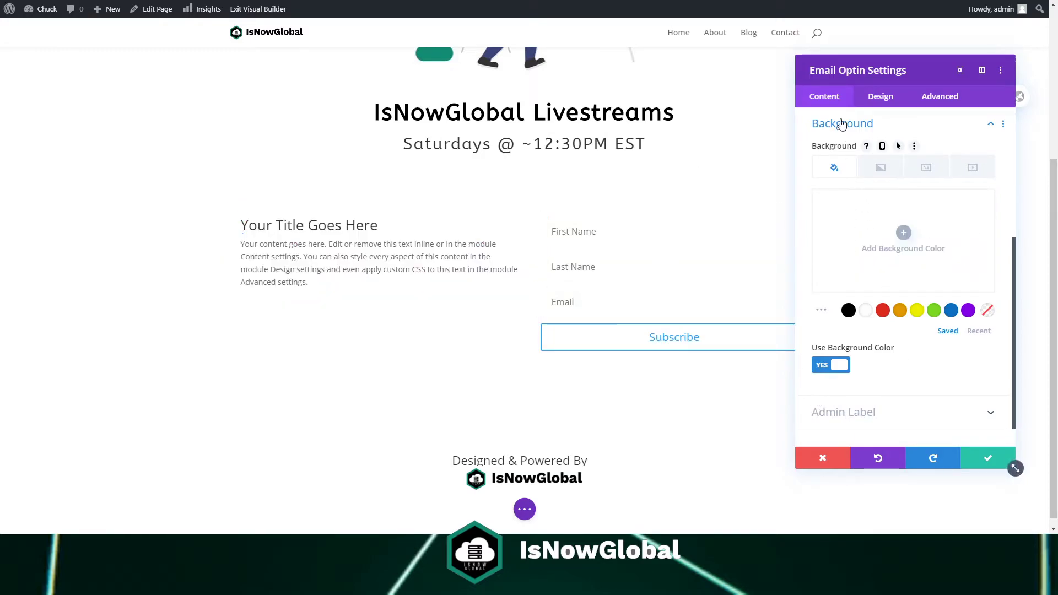
left_click(877, 97)
scroll(832, 259, "down", 4)
scroll(843, 232, "up", 4)
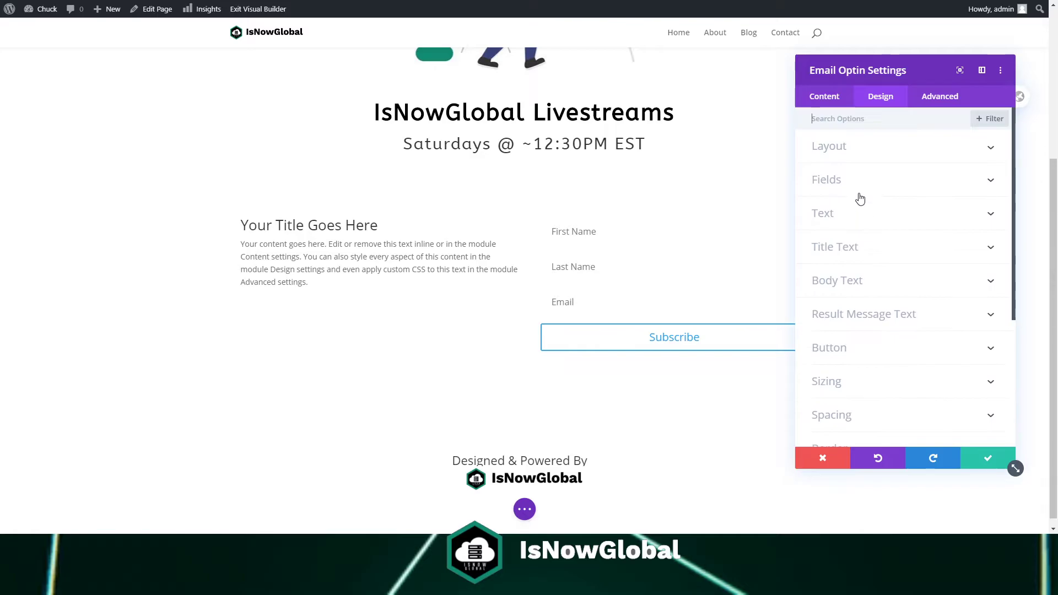
Replace the Email Optin's placeholder title with "Sign up for our Livestream"
left_click(822, 97)
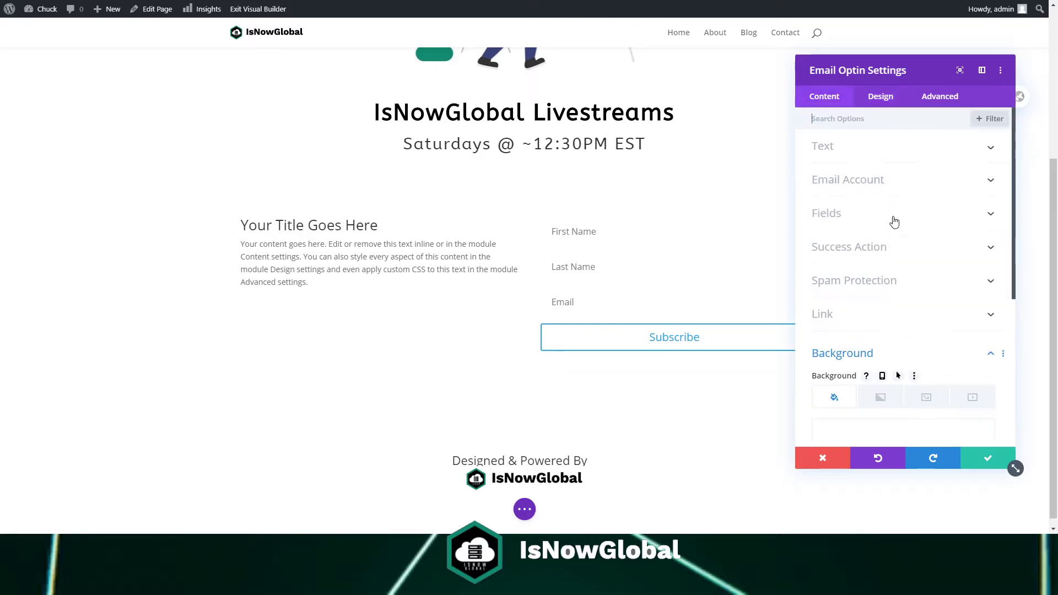
left_click(863, 157)
triple_click(887, 186)
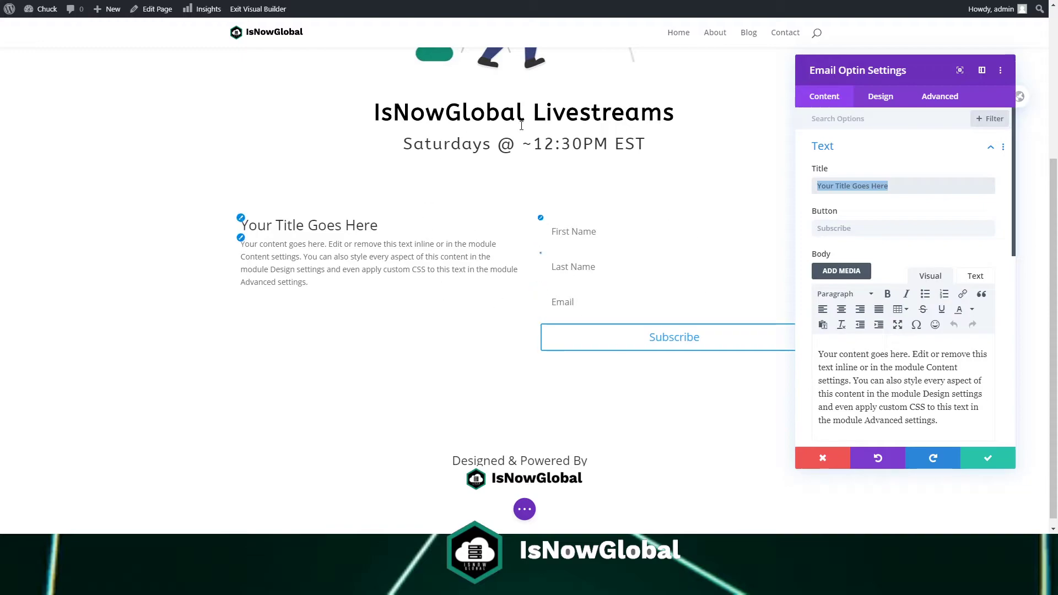
type("S")
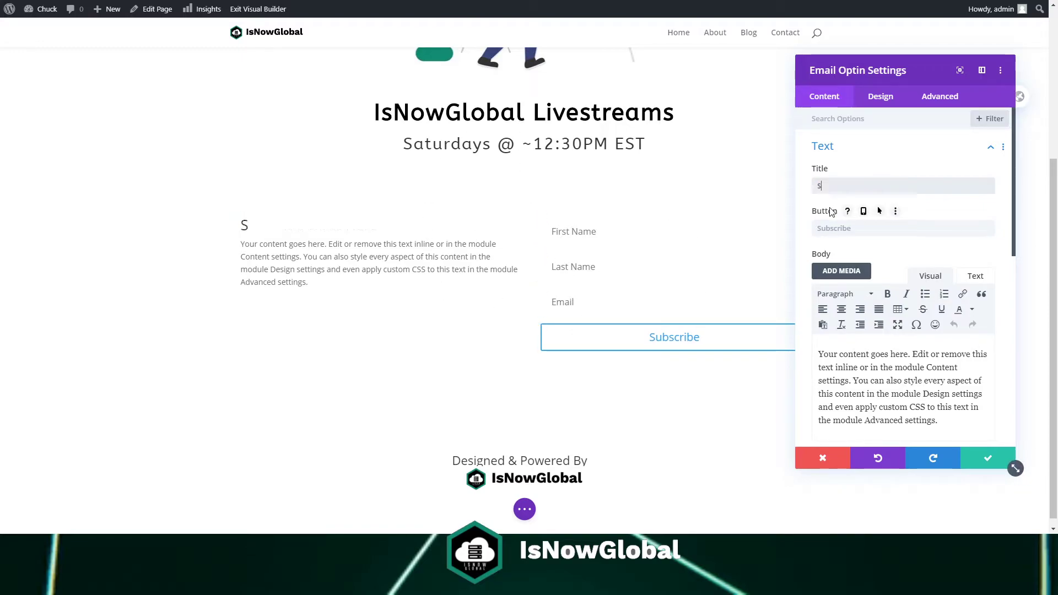
type("ign up for ouyt")
key("BackSpace")
key("BackSpace")
type("it")
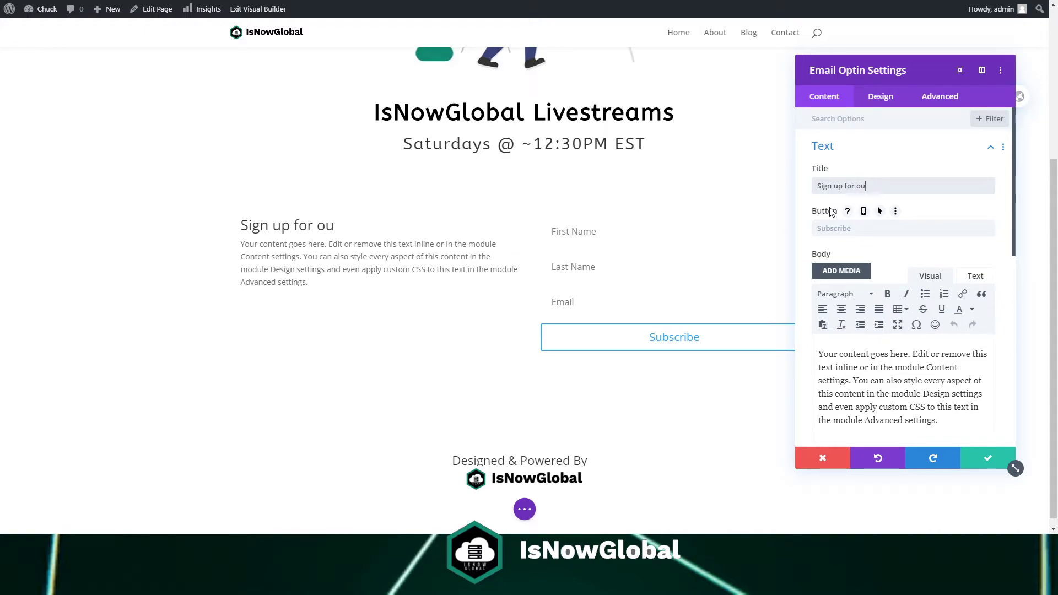
type("lvioe")
key("BackSpace")
type("Livestream")
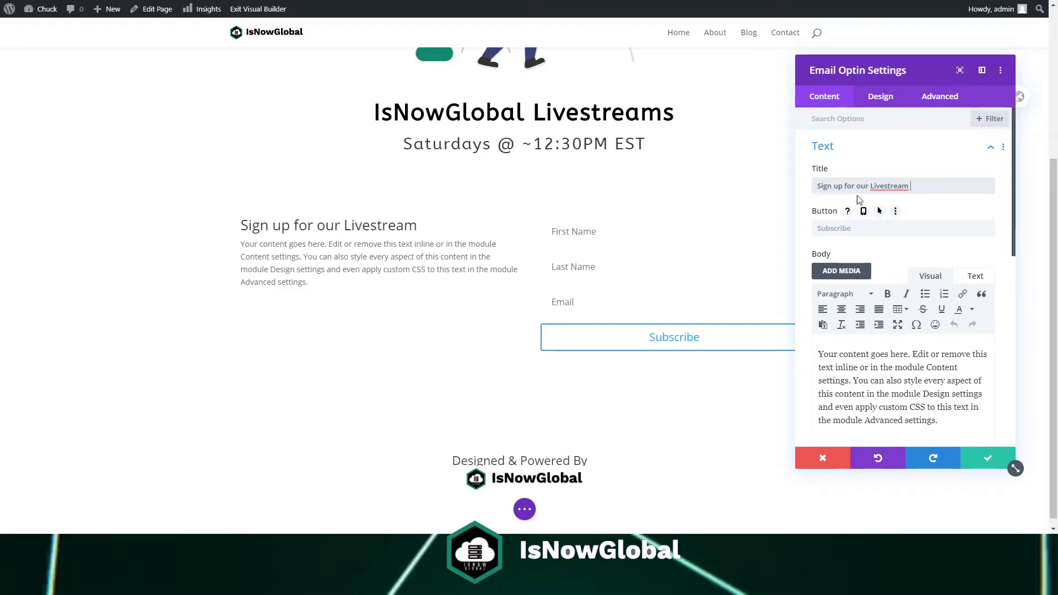
double_click(897, 186)
left_click(894, 209)
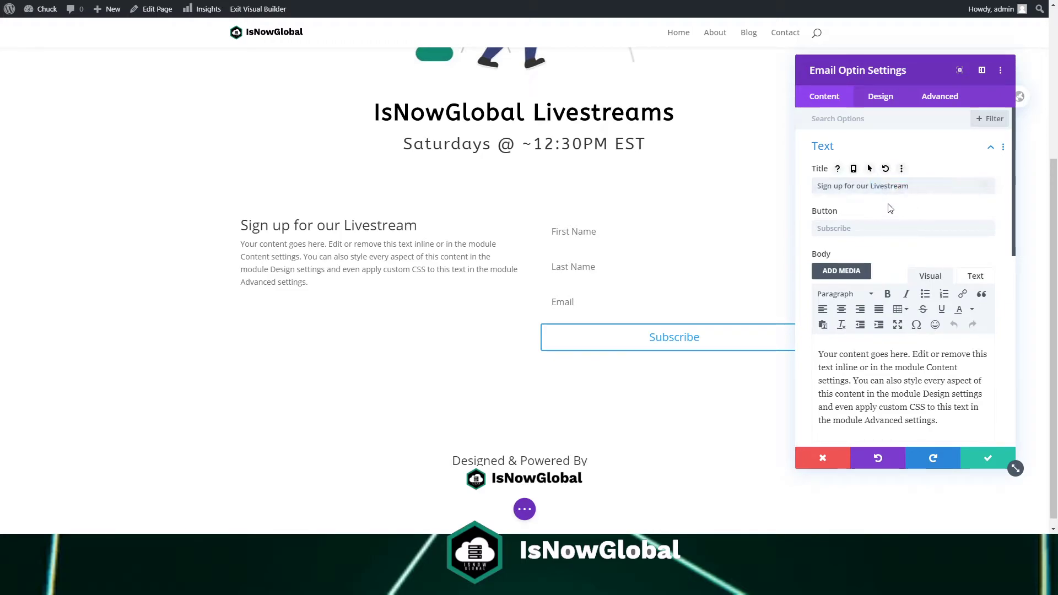
Set the Email Optin's button text to "Sign Up!"
left_click(896, 234)
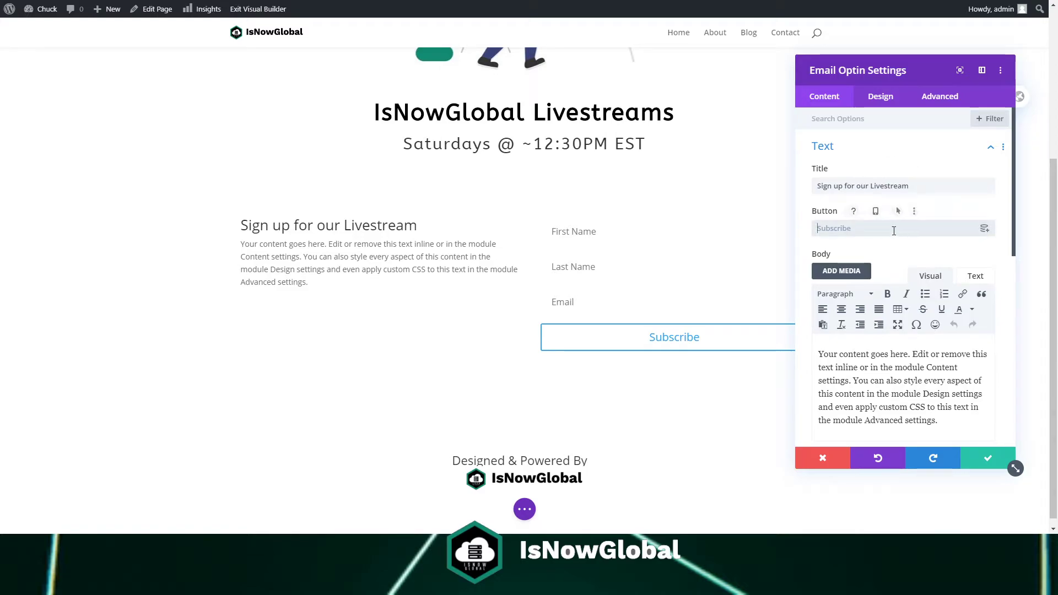
type("Sign up")
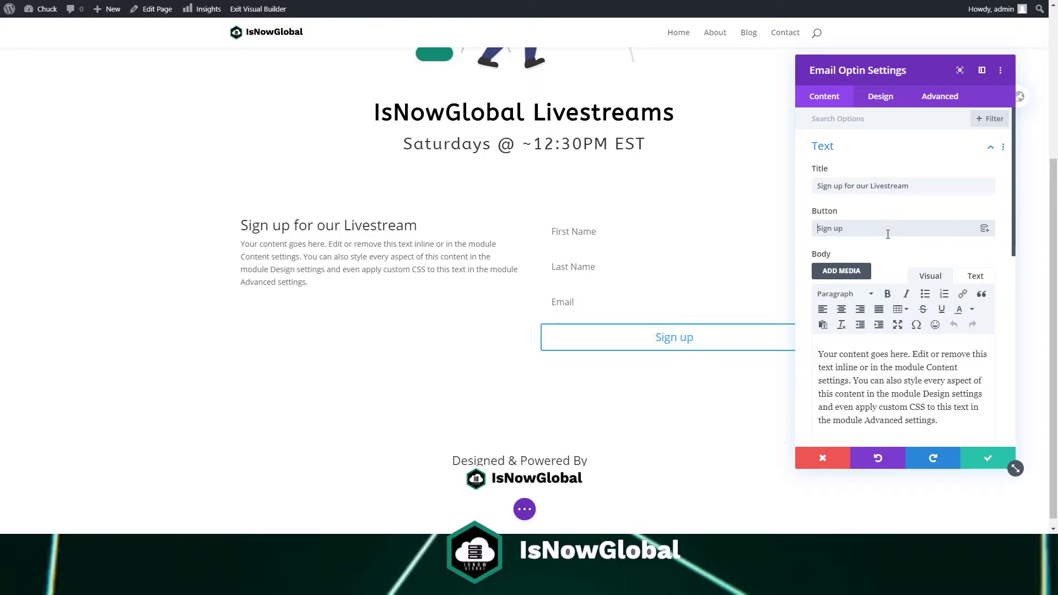
key("Left")
key("BackSpace")
type("U")
left_click(856, 232)
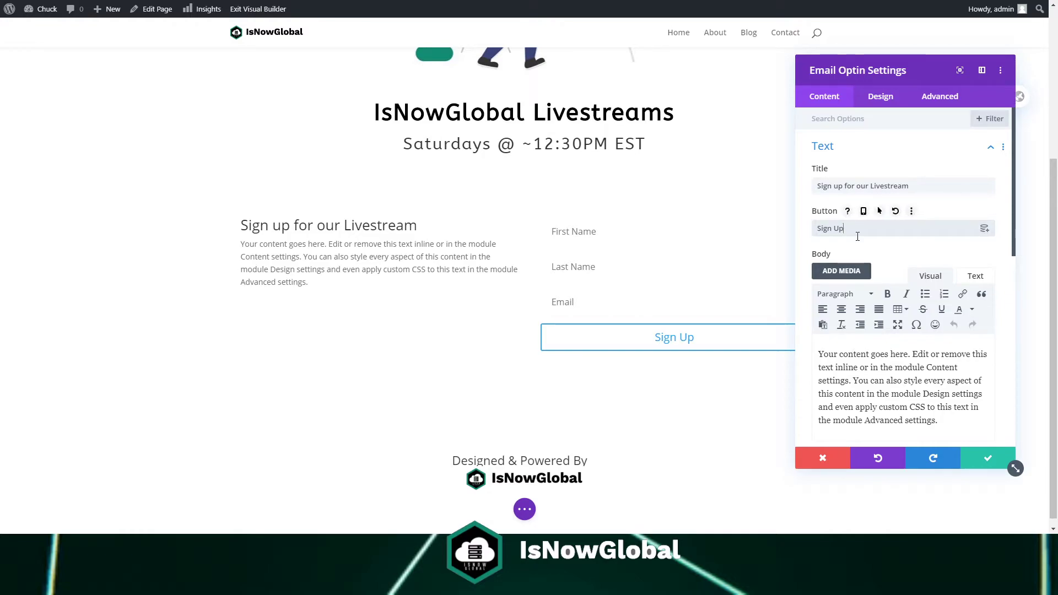
type("!")
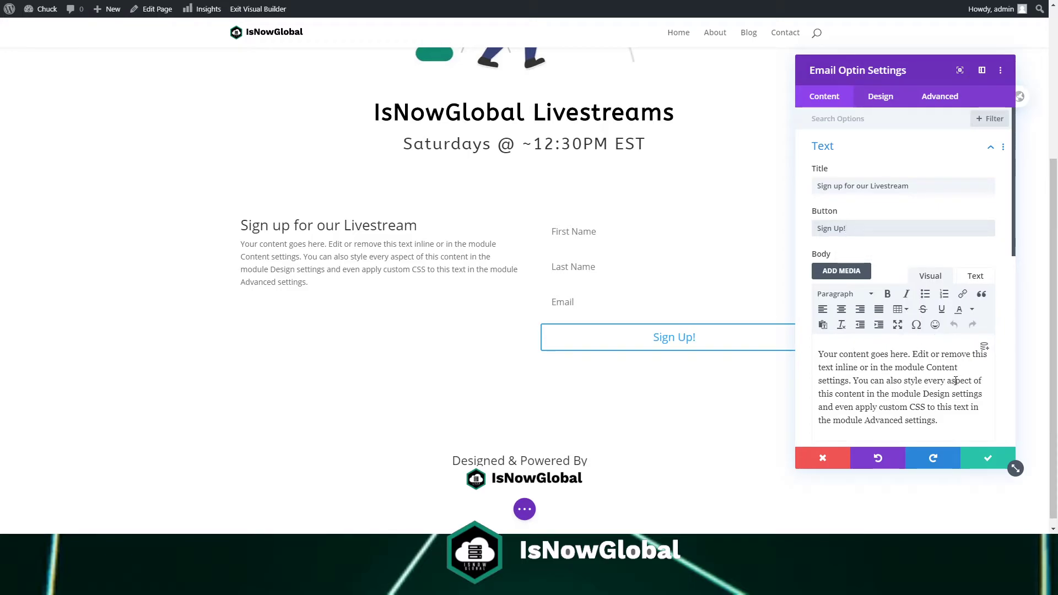
Add an exclamation mark to the optin title so it reads "Sign up for our Livestream!"
scroll(954, 386, "down", 5)
scroll(882, 276, "down", 1)
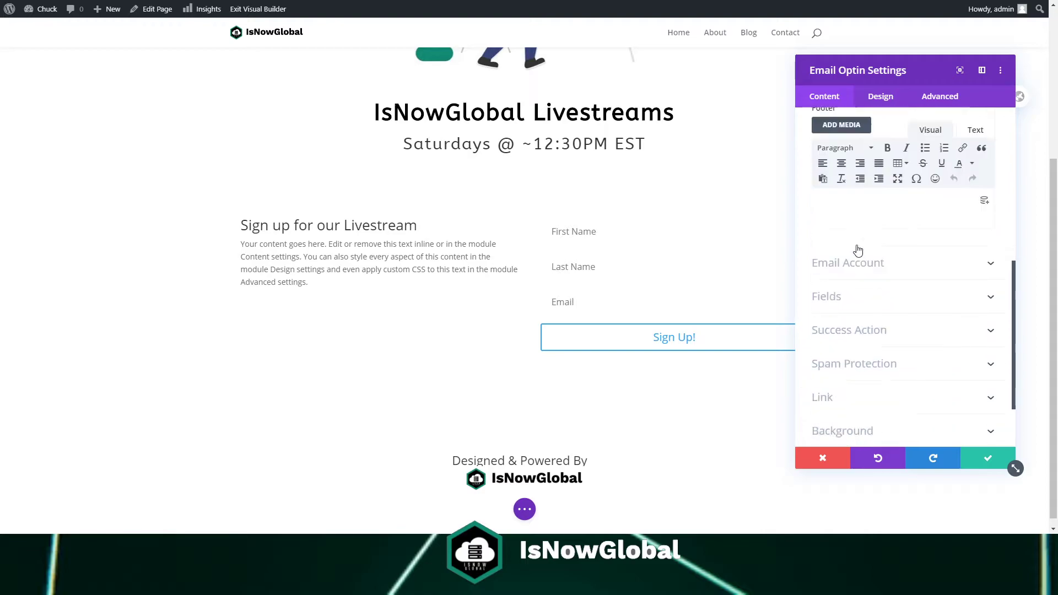
scroll(858, 251, "up", 6)
type("!")
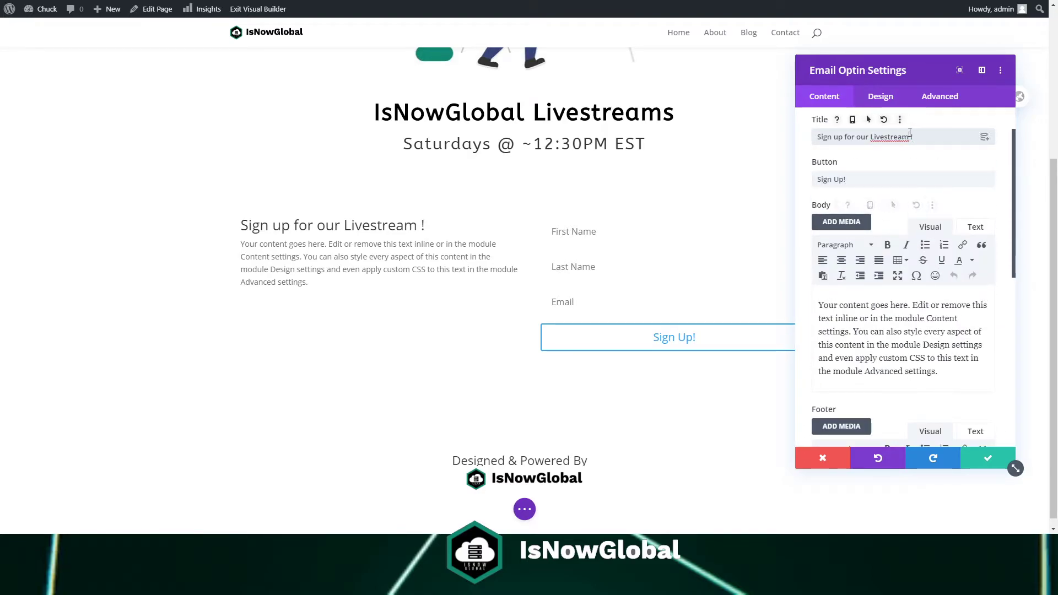
key("BackSpace")
Replace the optin's placeholder body text with "We livestream everyweeekend. Sign up to get our updates."
triple_click(906, 315)
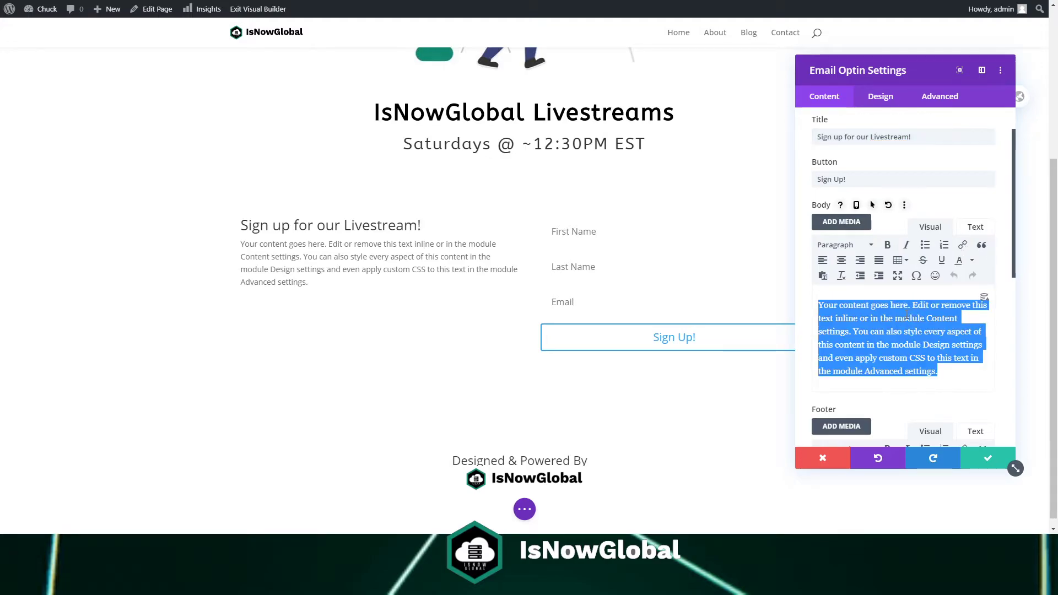
type("WE")
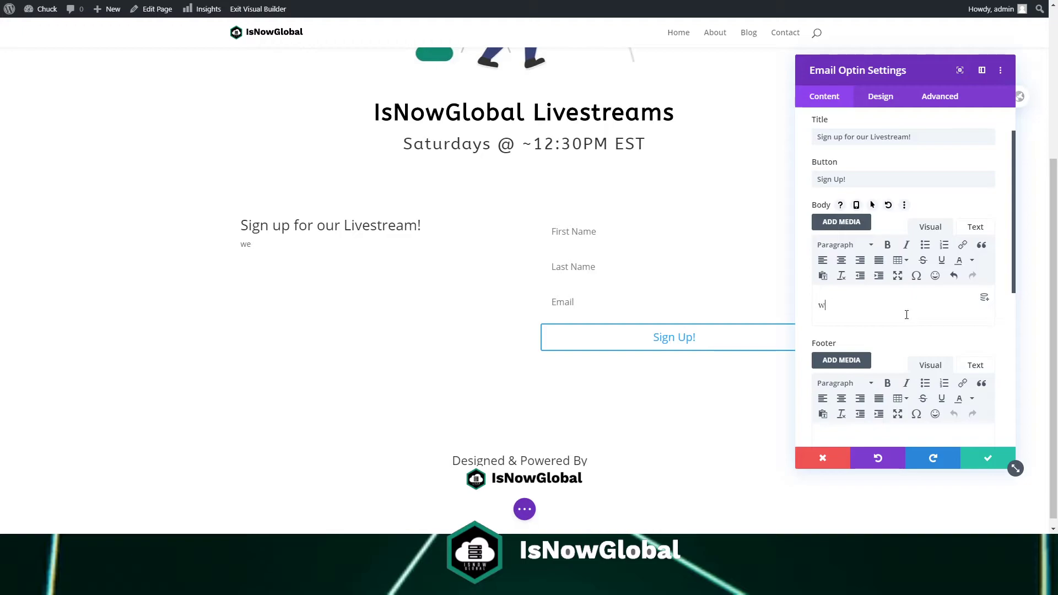
key("BackSpace")
key("BackSpace")
type("e live streamev")
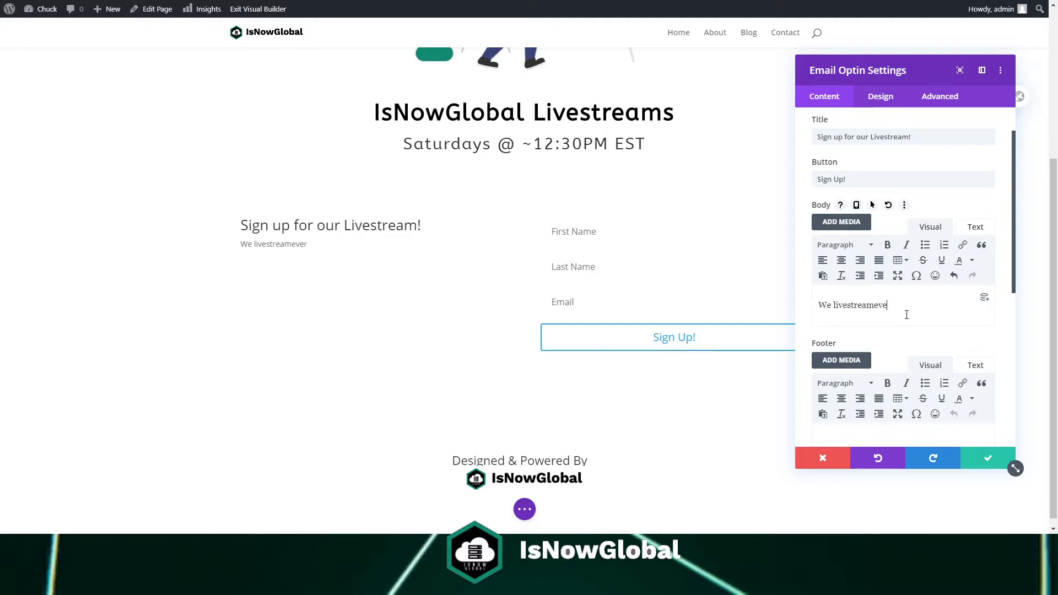
type(" eber")
type("ver")
type("wk")
type("sing u")
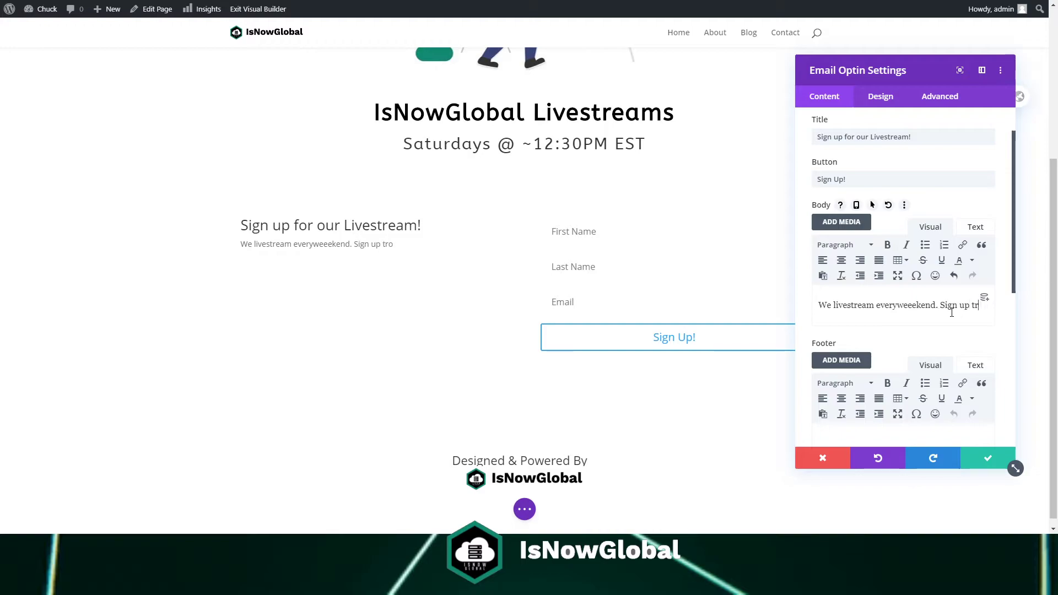
type("gert")
key("BackSpace")
key("BackSpace")
type("t out")
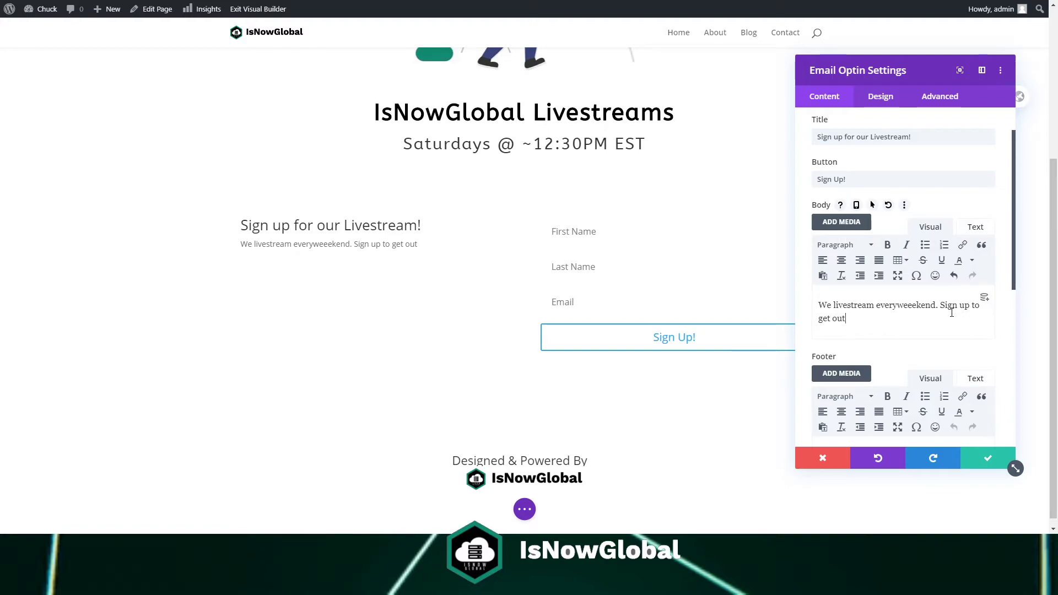
type(" ur uo")
key("BackSpace")
key("BackSpace")
type("updfay")
key("BackSpace")
key("BackSpace")
type("tes.")
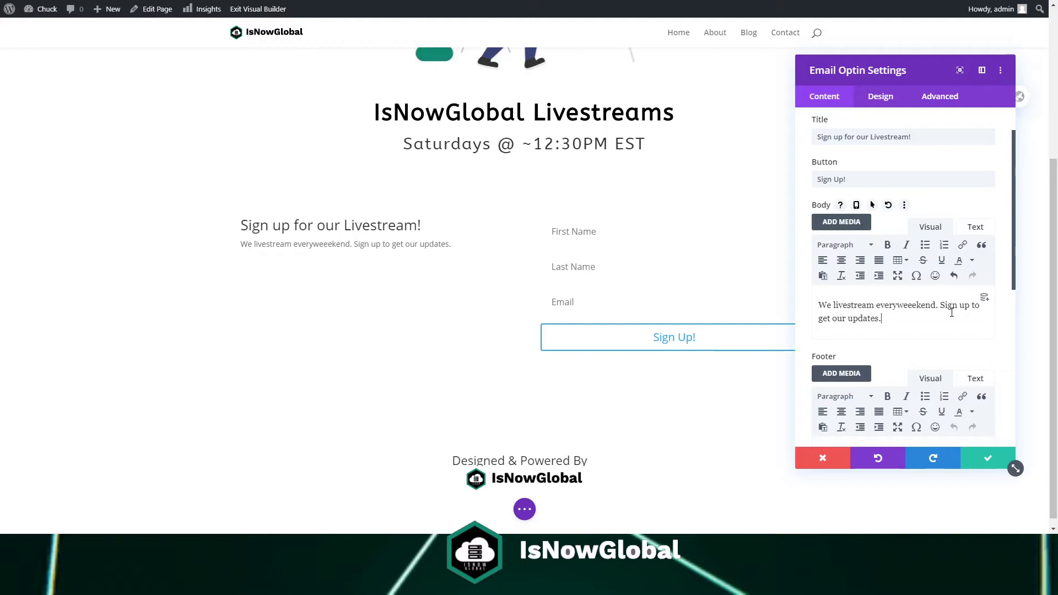
Try splitting the body text into two paragraphs before "Sign up" and undo the split
left_click(944, 306)
key("Return")
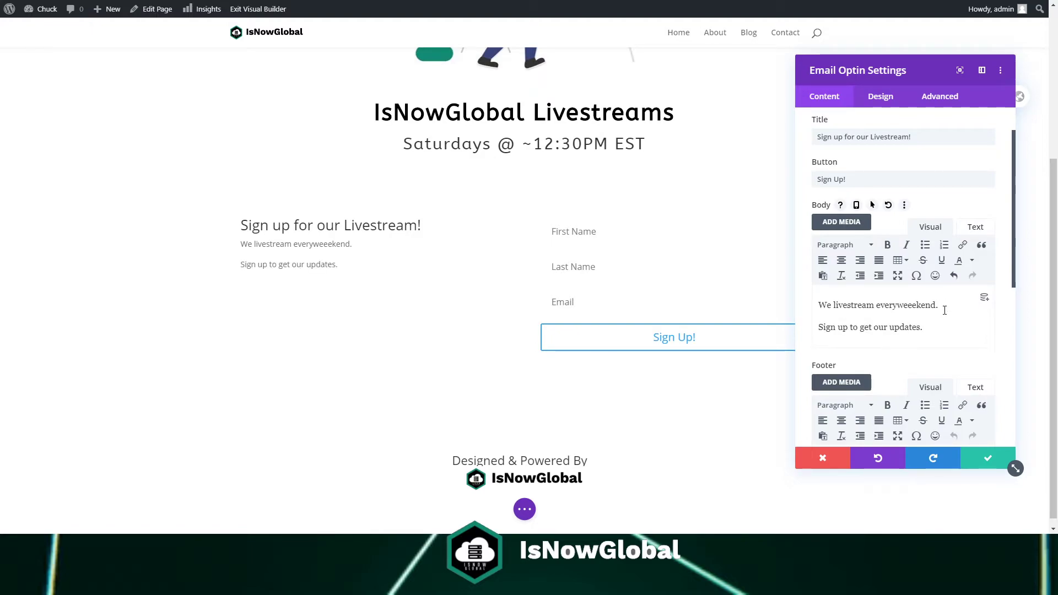
key("ctrl+z")
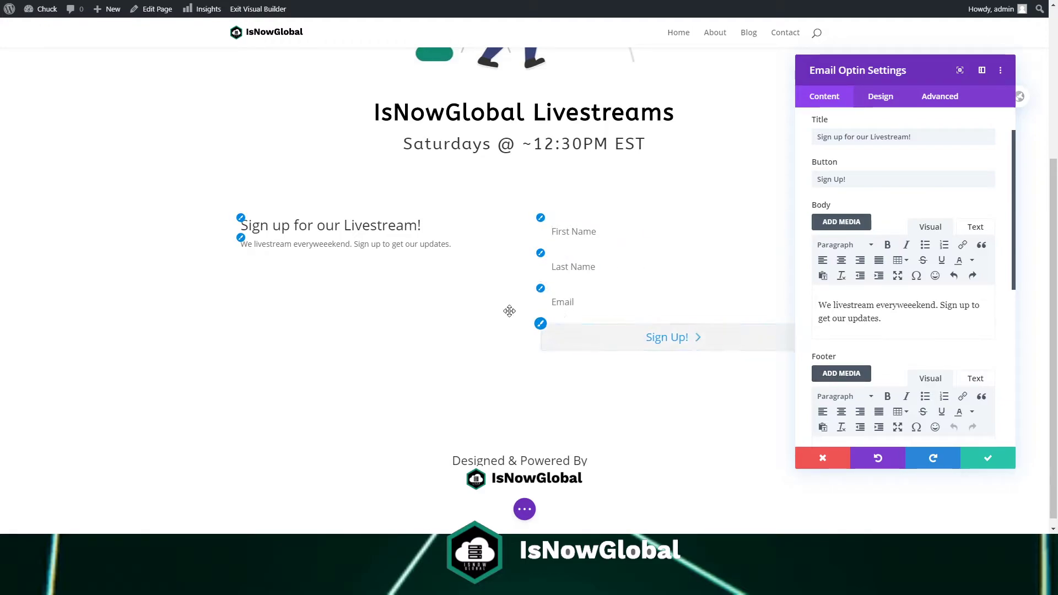
Enable custom styles for the optin's Sign Up! button and set its text size to 1.5em
left_click(541, 327)
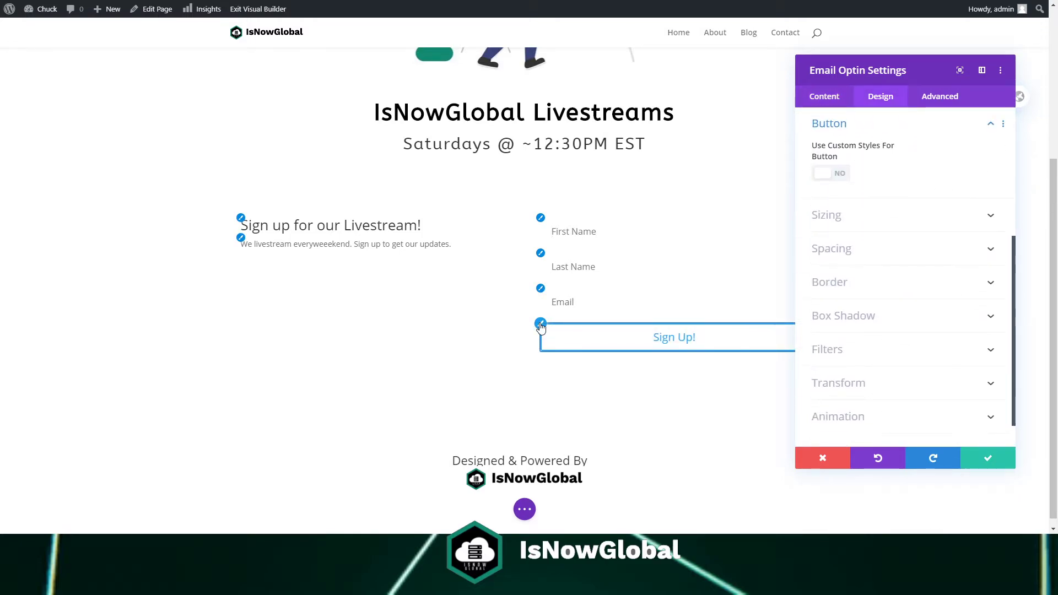
left_click(833, 174)
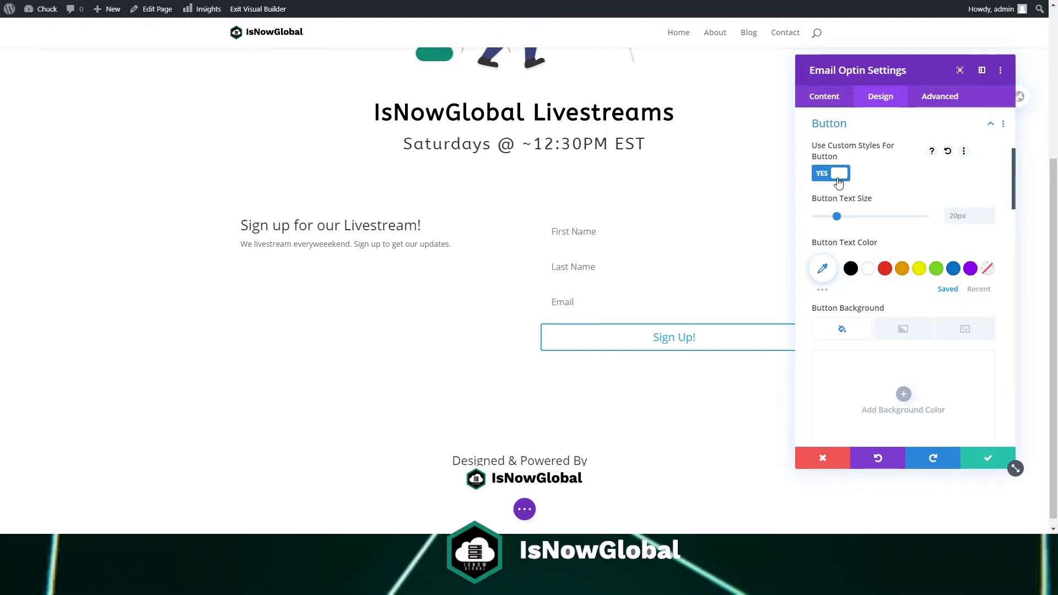
left_click(946, 216)
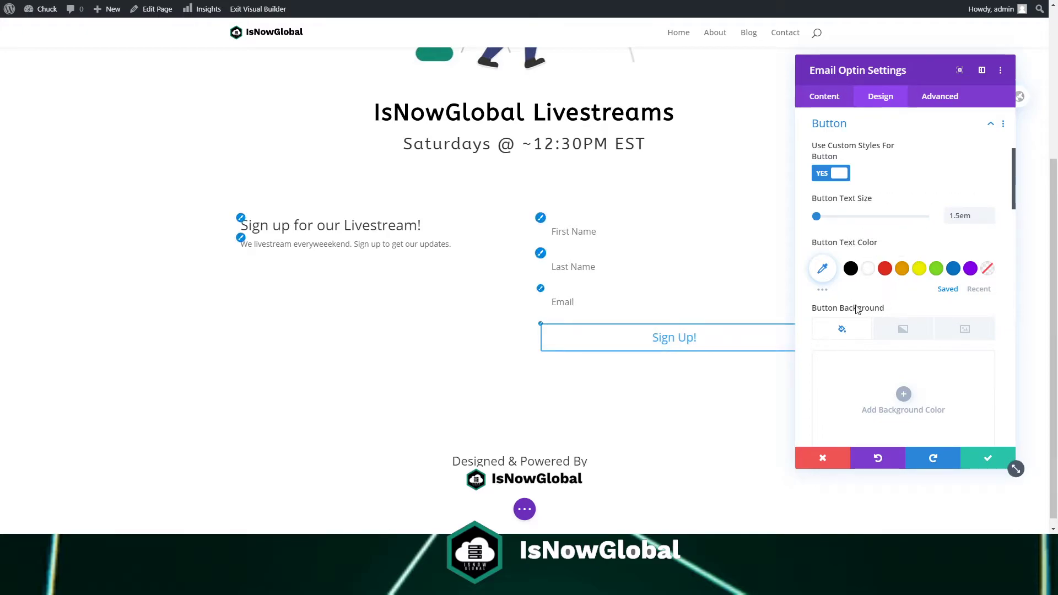
Set the Sign Up! button's text color to black and check the button on the page
left_click(852, 269)
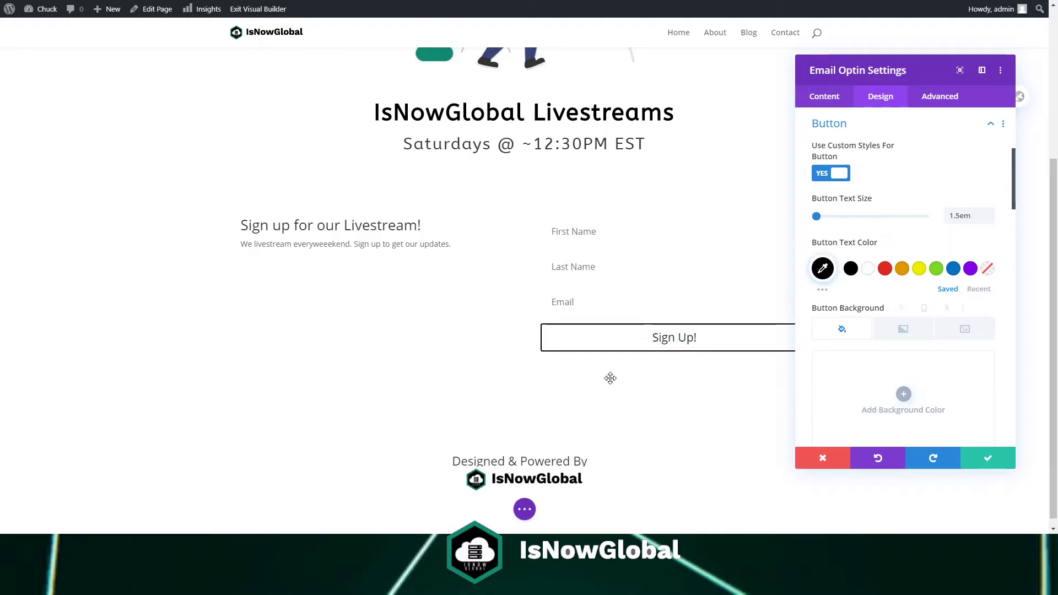
scroll(485, 353, "down", 1)
scroll(491, 355, "up", 4)
scroll(499, 354, "down", 4)
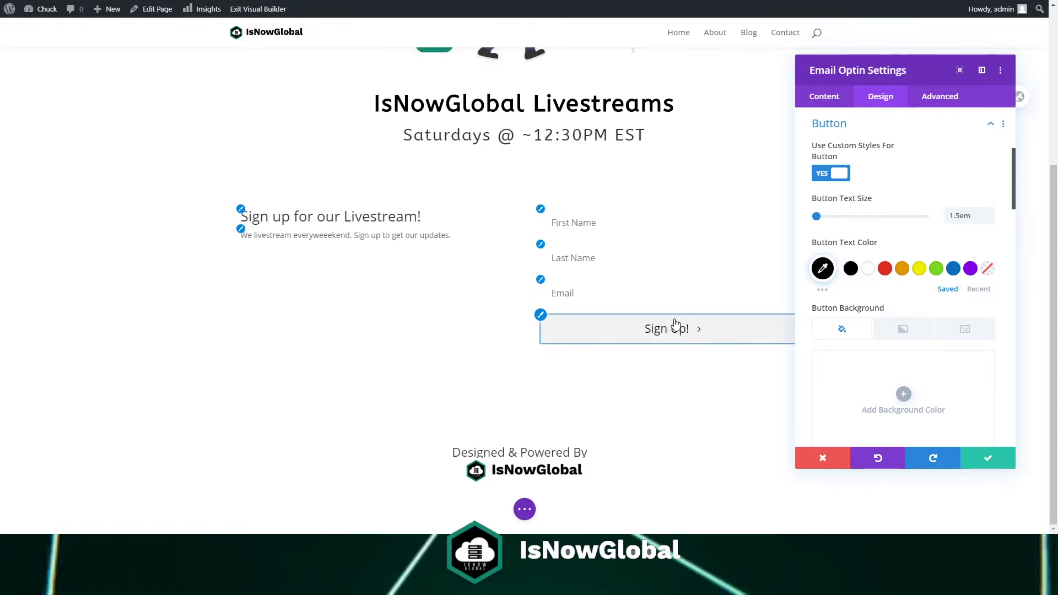
scroll(673, 338, "up", 4)
scroll(664, 381, "down", 4)
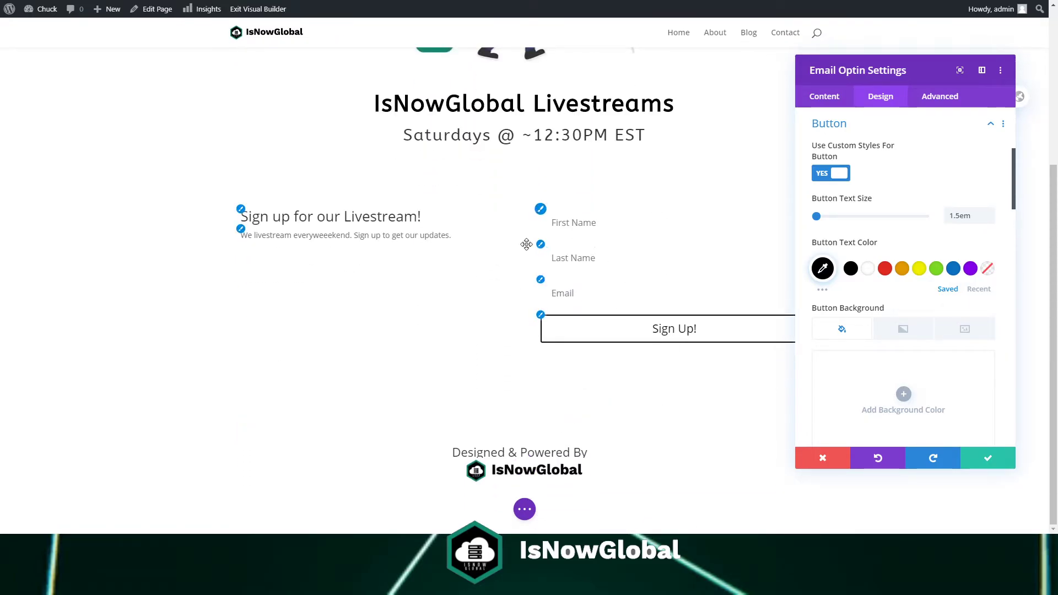
Review the design options for the optin's body text, title text and result message text
scroll(844, 237, "down", 1)
scroll(865, 254, "up", 3)
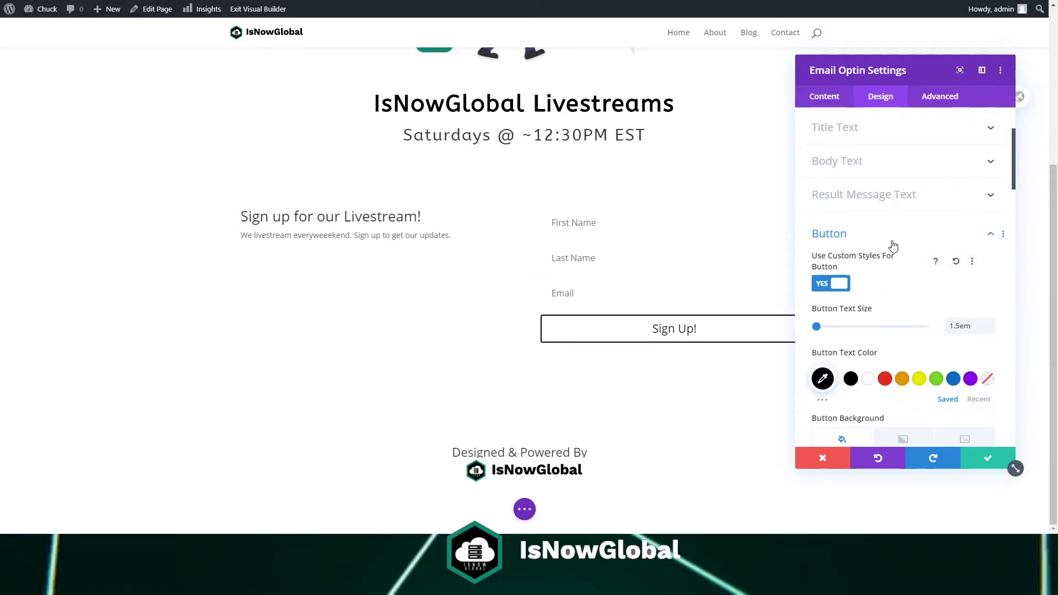
left_click(893, 229)
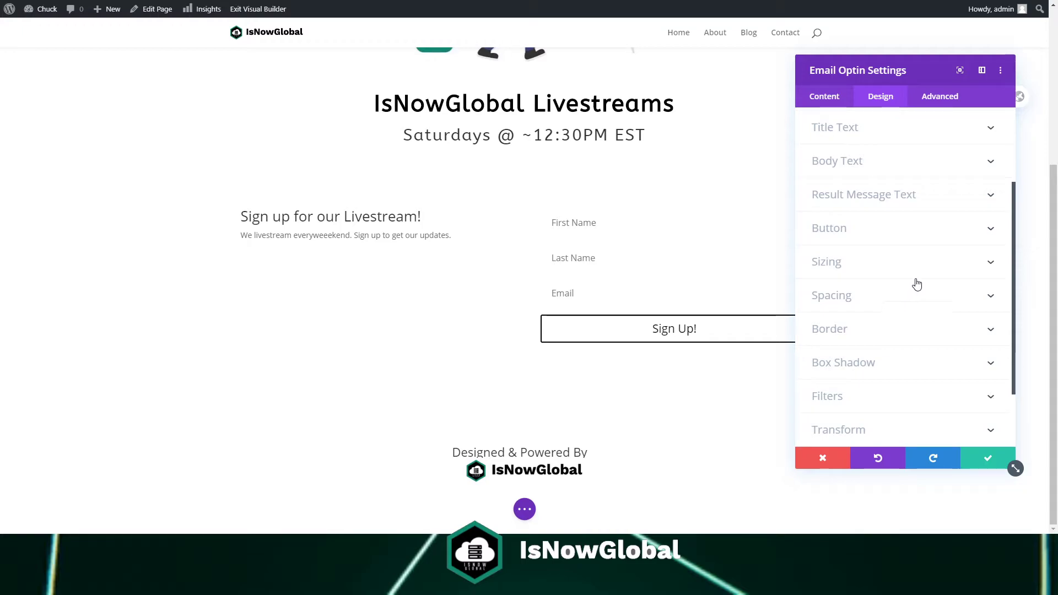
left_click(834, 163)
left_click(855, 131)
scroll(865, 193, "down", 2)
scroll(882, 276, "up", 5)
left_click(890, 321)
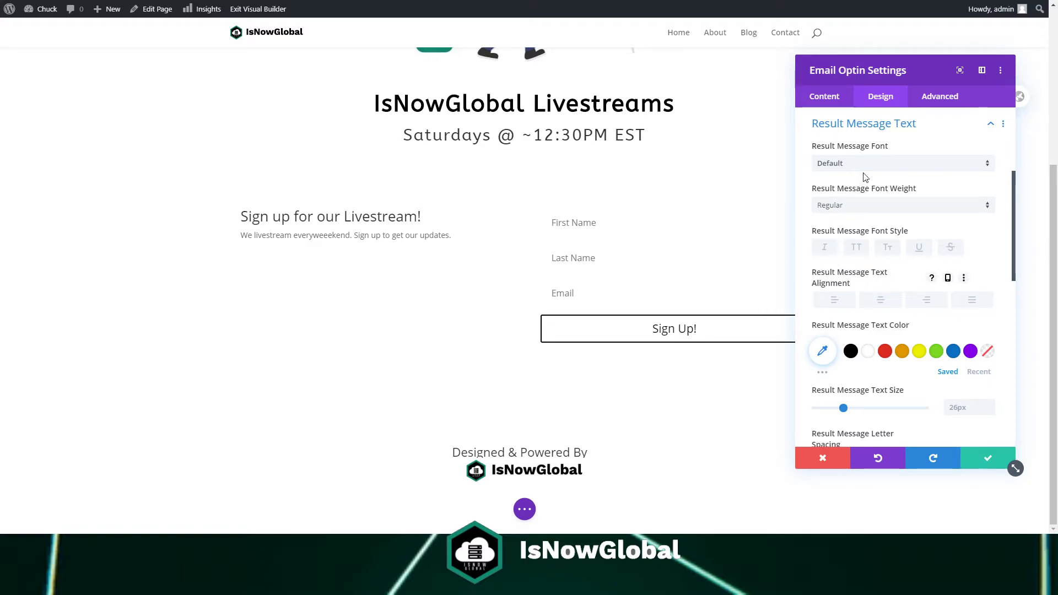
left_click(882, 130)
scroll(885, 248, "up", 3)
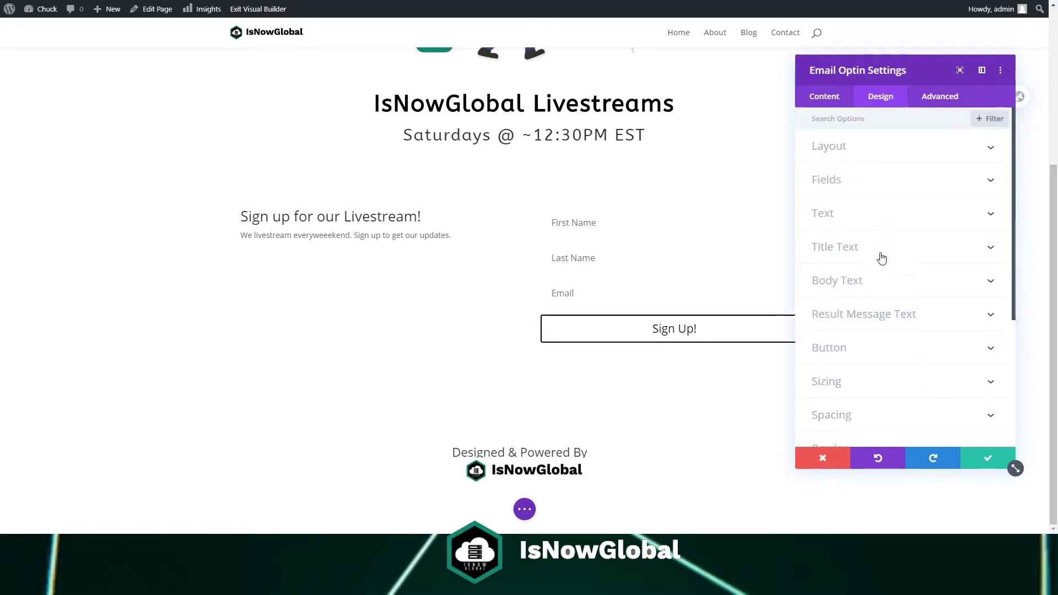
Examine the service providers offered for the optin's email account, keeping MailChimp selected
left_click(824, 100)
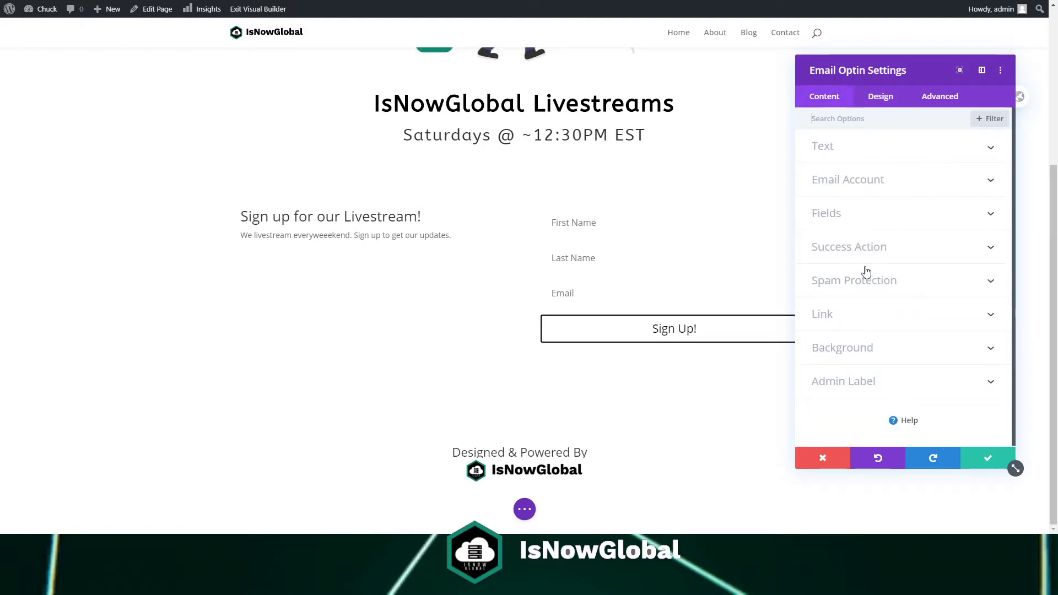
left_click(867, 159)
left_click(867, 158)
left_click(878, 193)
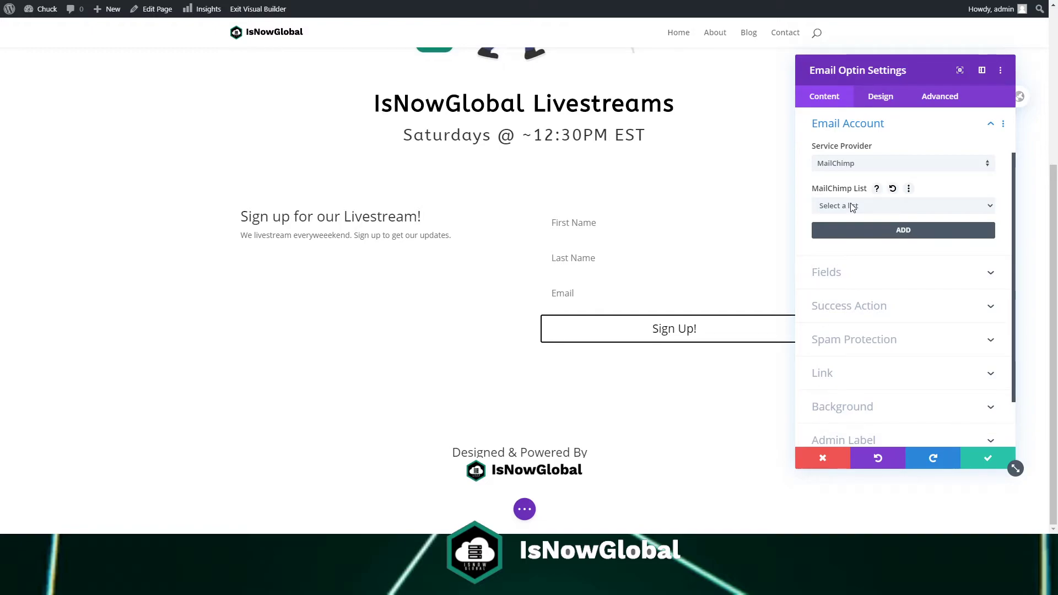
left_click(954, 162)
left_click(1007, 159)
left_click(968, 166)
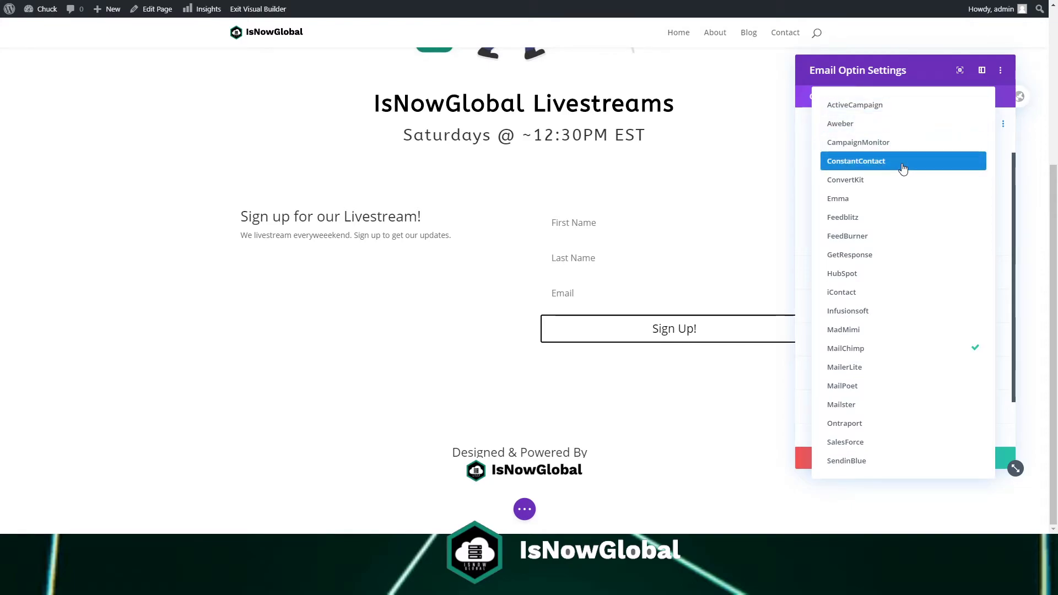
left_click(1005, 310)
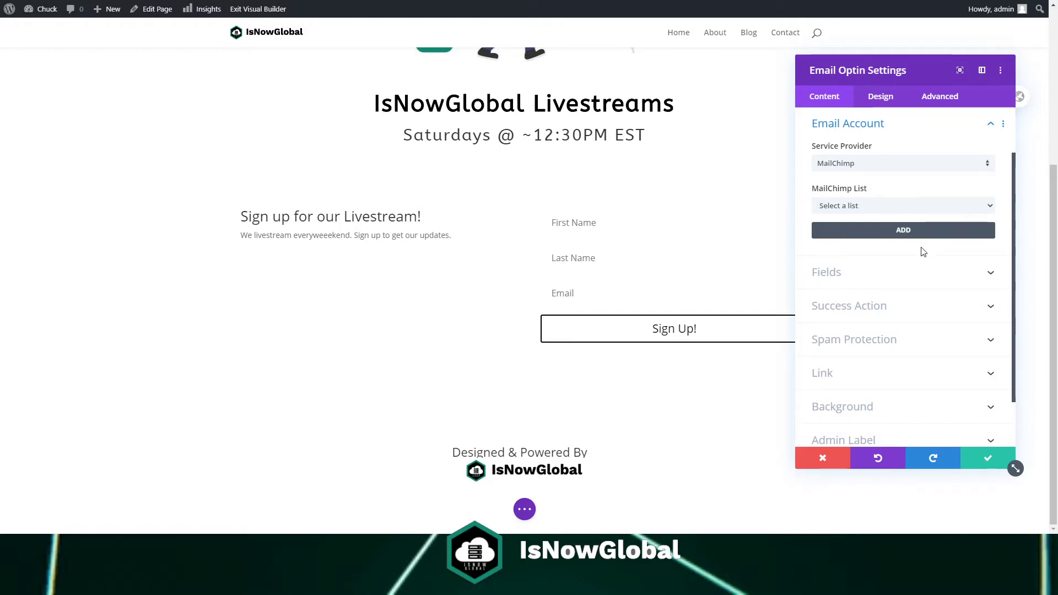
left_click(921, 164)
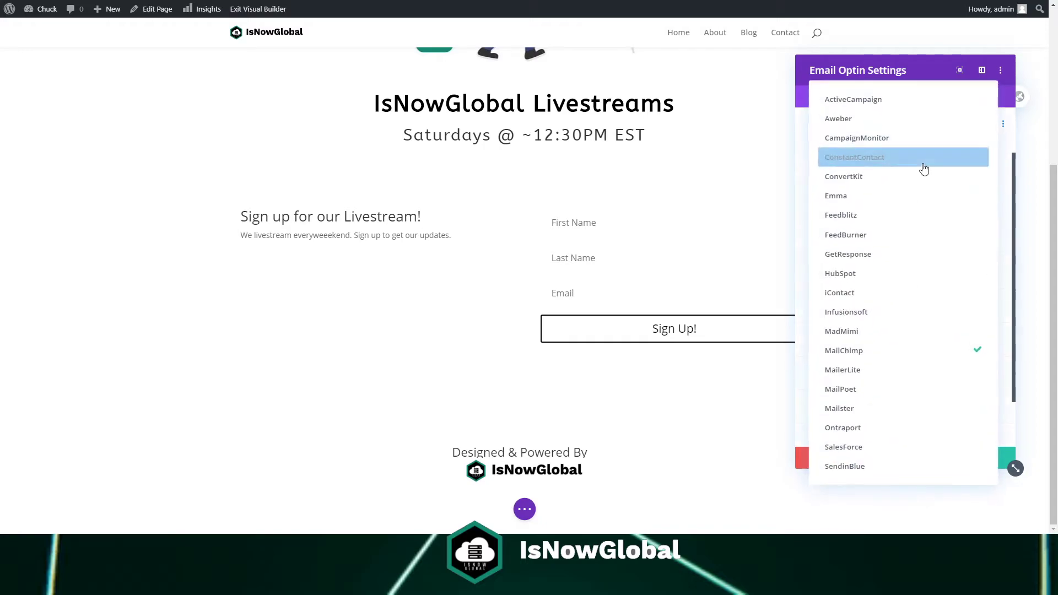
left_click(944, 351)
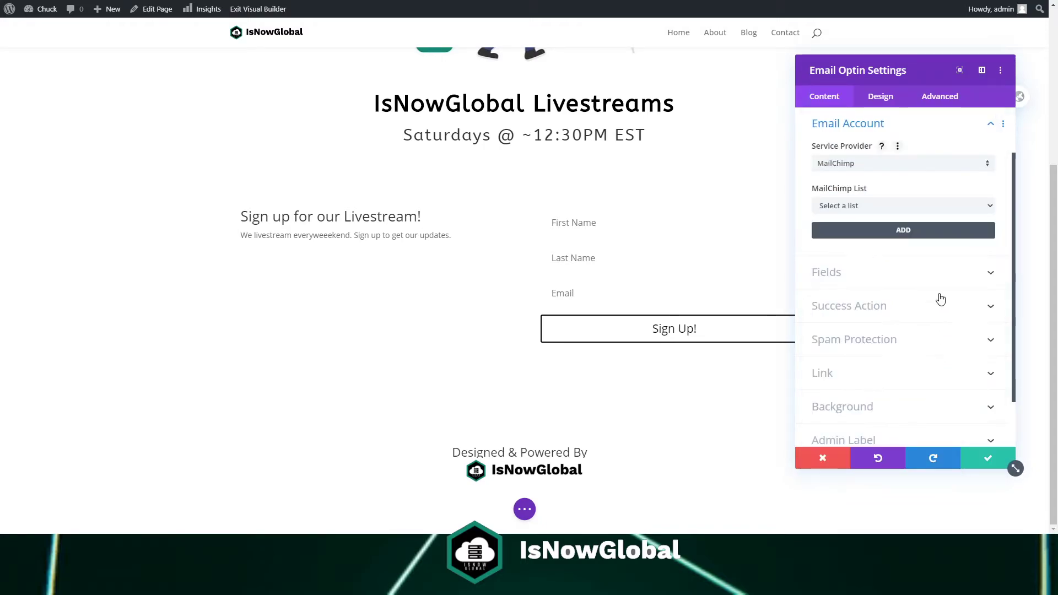
Examine the account name and API key fields for adding a MailChimp account and cancel the form
left_click(904, 230)
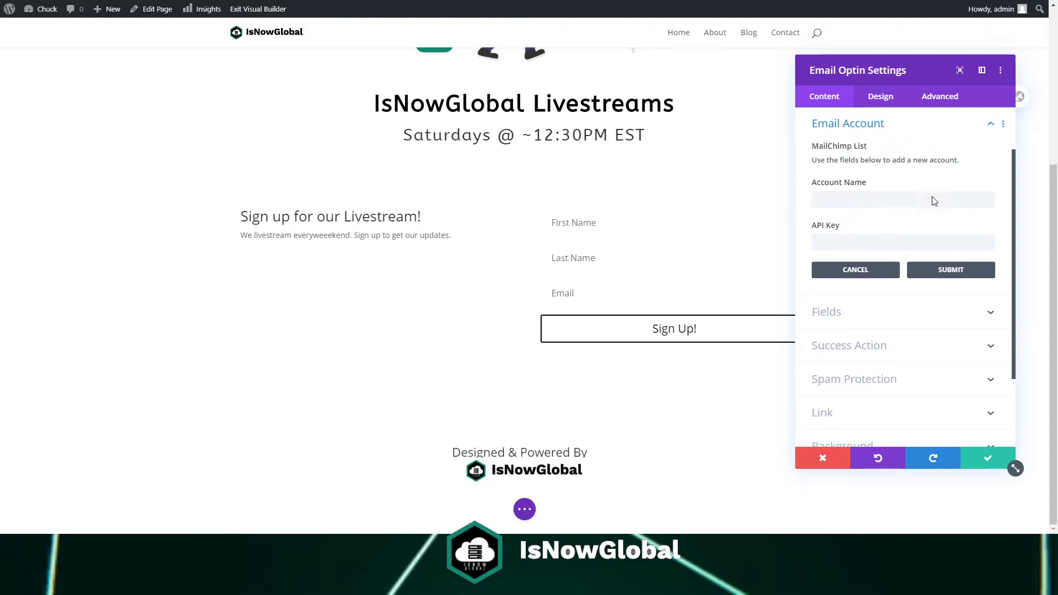
left_click(871, 198)
left_click(882, 243)
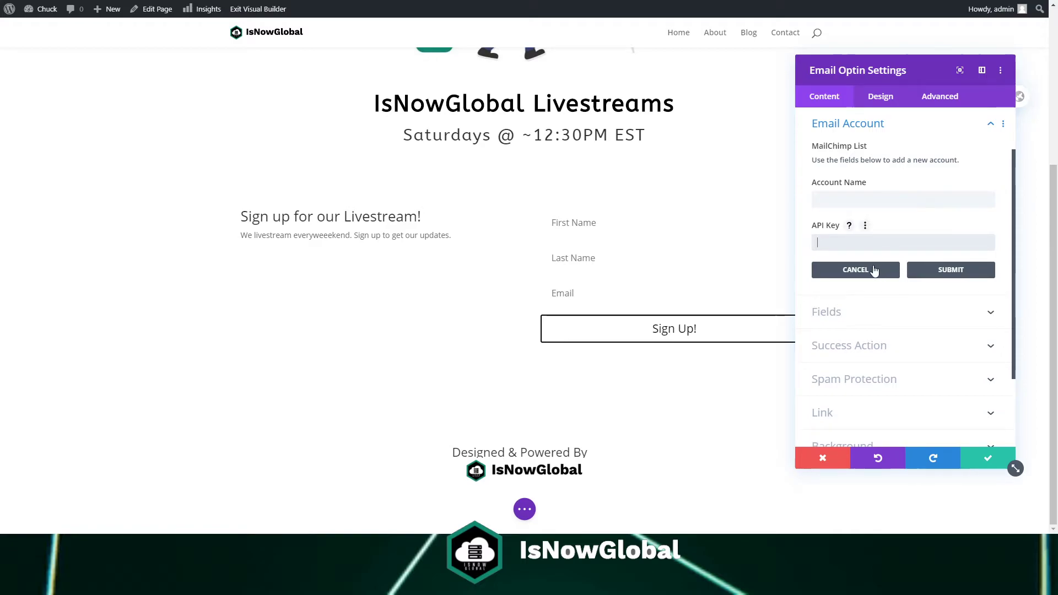
left_click(874, 270)
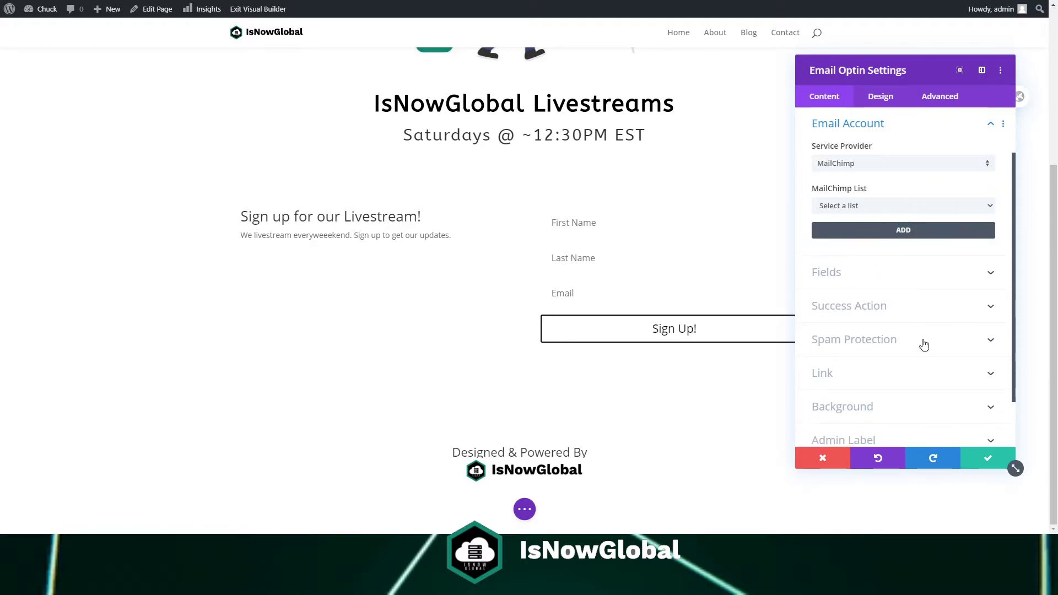
scroll(924, 319, "down", 2)
scroll(744, 353, "up", 4)
scroll(690, 264, "down", 3)
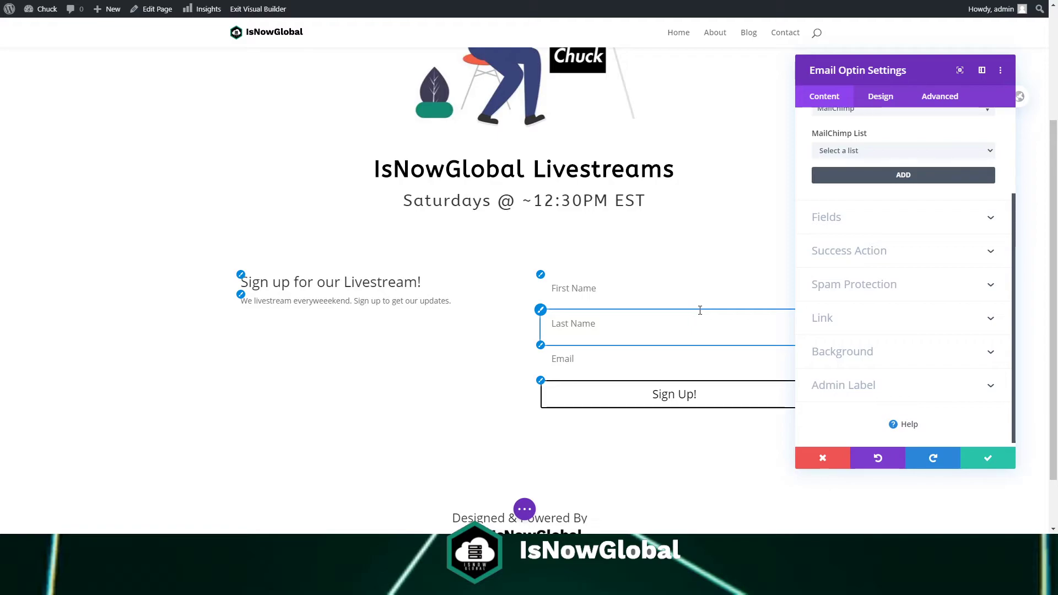
scroll(794, 270, "down", 1)
scroll(834, 276, "up", 3)
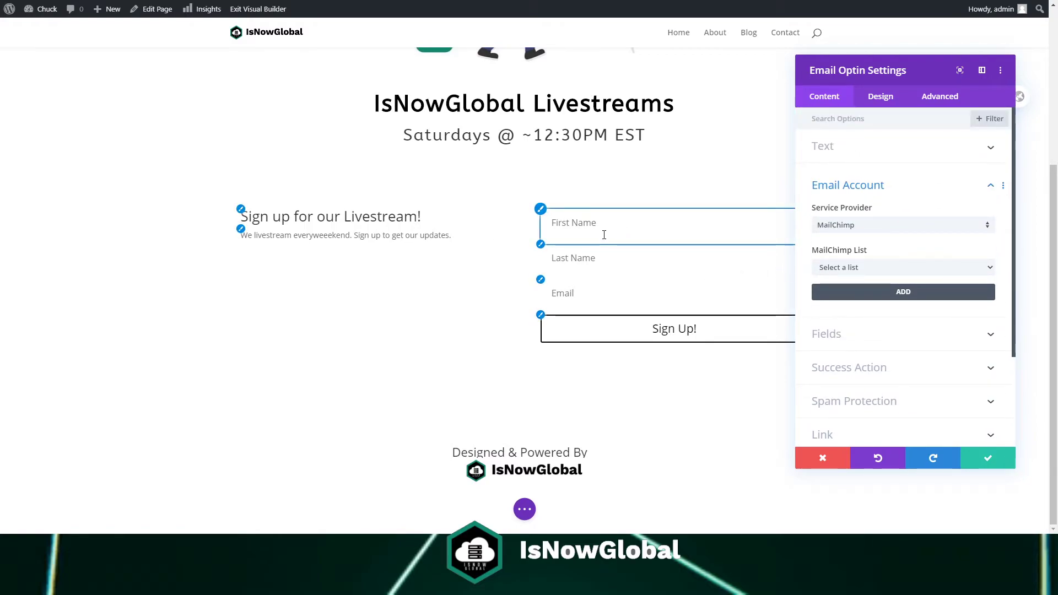
left_click(868, 226)
left_click(759, 206)
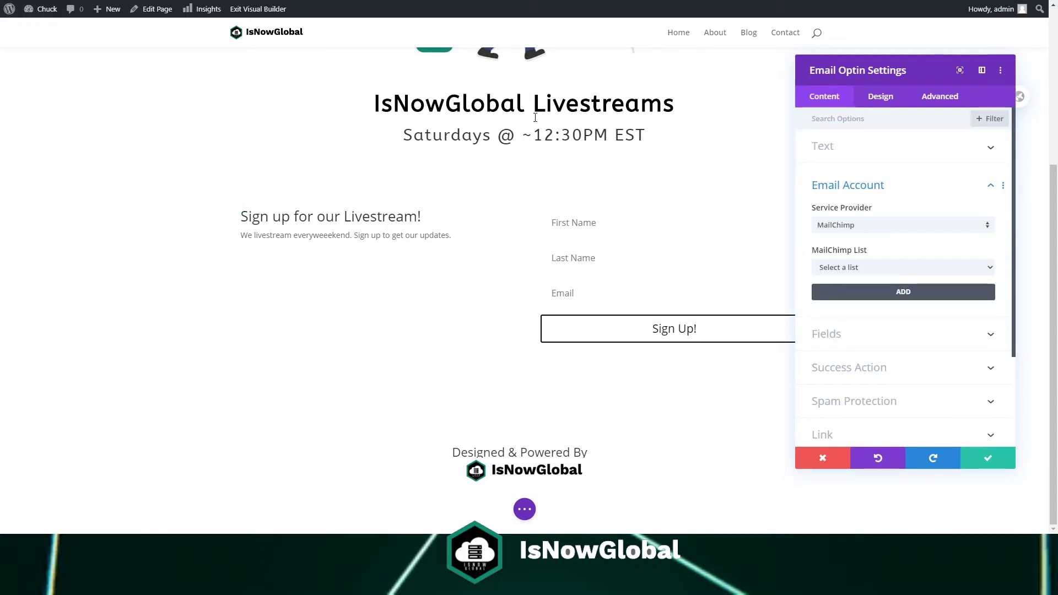
Save the email optin settings and check the livestream page from the illustration down to the form
left_click(965, 463)
scroll(610, 239, "up", 5)
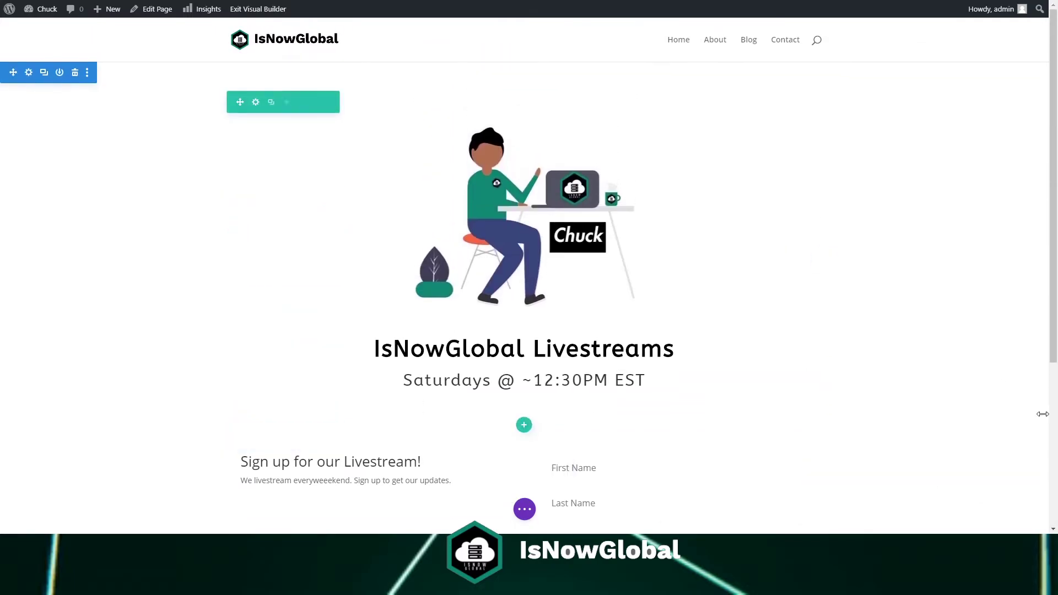
scroll(940, 466, "down", 1)
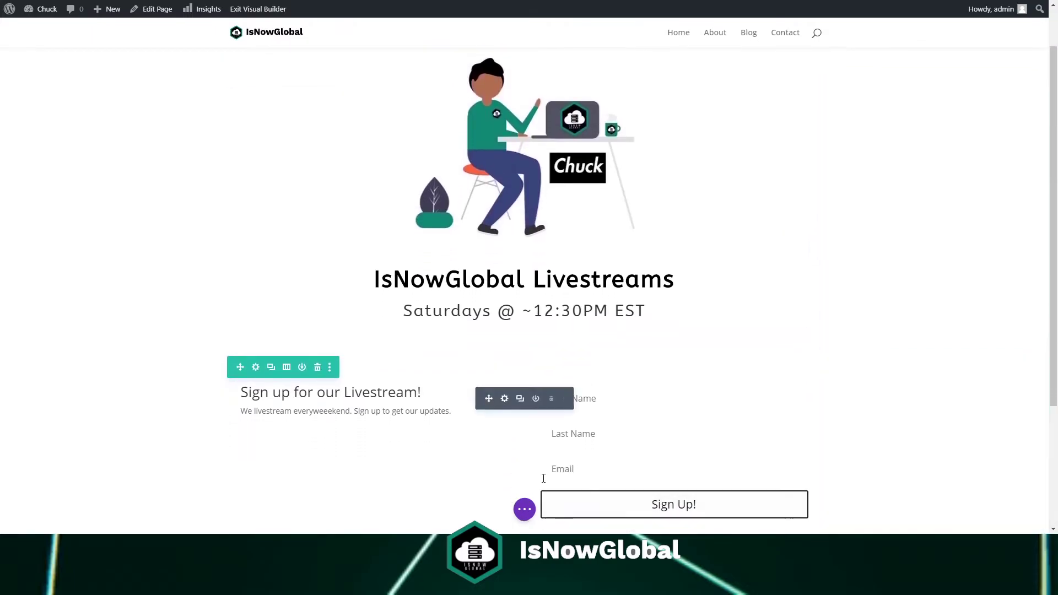
Reopen the email optin's settings and show its layout design options
left_click(504, 405)
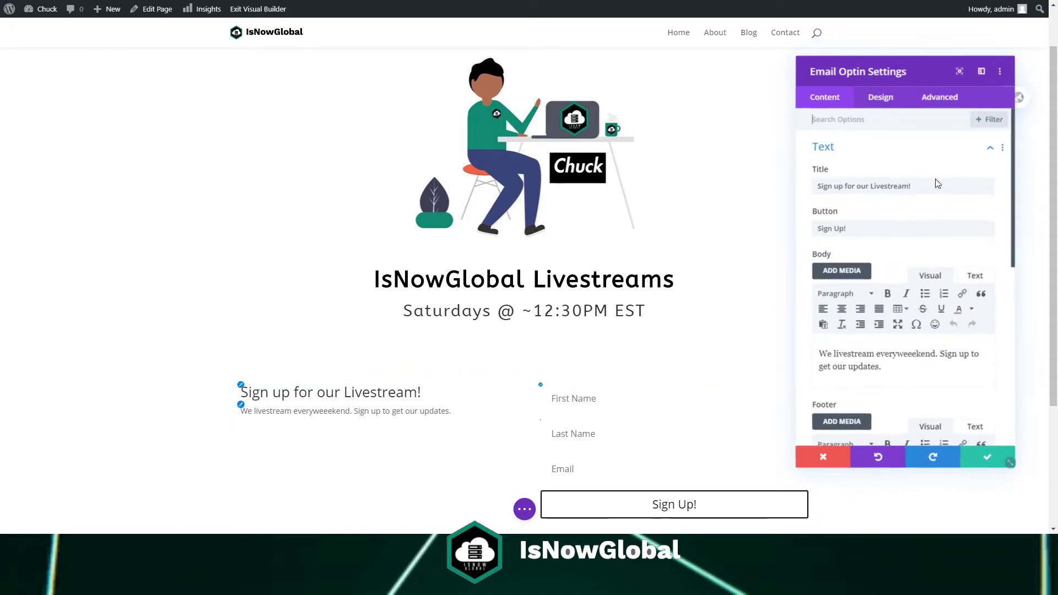
left_click(880, 97)
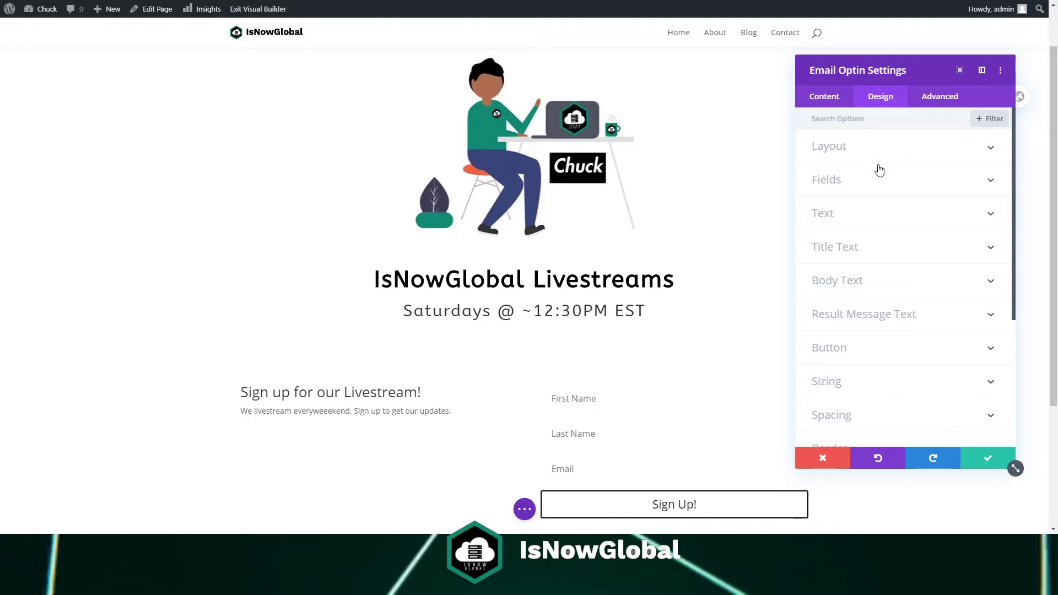
left_click(874, 157)
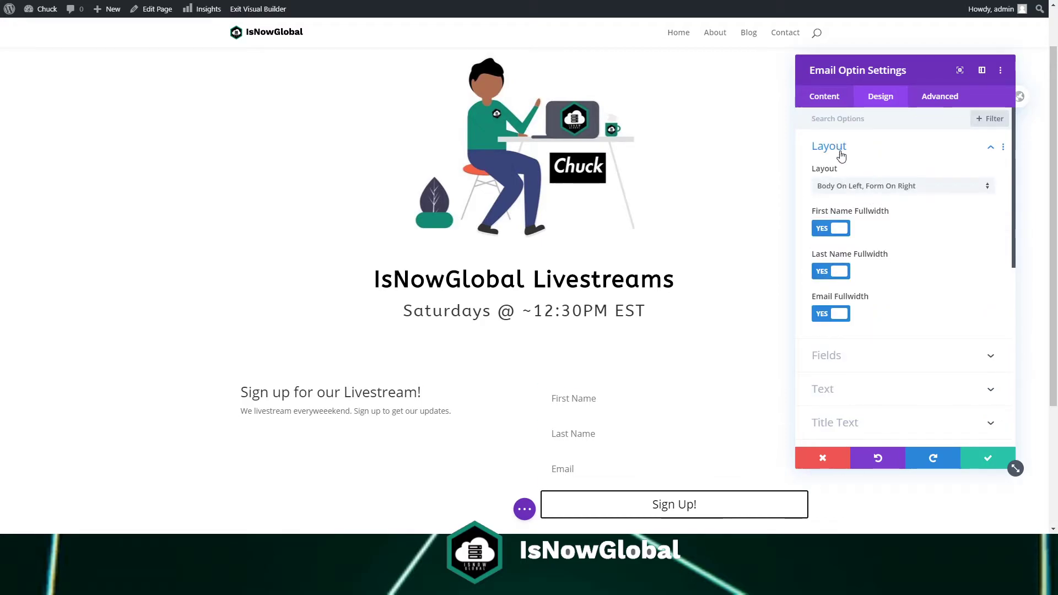
Try the Body On Top, Form On Bottom and Body On Right, Form On Left layouts and restore Body On Left, Form On Right
left_click(874, 186)
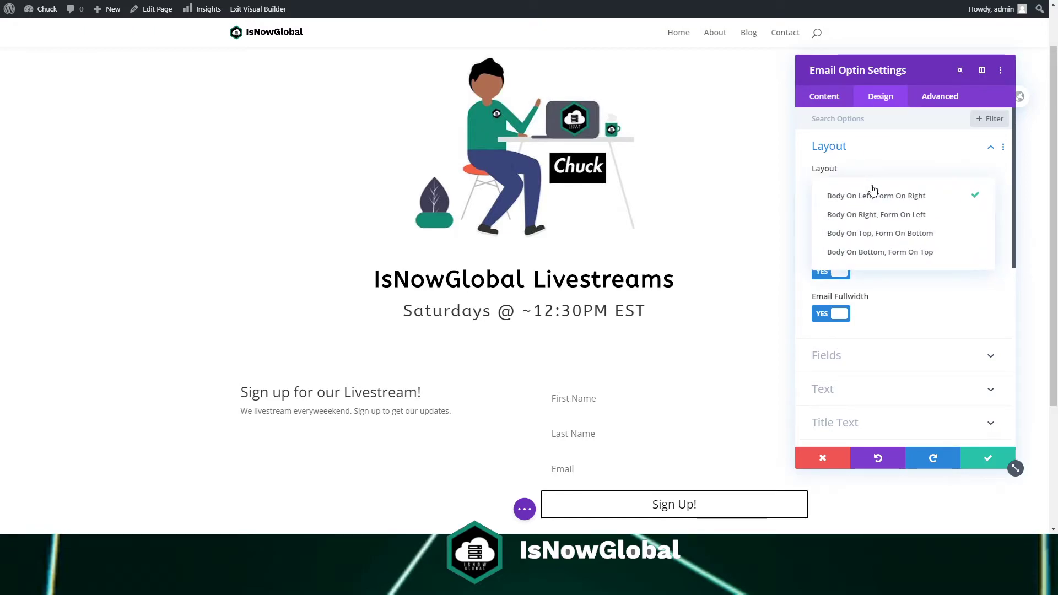
left_click(882, 234)
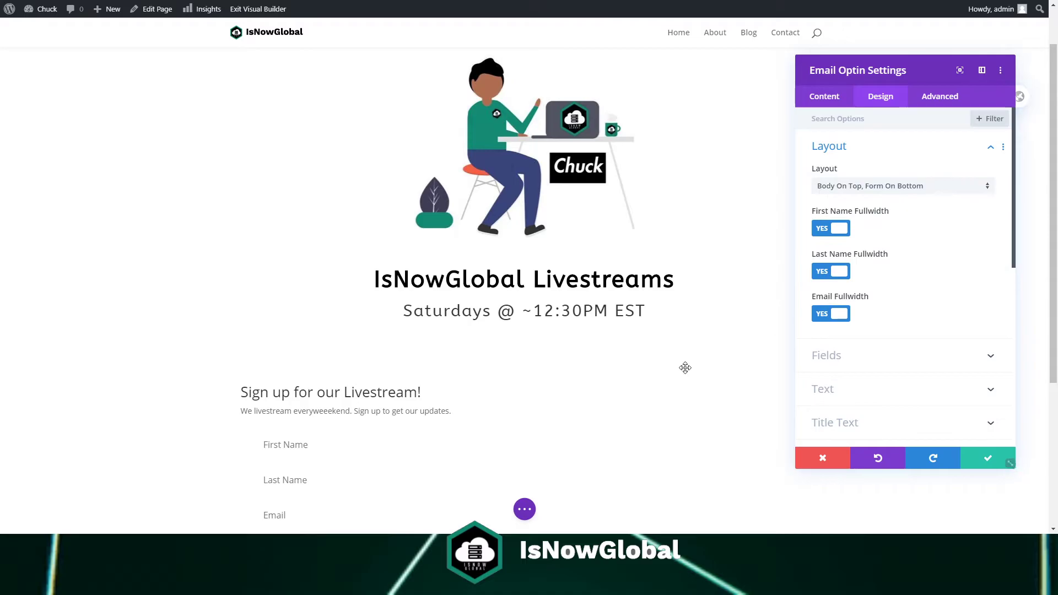
scroll(520, 395, "down", 4)
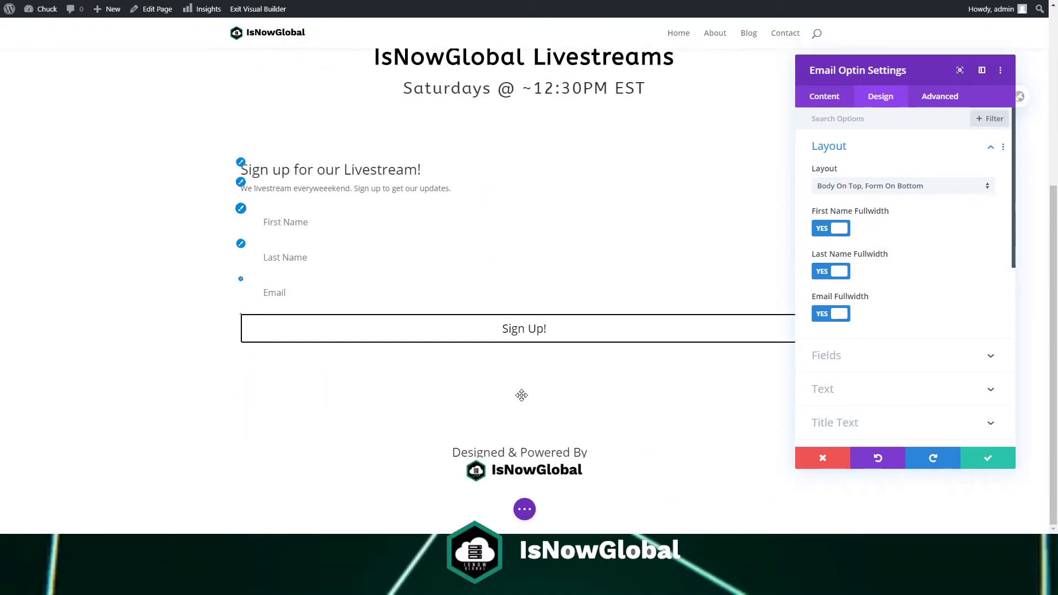
left_click(894, 187)
left_click(893, 214)
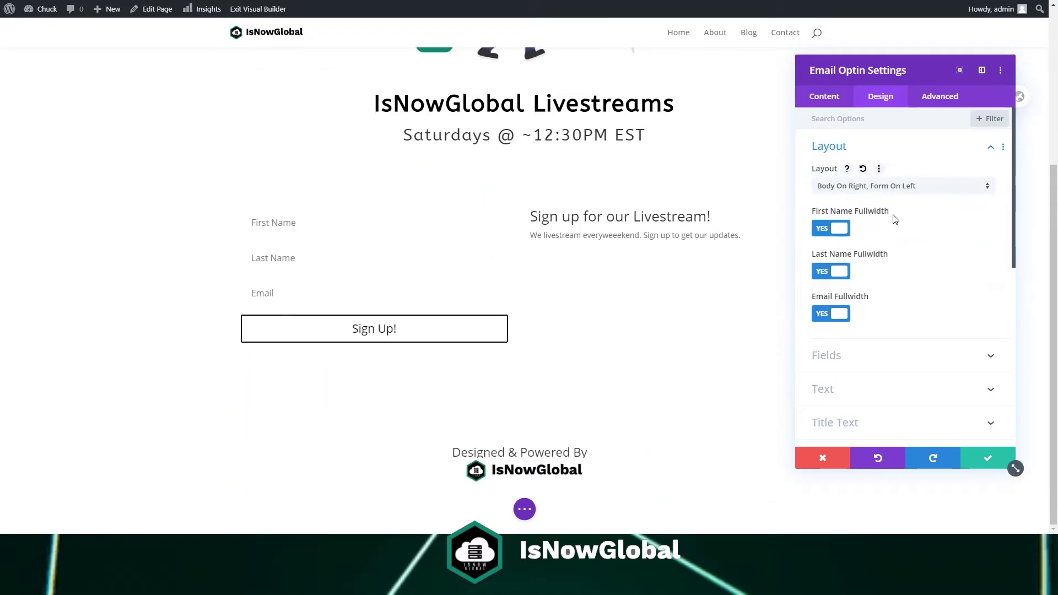
left_click(909, 187)
left_click(910, 192)
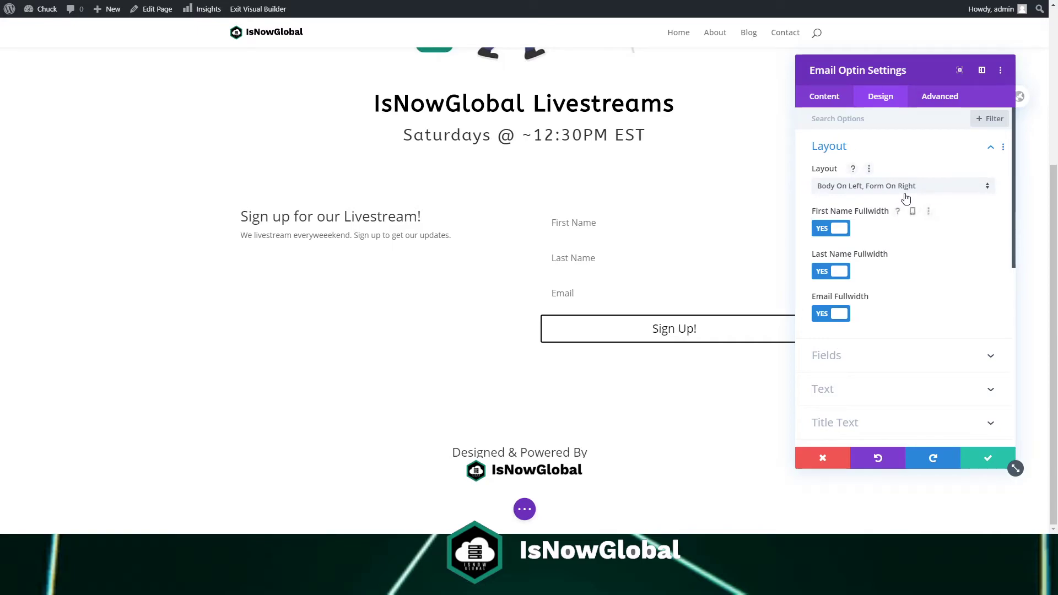
left_click(907, 193)
left_click(907, 197)
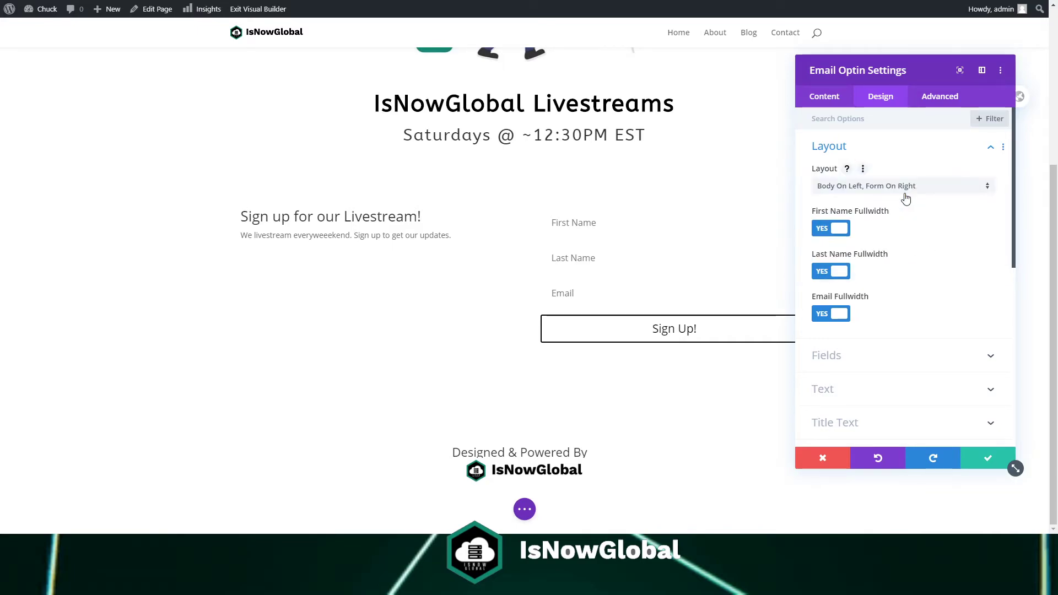
Turn off full width for the optin's First Name and Last Name fields
left_click(837, 273)
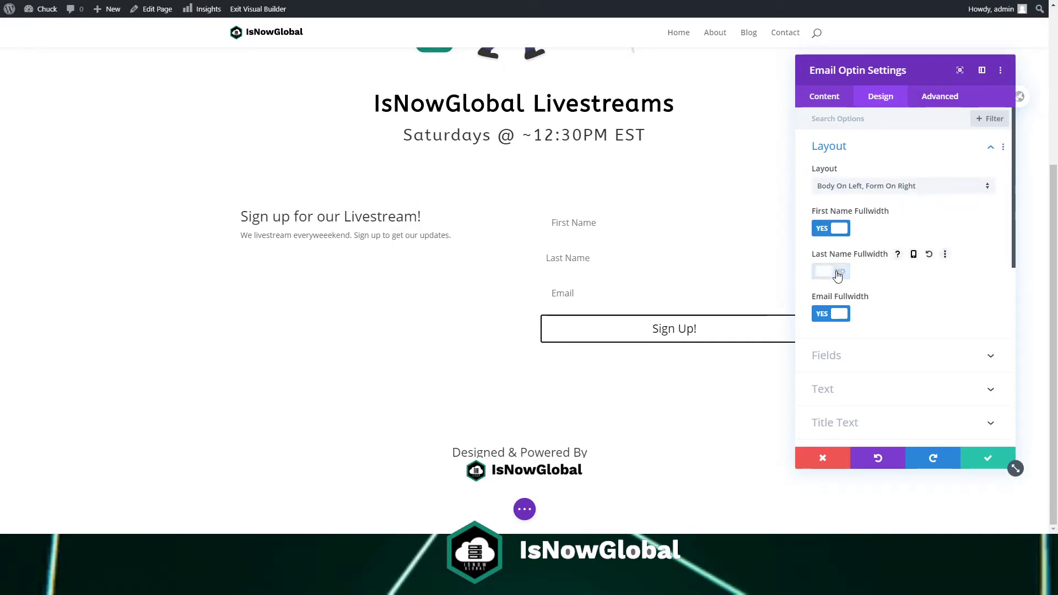
left_click(837, 273)
left_click(843, 274)
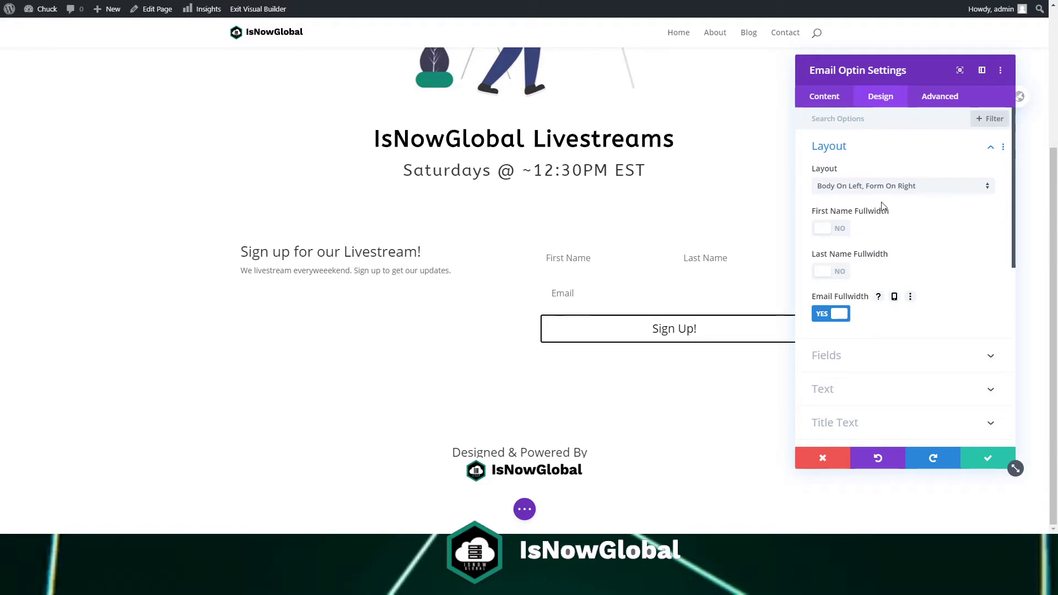
Try an orange background color for the optin's fields and reset it to the default
left_click(900, 156)
left_click(902, 181)
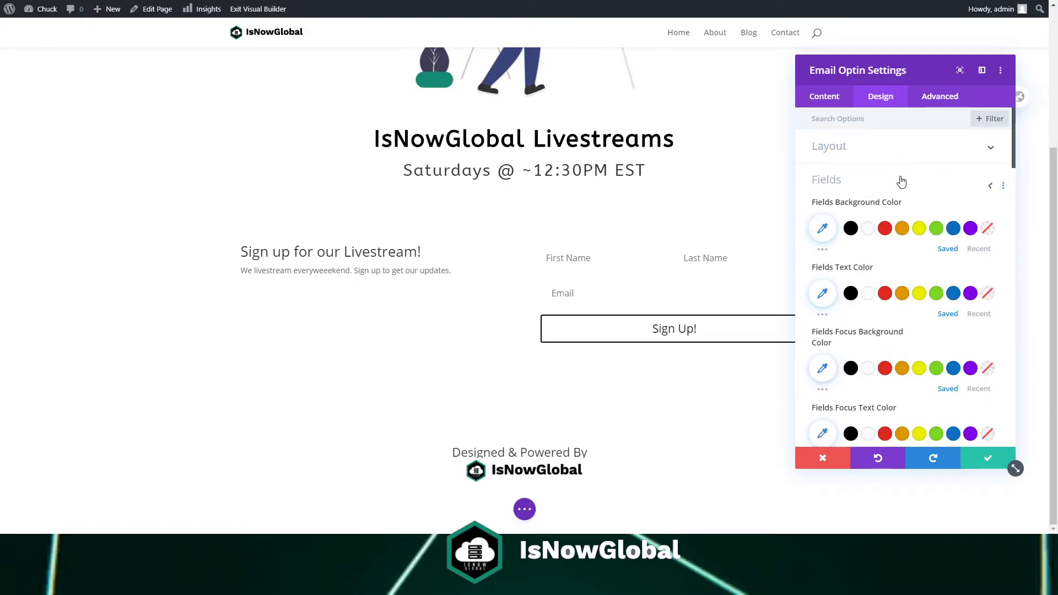
left_click(902, 172)
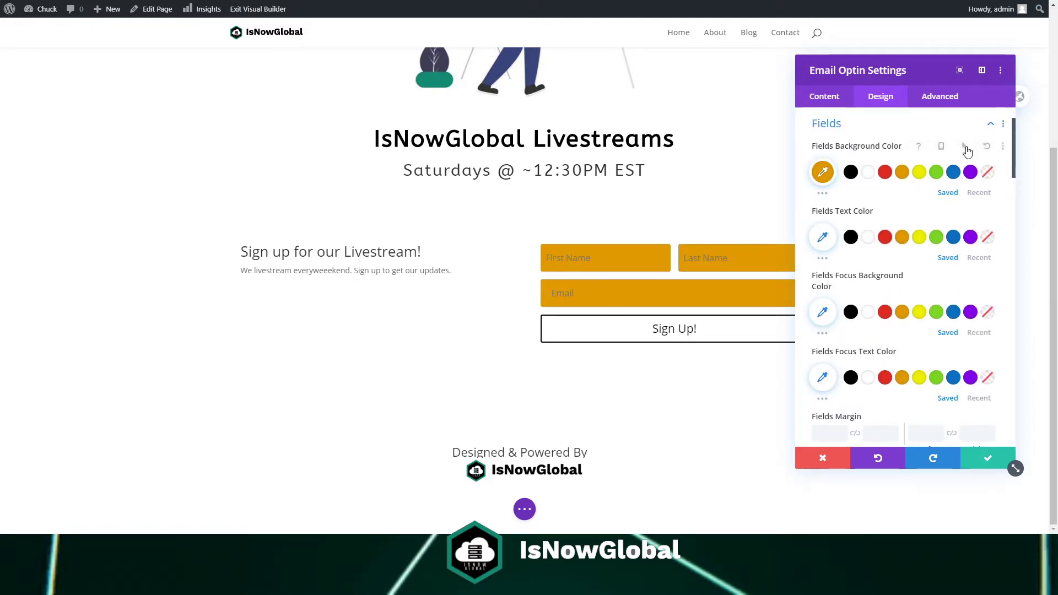
left_click(960, 146)
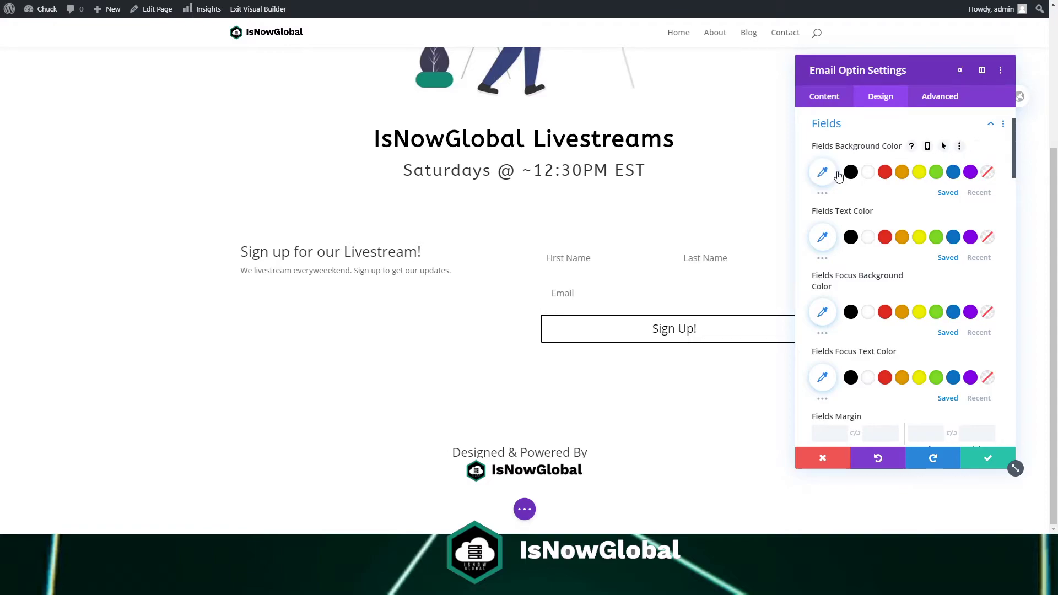
left_click(824, 128)
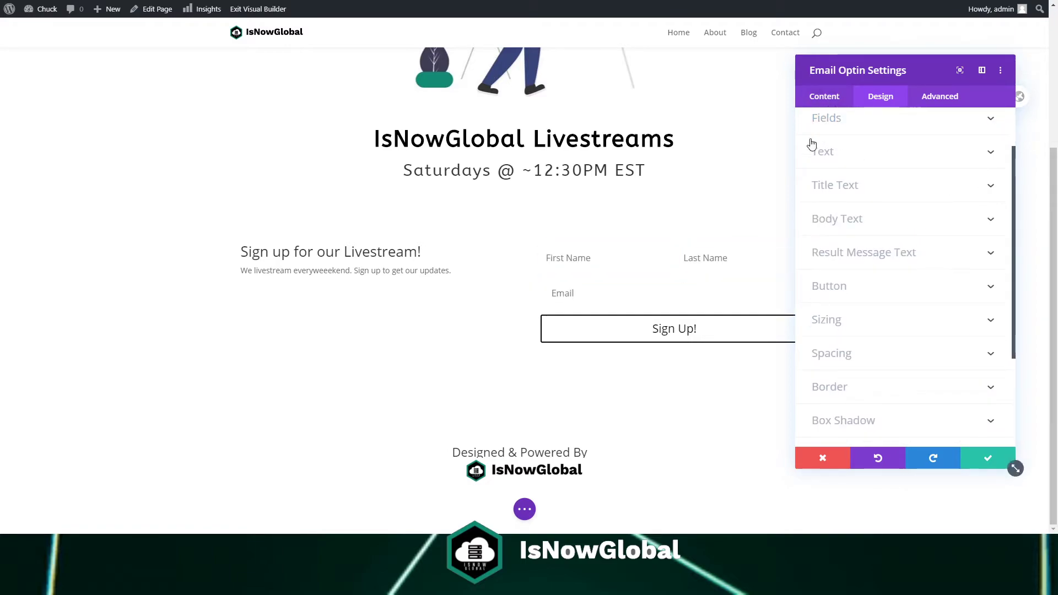
Enable the Use Single Name Field option in the email optin's content fields
left_click(823, 98)
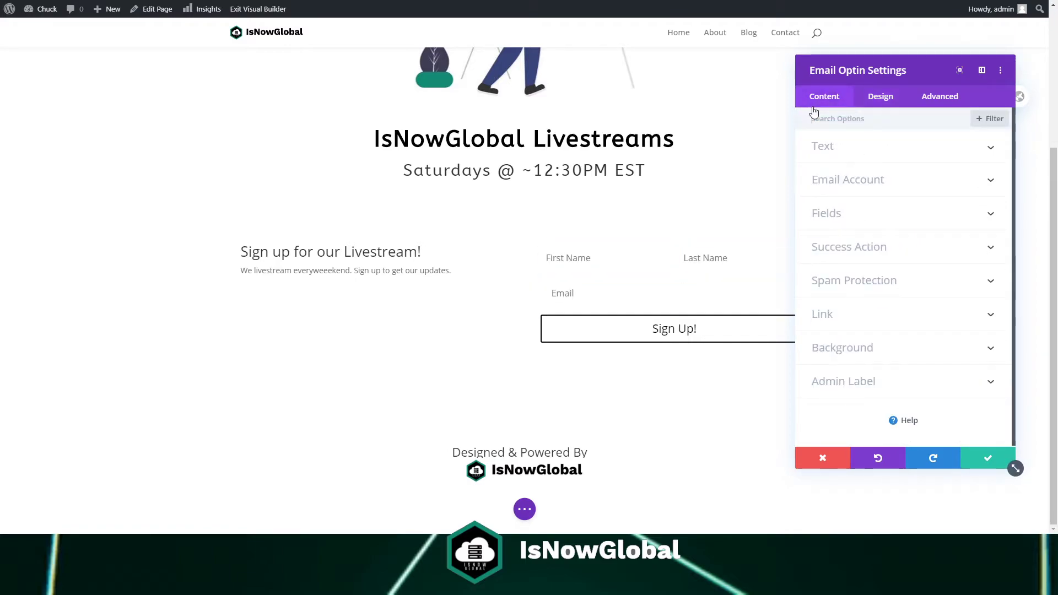
left_click(875, 218)
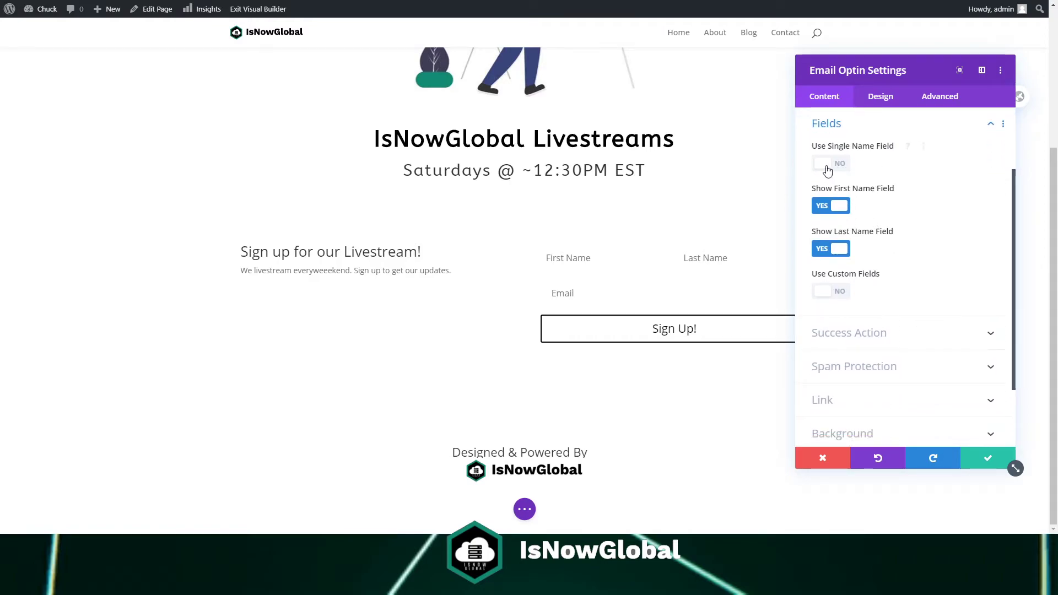
left_click(828, 165)
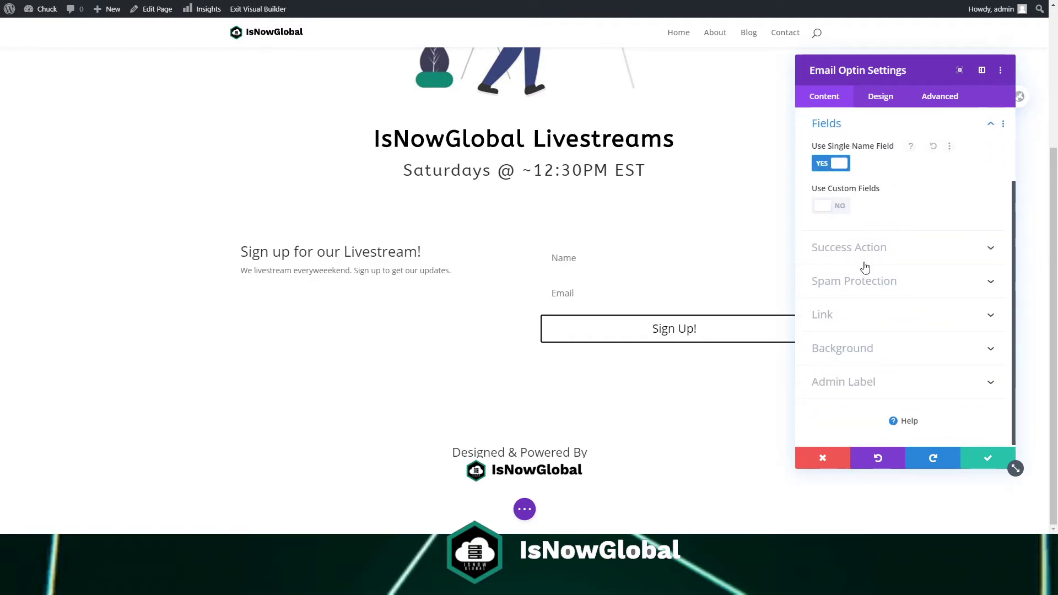
Turn off full width for the optin's Name and Email fields and save the module settings
left_click(881, 100)
left_click(884, 148)
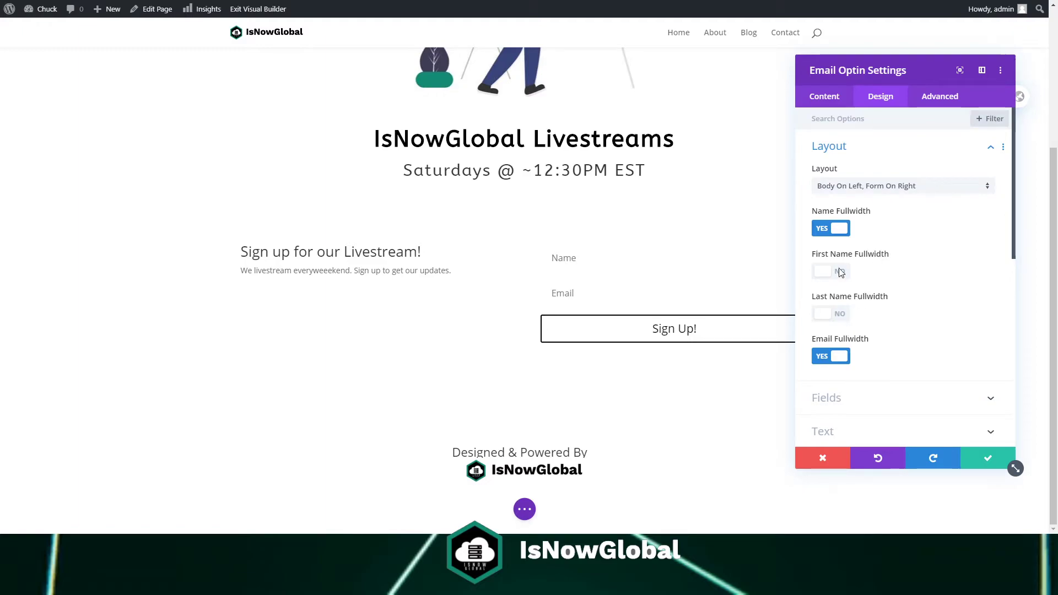
left_click(837, 229)
left_click(832, 356)
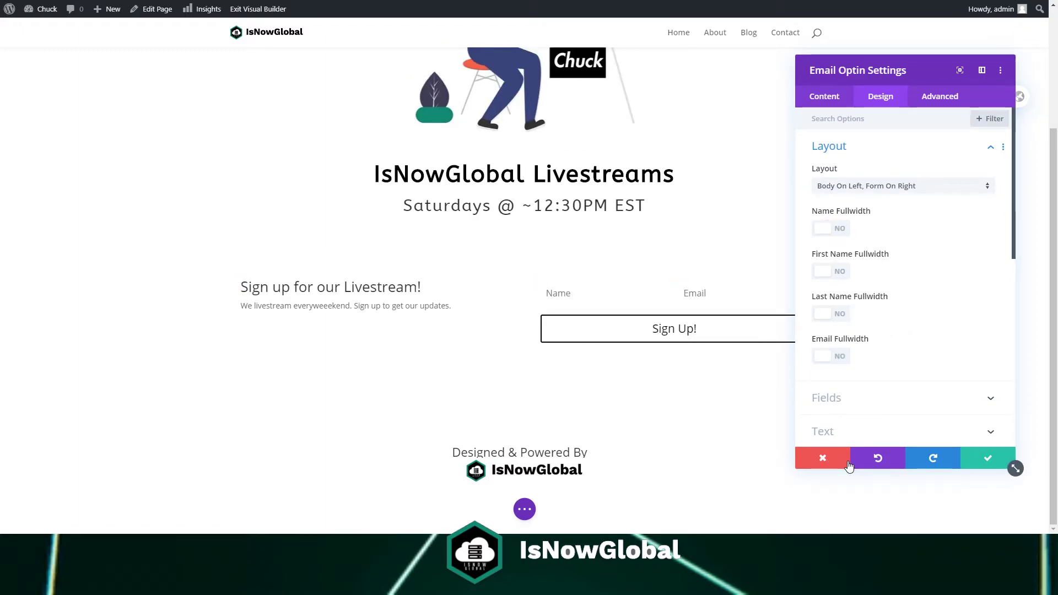
left_click(989, 458)
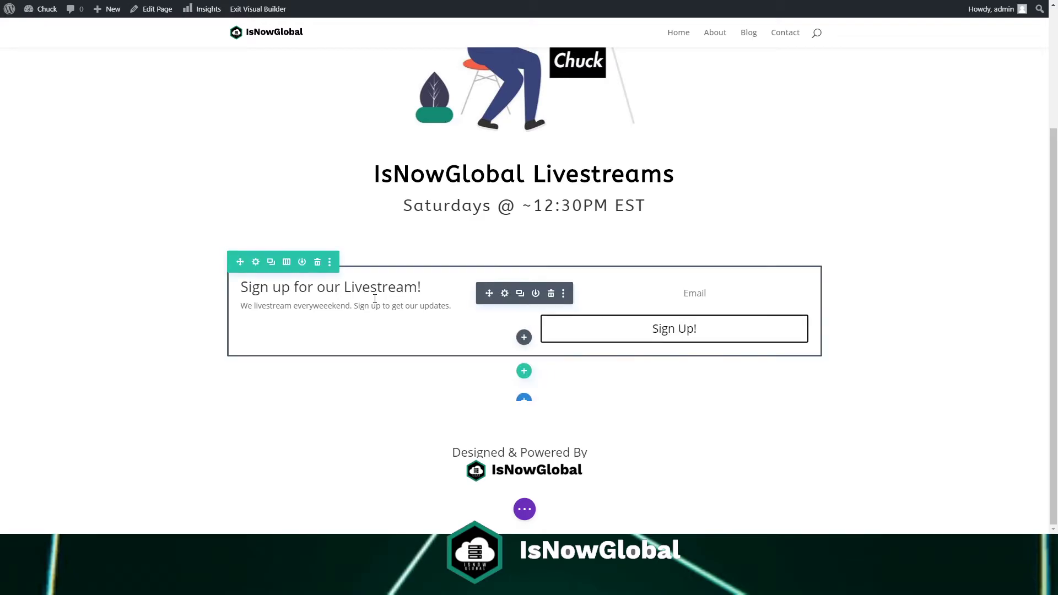
Review the page and examine the sizing and alignment options of the row holding the signup form
scroll(665, 256, "up", 3)
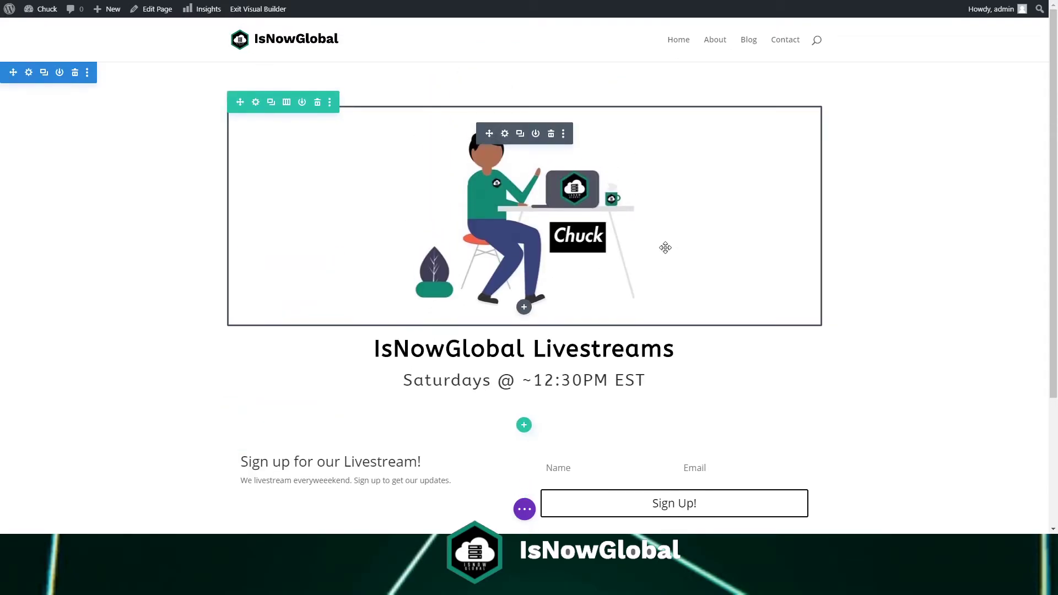
scroll(685, 336, "down", 2)
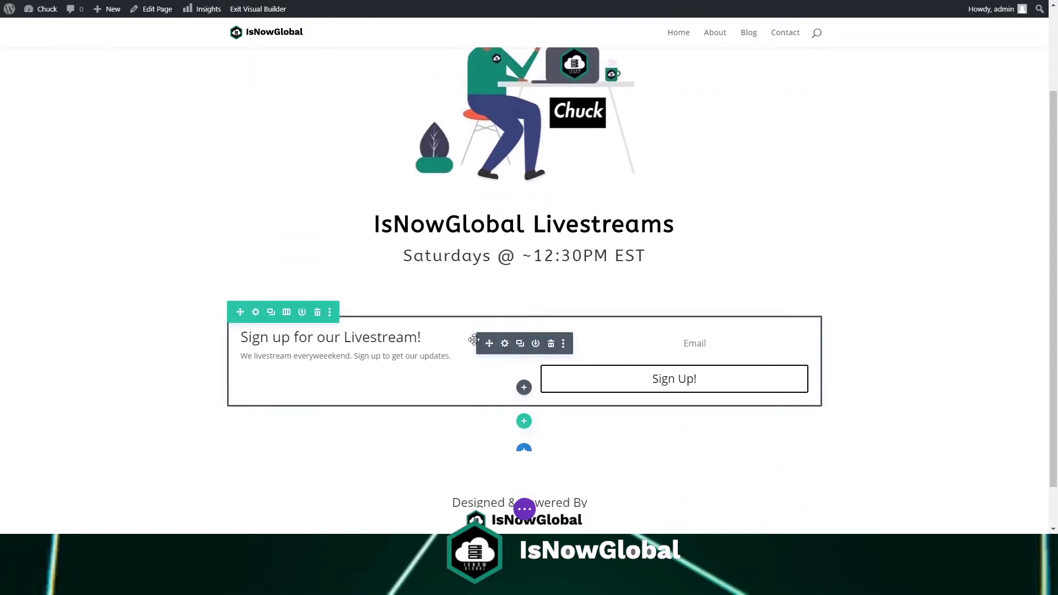
scroll(640, 279, "down", 1)
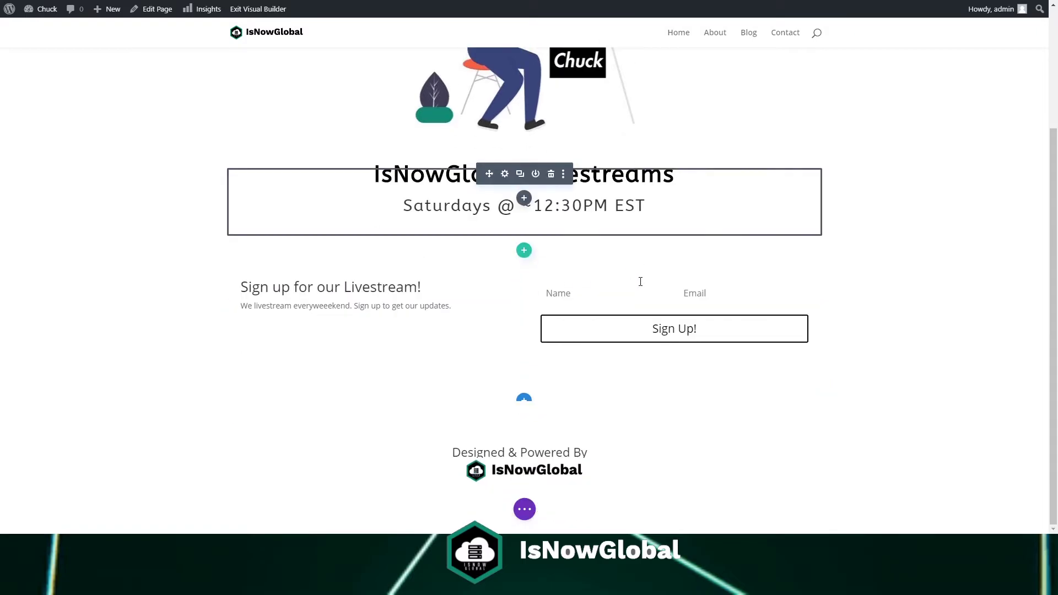
scroll(640, 279, "up", 1)
scroll(640, 283, "up", 3)
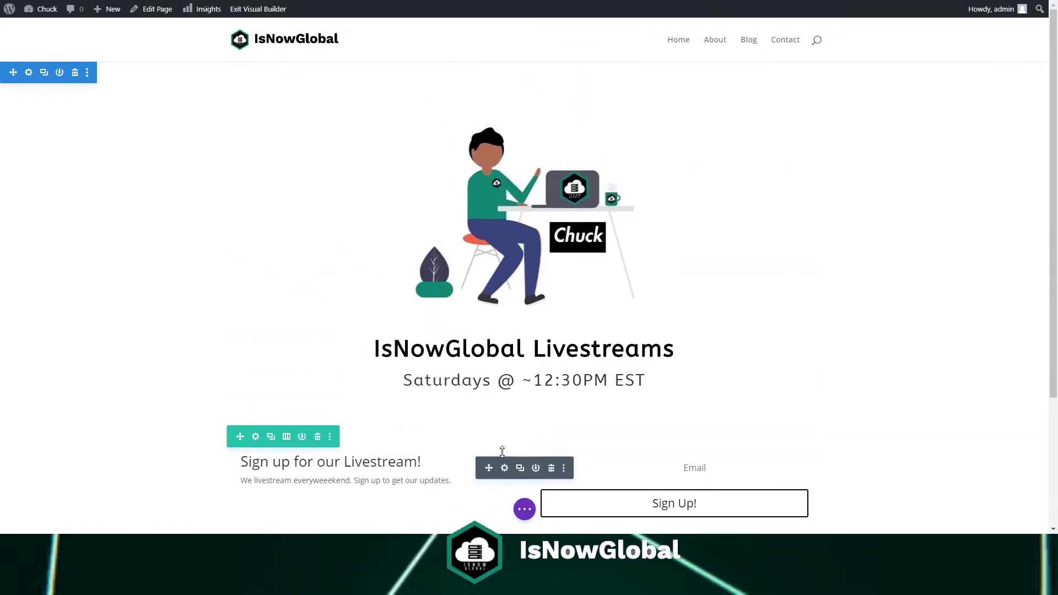
left_click(256, 438)
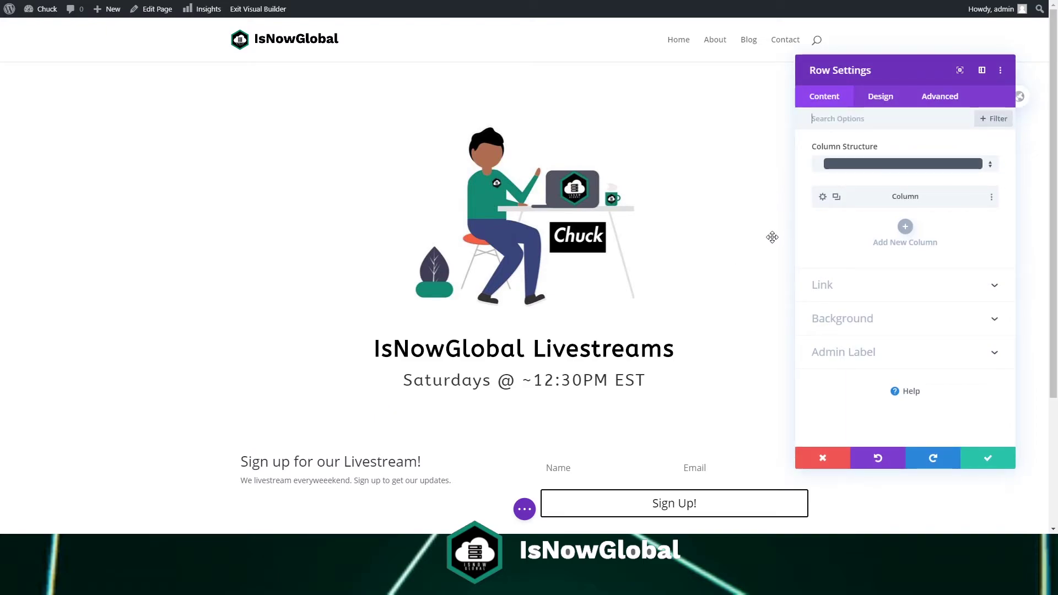
left_click(824, 457)
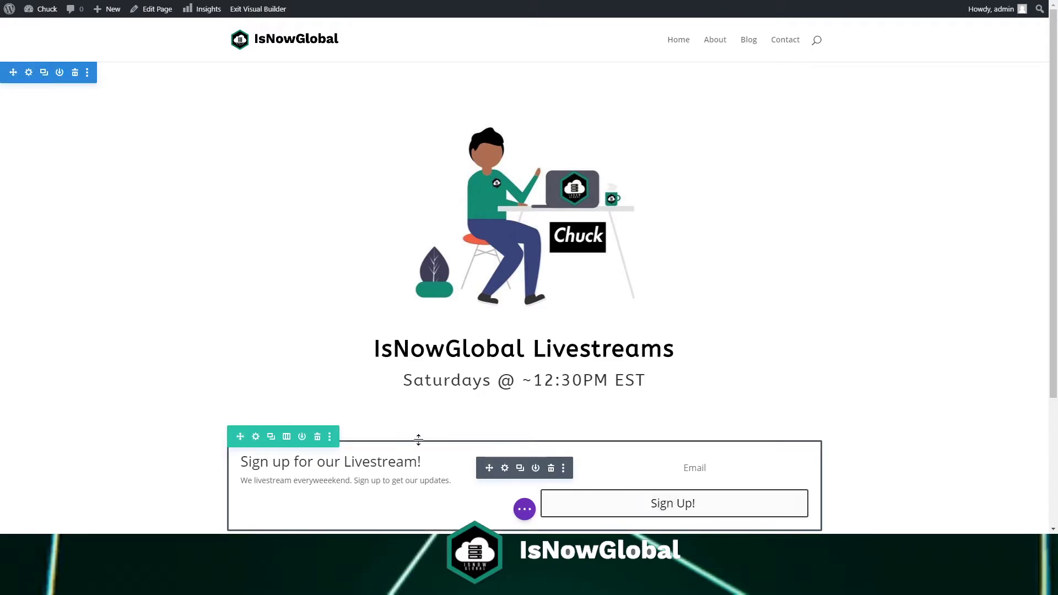
left_click(257, 438)
left_click(881, 97)
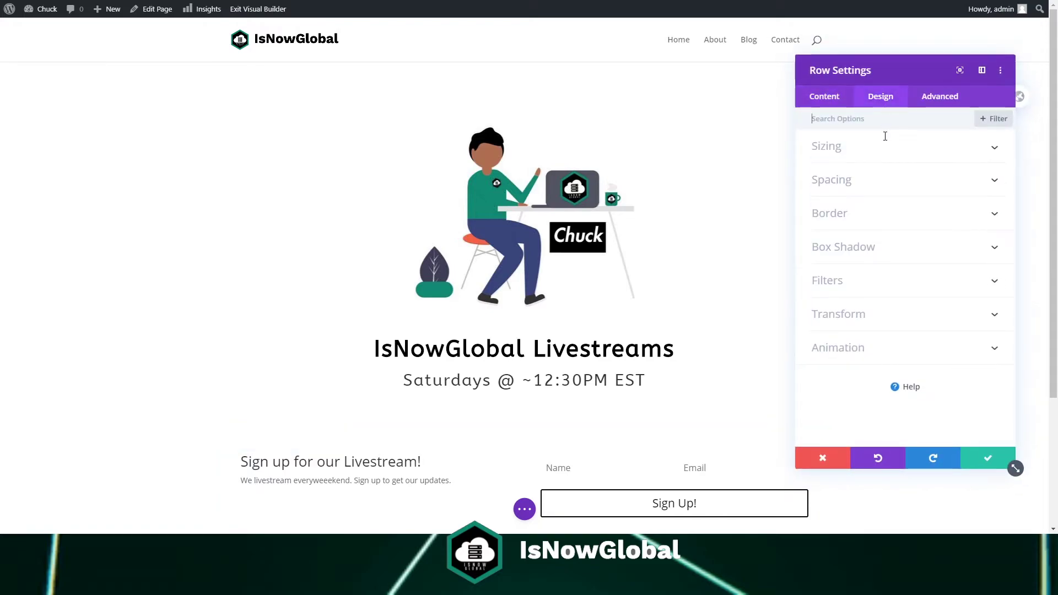
left_click(887, 149)
left_click(890, 148)
left_click(887, 177)
left_click(893, 128)
left_click(899, 146)
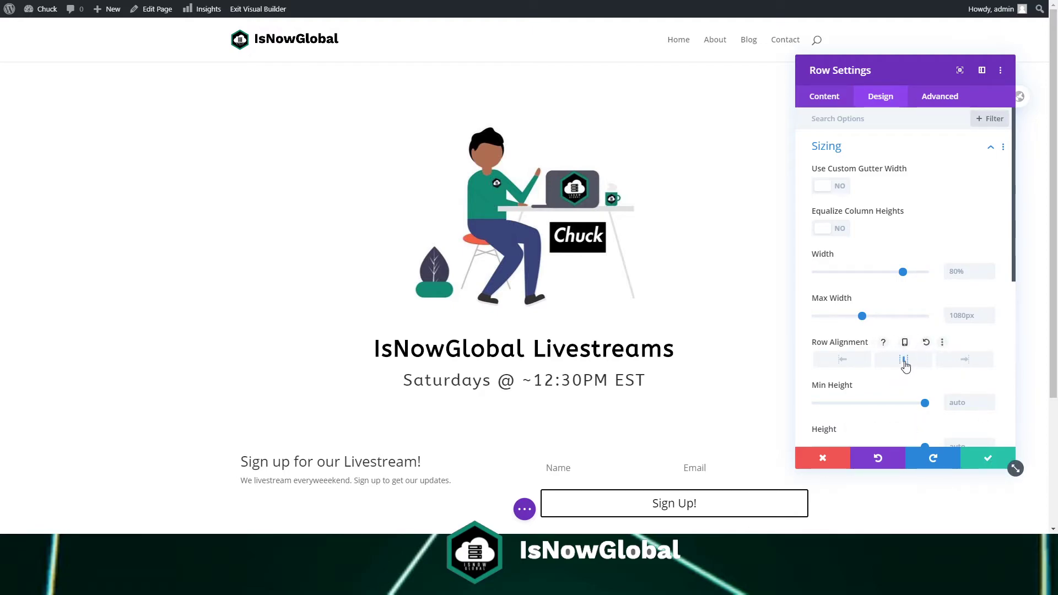
left_click(970, 468)
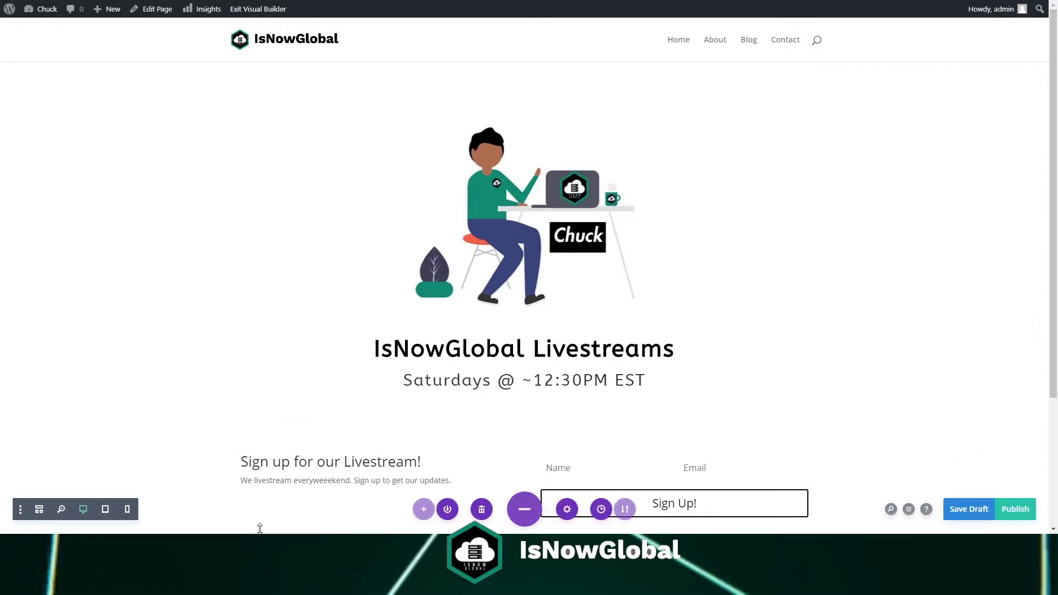
Preview the page in tablet view and in phone view
left_click(105, 509)
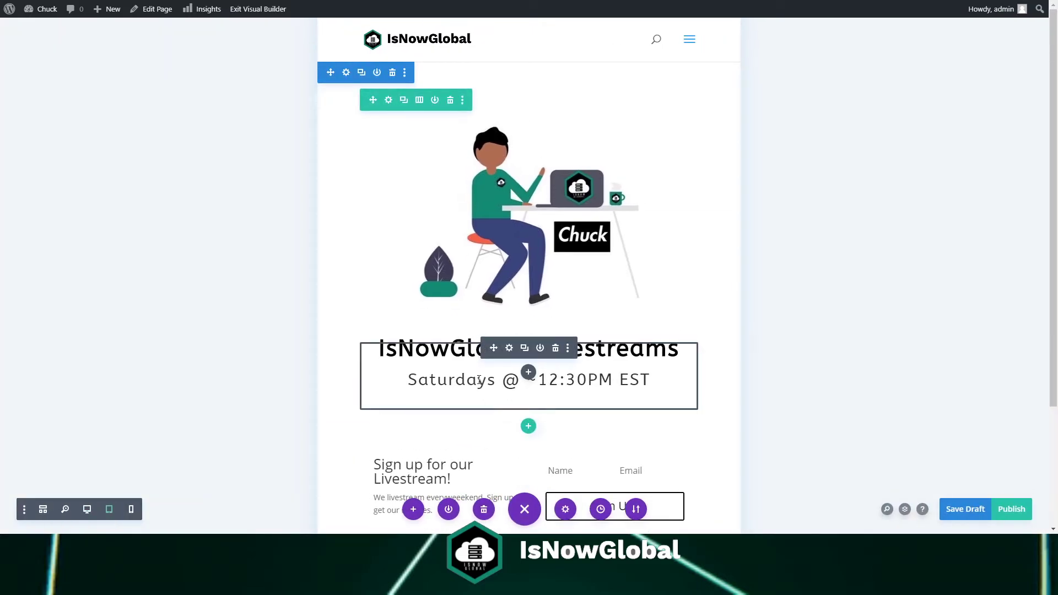
scroll(709, 291, "down", 3)
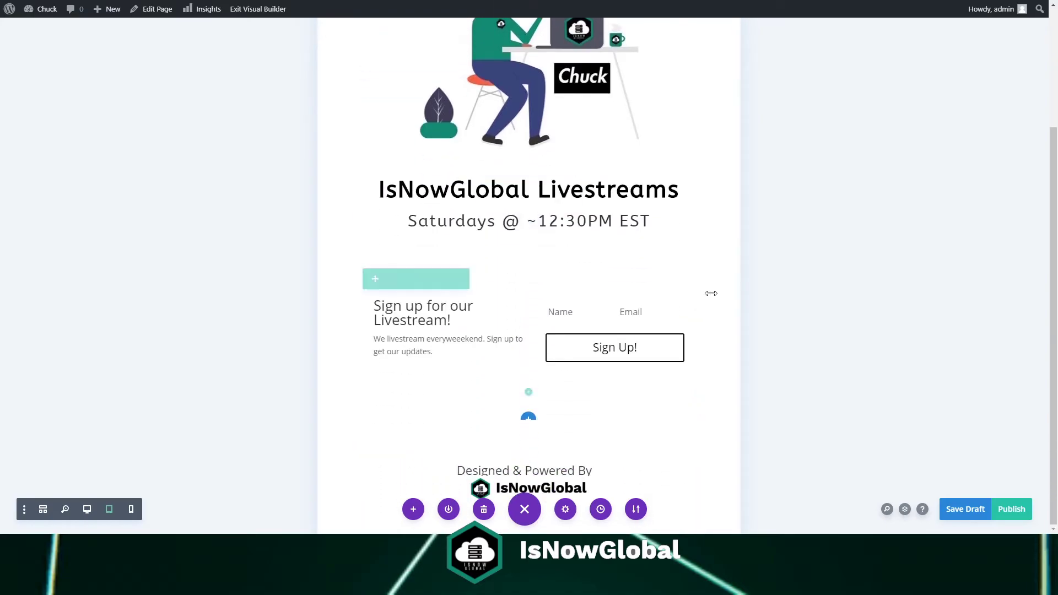
scroll(637, 379, "up", 3)
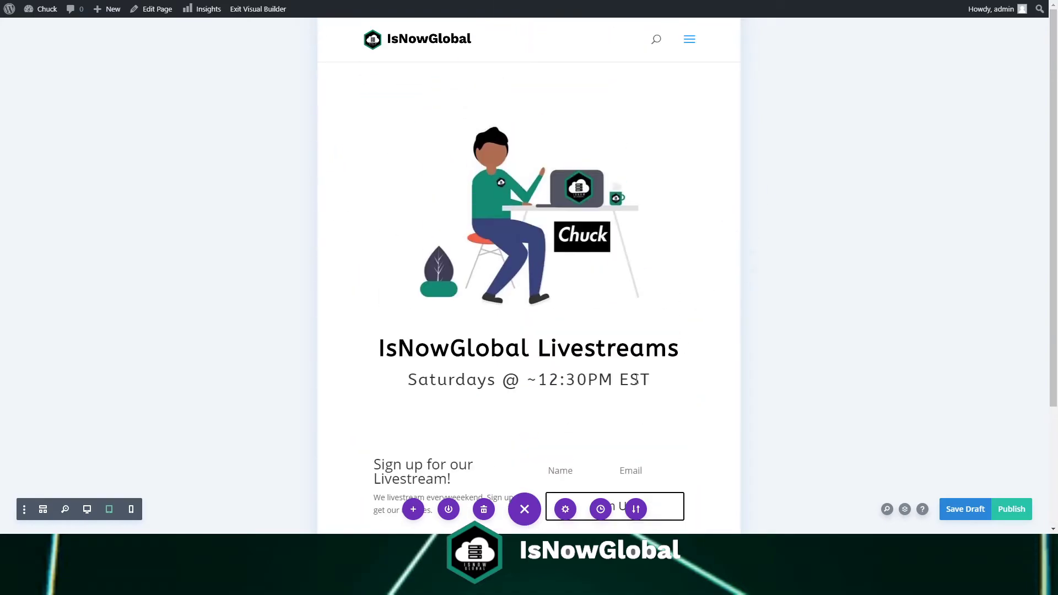
left_click(131, 511)
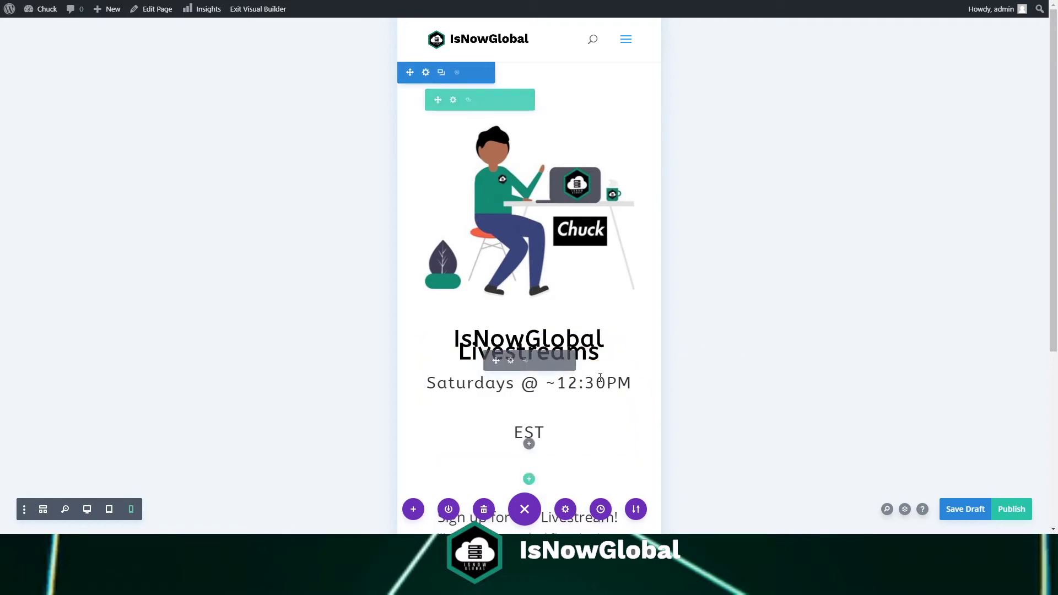
left_click(510, 362)
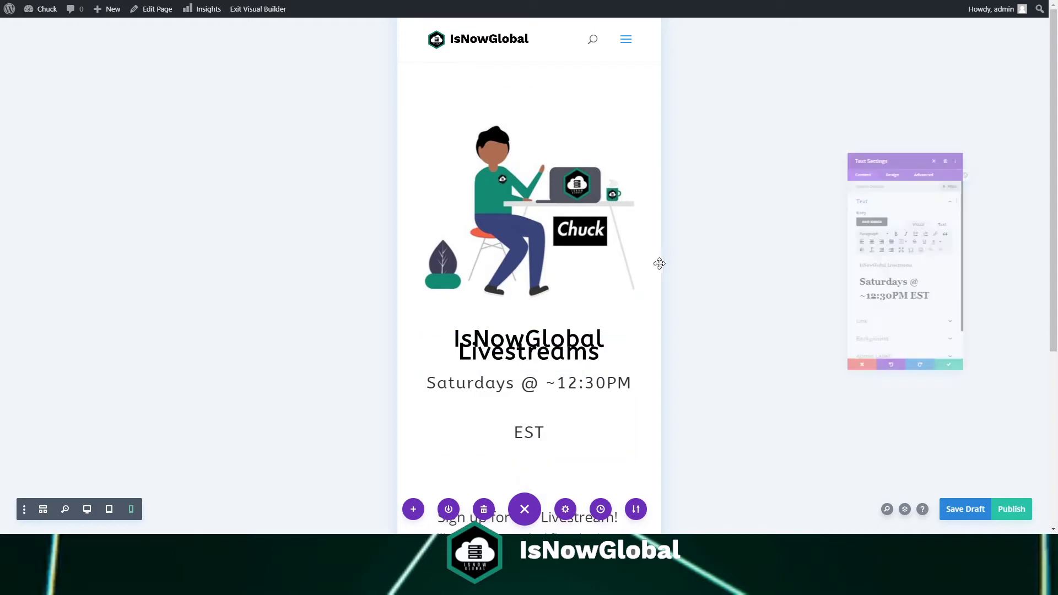
triple_click(877, 271)
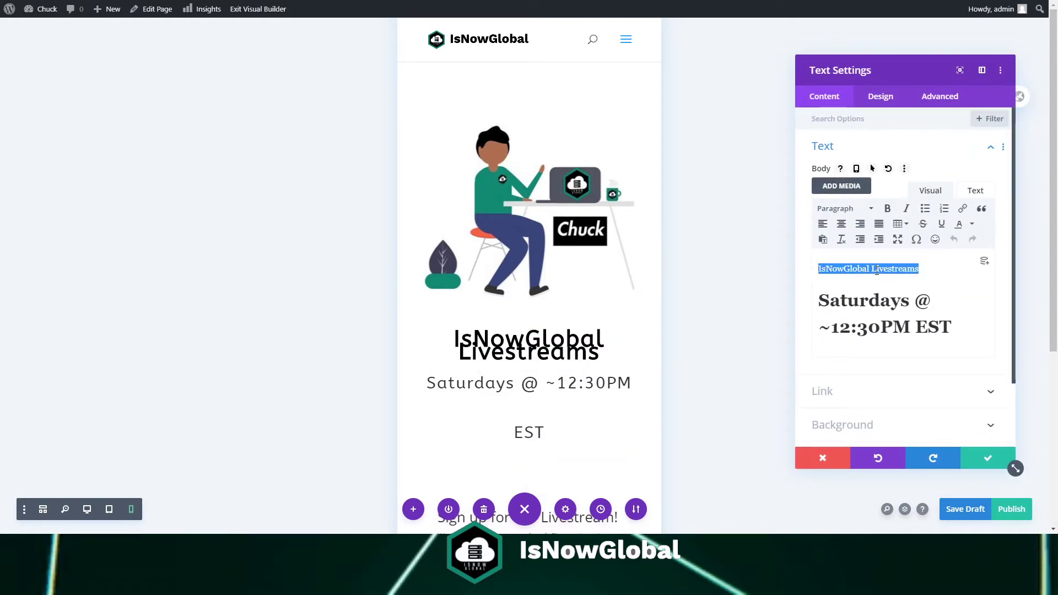
left_click(568, 337)
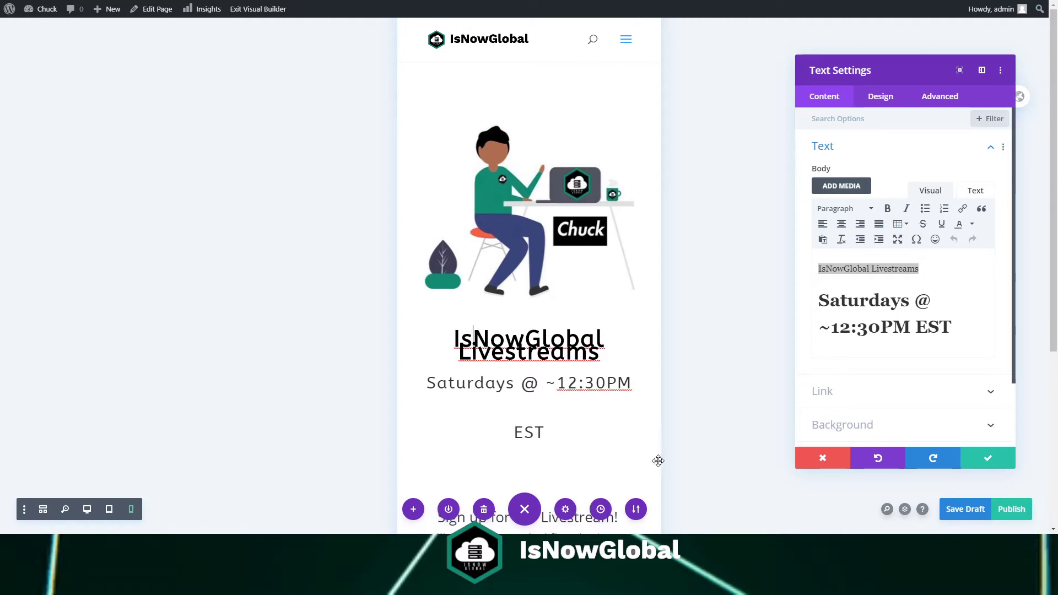
left_click(1013, 465)
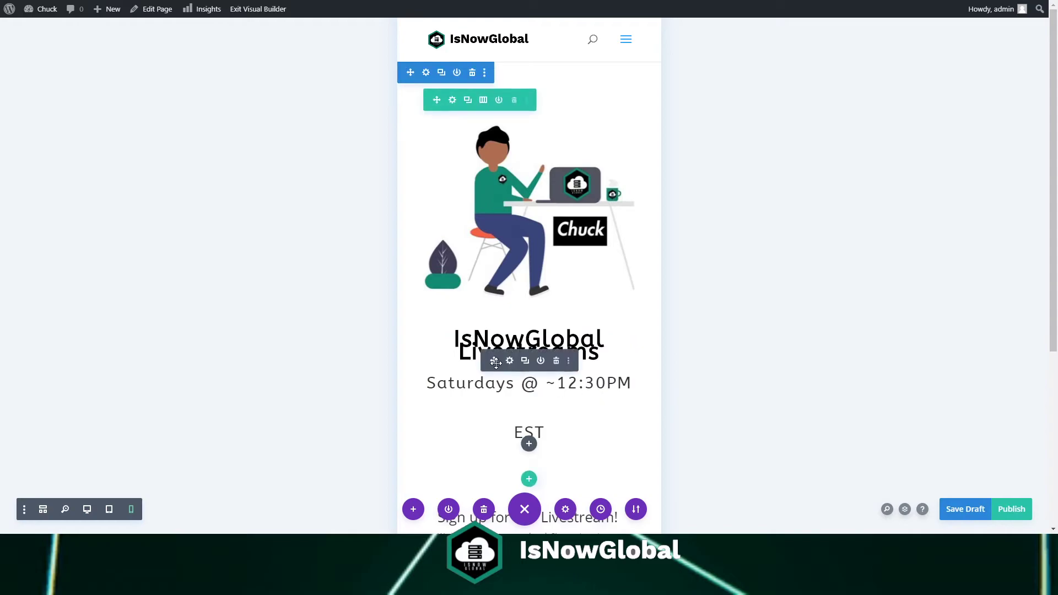
Set the text line height of the IsNowGlobal Livestreams title to 1.8em
left_click(507, 366)
left_click(453, 339)
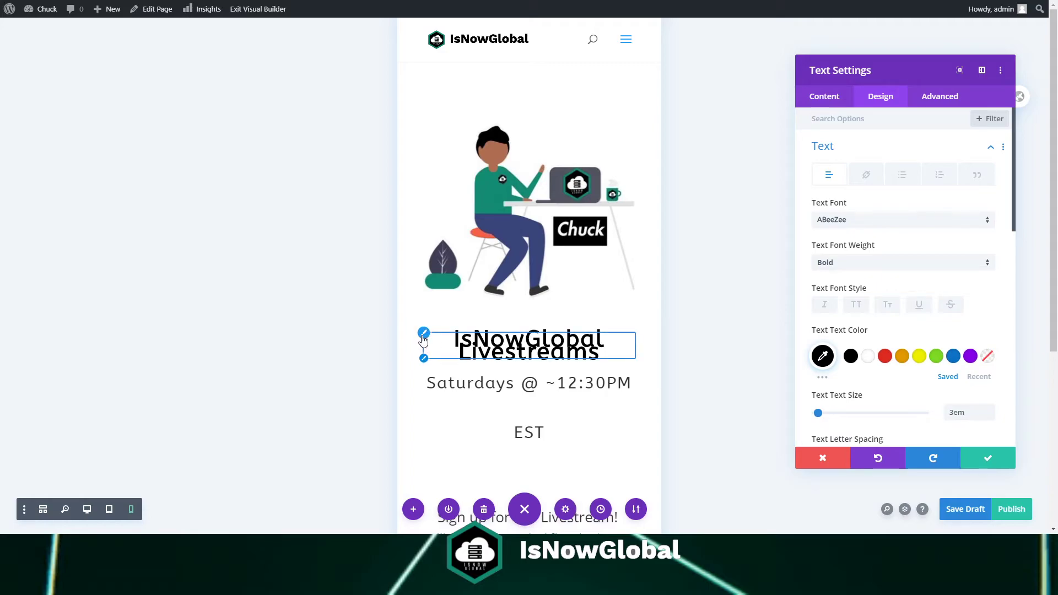
scroll(947, 386, "down", 4)
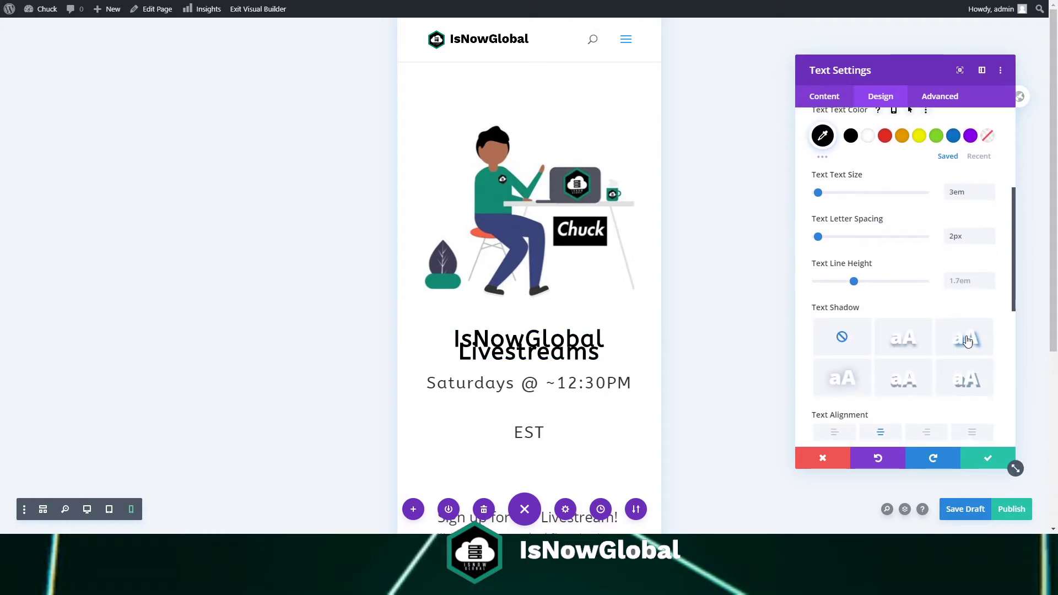
left_click(970, 283)
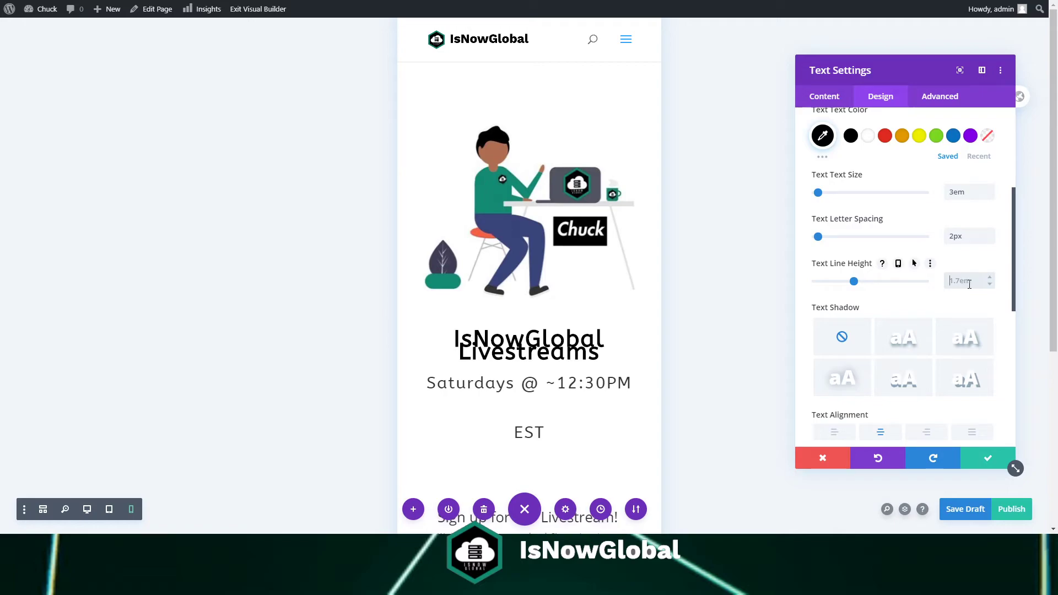
type("1.8em")
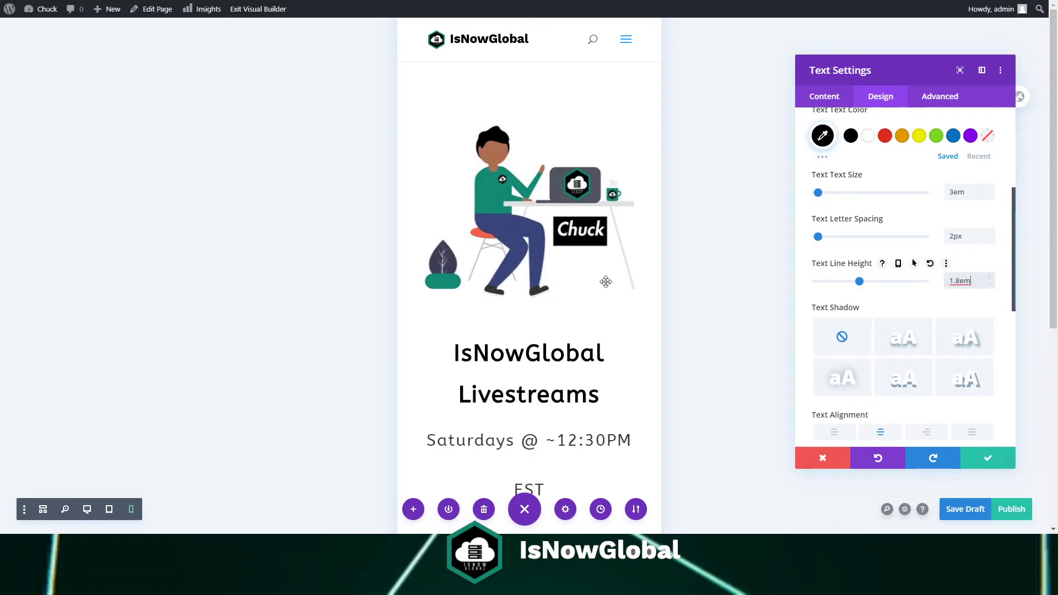
Compare the livestream title's line spacing in the desktop, tablet and phone previews
scroll(524, 307, "down", 3)
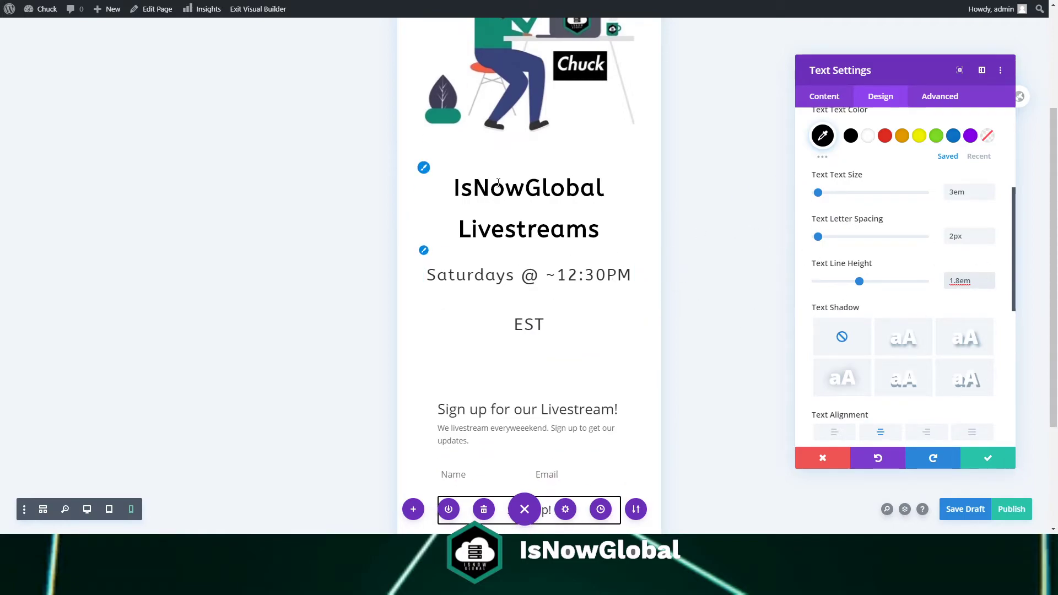
left_click(87, 508)
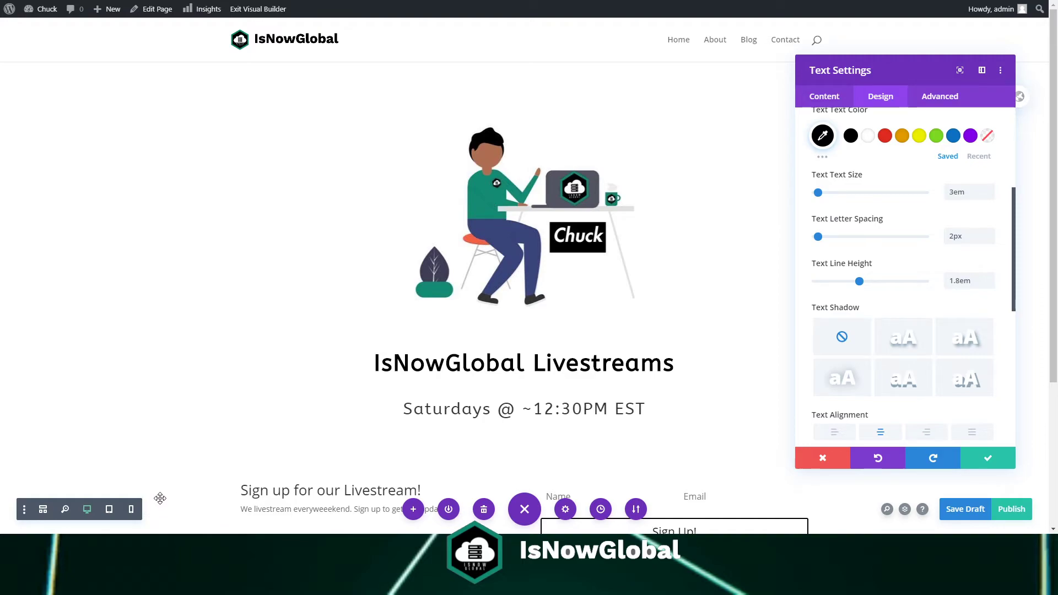
left_click(111, 510)
left_click(131, 510)
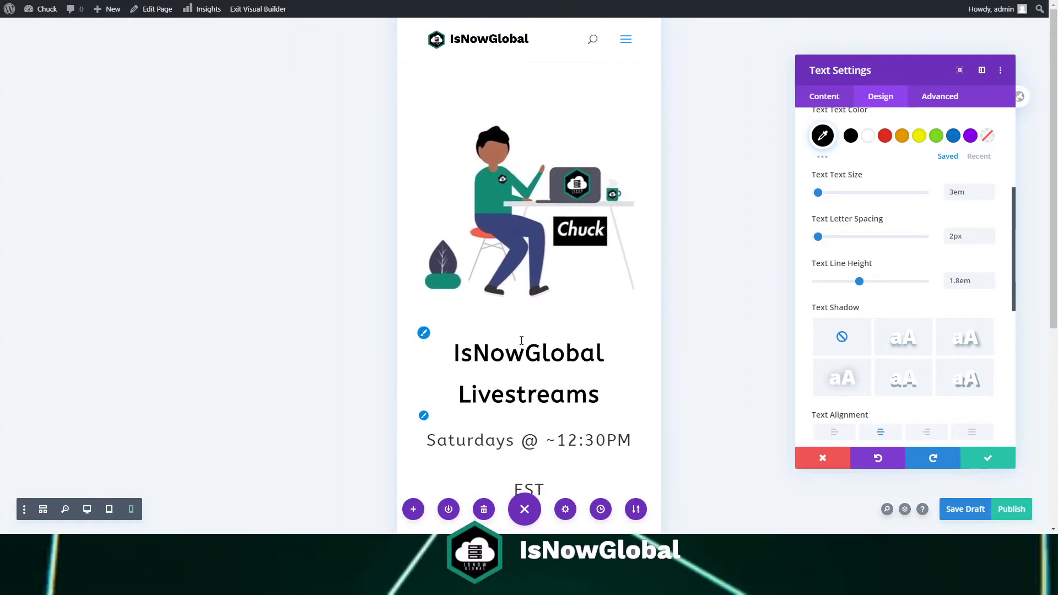
scroll(521, 342, "down", 2)
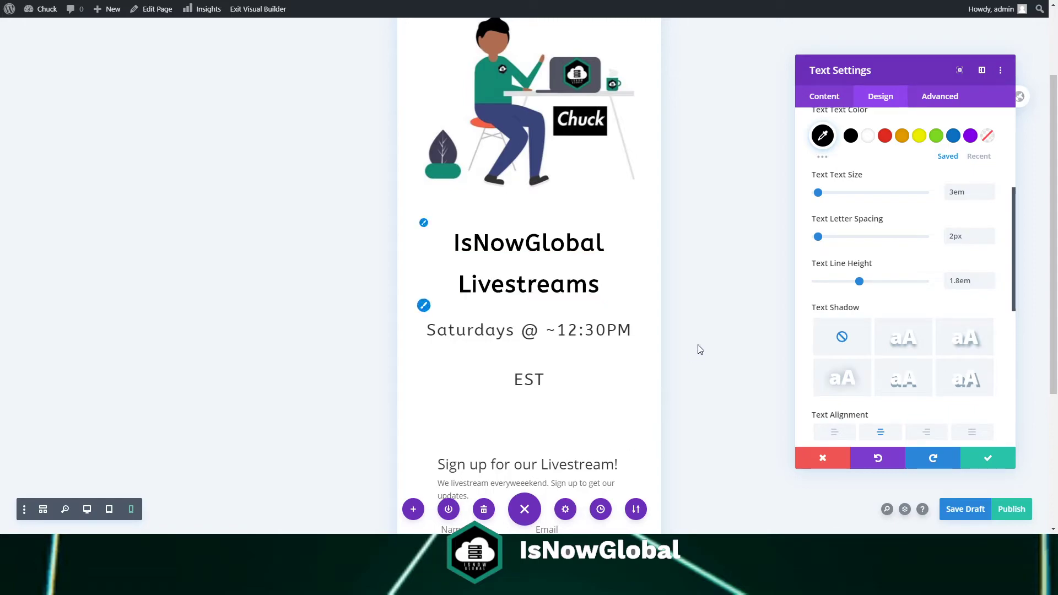
Set the heading line height of the Saturdays schedule line to 1.7em and save the text module
left_click(422, 308)
scroll(964, 334, "down", 5)
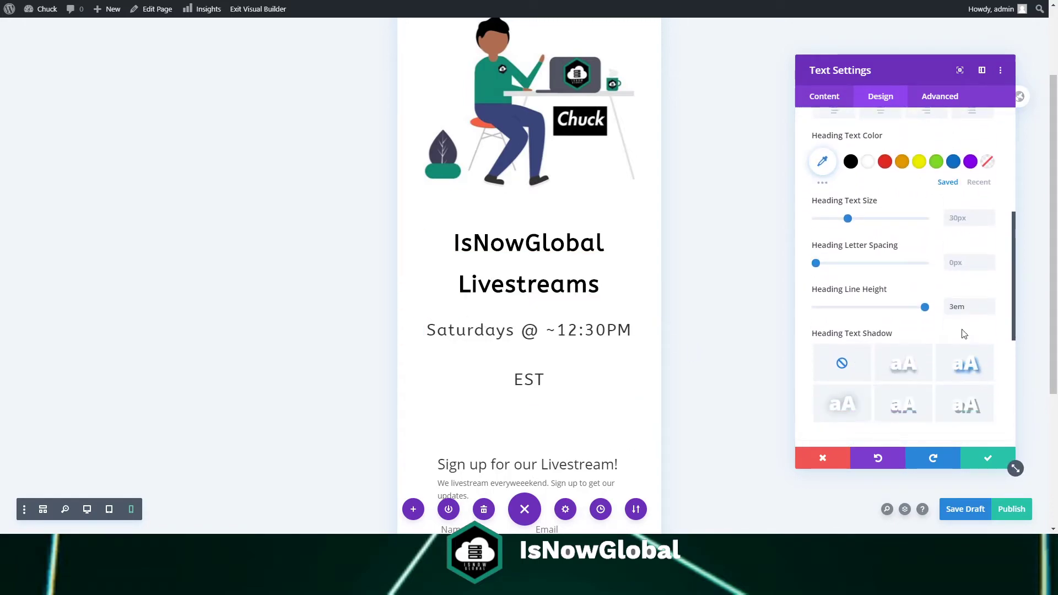
left_click(968, 309)
key("ctrl+a")
type("2.3em")
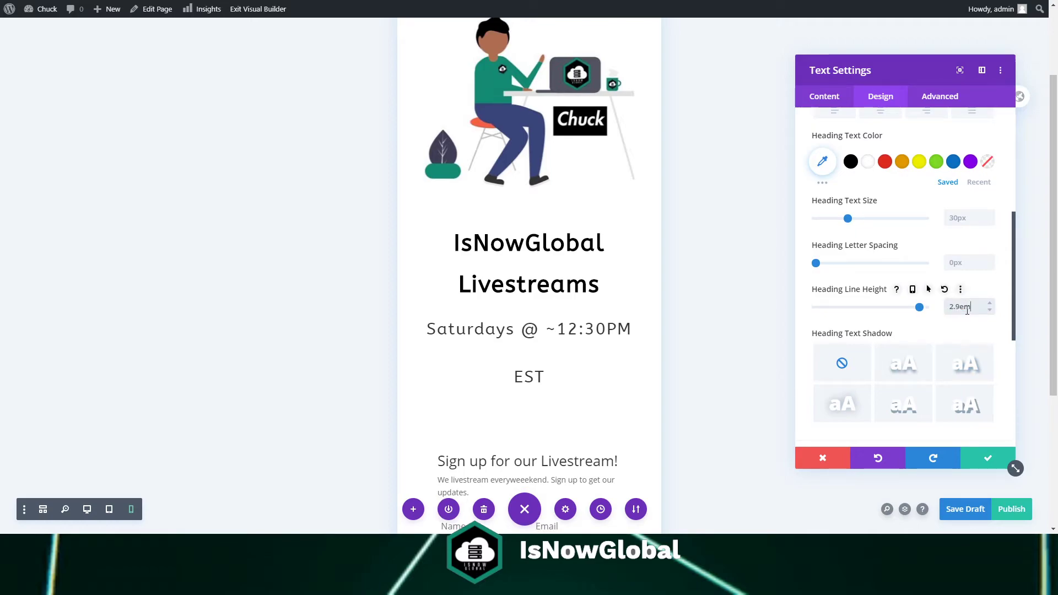
key("ctrl+a")
type("1.7em")
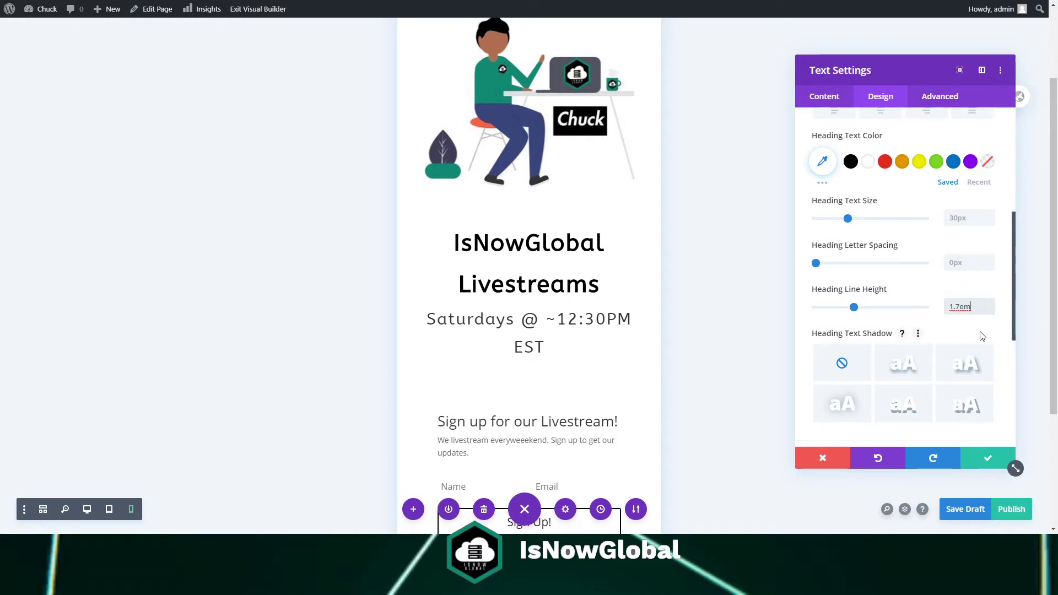
left_click(987, 457)
scroll(142, 512, "down", 3)
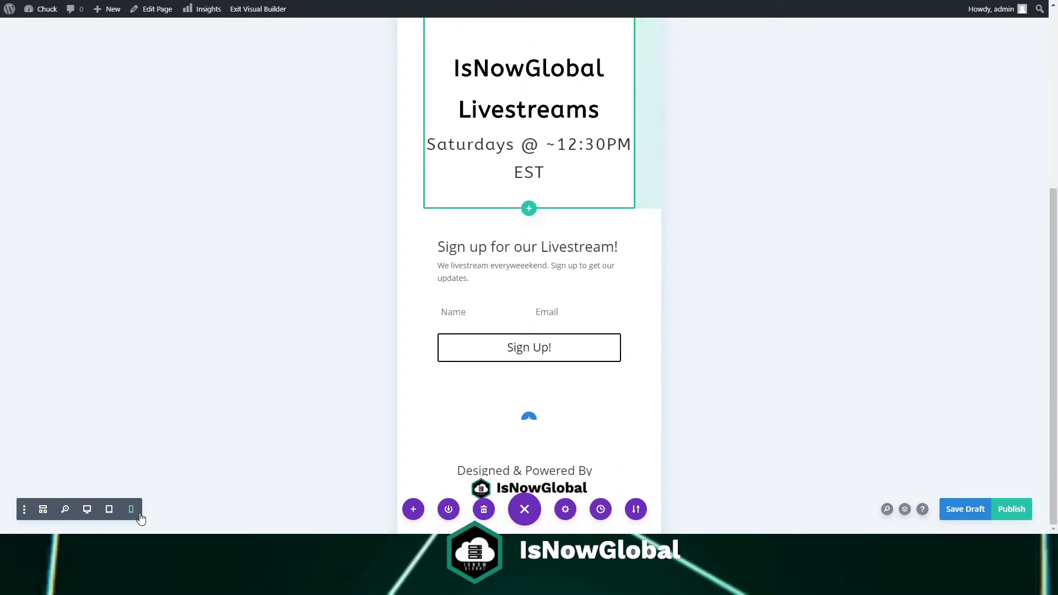
Compare the whole page in the desktop and phone previews and save the draft
left_click(87, 510)
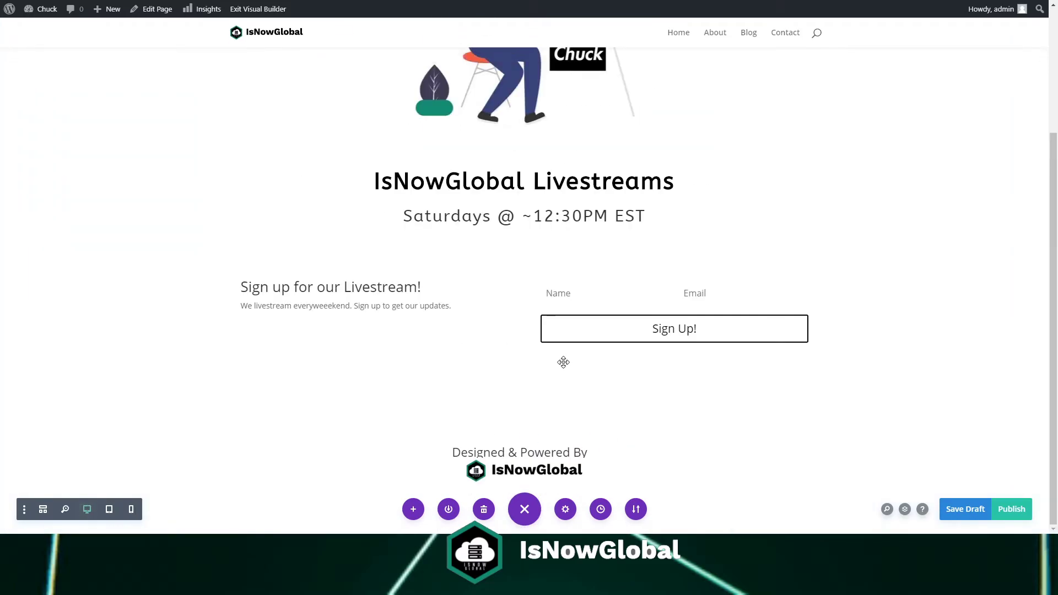
scroll(573, 402, "up", 3)
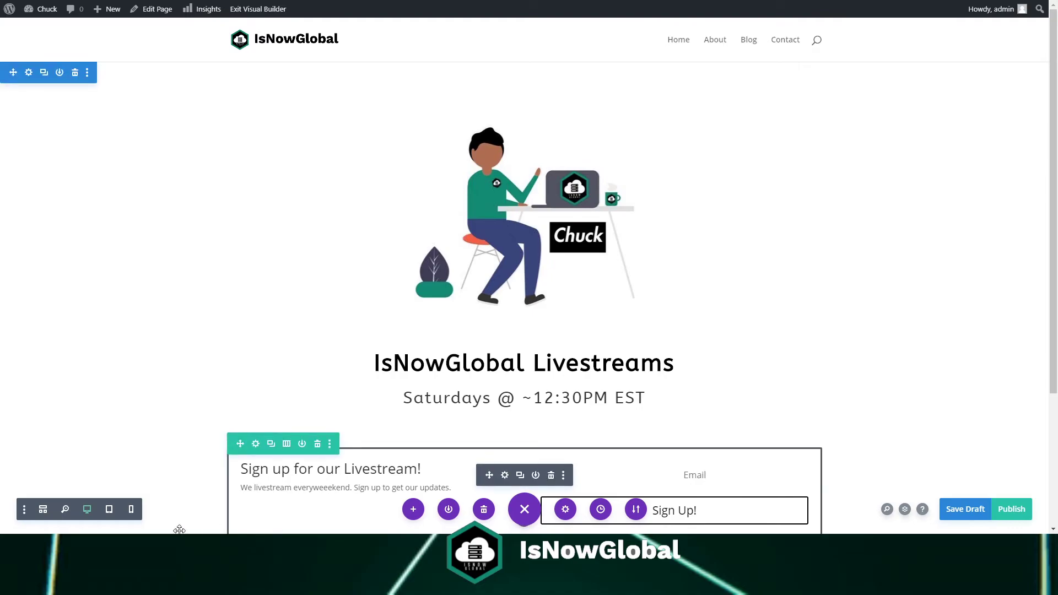
left_click(131, 509)
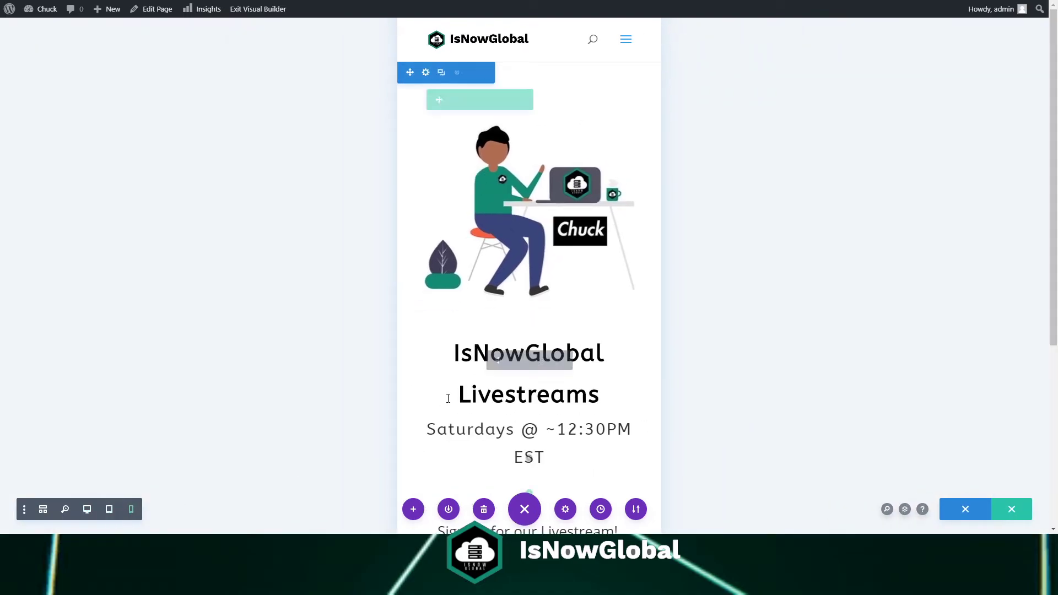
scroll(618, 391, "down", 5)
scroll(645, 435, "up", 2)
scroll(645, 434, "down", 2)
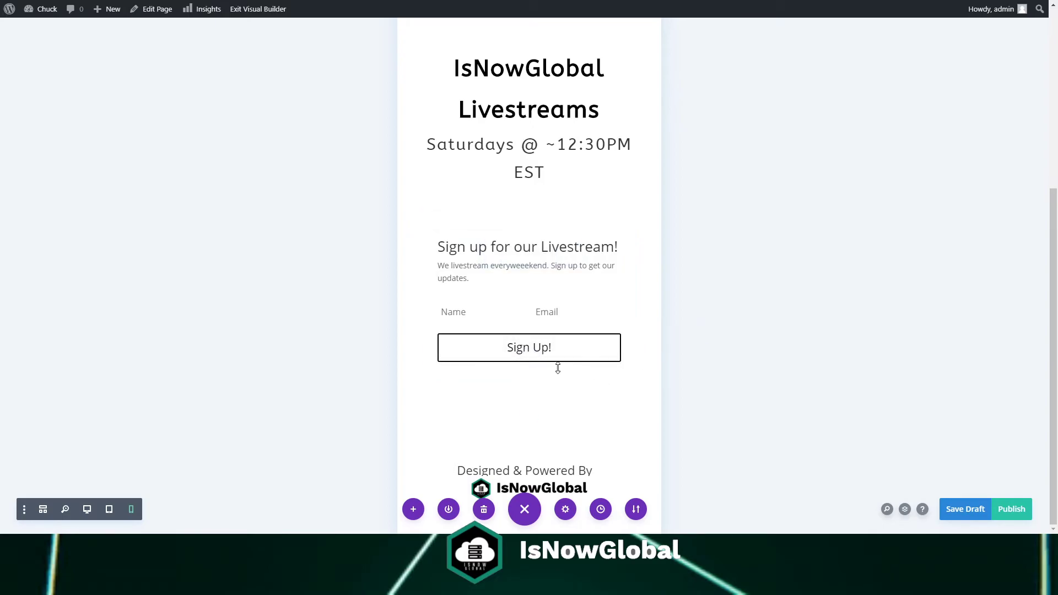
scroll(572, 456, "up", 1)
scroll(572, 453, "down", 1)
scroll(593, 363, "up", 5)
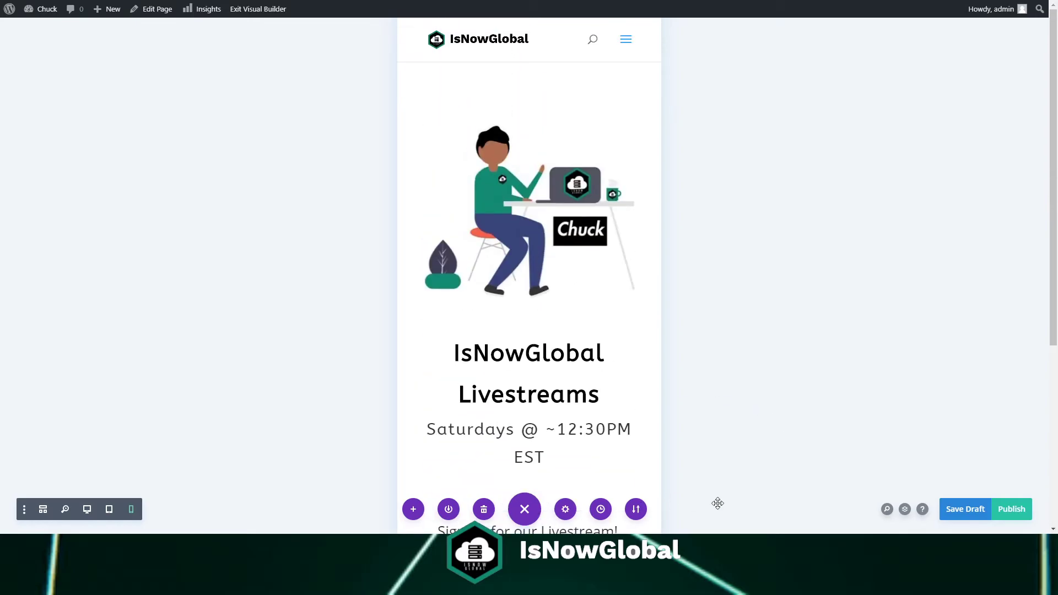
left_click(968, 512)
Export the page layout with a file name that identifies it as a Coming Soon page template
left_click(636, 510)
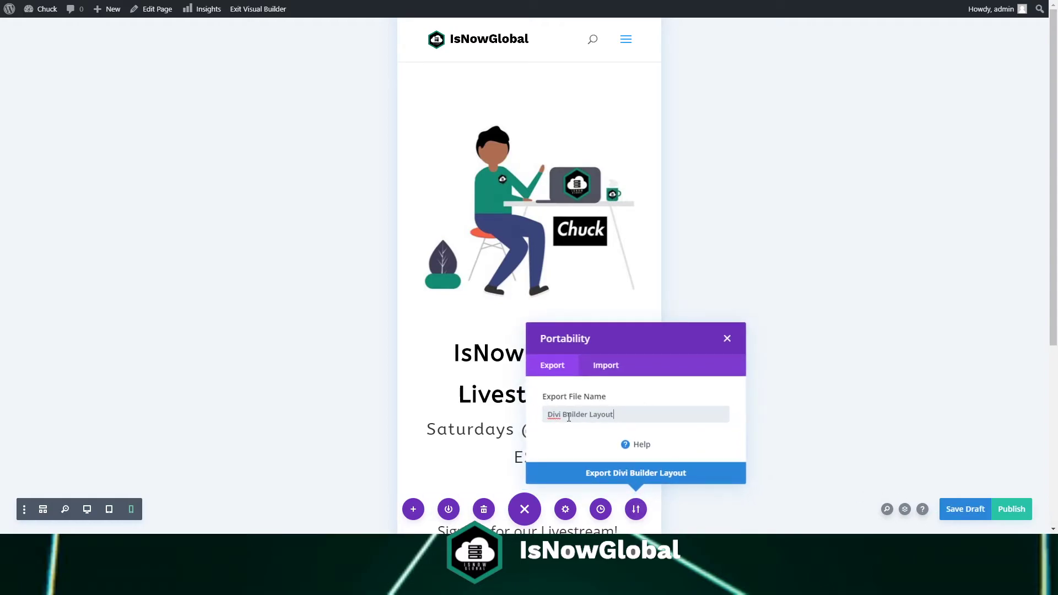
key("BackSpace")
type("Comiong")
key("ctrl+shift+i")
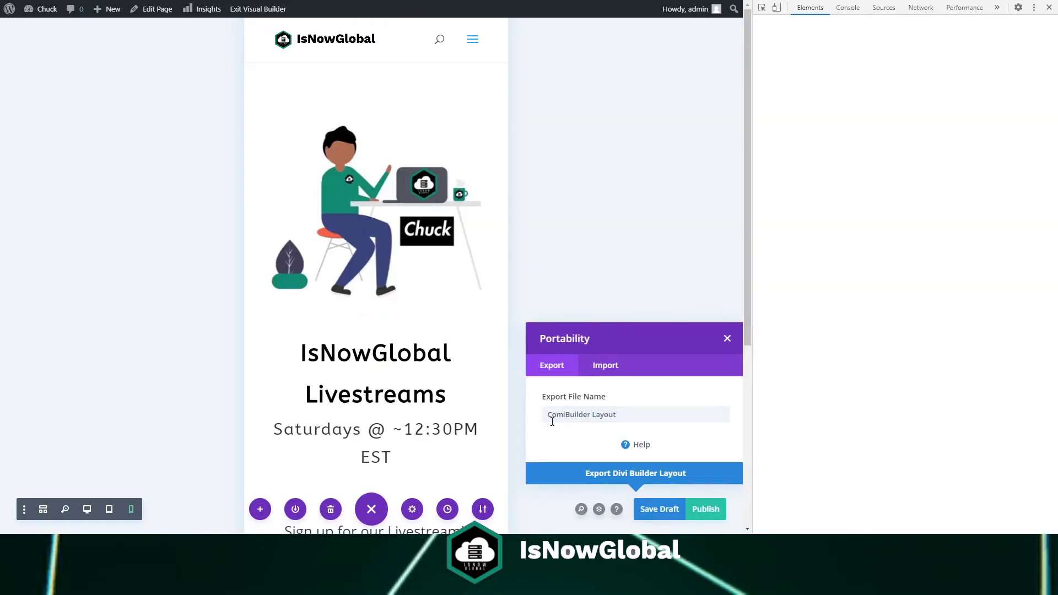
left_click(1050, 8)
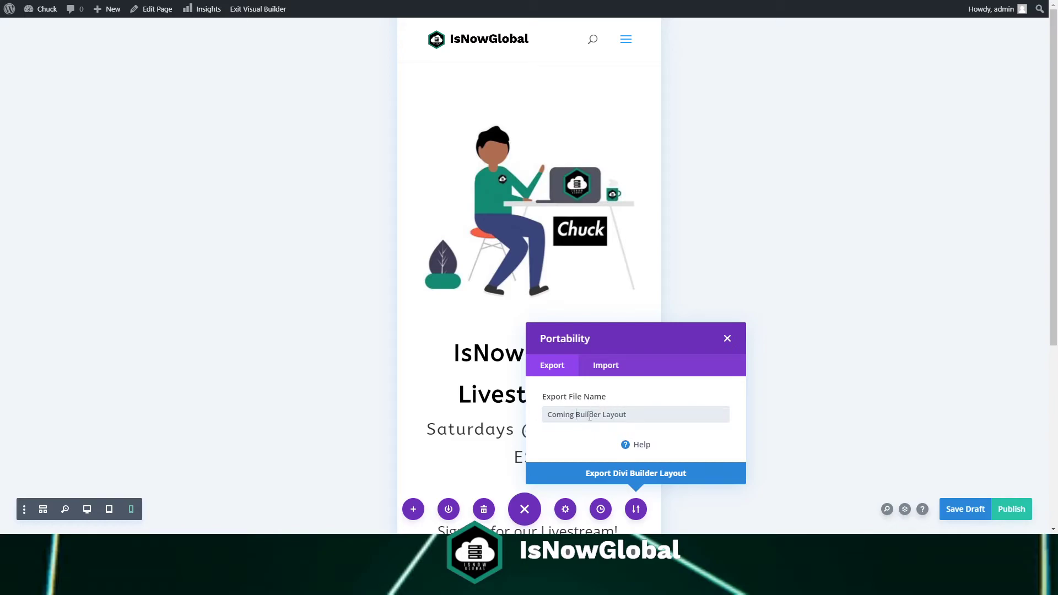
type("SOon")
key("BackSpace")
key("BackSpace")
key("BackSpace")
key("BackSpace")
type("oon Isges Template")
left_click_drag(651, 414, 839, 447)
key("BackSpace")
left_click(665, 472)
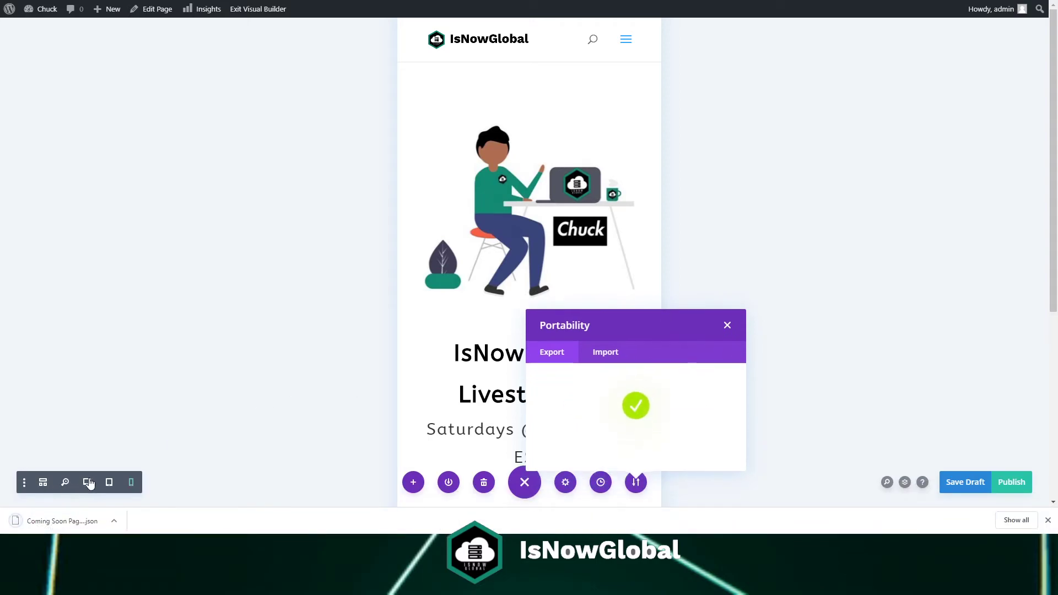
Return to the desktop preview and review the page from the illustration down to the signup form
left_click(88, 483)
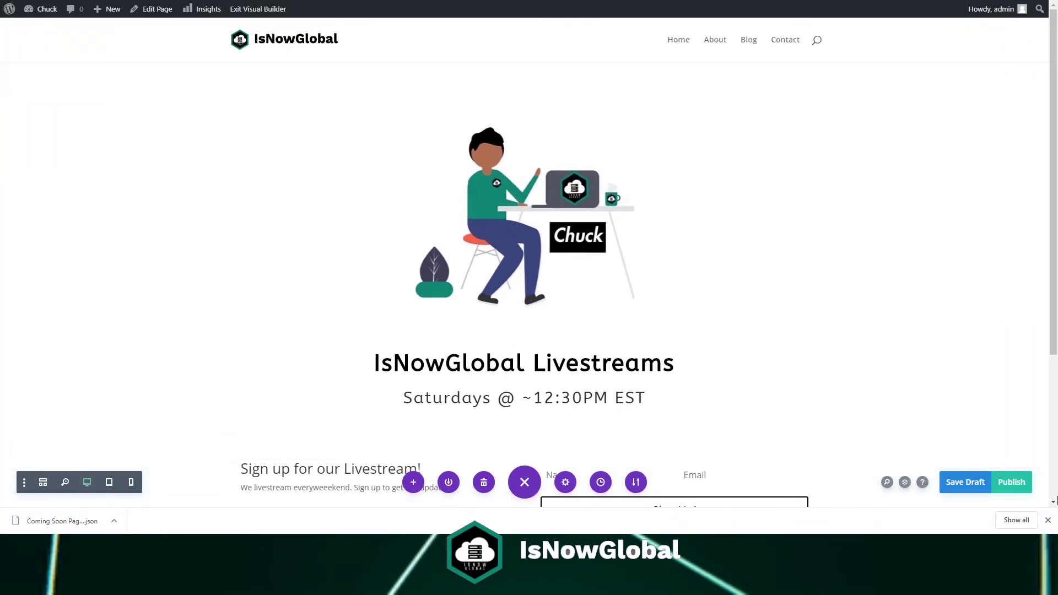
left_click(1049, 520)
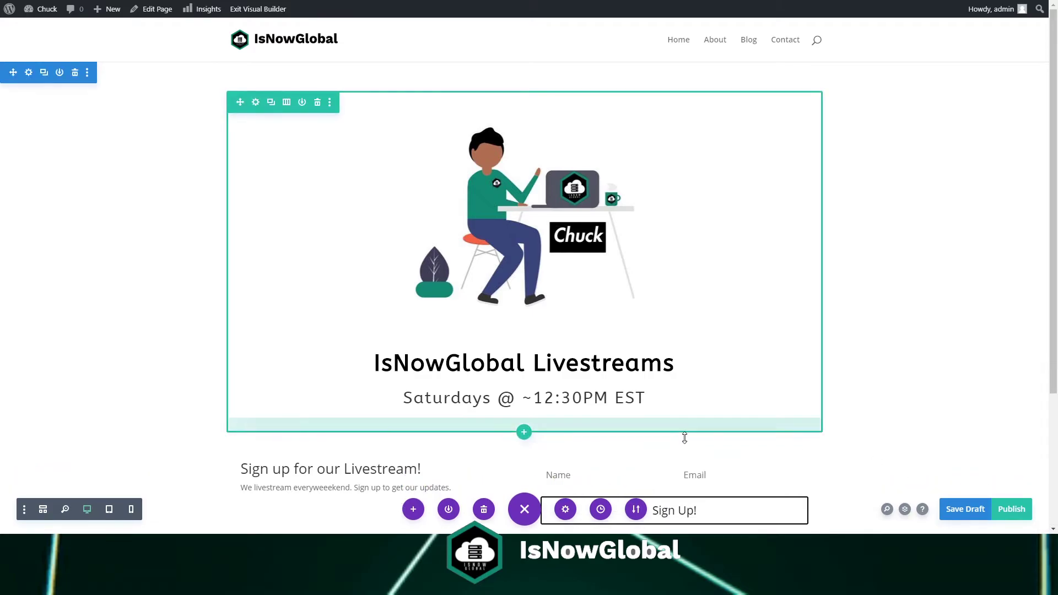
scroll(680, 448, "down", 3)
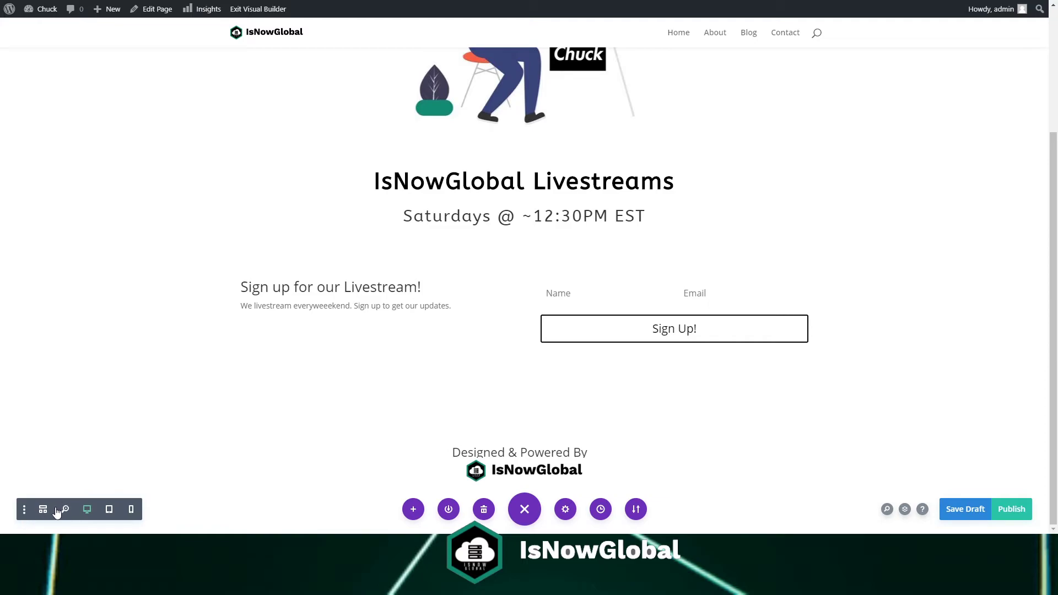
scroll(386, 284, "up", 3)
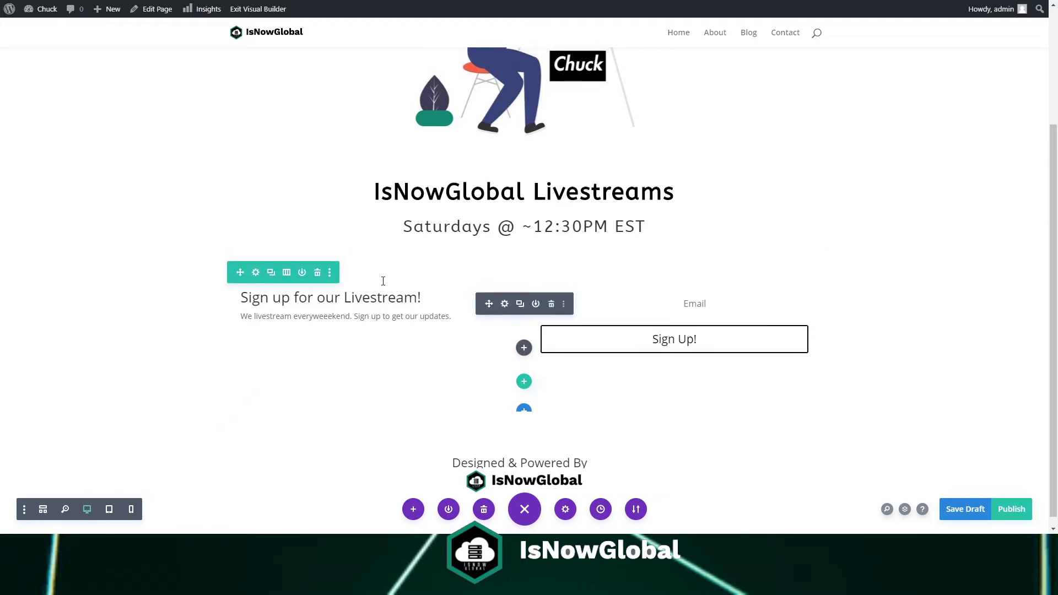
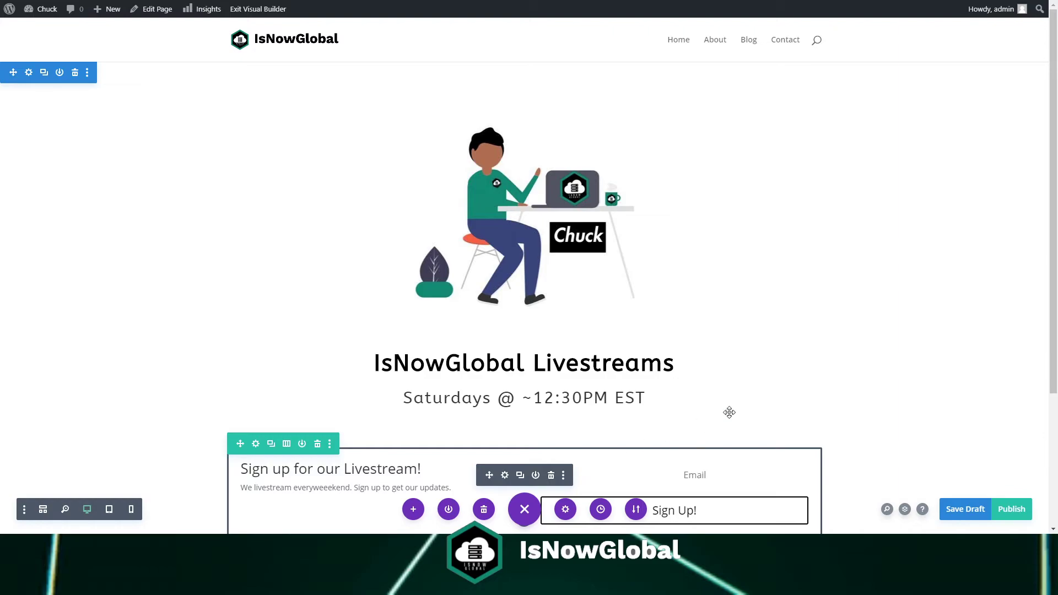
right_click(964, 246)
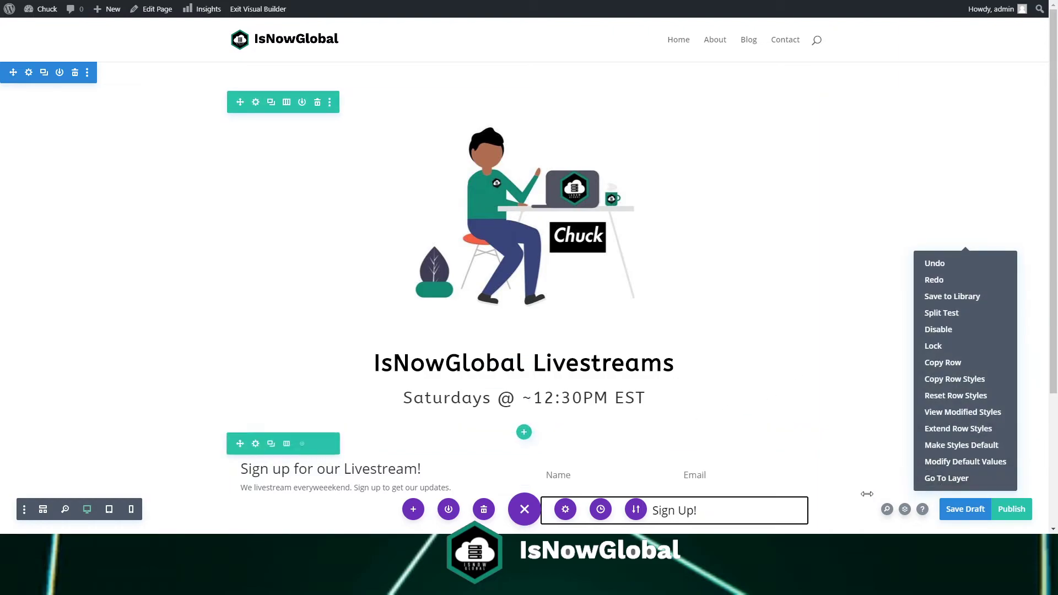
left_click(110, 300)
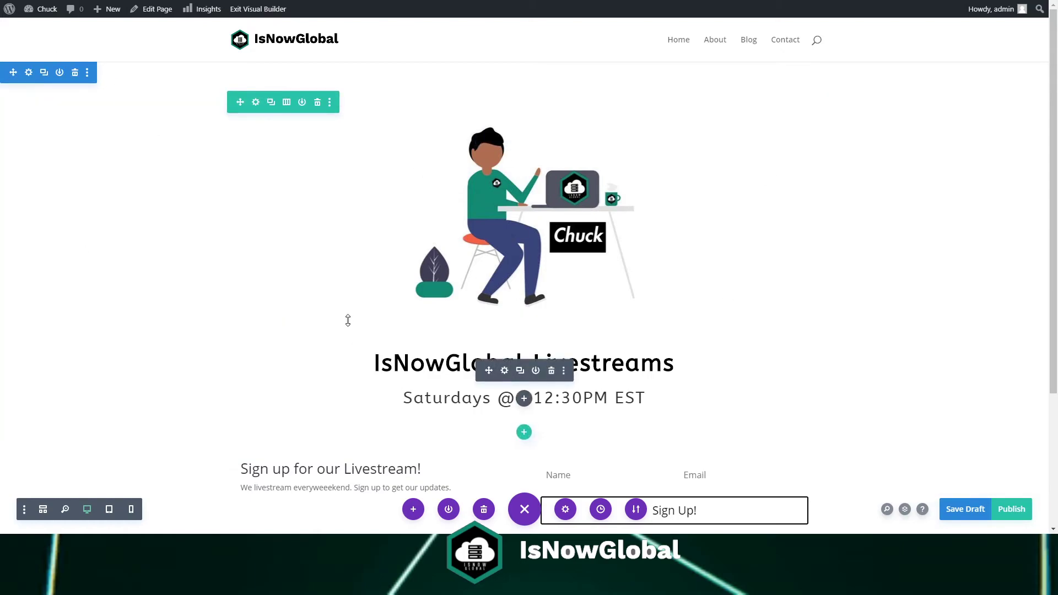
scroll(685, 362, "down", 3)
scroll(686, 364, "up", 1)
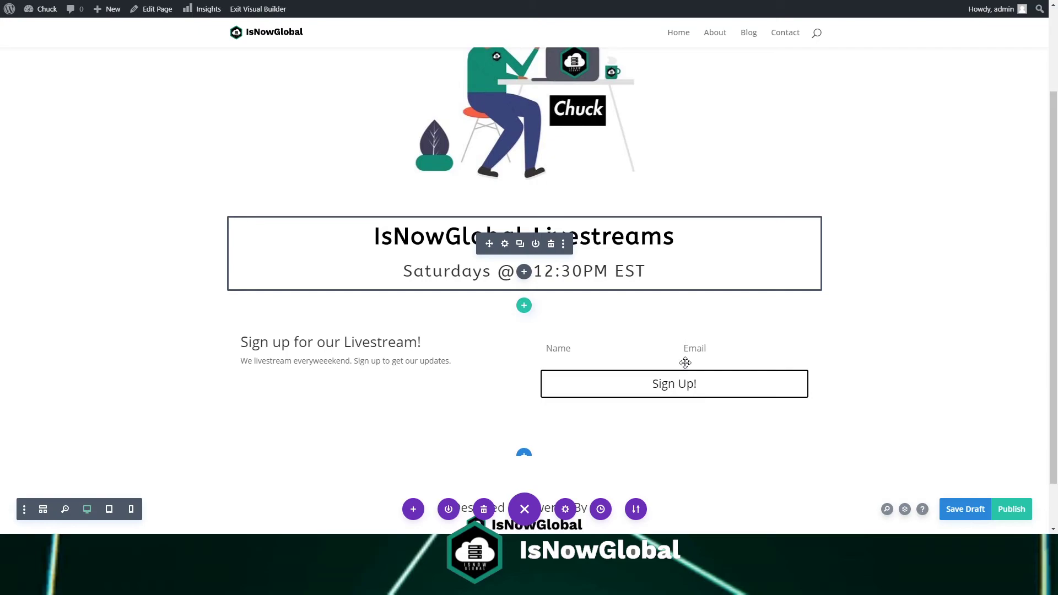
scroll(685, 365, "down", 1)
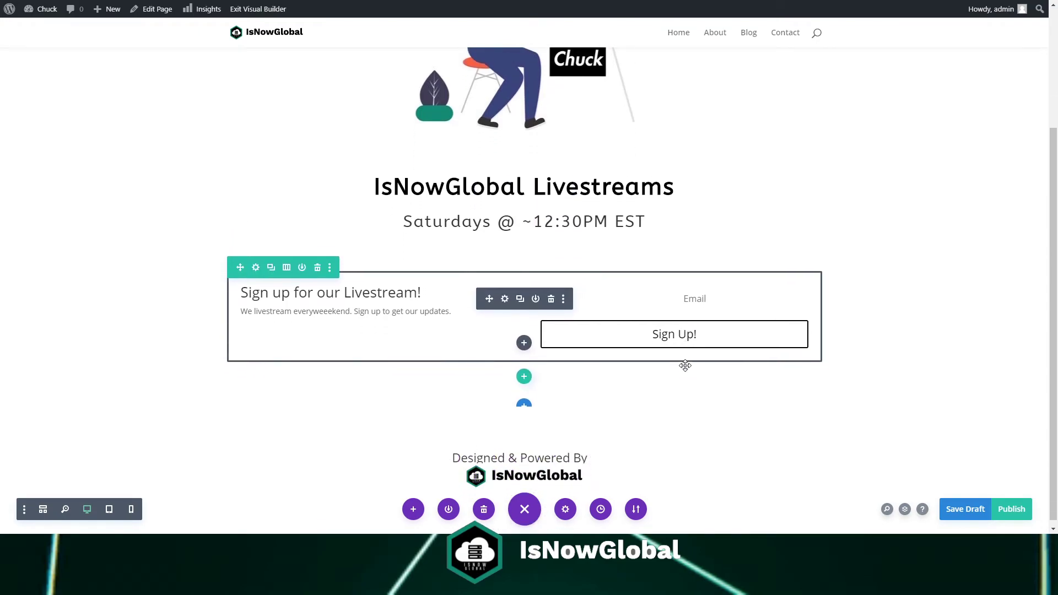
scroll(685, 364, "up", 3)
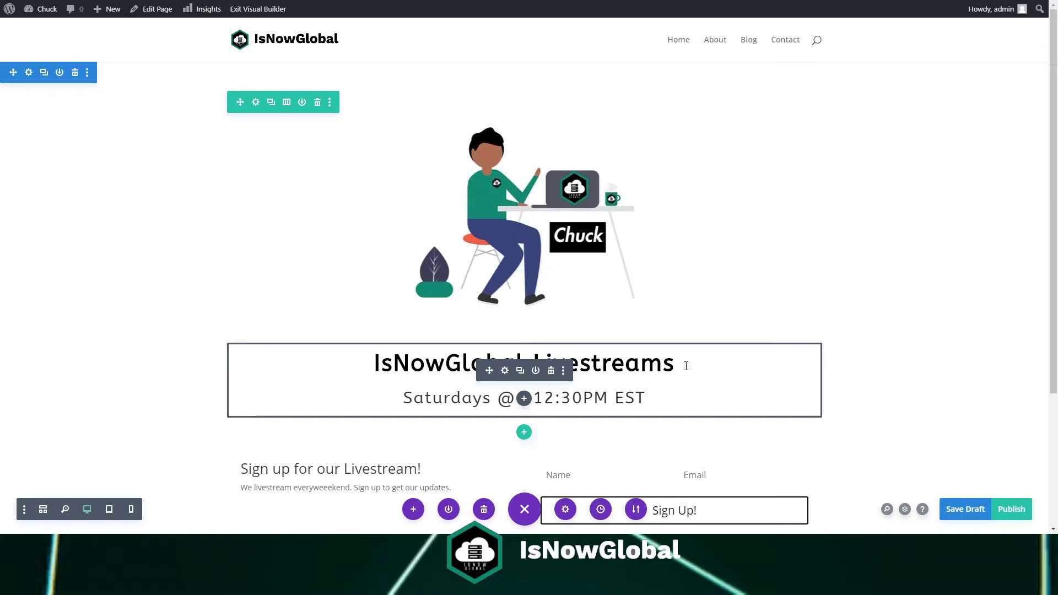
scroll(687, 366, "down", 3)
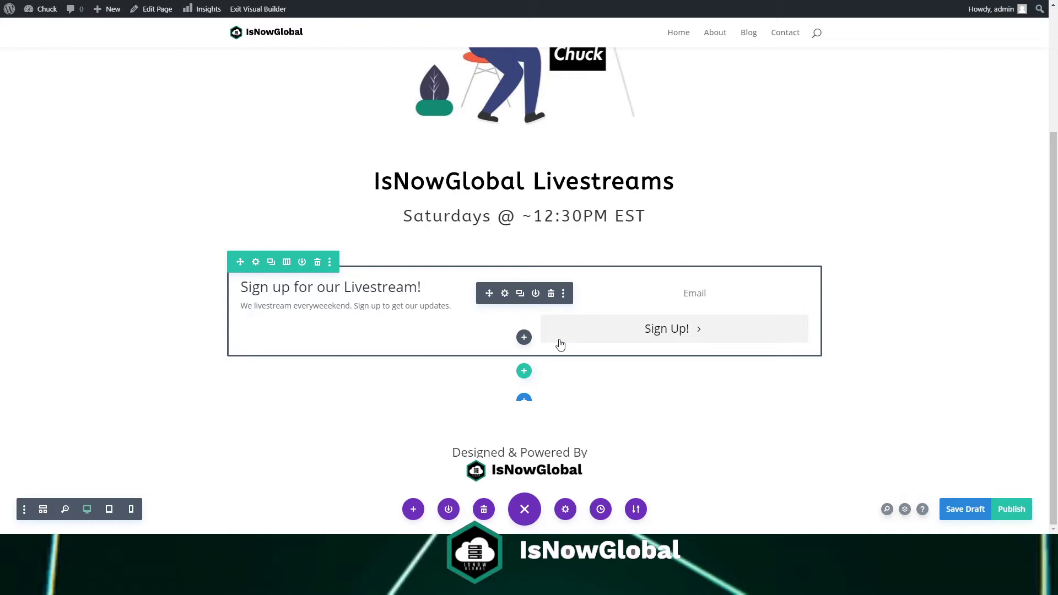
Set the email signup form's success action to redirect to a custom URL and save the page
left_click(506, 295)
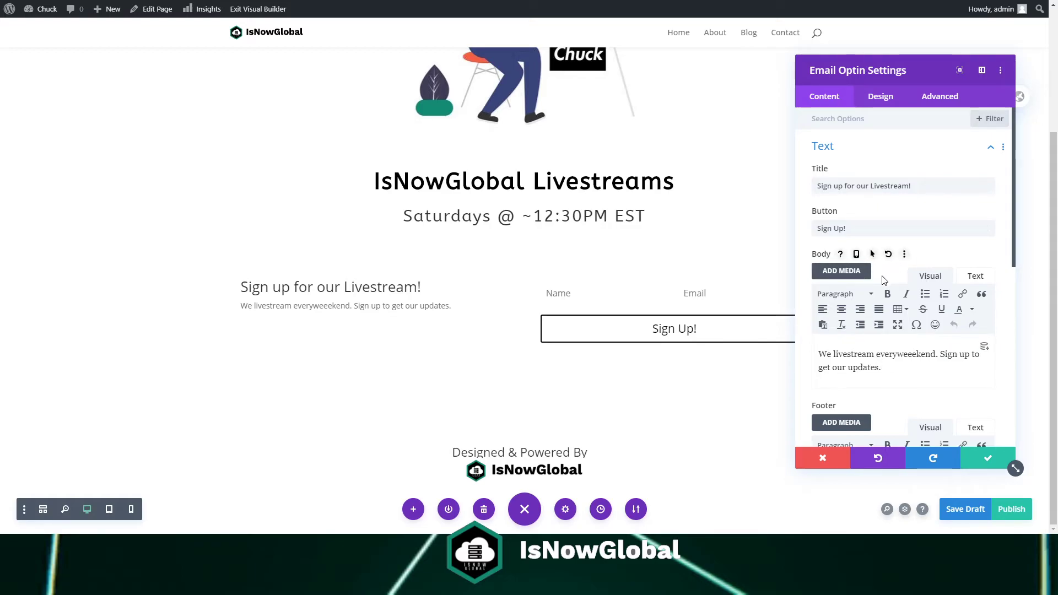
scroll(881, 395, "down", 8)
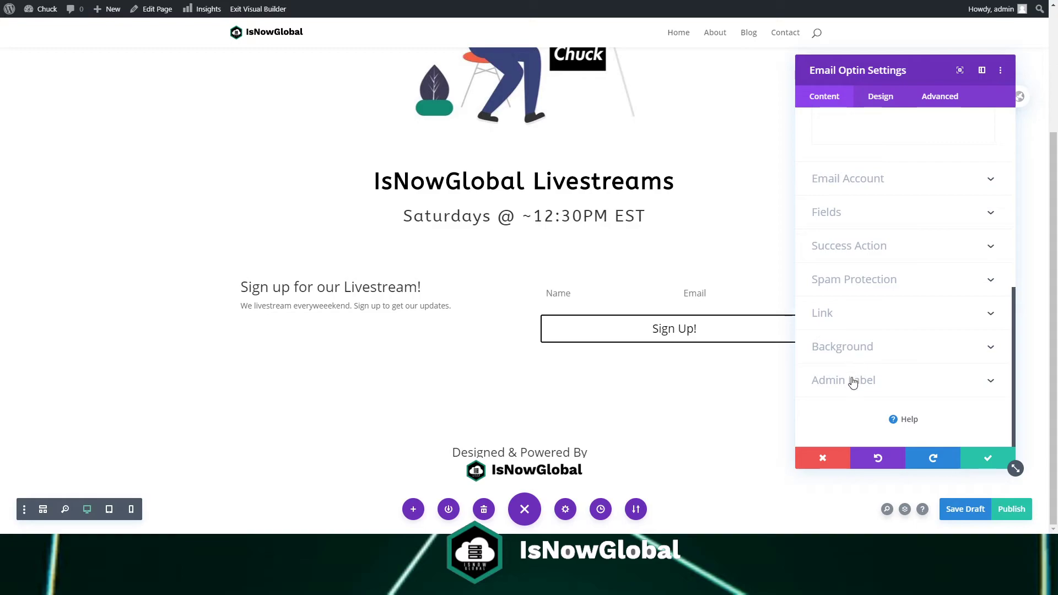
left_click(898, 246)
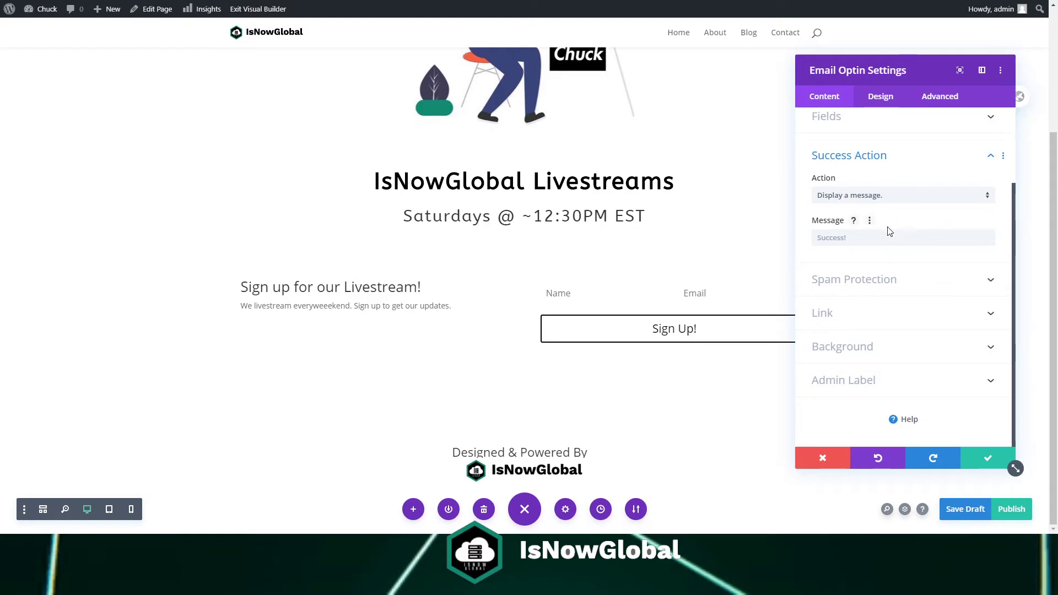
left_click(861, 205)
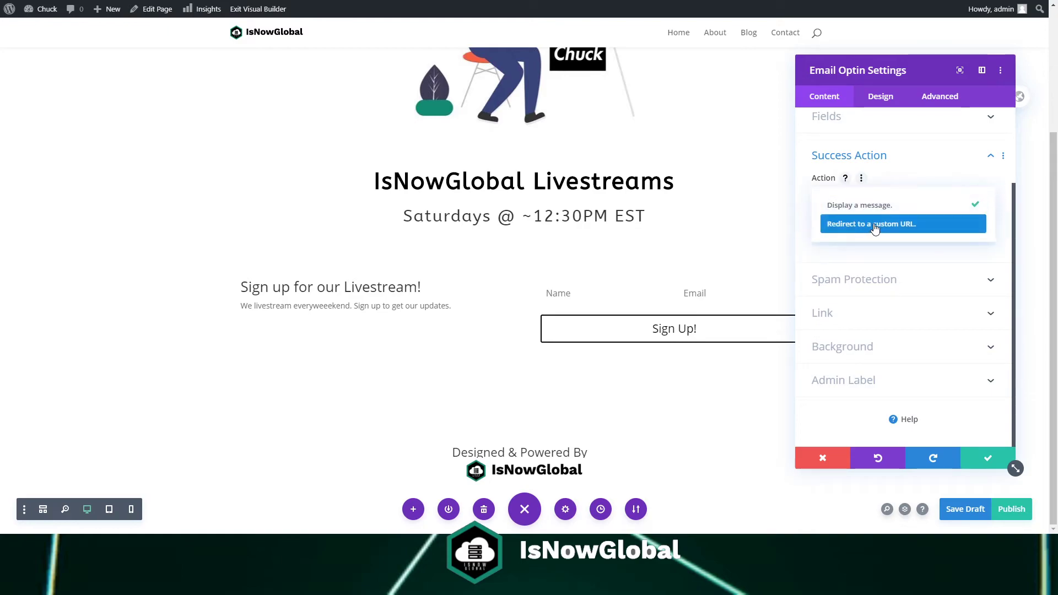
left_click(861, 225)
left_click(861, 232)
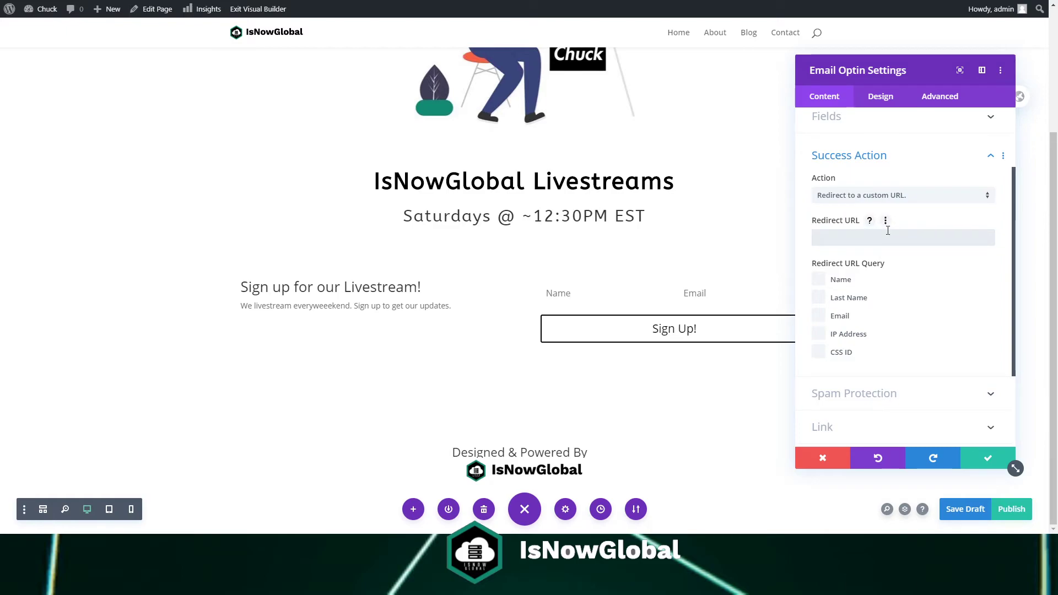
key("ctrl+s")
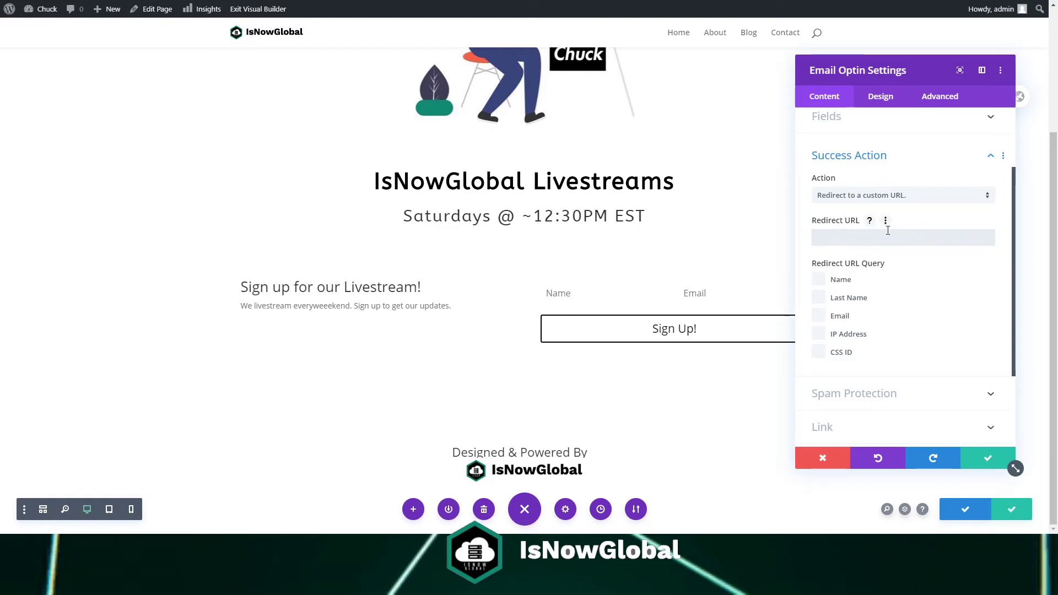
Set the signup form's redirect URL to isnowglobal.com/Live, apply the form settings and save the page
type("isnowglob")
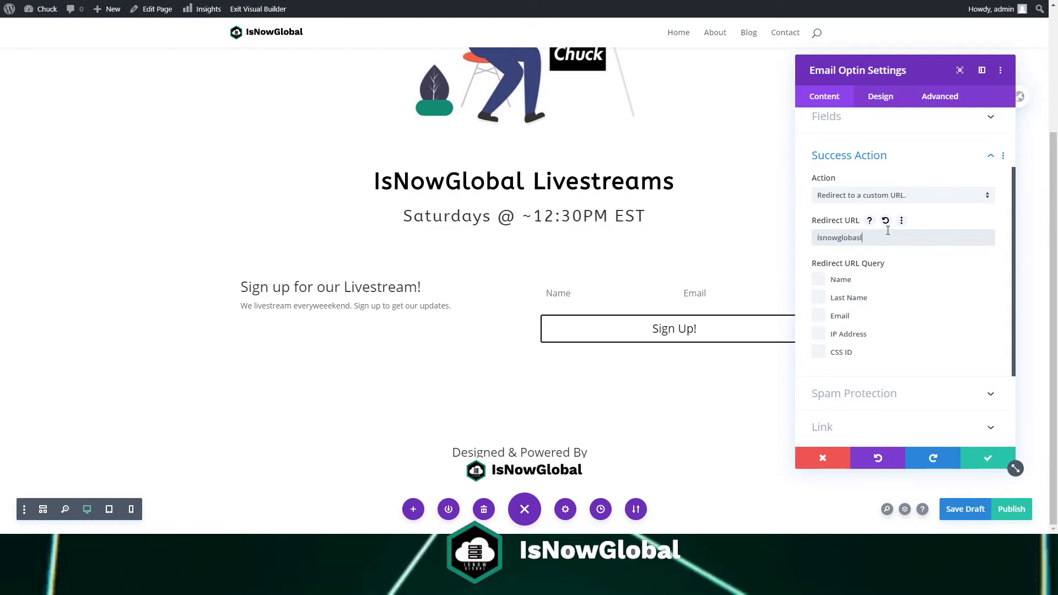
type("al.opmv")
key("BackSpace")
key("BackSpace")
key("BackSpace")
key("BackSpace")
type("com/lives")
key("BackSpace")
key("BackSpace")
key("BackSpace")
key("BackSpace")
key("BackSpace")
type("Live")
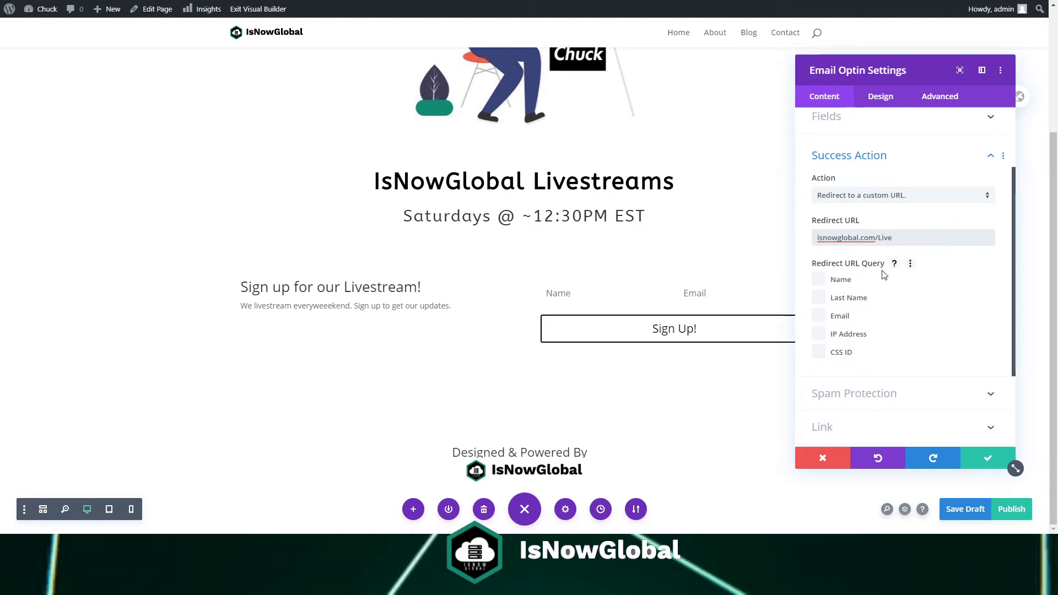
triple_click(885, 237)
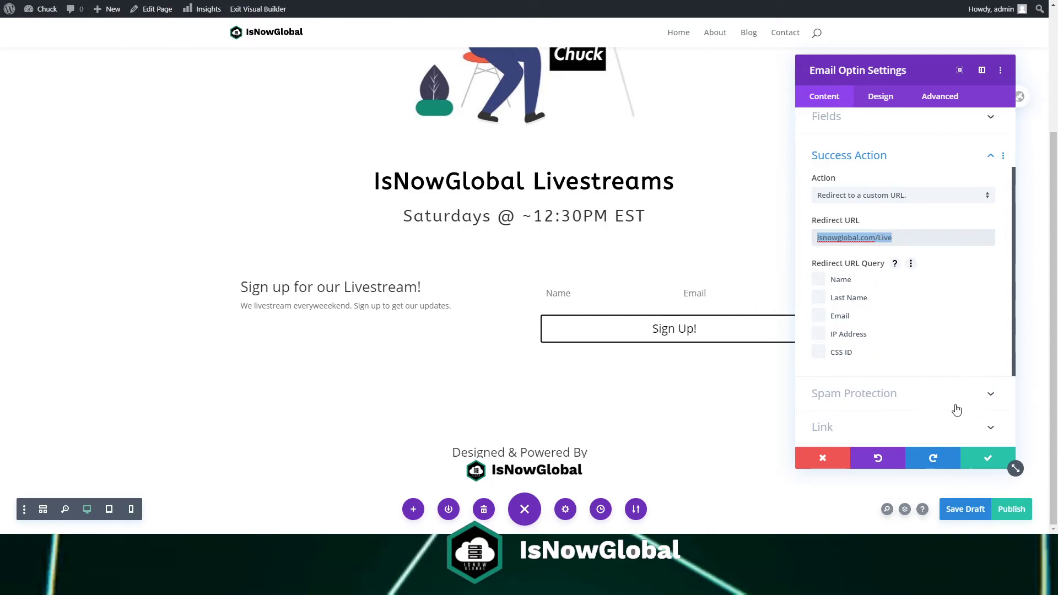
left_click(979, 467)
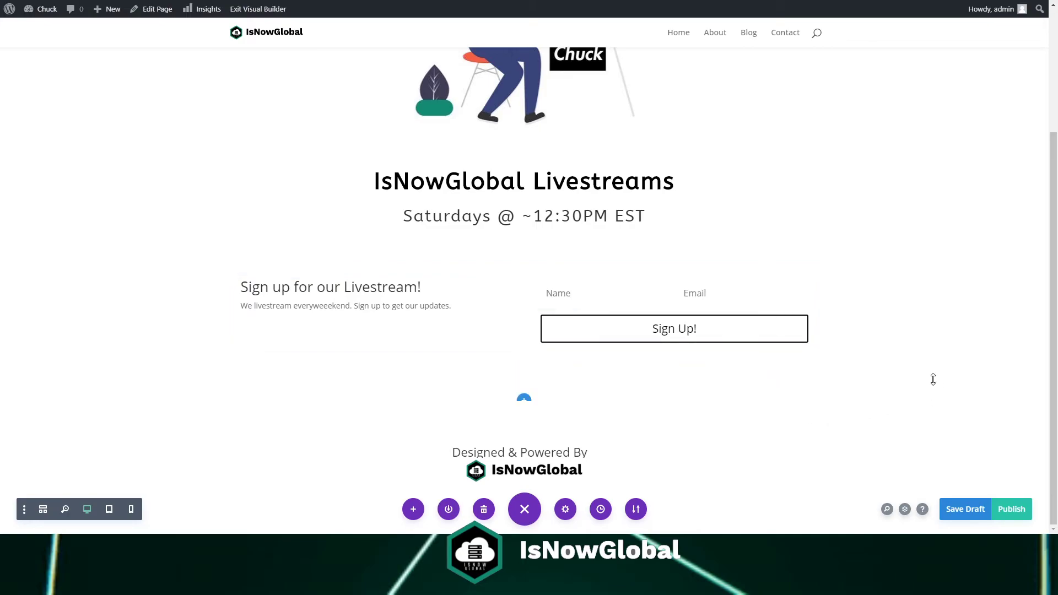
scroll(924, 371, "up", 3)
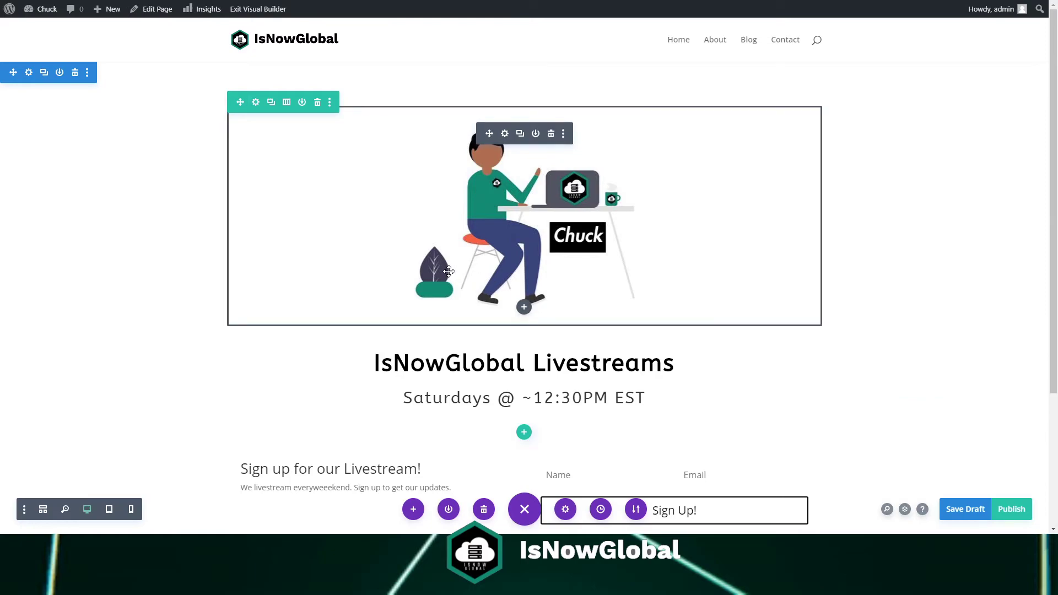
key("ctrl+s")
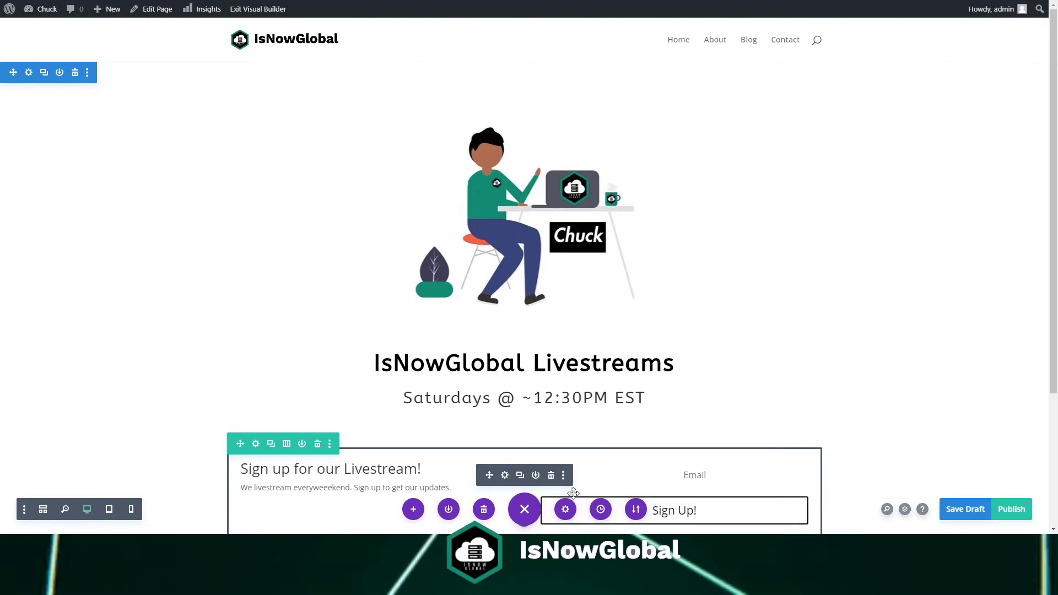
Try reverting the page to the preceding Edited Email Optin state in the editing history
left_click(601, 509)
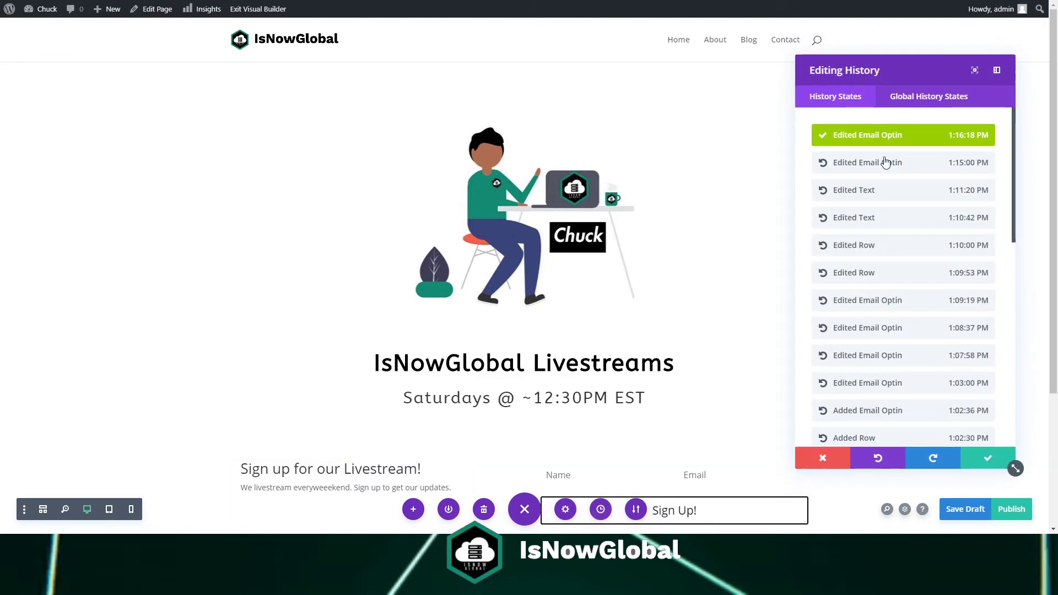
left_click(886, 162)
left_click(809, 459)
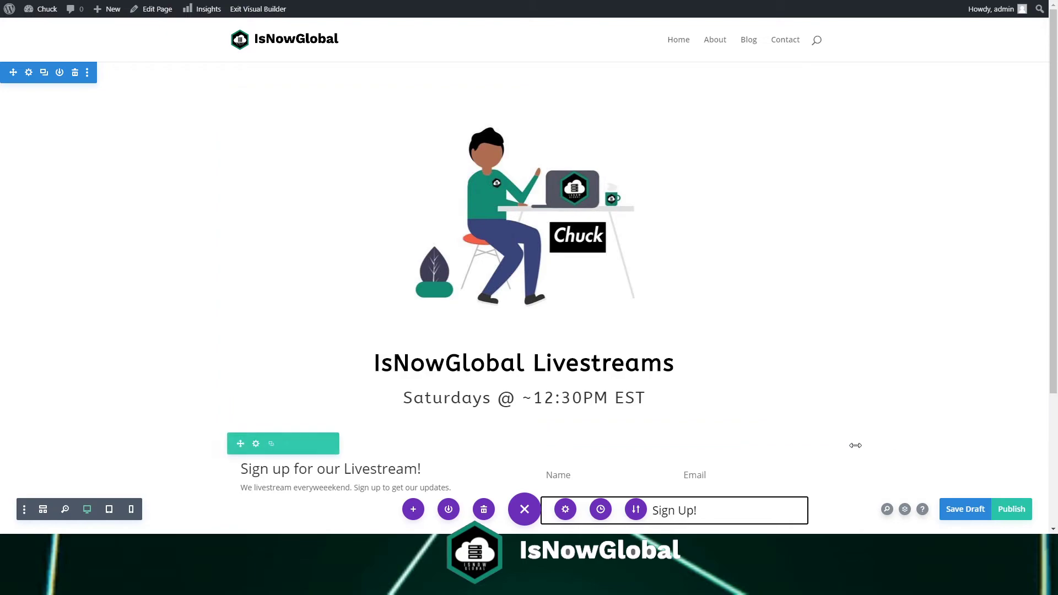
Try blue #0c71c3, orange #e09900 and yellow #edf000 from the saved colors as the section's background
left_click(28, 73)
left_click(880, 190)
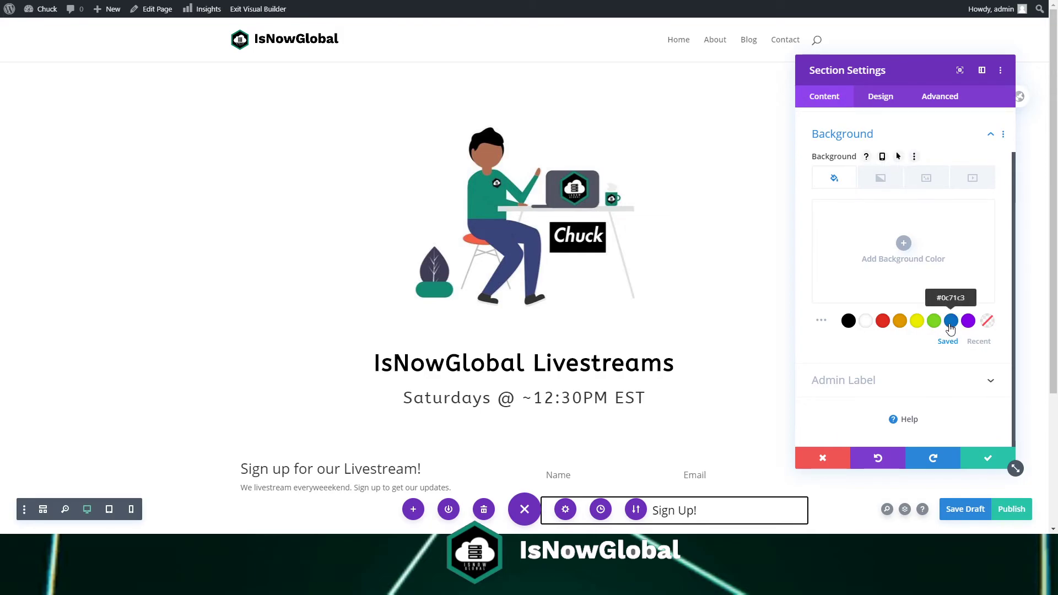
left_click(951, 323)
scroll(770, 342, "down", 3)
scroll(771, 345, "up", 3)
left_click(900, 322)
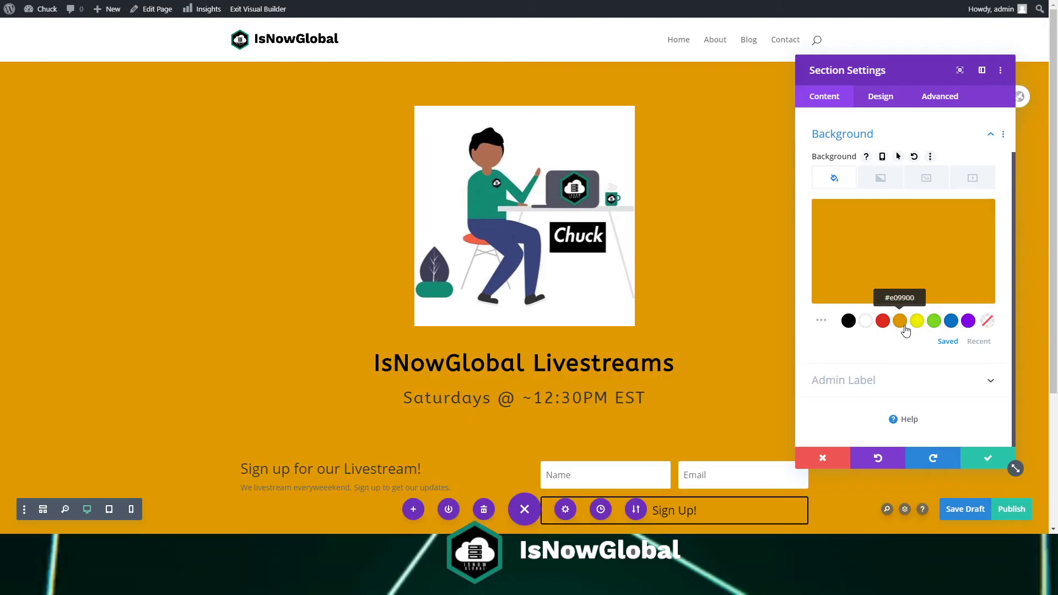
left_click(918, 322)
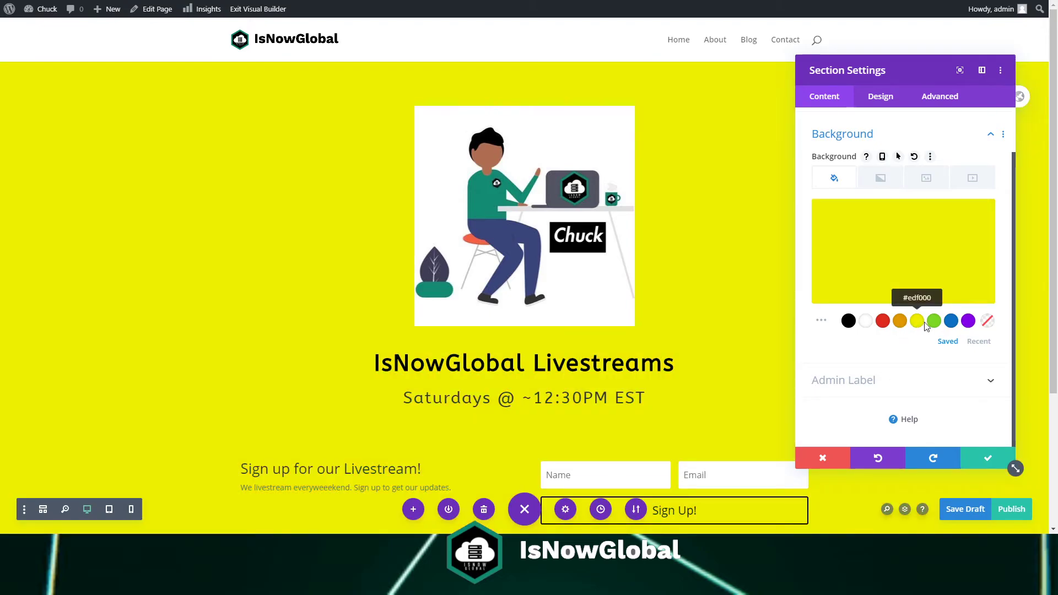
Try the recently used black #000000, orange #e09900 and blue #0c71c3 as the section's background color
left_click(979, 343)
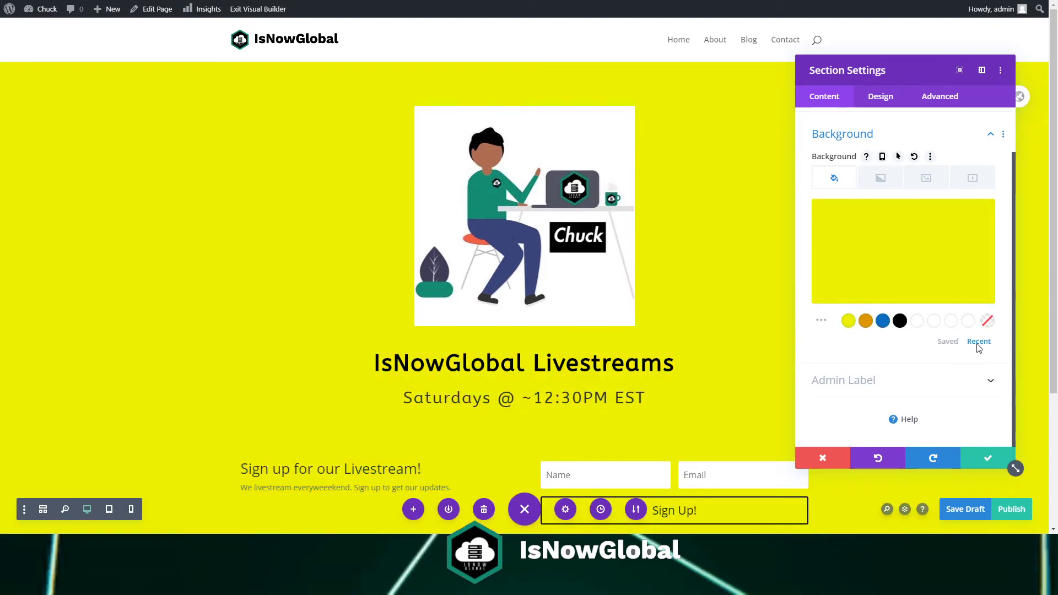
left_click(901, 322)
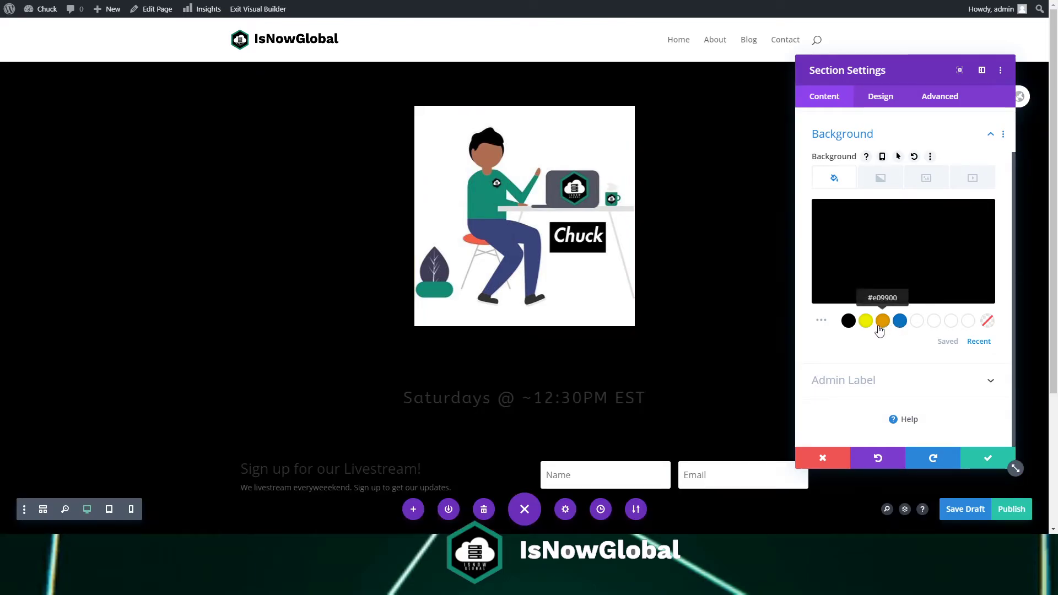
left_click(881, 325)
left_click(866, 324)
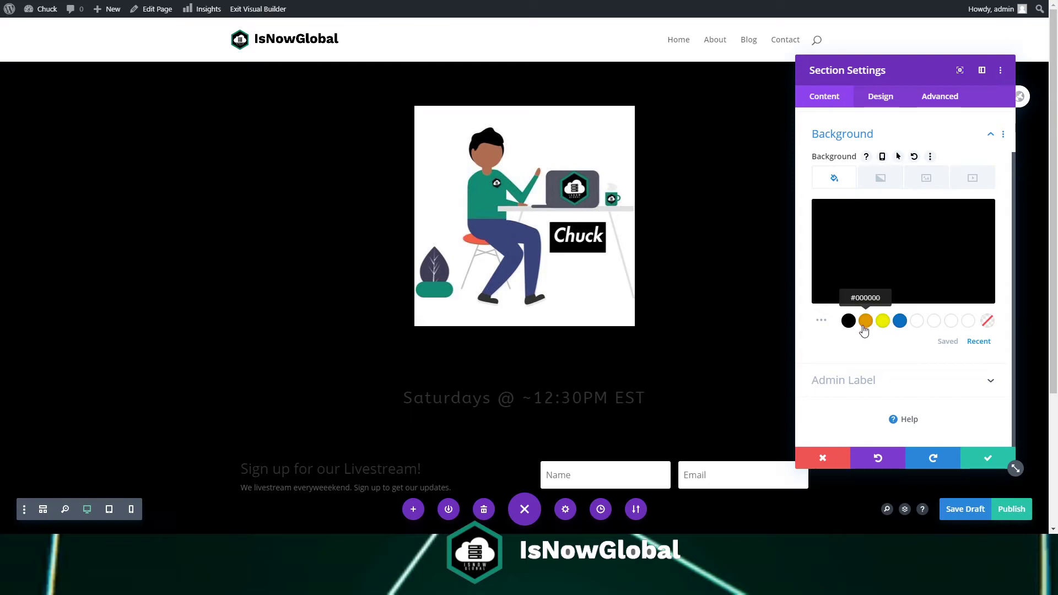
left_click(901, 321)
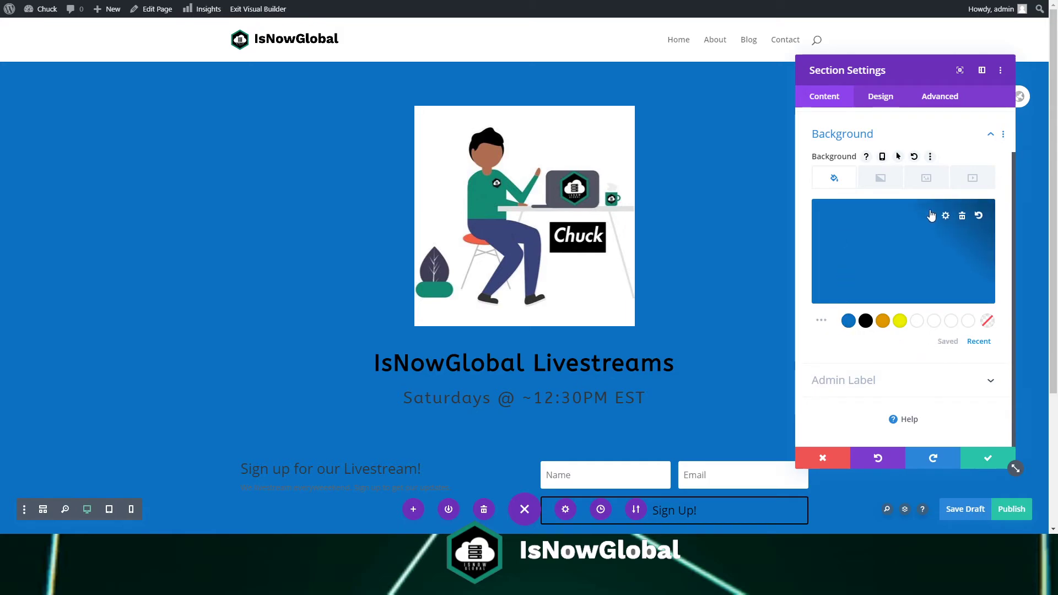
Try the custom hex colors #1347b0 and #1374b0 for the section's background
left_click(946, 216)
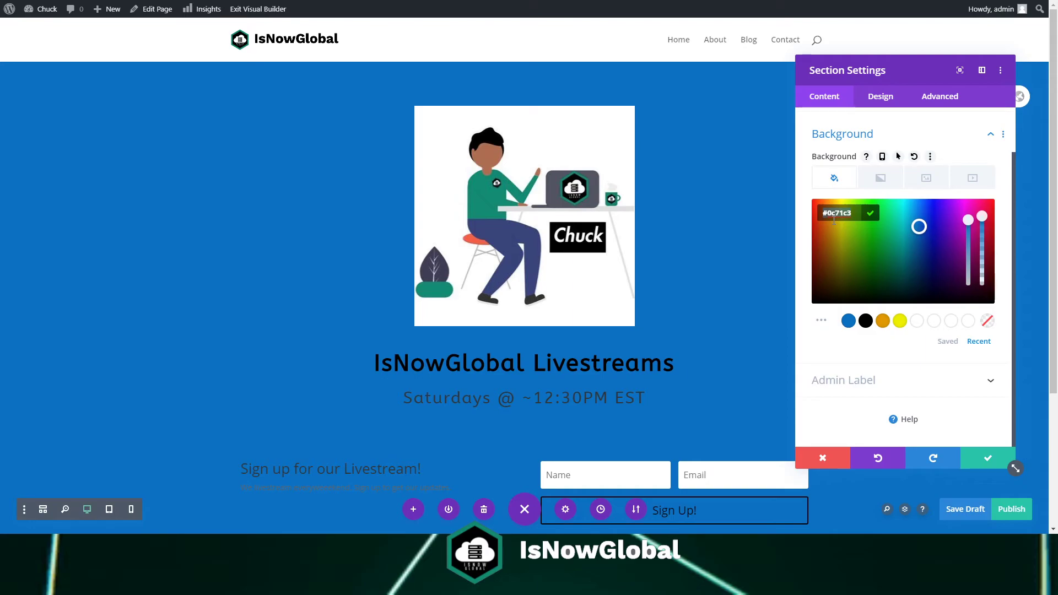
double_click(833, 220)
key("BackSpace")
type("1347b0")
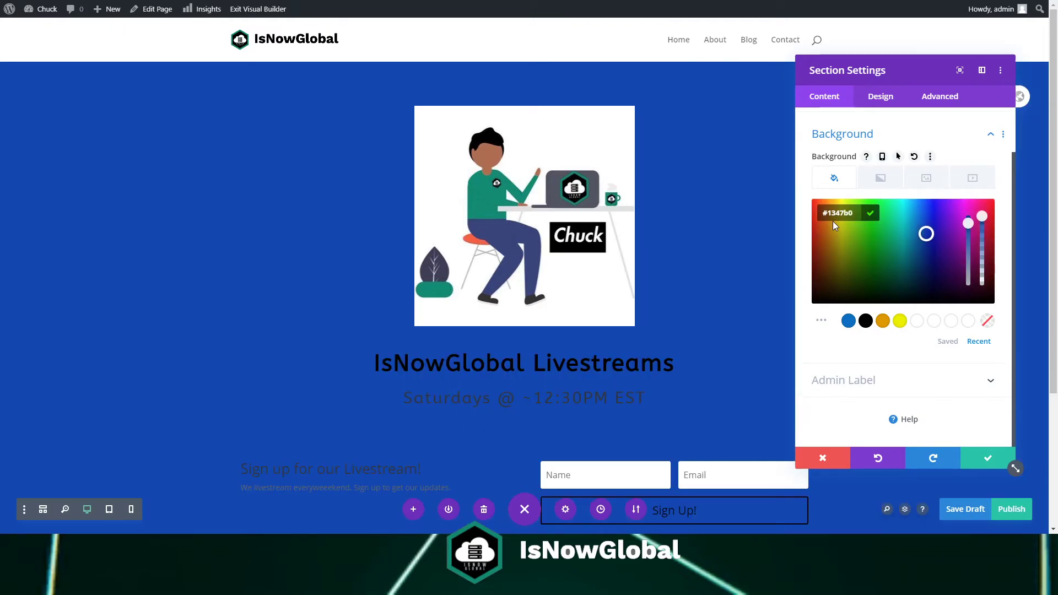
key("BackSpace")
key("BackSpace")
key("BackSpace")
key("BackSpace")
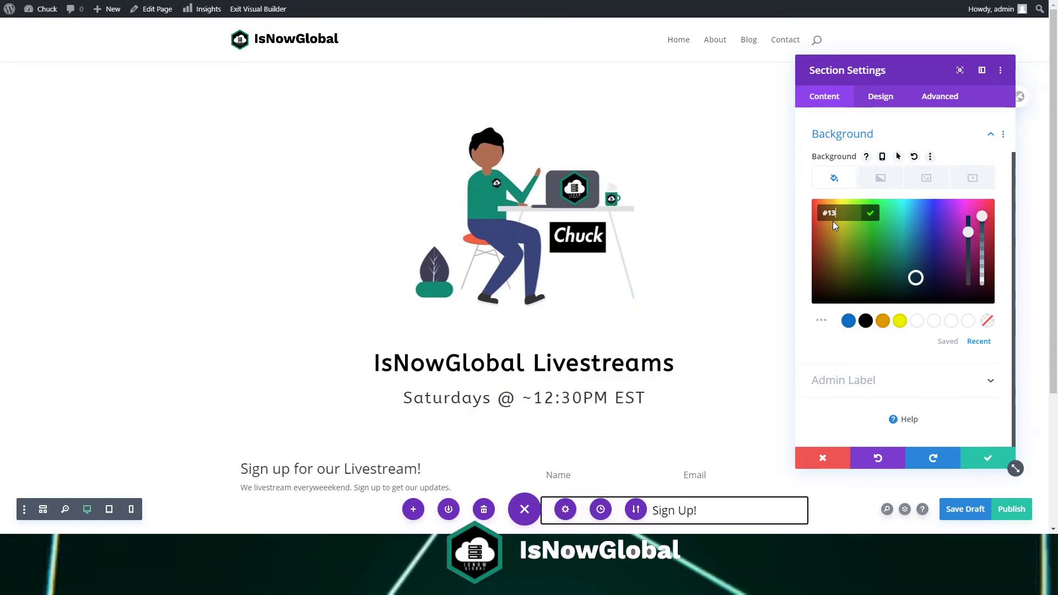
type("74b0")
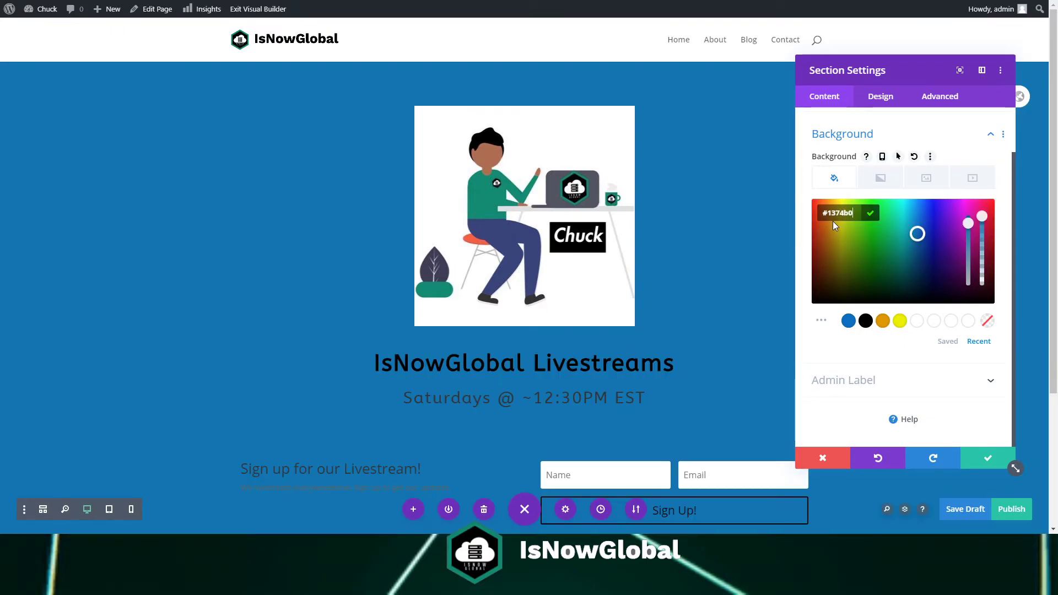
Set the section's background color to the green #137b40 and apply the section settings
key("BackSpace")
key("BackSpace")
key("BackSpace")
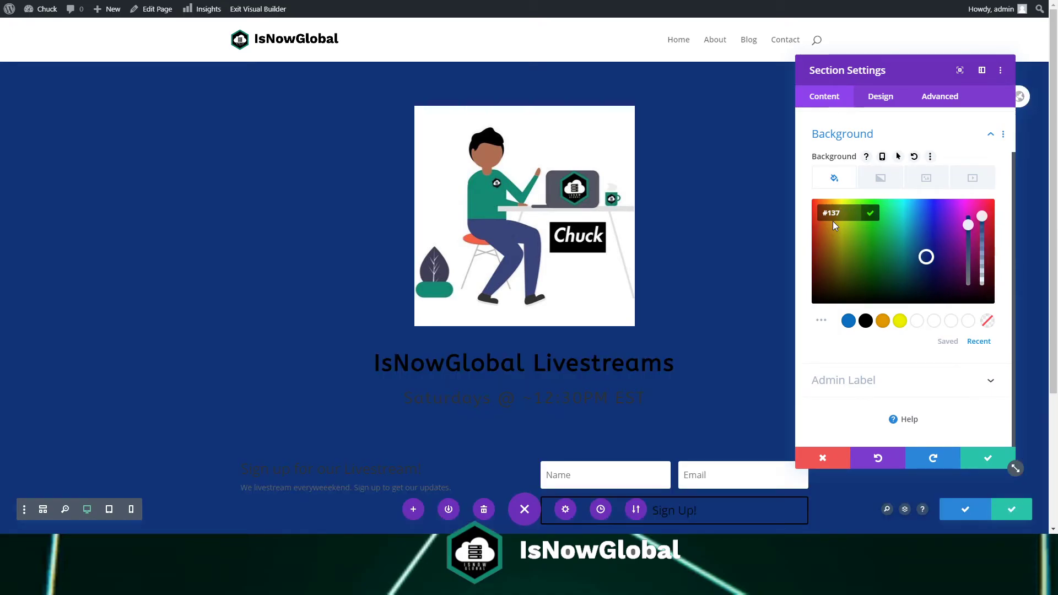
type("b40")
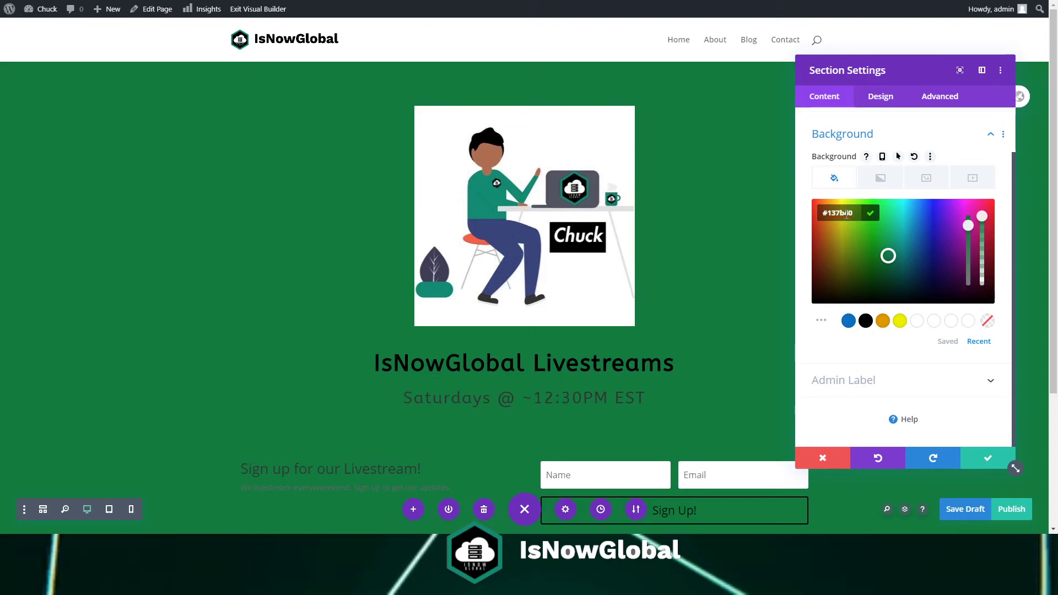
left_click(988, 458)
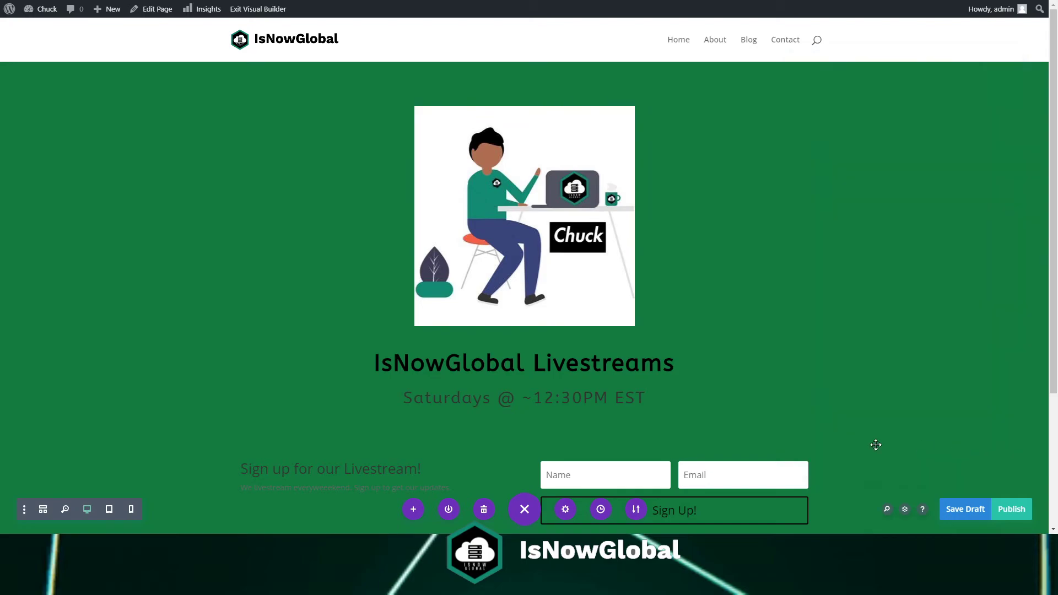
Set the text color of the livestream title and schedule text module to Light
scroll(962, 342, "down", 3)
scroll(962, 328, "up", 3)
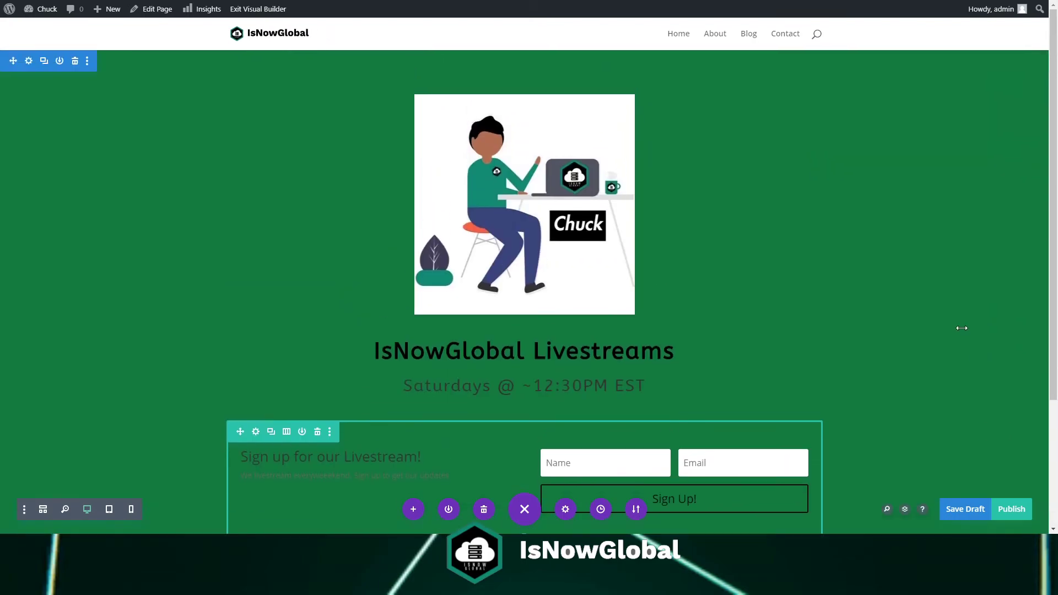
scroll(962, 331, "up", 1)
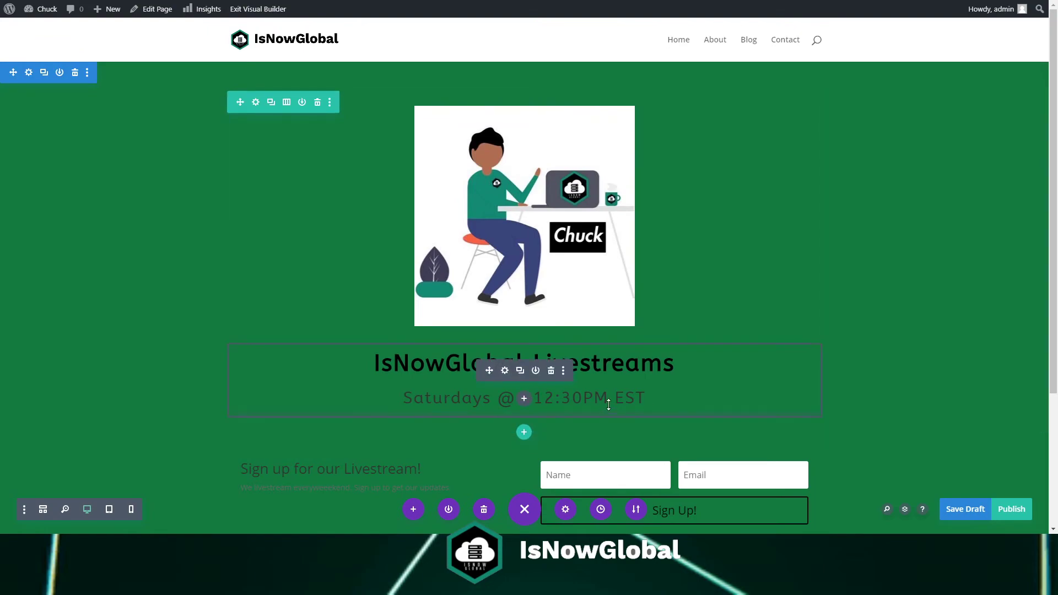
left_click(505, 376)
left_click(874, 99)
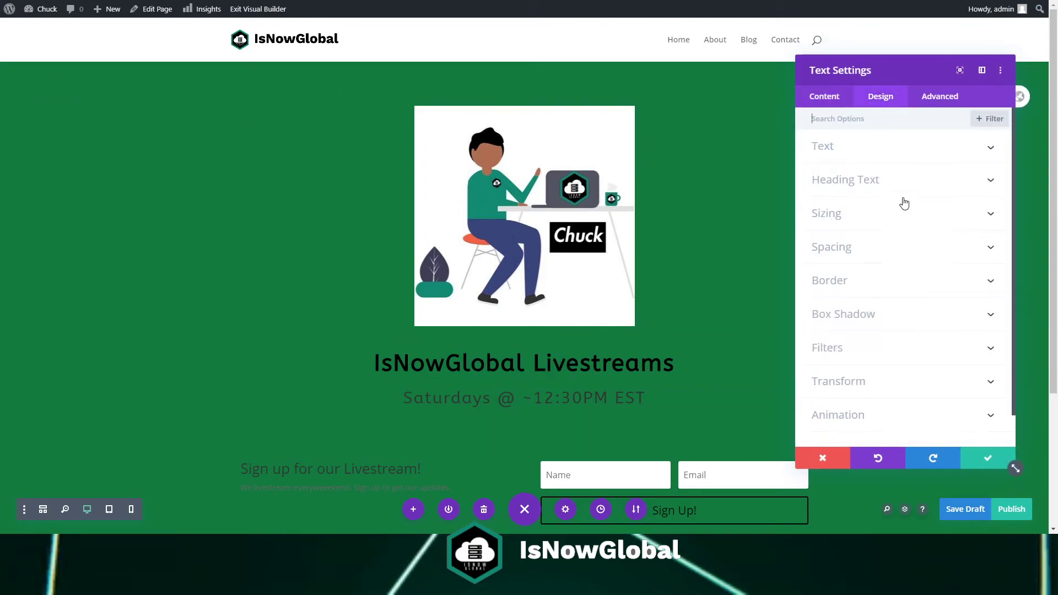
left_click(896, 216)
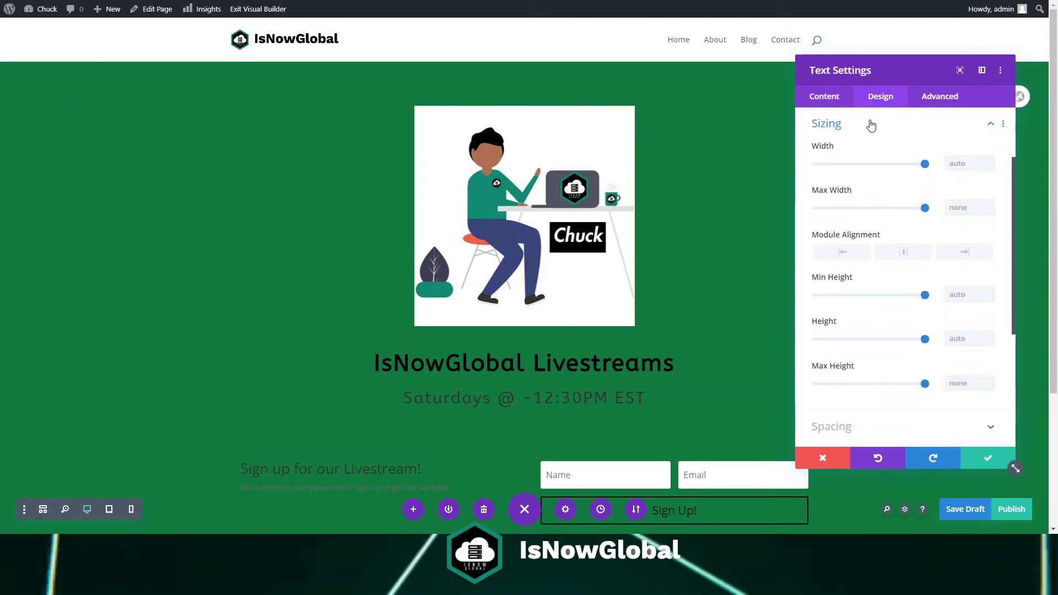
left_click(870, 125)
left_click(877, 126)
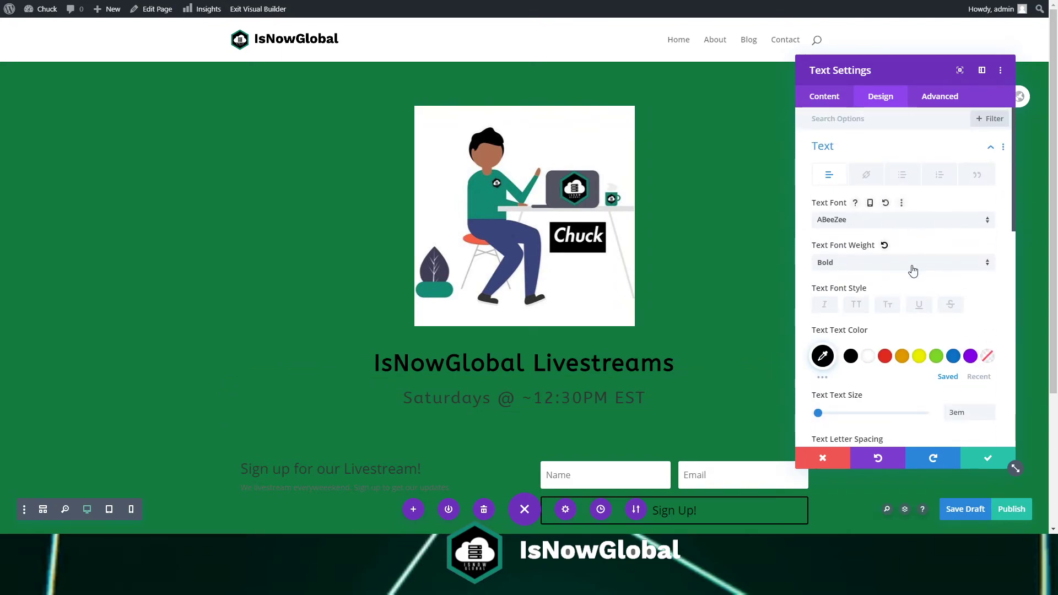
scroll(913, 286, "down", 5)
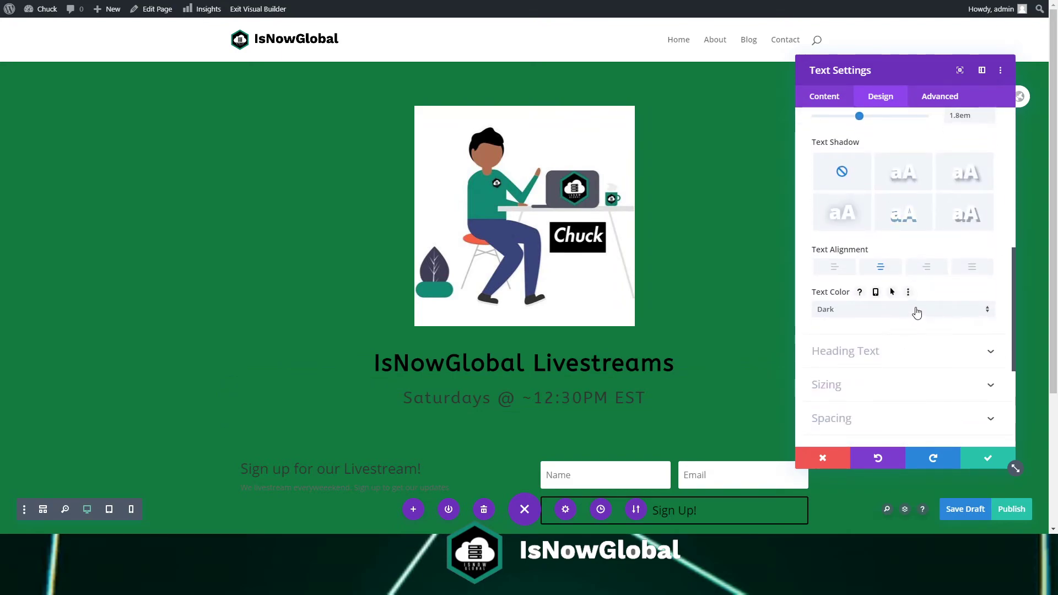
left_click(917, 310)
left_click(917, 319)
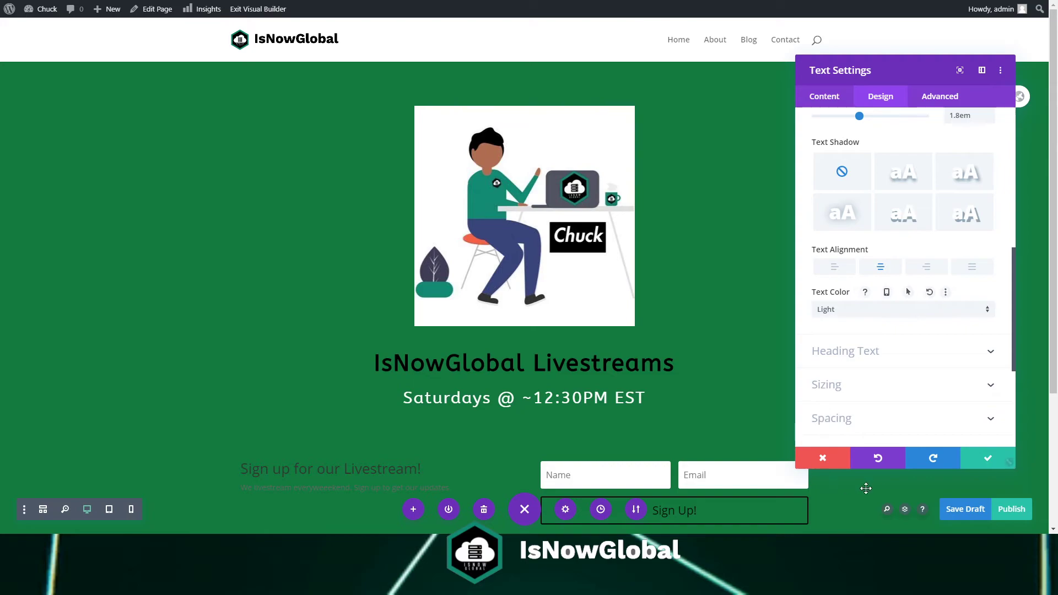
Look through the heading text options of the livestream title module
scroll(881, 237, "down", 5)
scroll(904, 308, "up", 5)
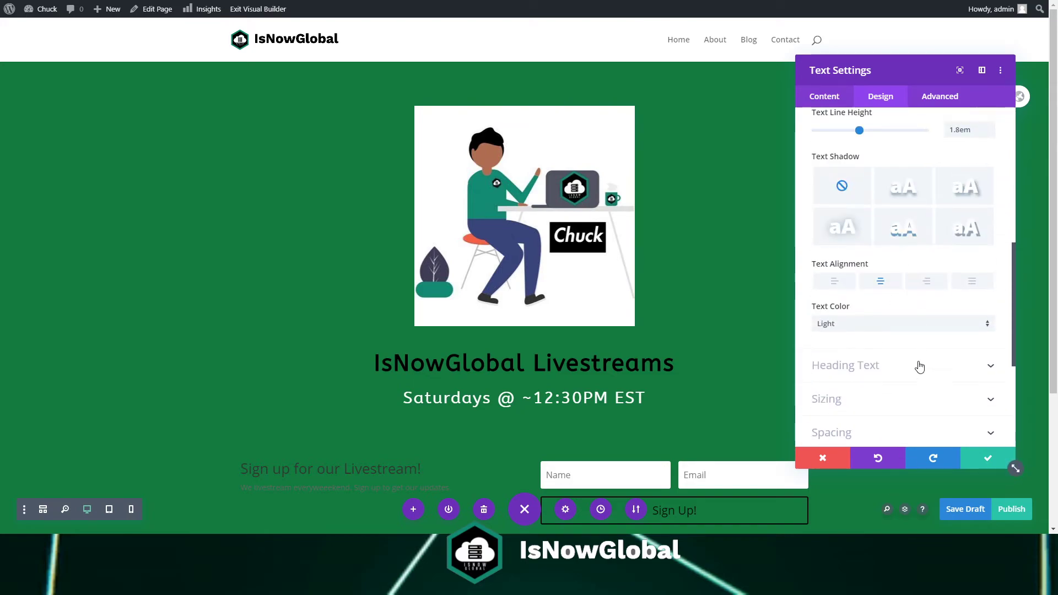
left_click(918, 366)
scroll(911, 378, "up", 2)
scroll(899, 375, "down", 4)
scroll(882, 308, "up", 2)
scroll(878, 263, "up", 4)
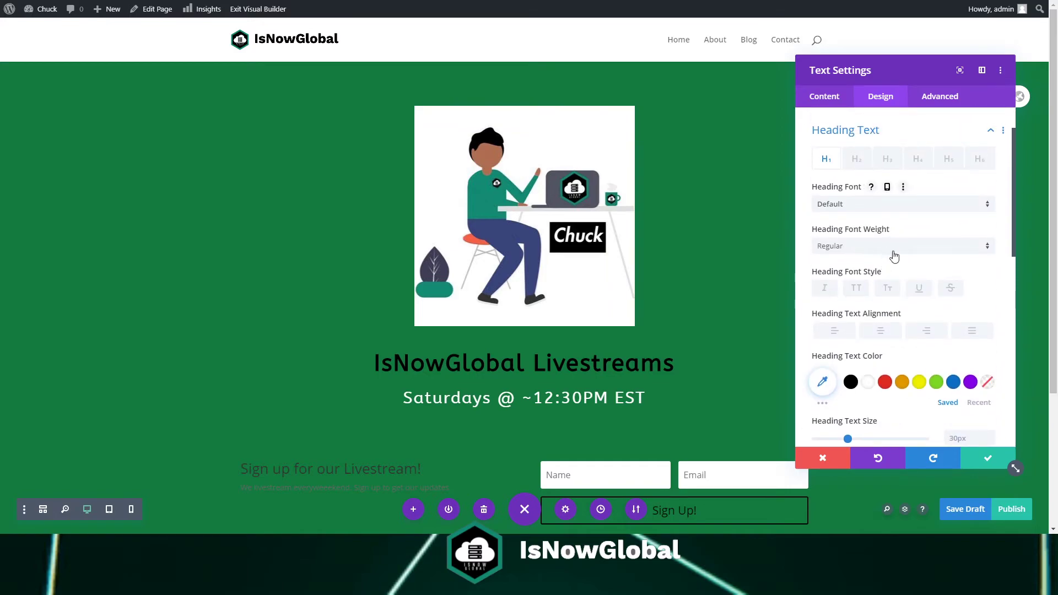
scroll(893, 259, "down", 3)
scroll(895, 263, "down", 3)
scroll(894, 265, "up", 5)
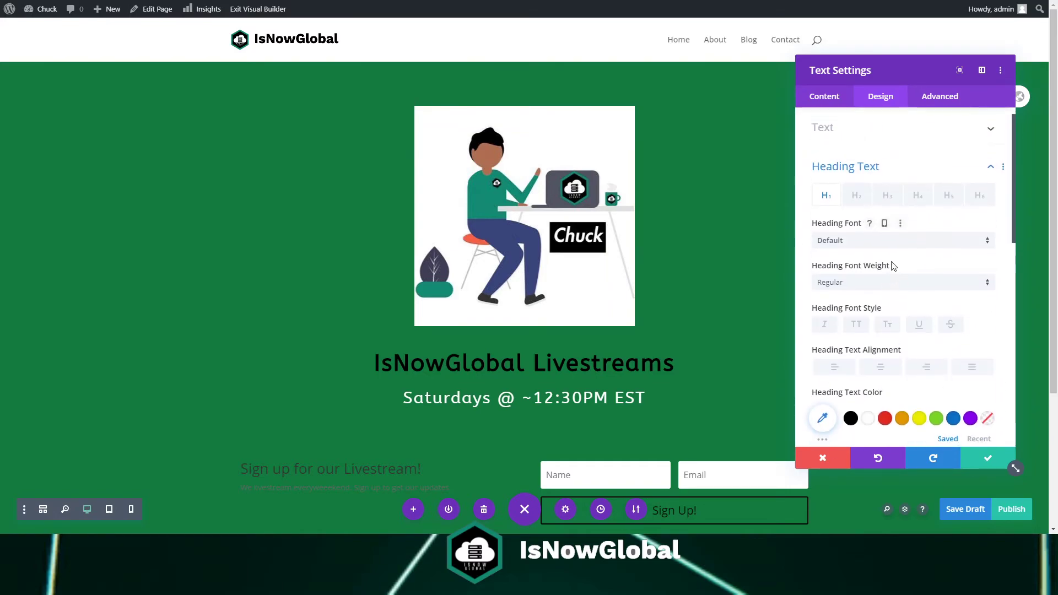
Reset the livestream title's custom black text color to its default and apply the text settings
left_click(867, 148)
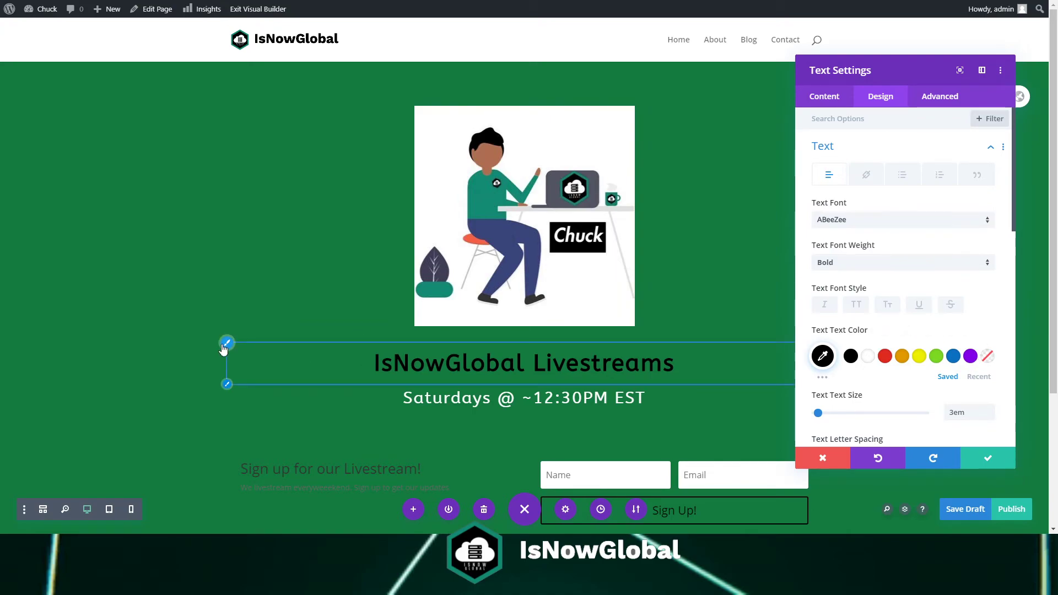
scroll(862, 364, "down", 3)
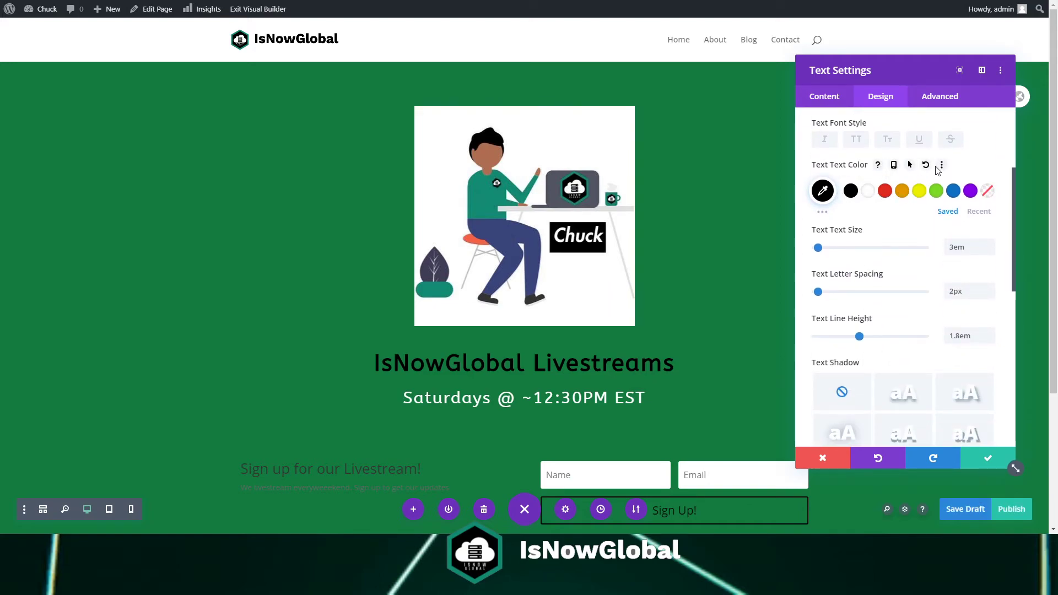
left_click(926, 166)
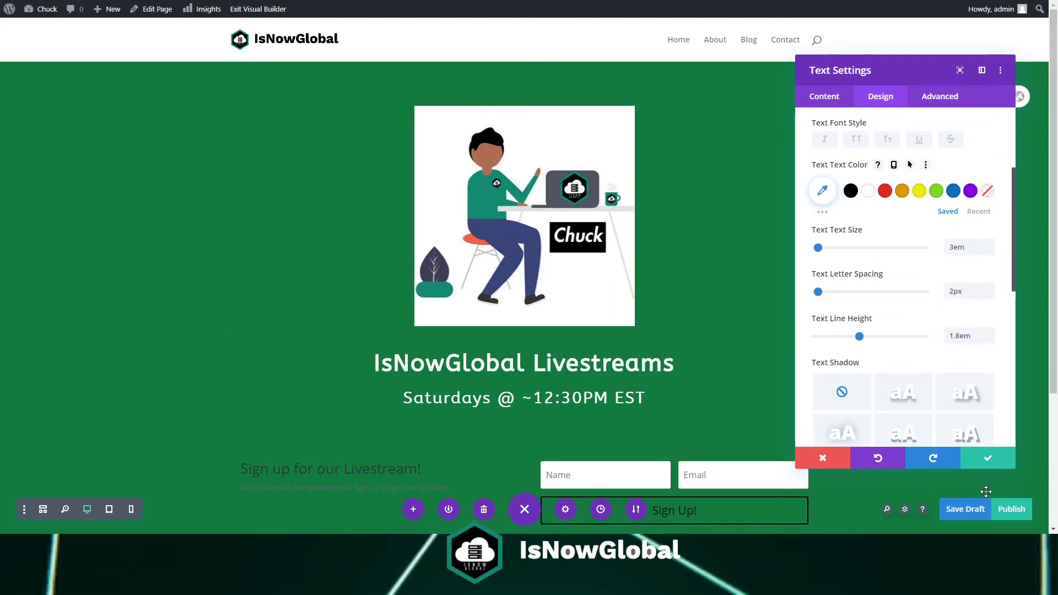
left_click(984, 453)
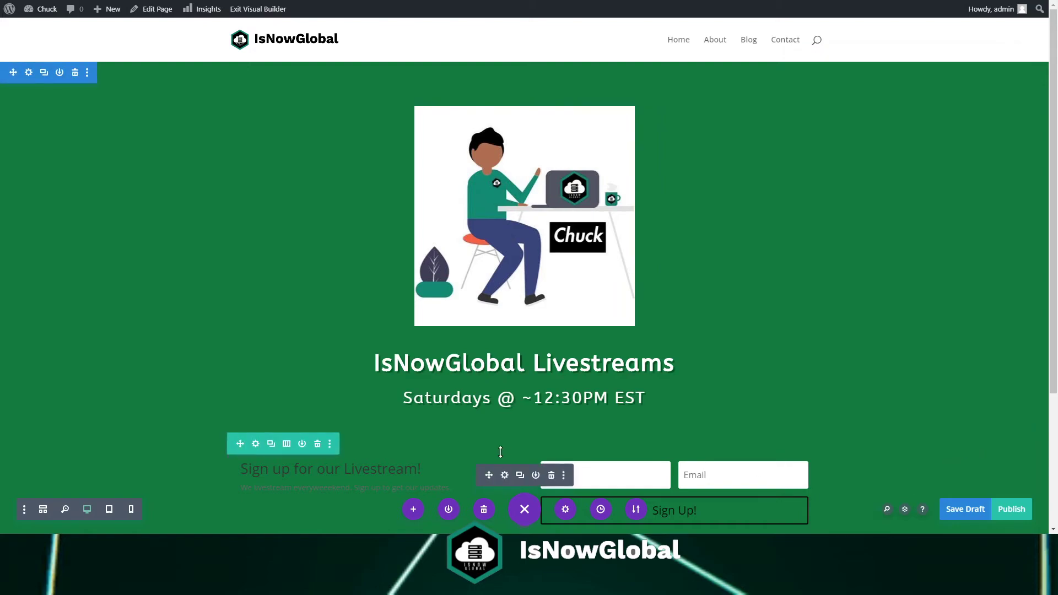
scroll(348, 427, "down", 3)
left_click(255, 262)
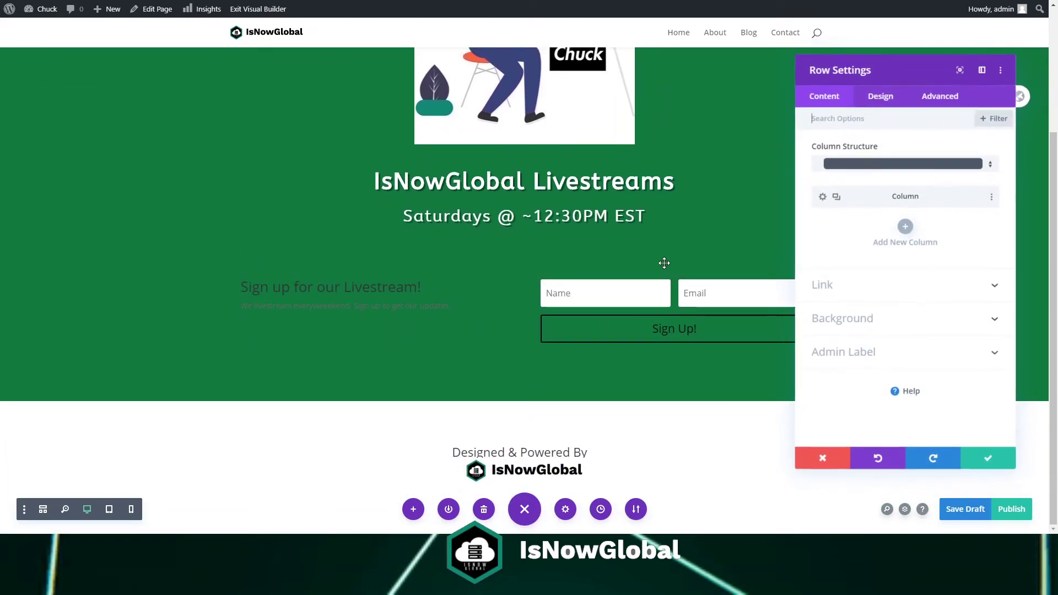
left_click(877, 97)
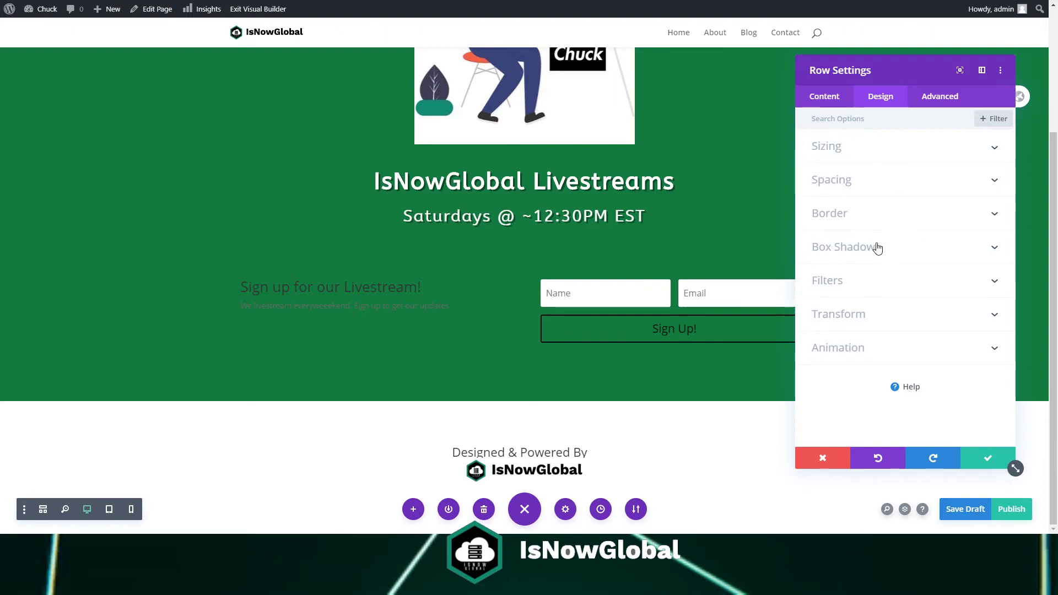
left_click(825, 100)
left_click(878, 98)
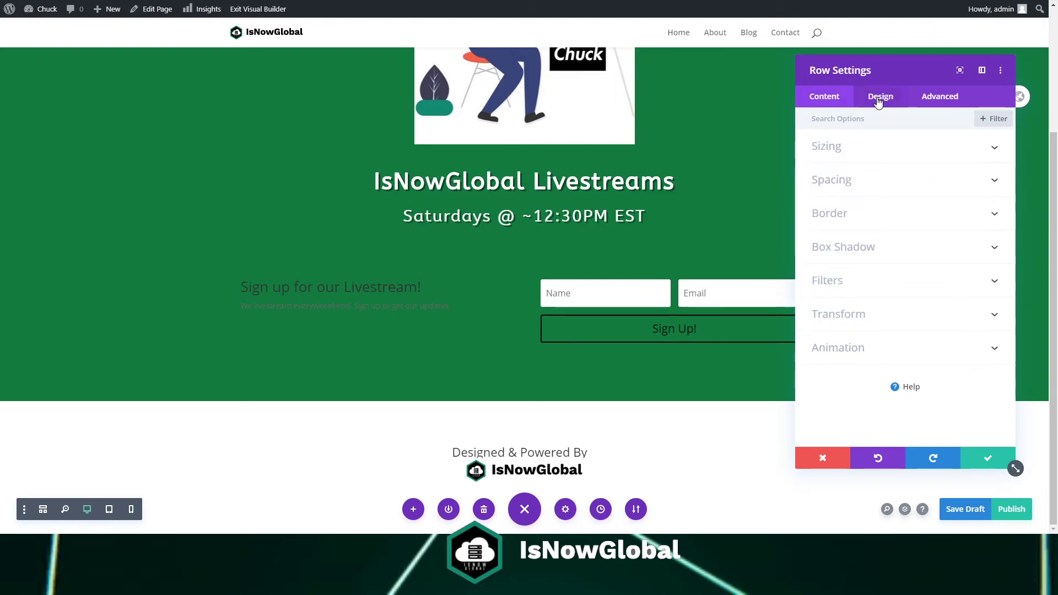
left_click(814, 105)
left_click(819, 460)
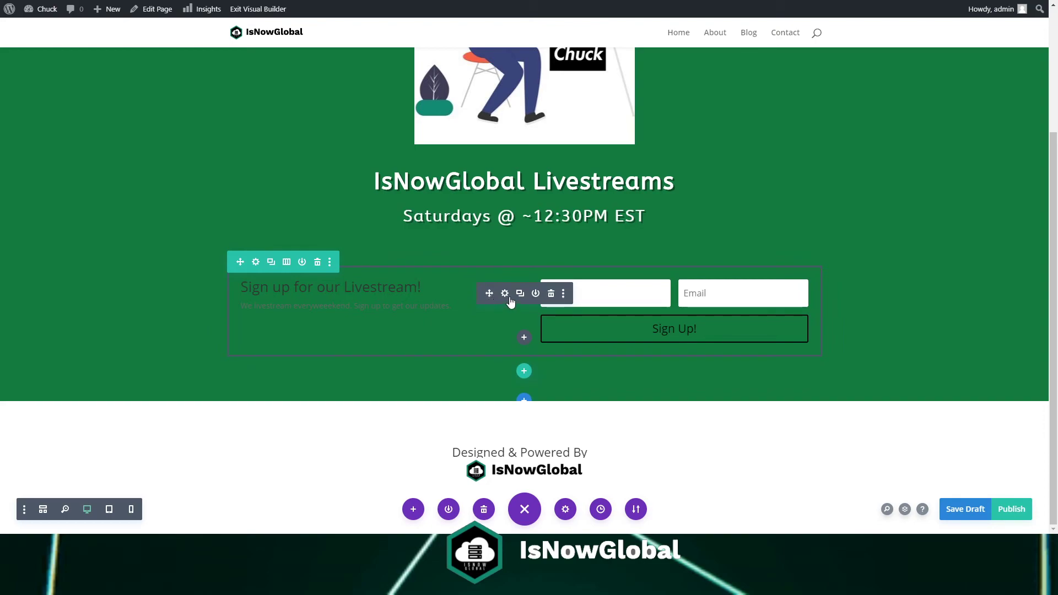
Set the email signup form's text color to Light
left_click(505, 293)
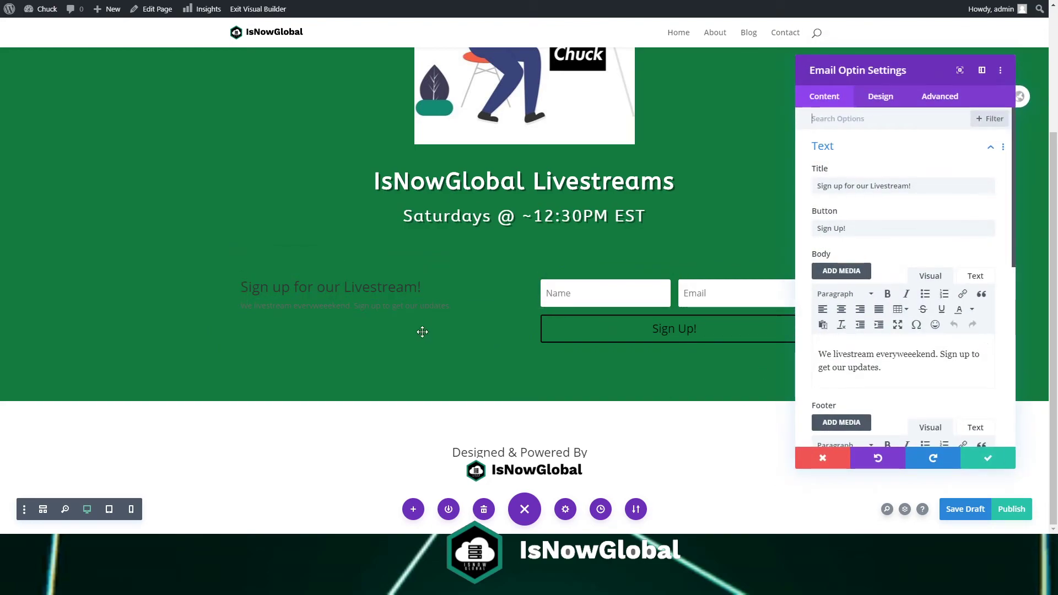
left_click(882, 103)
left_click(863, 215)
left_click(885, 209)
left_click(884, 223)
left_click(882, 208)
left_click(874, 215)
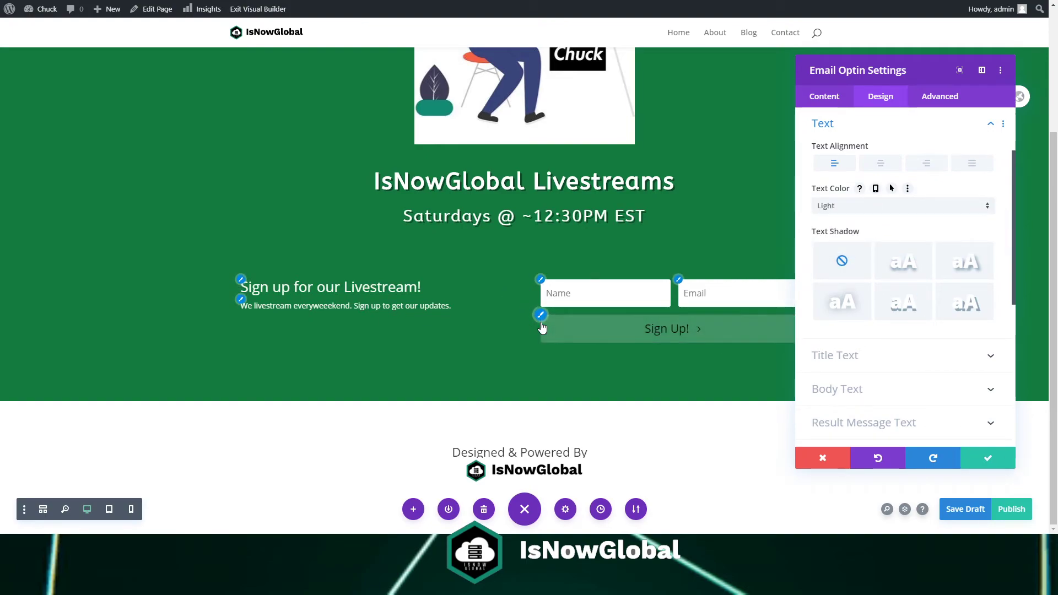
Set the Sign Up! button's text color to white and apply the email signup form's settings
scroll(881, 226, "down", 3)
left_click(860, 323)
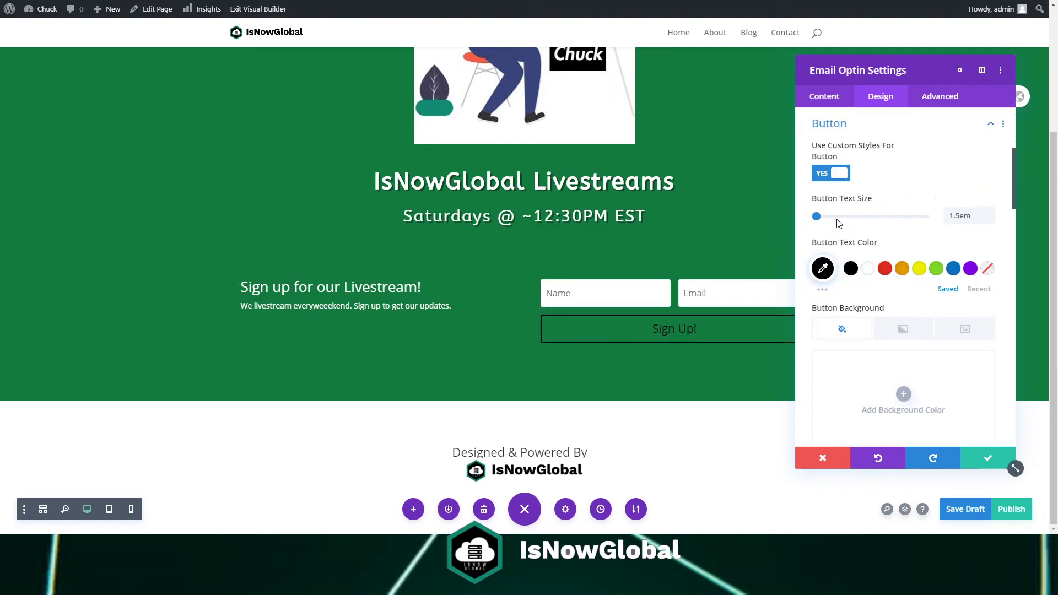
left_click(987, 459)
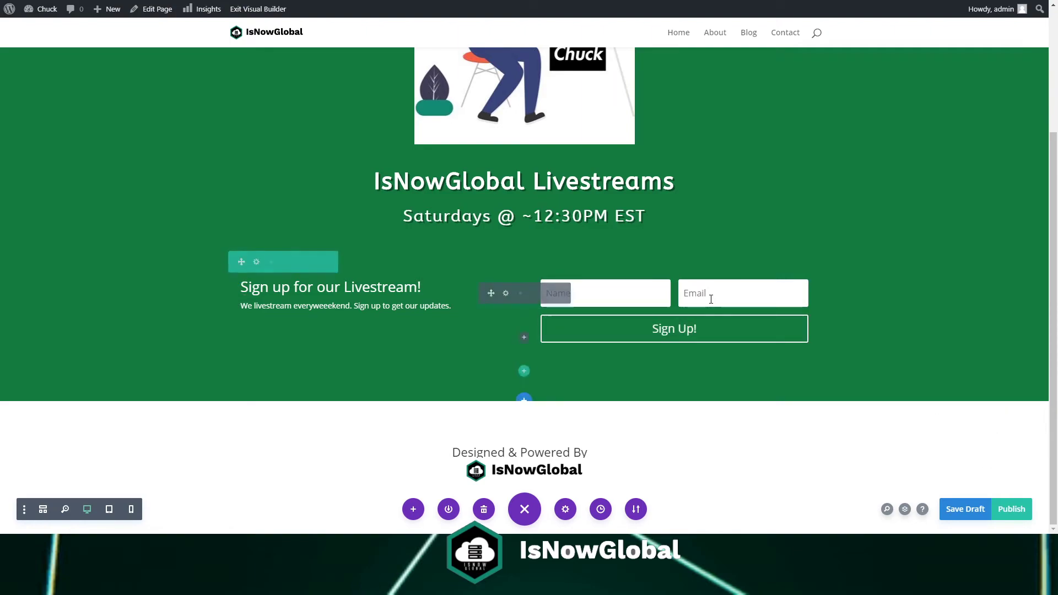
Check the recolored page from the illustration to the signup form and save it as a draft
scroll(716, 281, "up", 3)
mouse_move(794, 265)
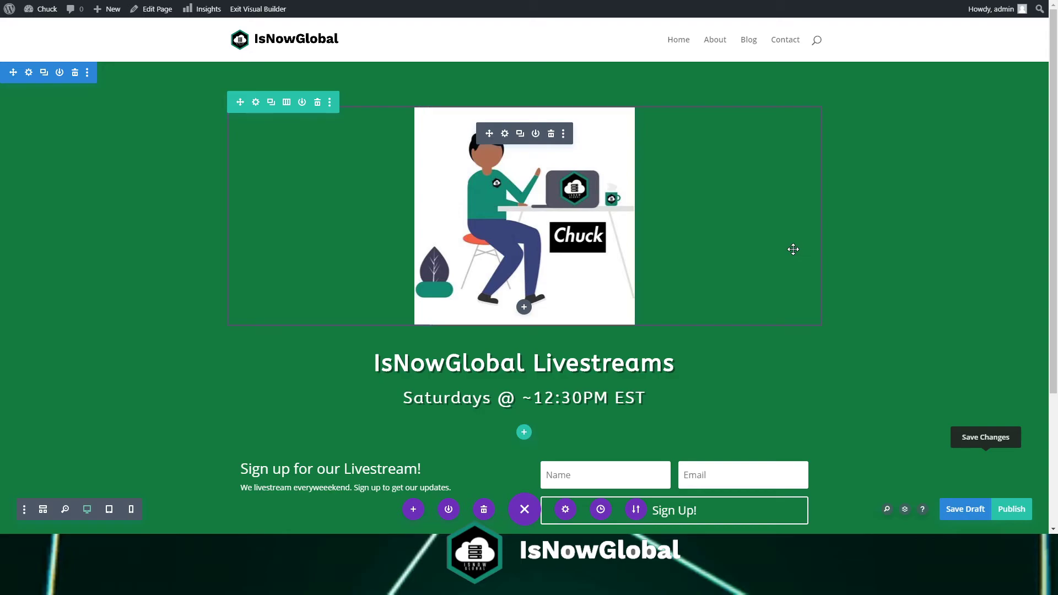
scroll(777, 251, "down", 3)
scroll(772, 252, "up", 3)
key("ctrl+s")
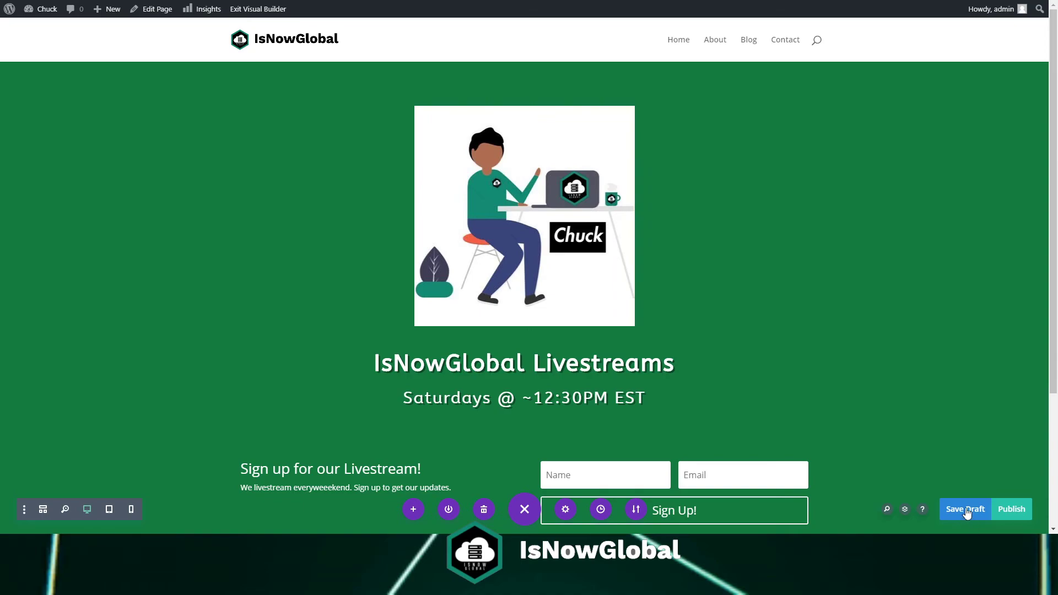
left_click(950, 509)
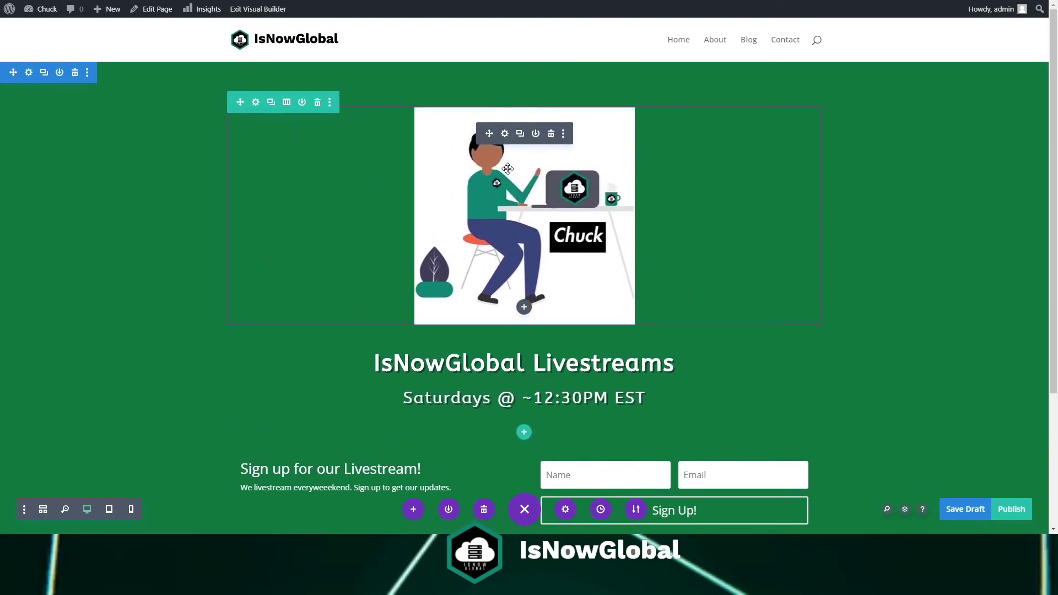
Give the illustration 10px rounded corners on all four sides, apply the image settings and save the page
left_click(505, 134)
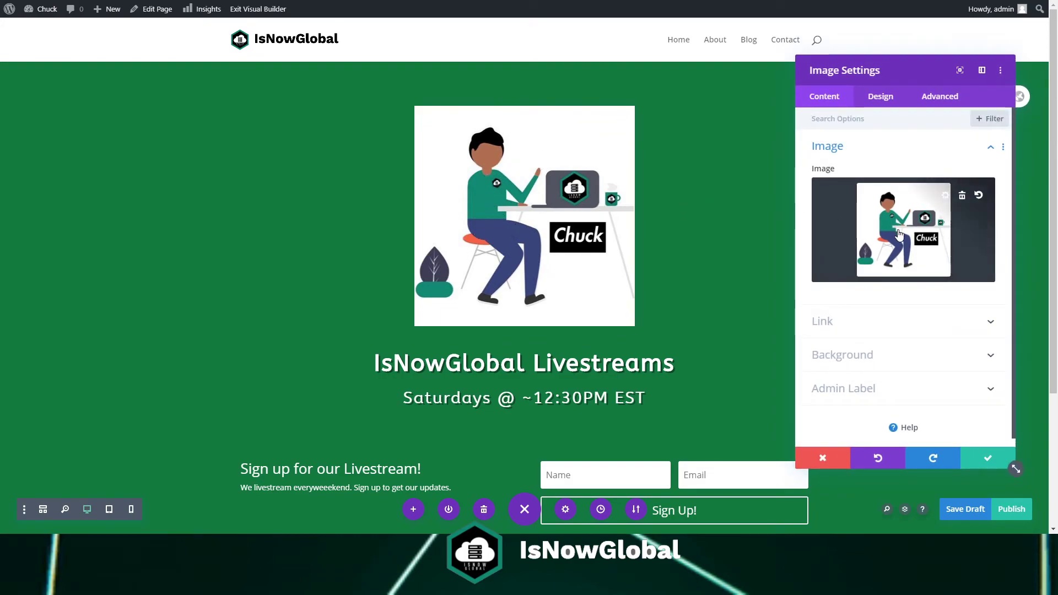
left_click(881, 100)
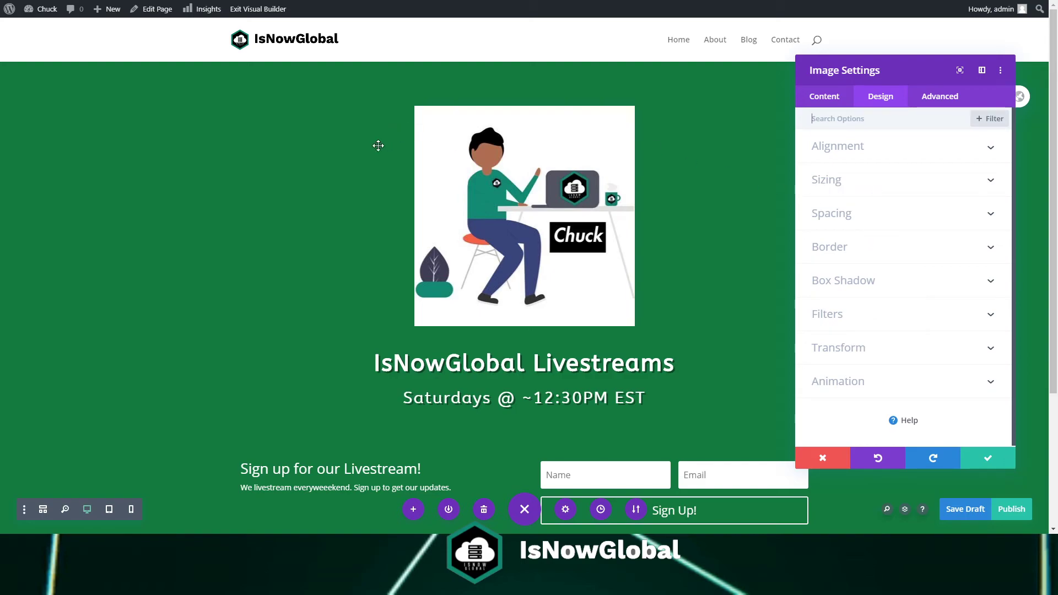
left_click(873, 248)
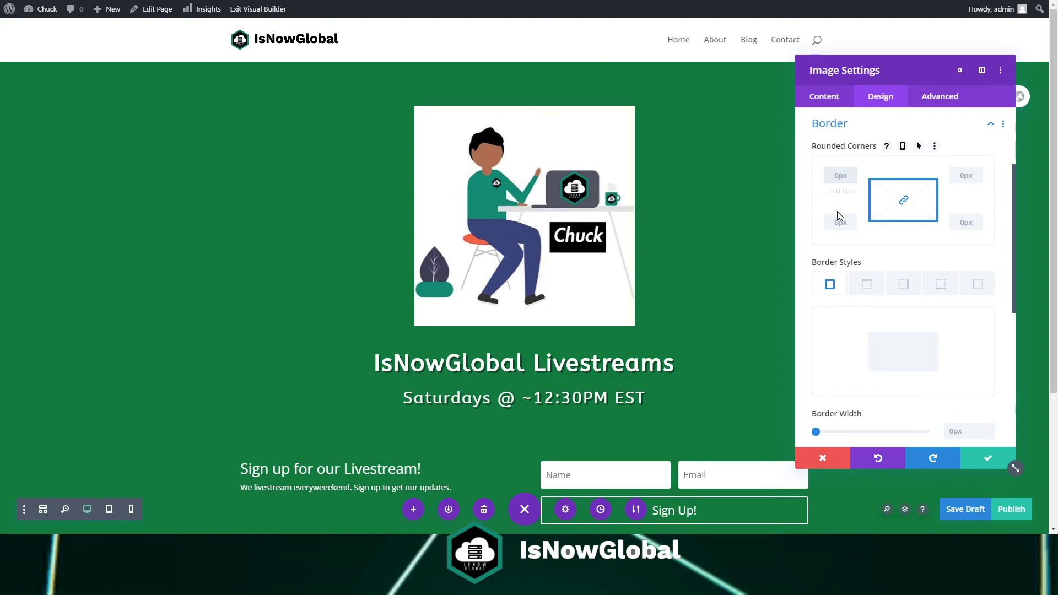
type("10px")
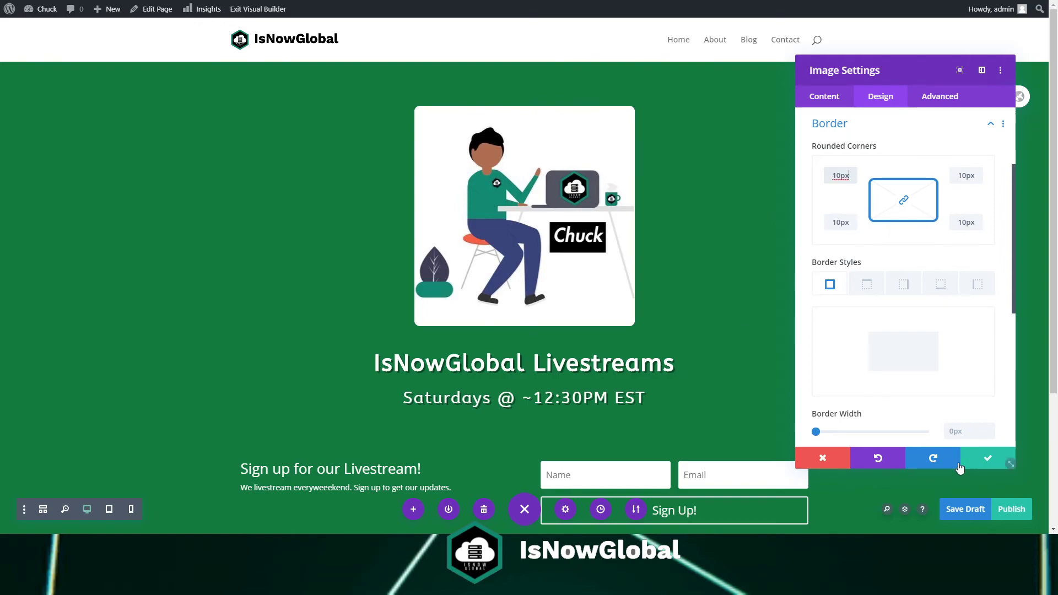
left_click(992, 458)
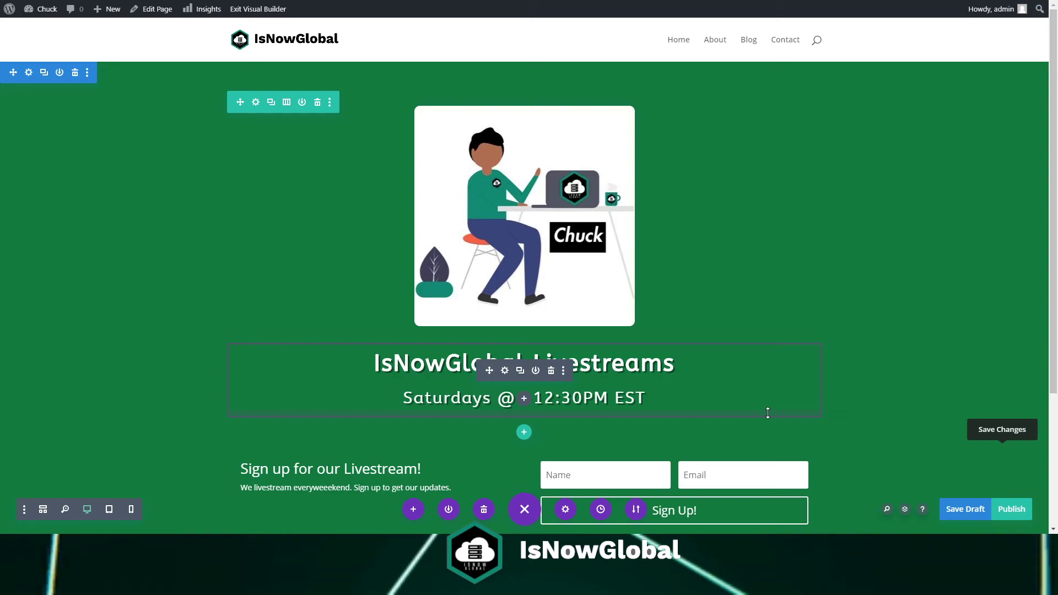
key("ctrl+s")
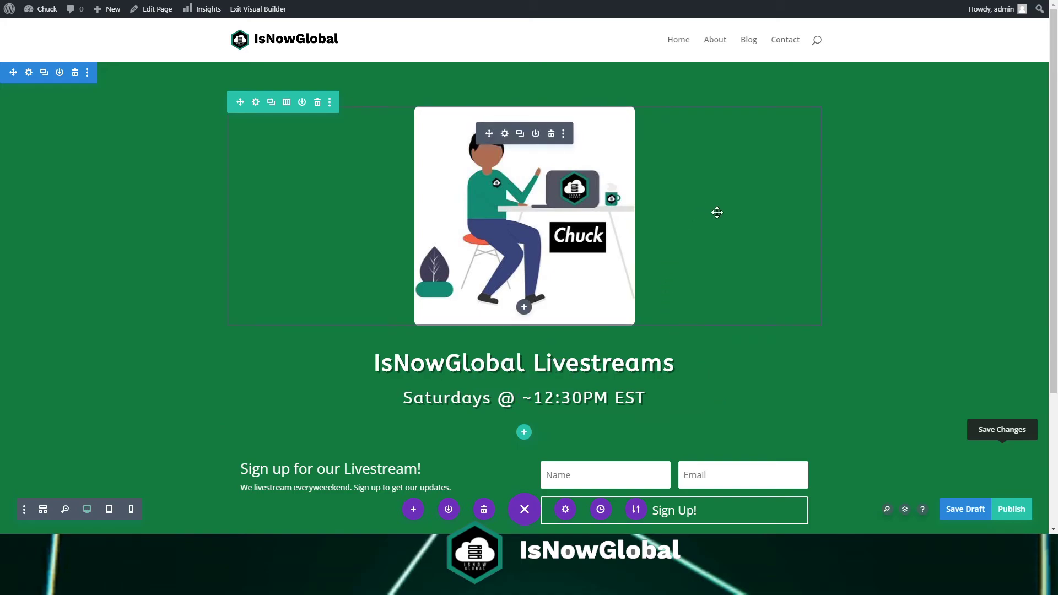
Duplicate the livestream title and schedule text module directly below the original
scroll(639, 369, "down", 2)
scroll(523, 362, "up", 1)
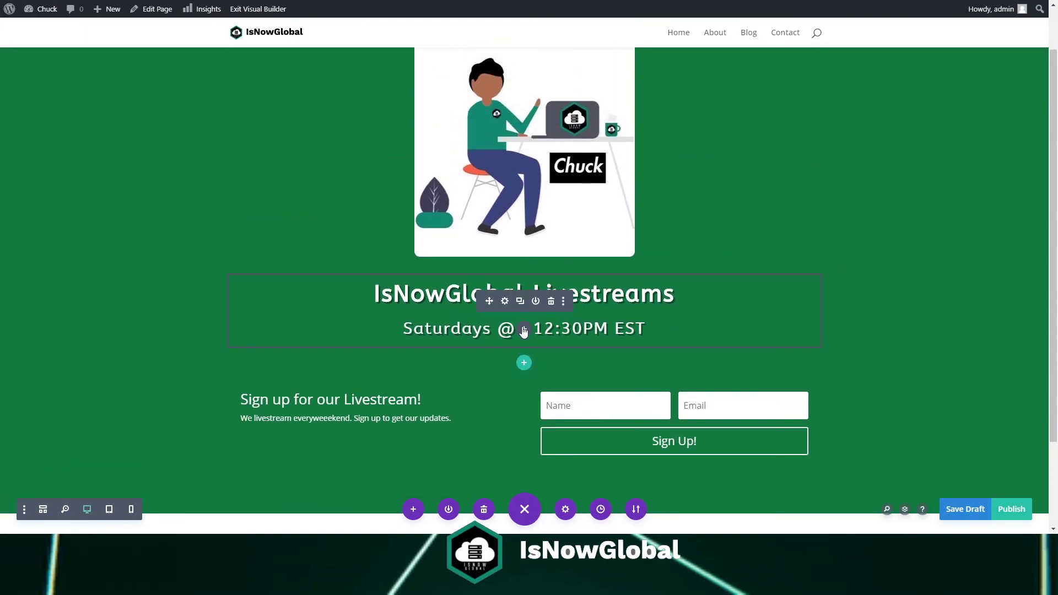
left_click(523, 330)
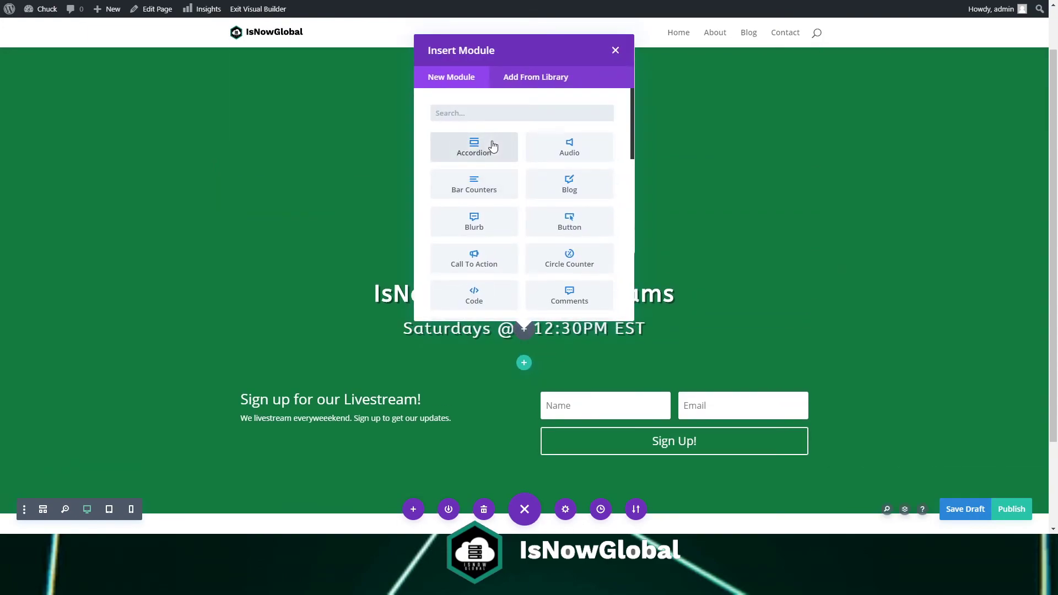
key("Escape")
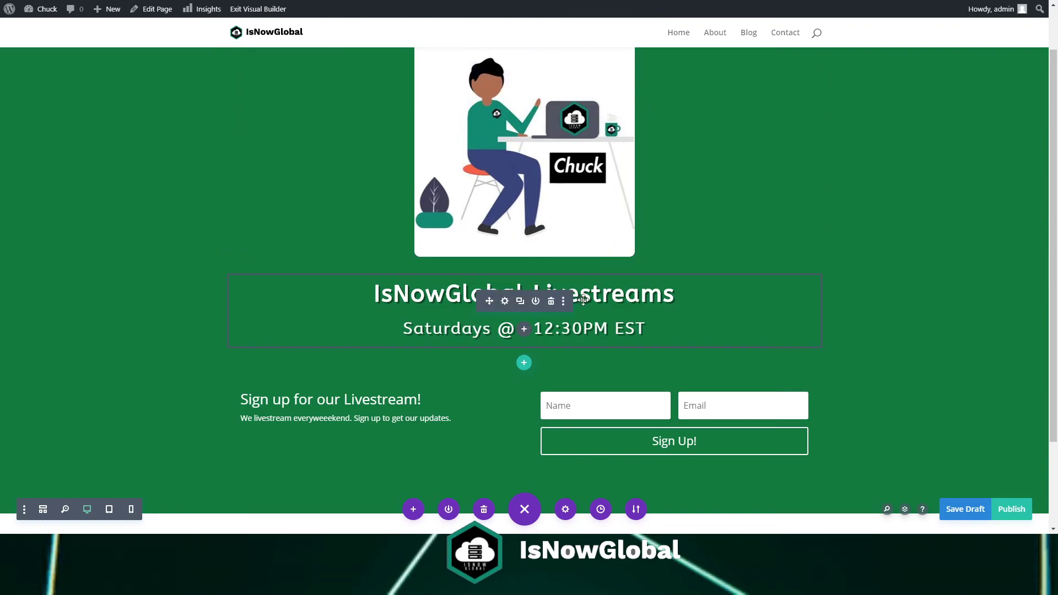
left_click(519, 302)
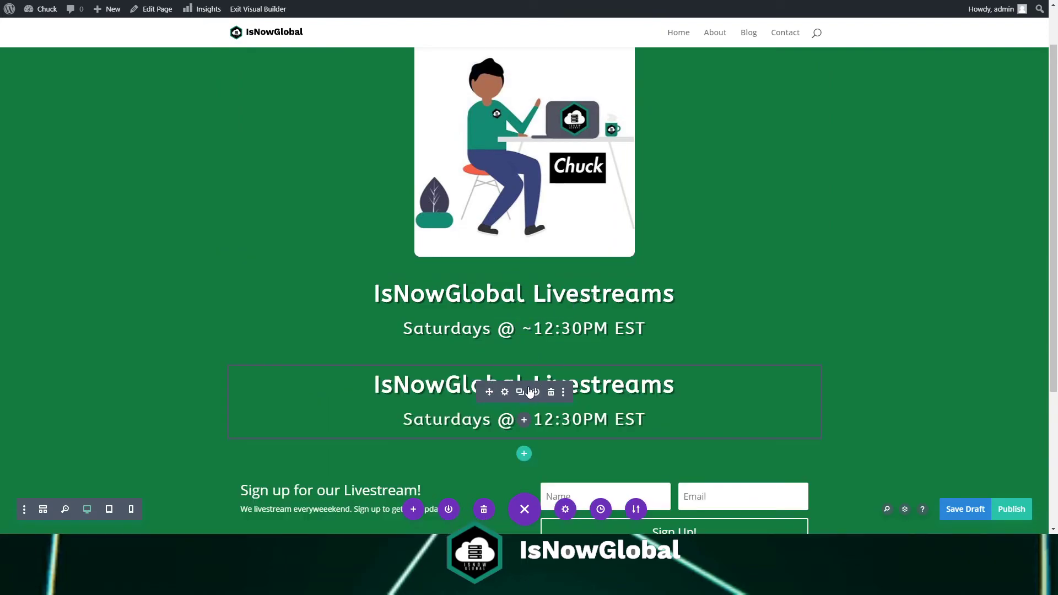
Delete the "IsNowGlobal Livestreams" title line from the duplicated text module, leaving only its schedule heading
left_click(505, 392)
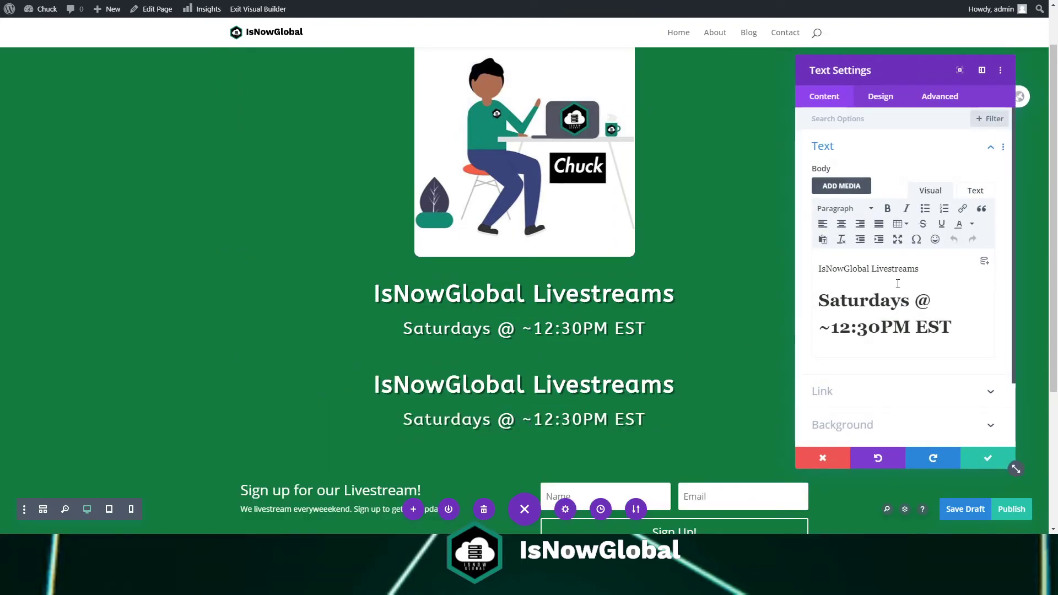
left_click_drag(945, 326, 816, 292)
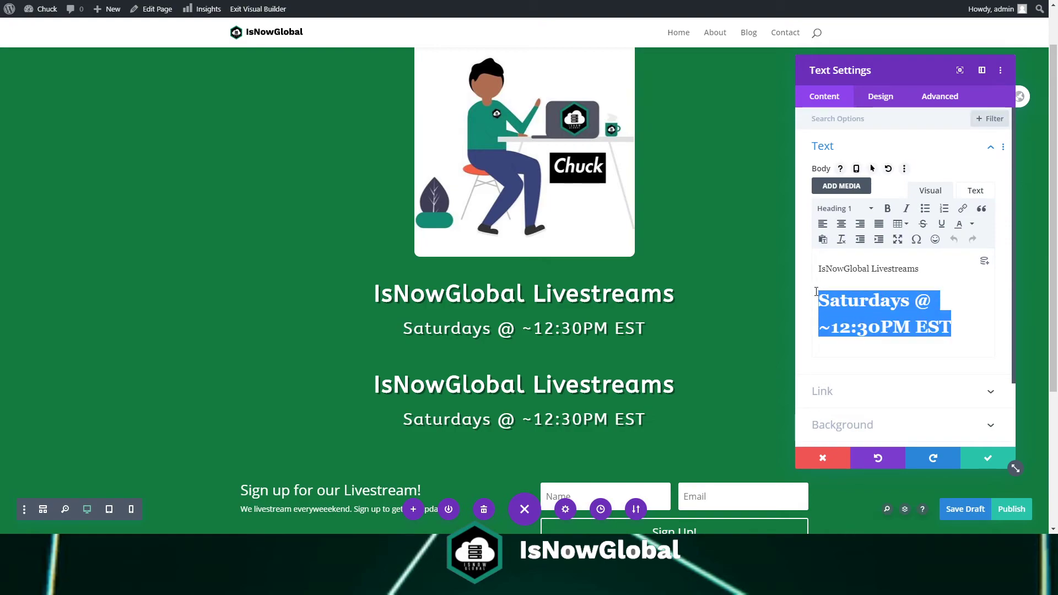
left_click_drag(919, 269, 749, 269)
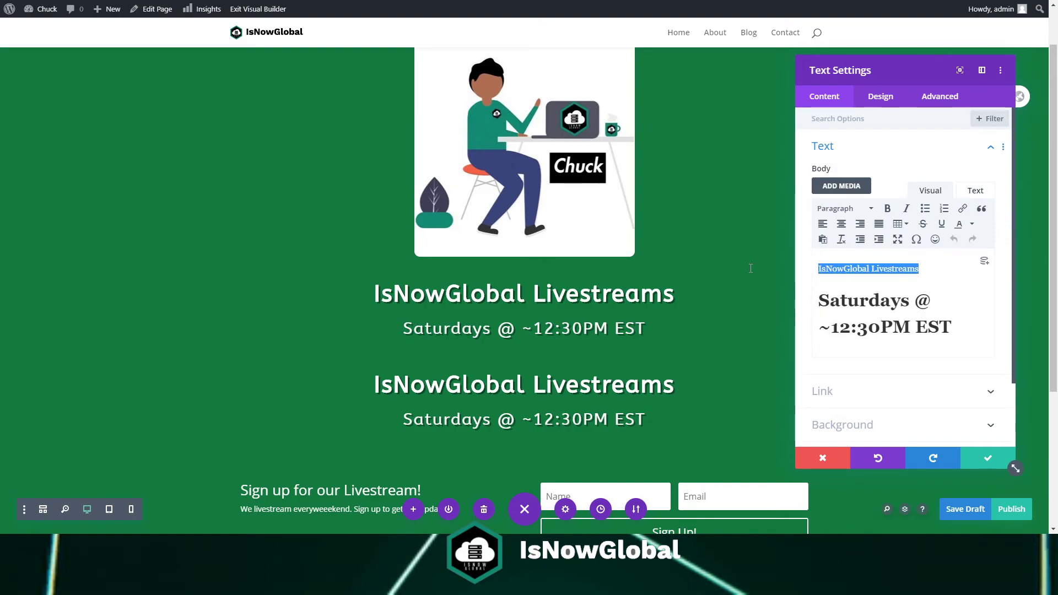
key("BackSpace")
key("Delete")
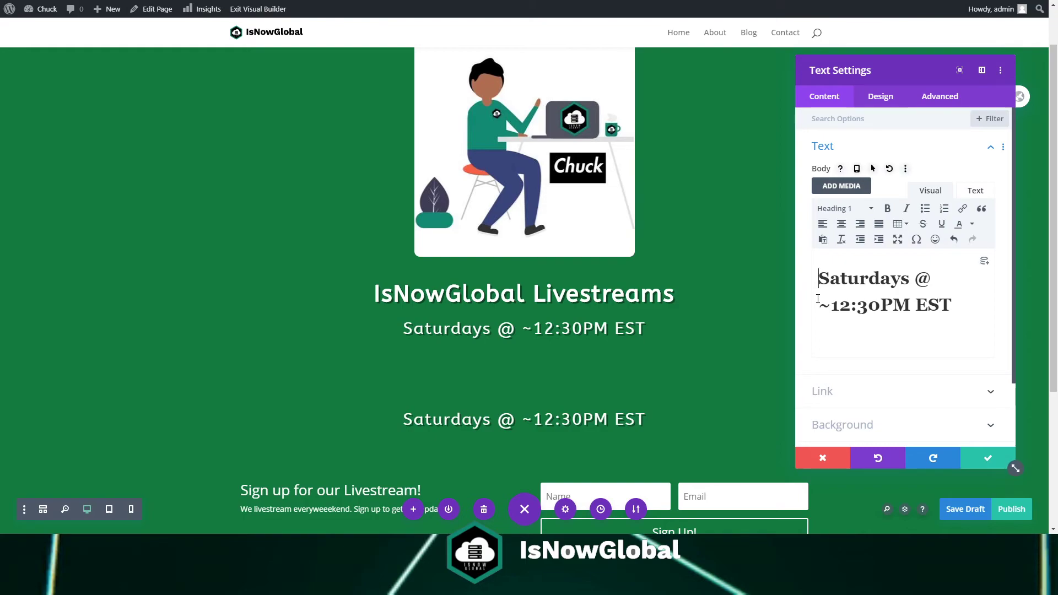
triple_click(835, 278)
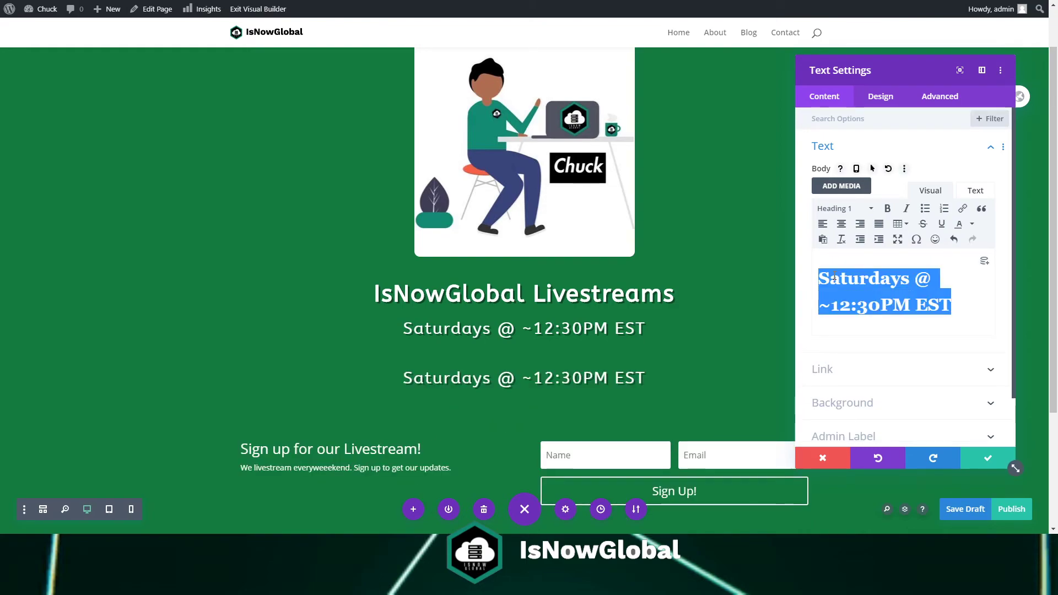
type("T")
key("BackSpace")
type("t")
key("BackSpace")
type("T")
key("BackSpace")
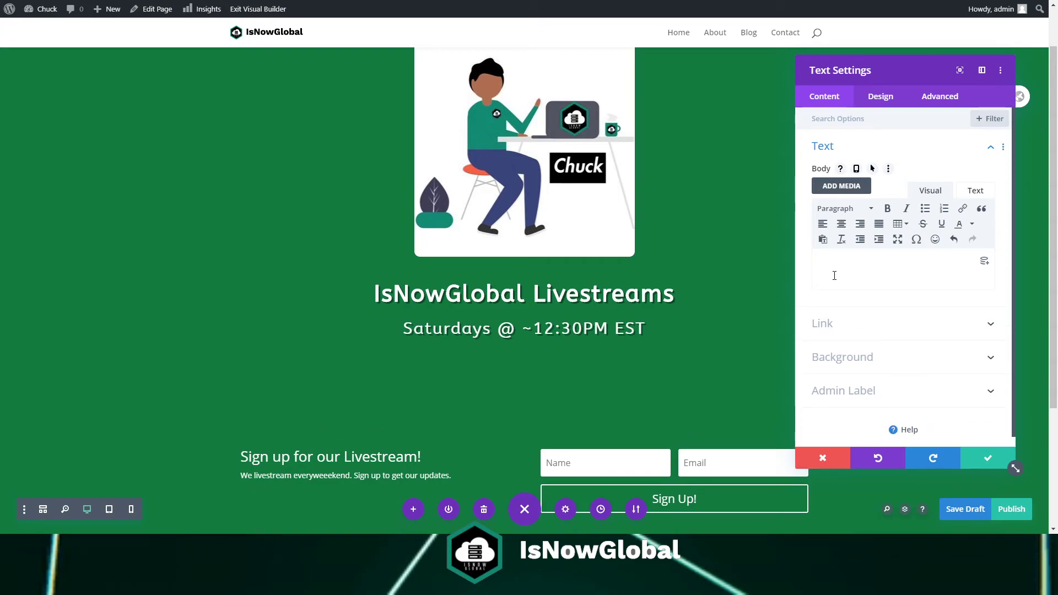
type("T")
key("ctrl+z")
key("ctrl+z")
key("ctrl+z")
key("ctrl+z")
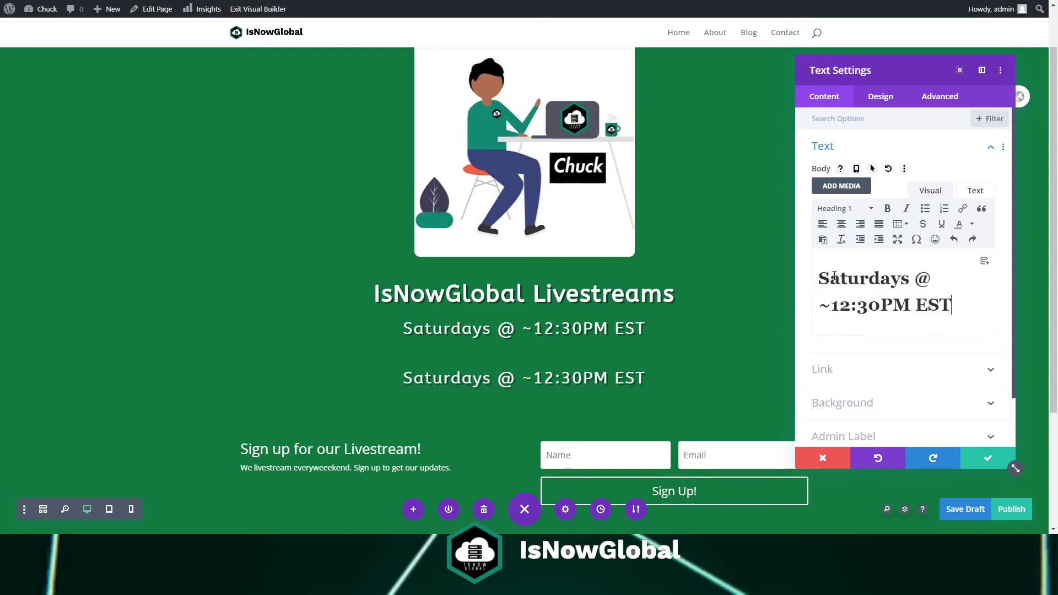
Clear the schedule text from the duplicated module while keeping its Heading 1 formatting
double_click(838, 278)
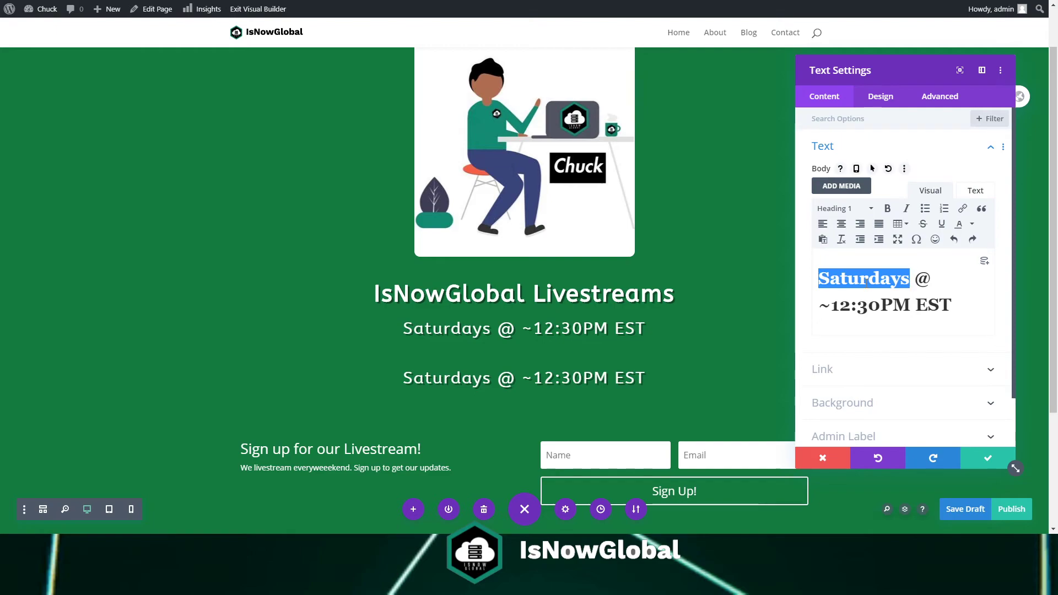
triple_click(919, 286)
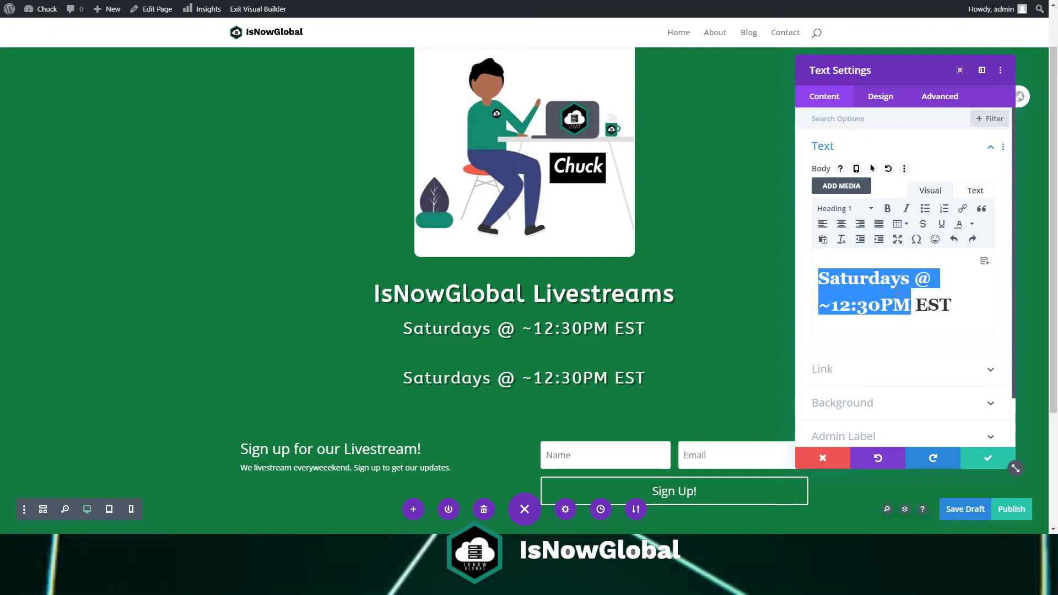
left_click_drag(918, 305, 820, 278)
key("BackSpace")
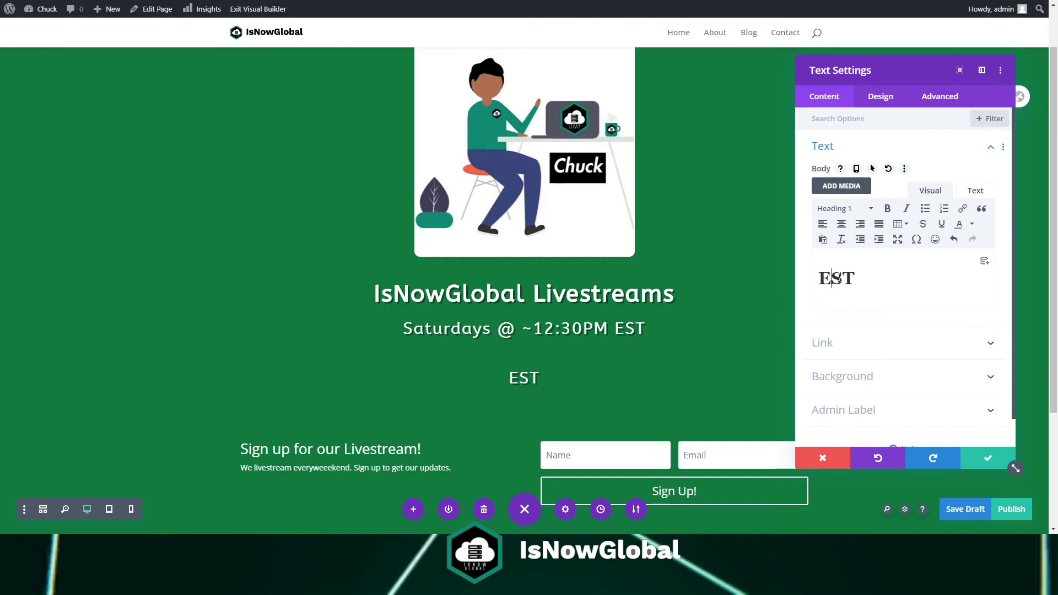
key("BackSpace")
key("Delete")
Enter "Twitch.IsNowGlobal.com" as the duplicated module's Heading 1 text
type("witrch")
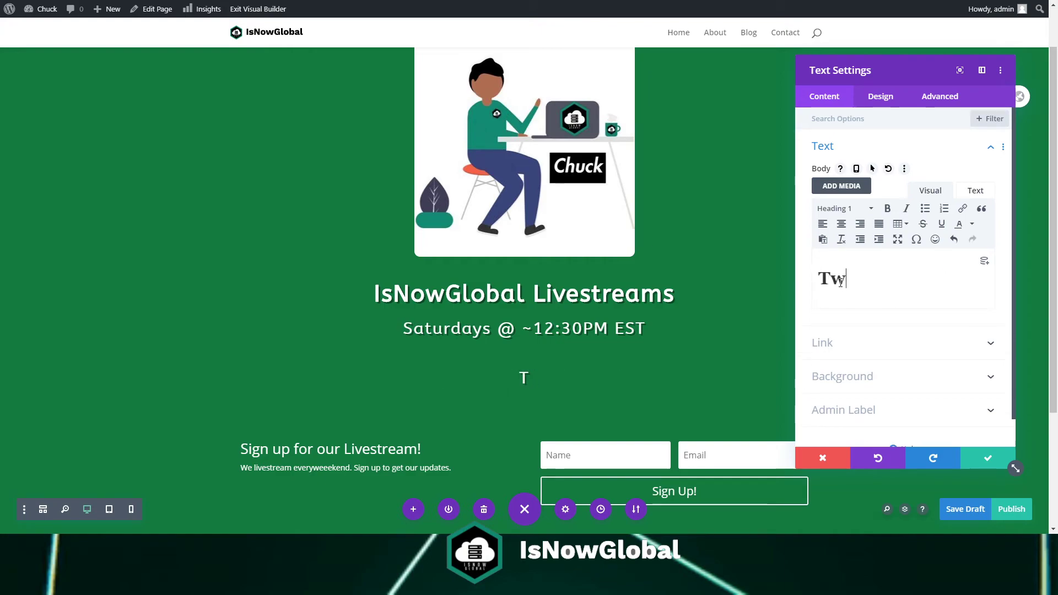
key("BackSpace")
key("BackSpace")
key("BackSpace")
type("ch./tv")
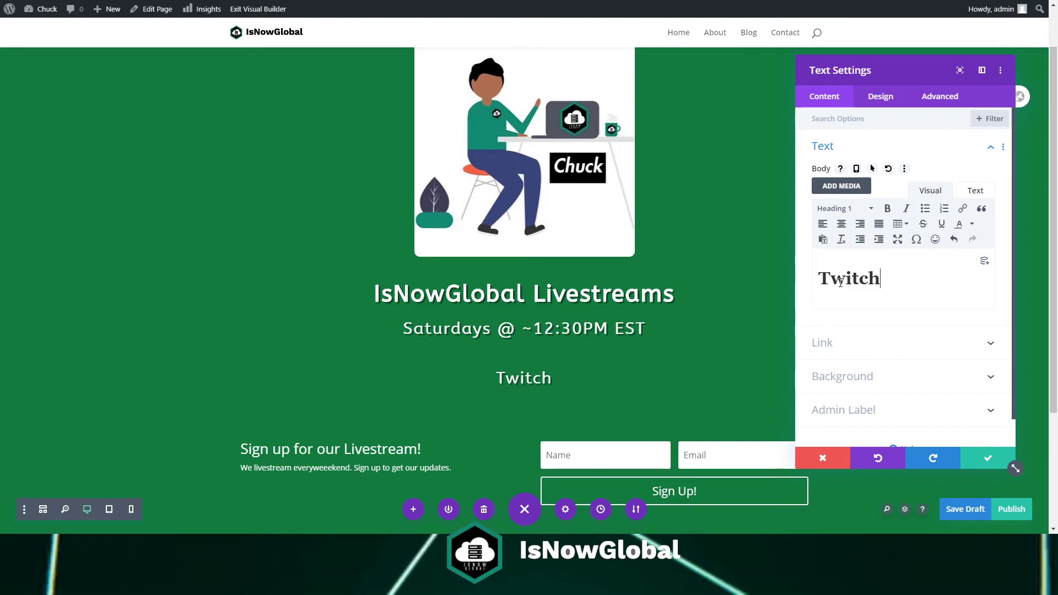
key("BackSpace")
key("BackSpace")
key("BackSpace")
type("is")
key("BackSpace")
key("BackSpace")
type("Isd")
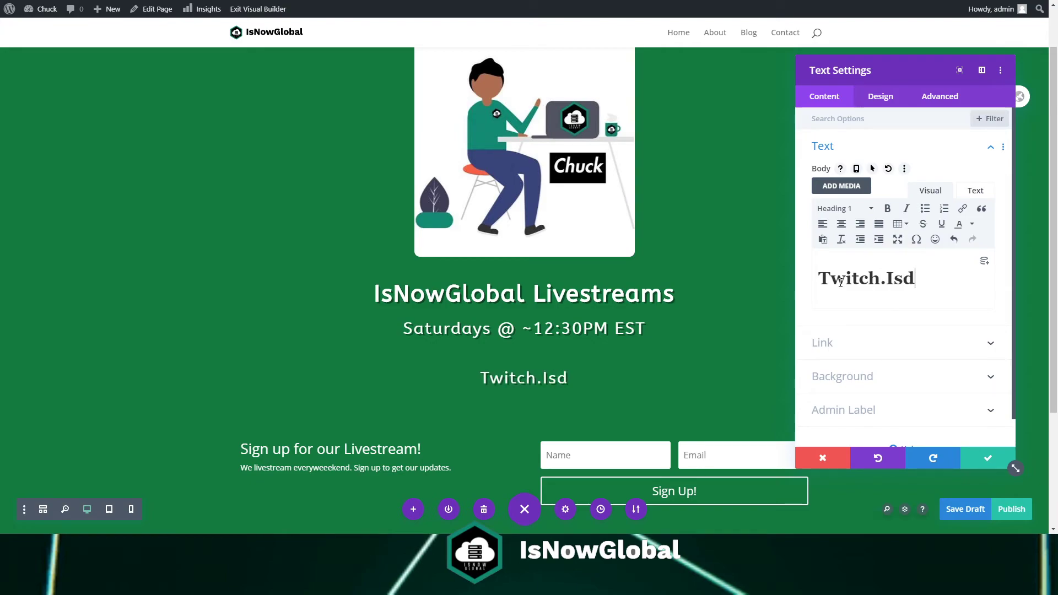
key("BackSpace")
type("NowGlobal.com")
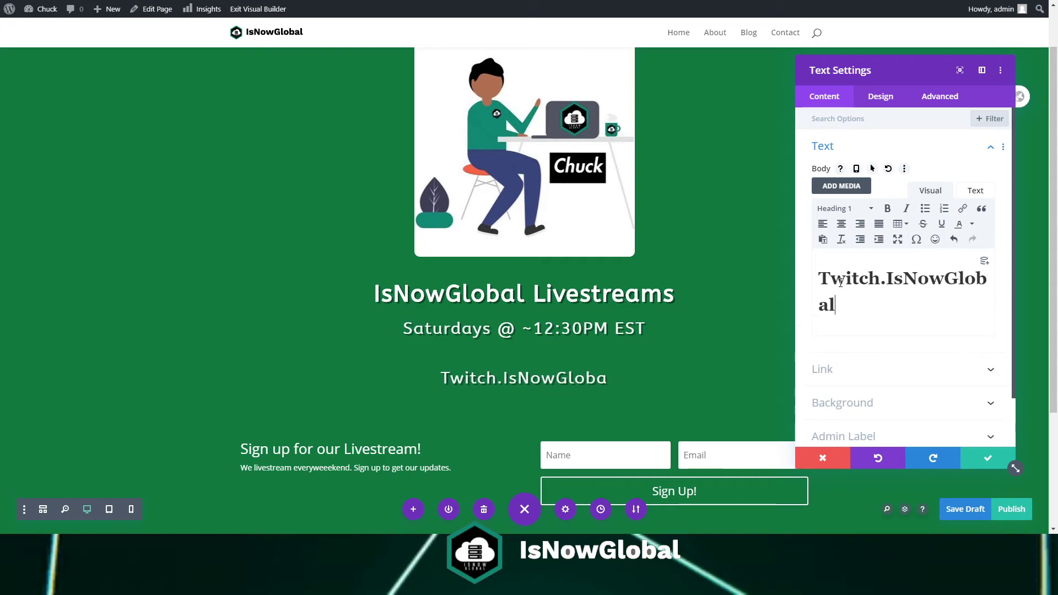
key("BackSpace")
key("BackSpace")
key("BackSpace")
type("Com")
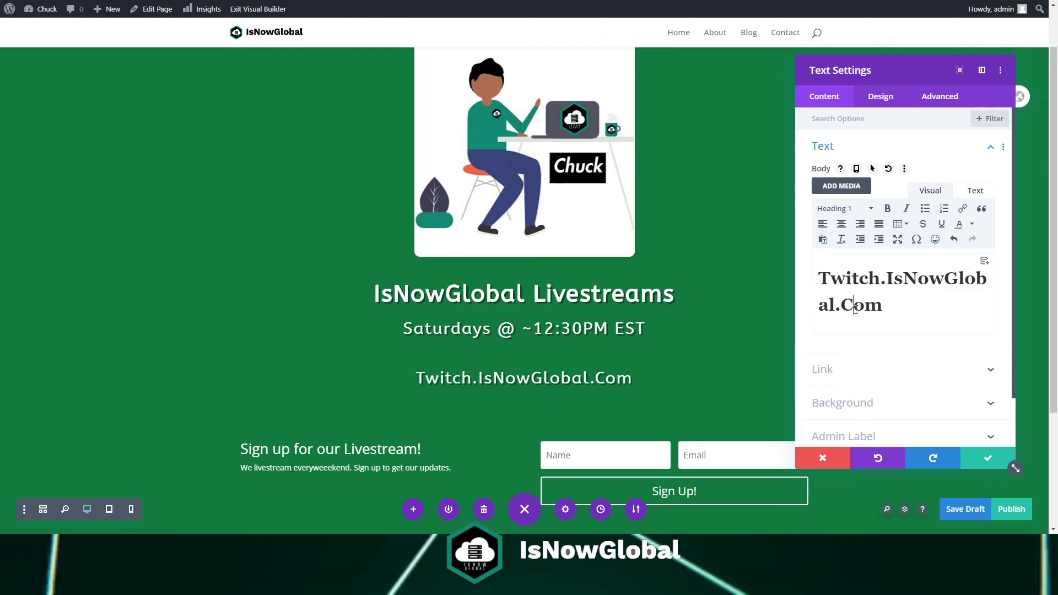
key("BackSpace")
type("c")
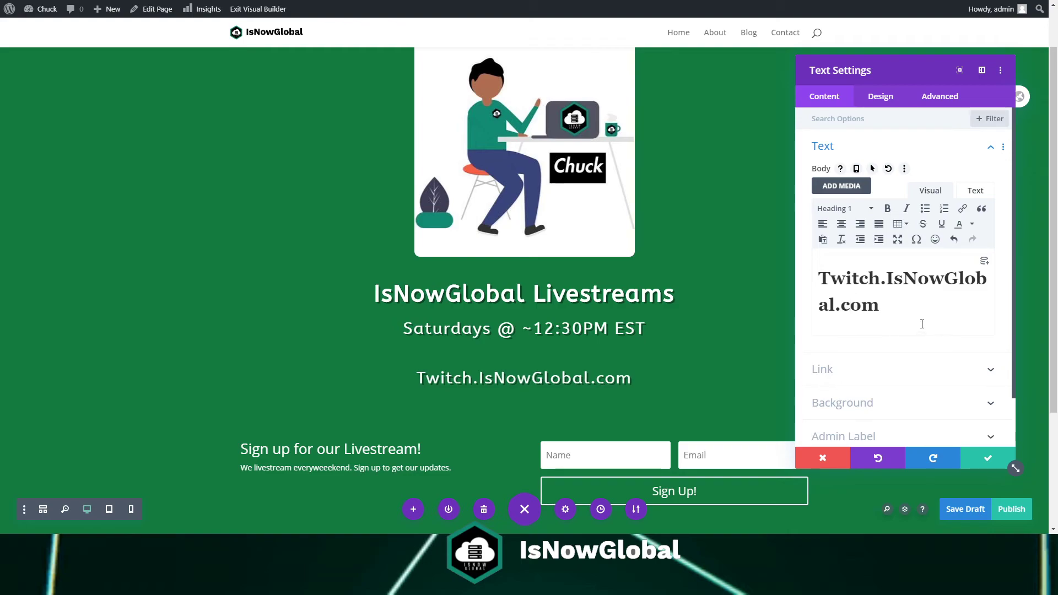
key("Return")
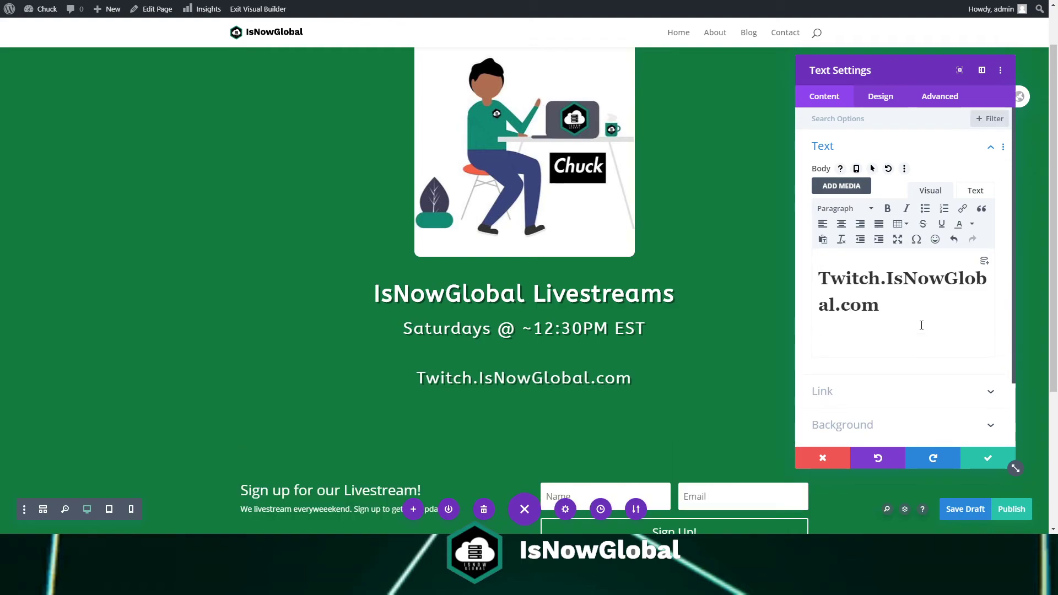
type("You")
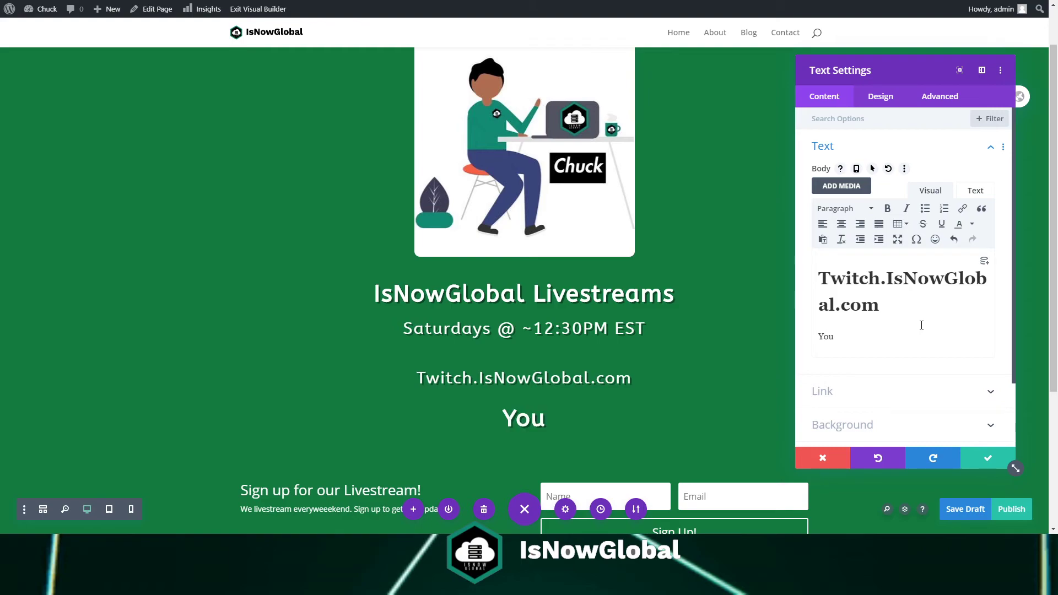
key("BackSpace")
key("BackSpace")
key("BackSpace")
key("BackSpace")
Add "Youtube.IsNowGLobal.com" after the Twitch address within the same Heading 1 of the duplicated module
type("Youtube.is")
key("BackSpace")
key("BackSpace")
type("IsNowGLobna")
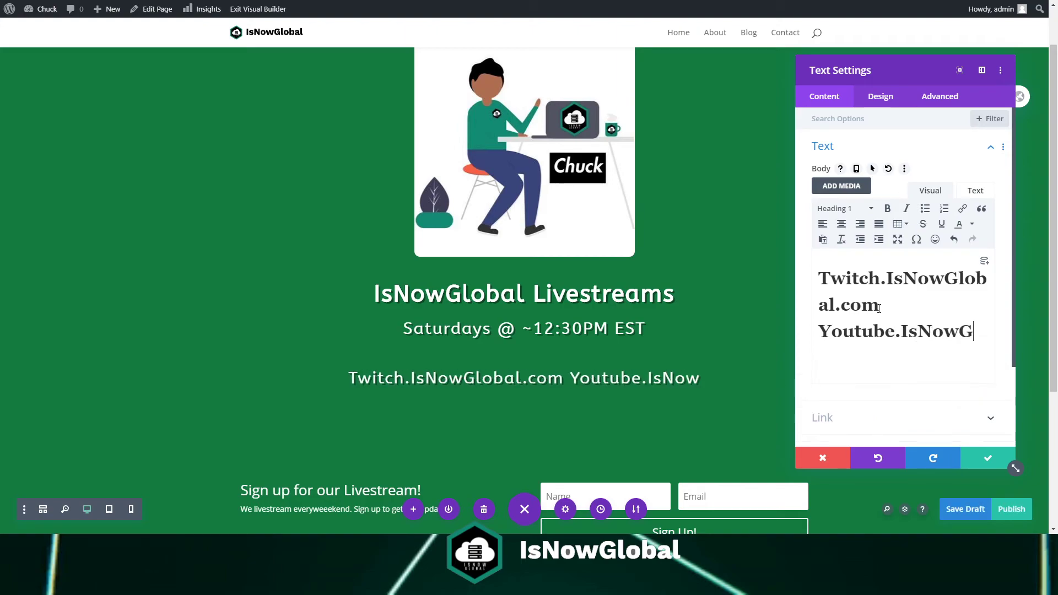
key("BackSpace")
key("BackSpace")
key("BackSpace")
type("bal.com")
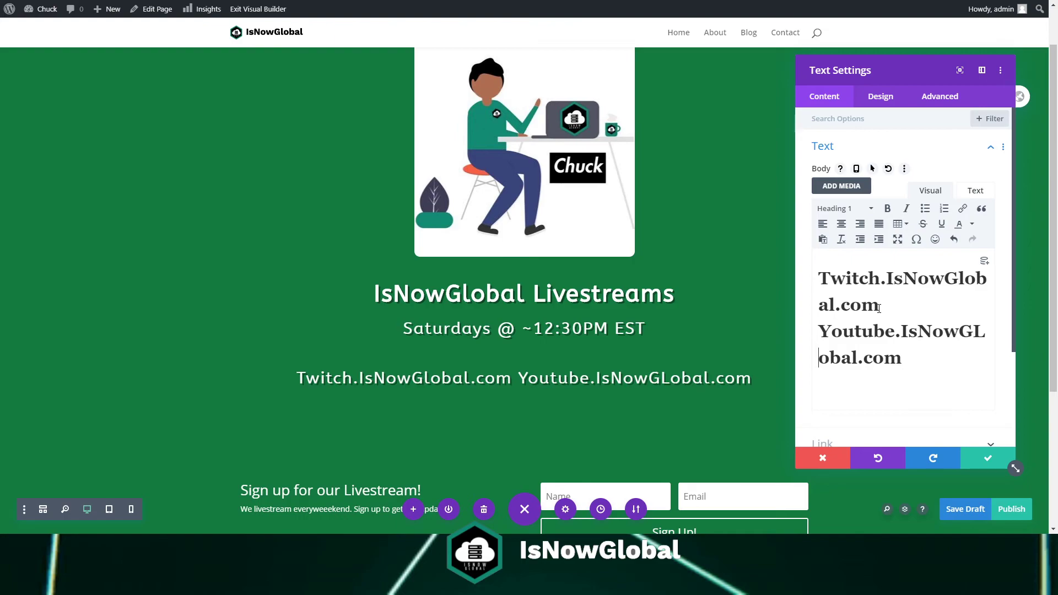
Correct the second address in the channel text module to "Youtube.IsNowGlobal.com" and save the module
key("Delete")
key("Delete")
key("Delete")
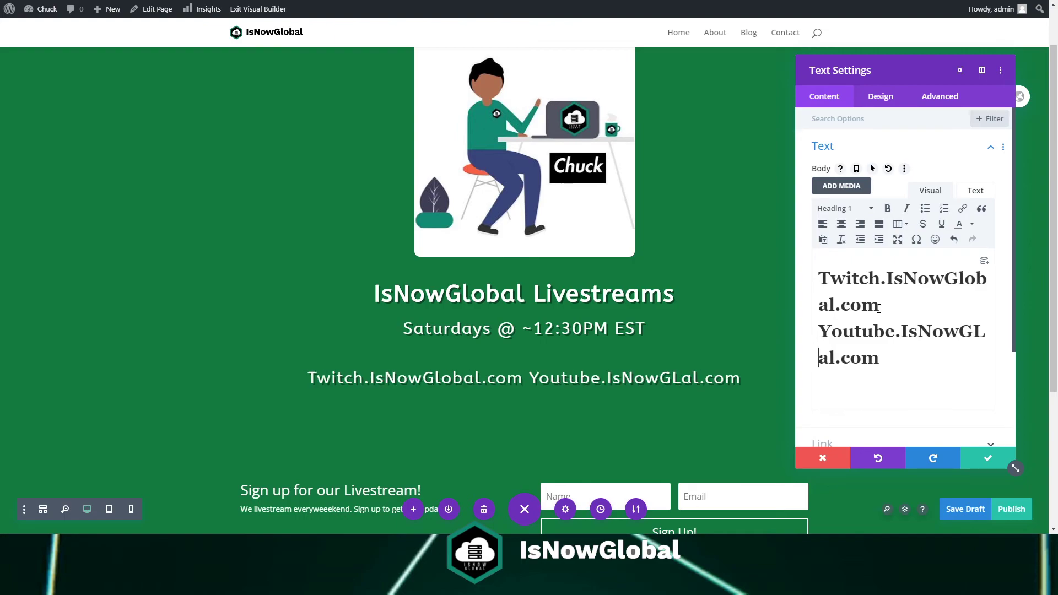
key("BackSpace")
key("BackSpace")
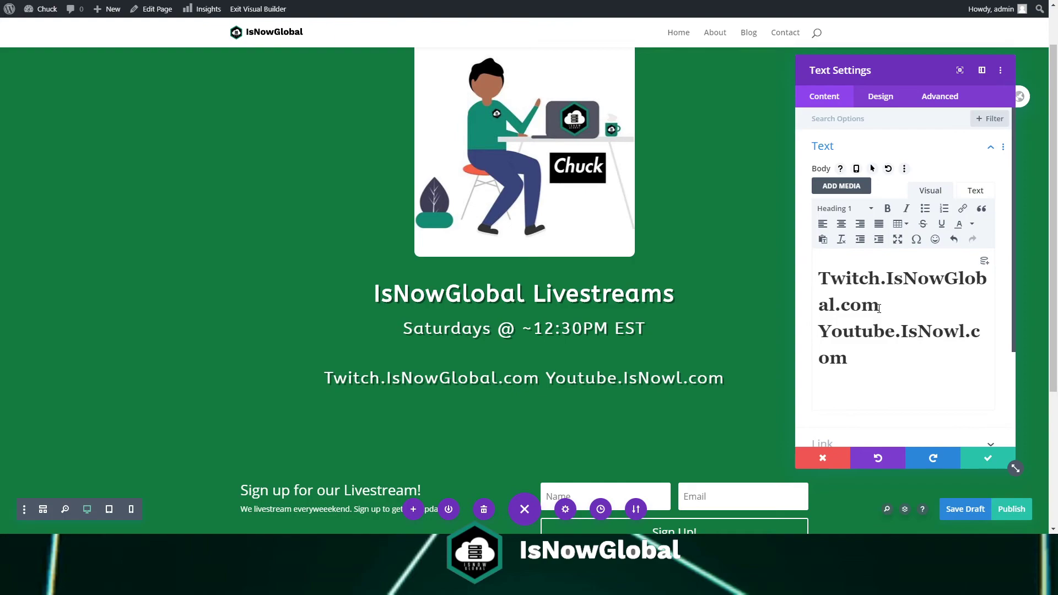
type("g")
key("BackSpace")
type("fg")
key("BackSpace")
key("BackSpace")
type("Global")
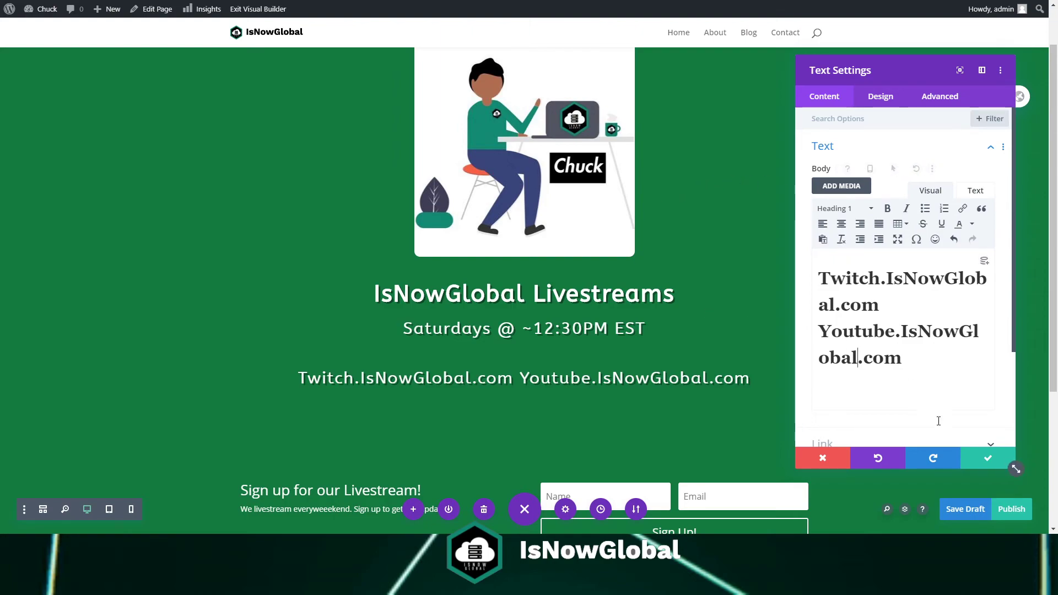
left_click(986, 462)
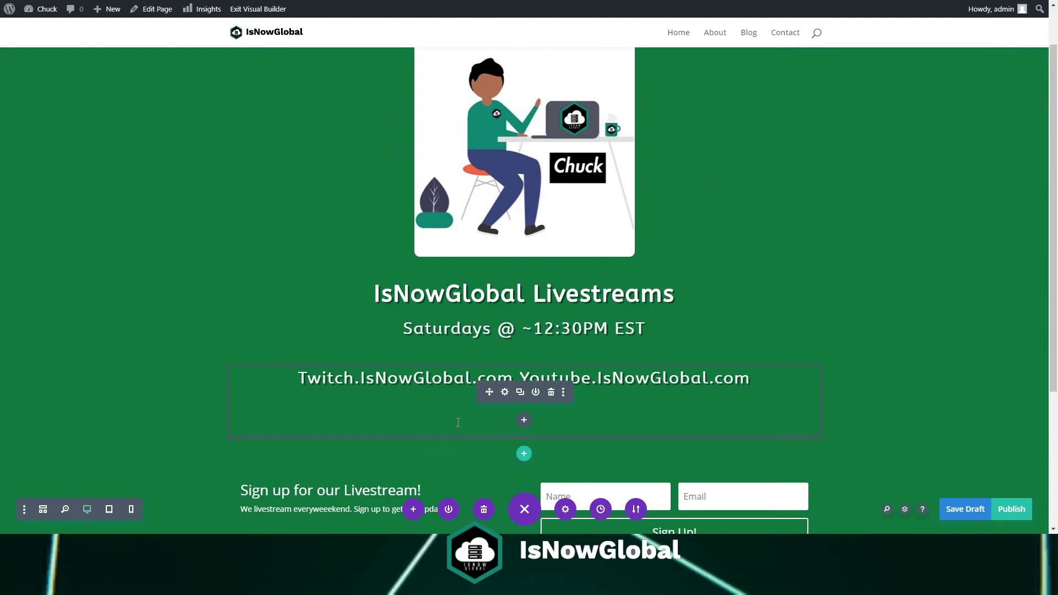
Remove the empty paragraph below the channel addresses in their text module and save the module
left_click(505, 393)
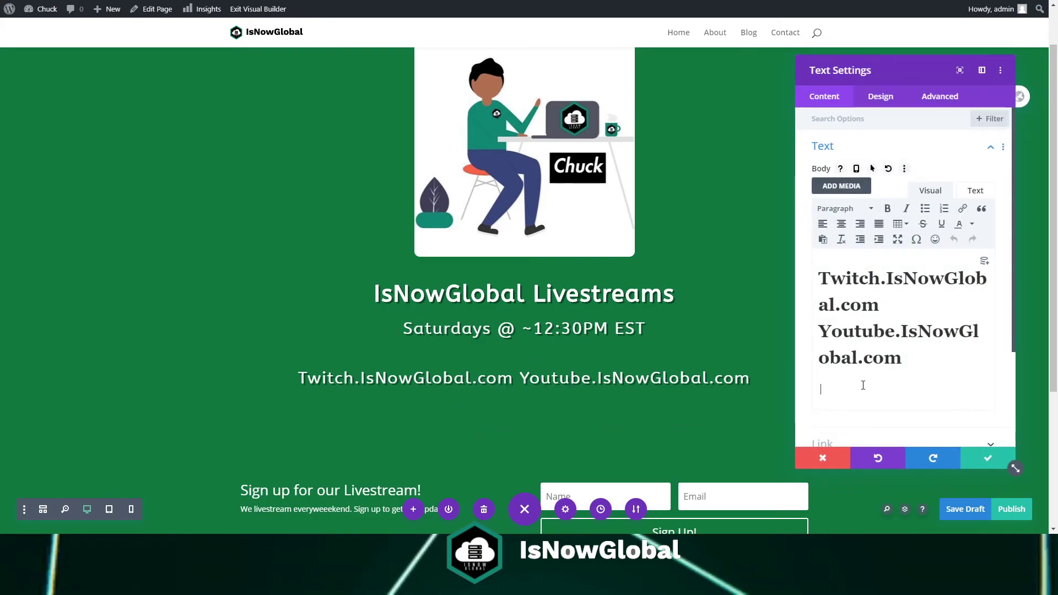
key("BackSpace")
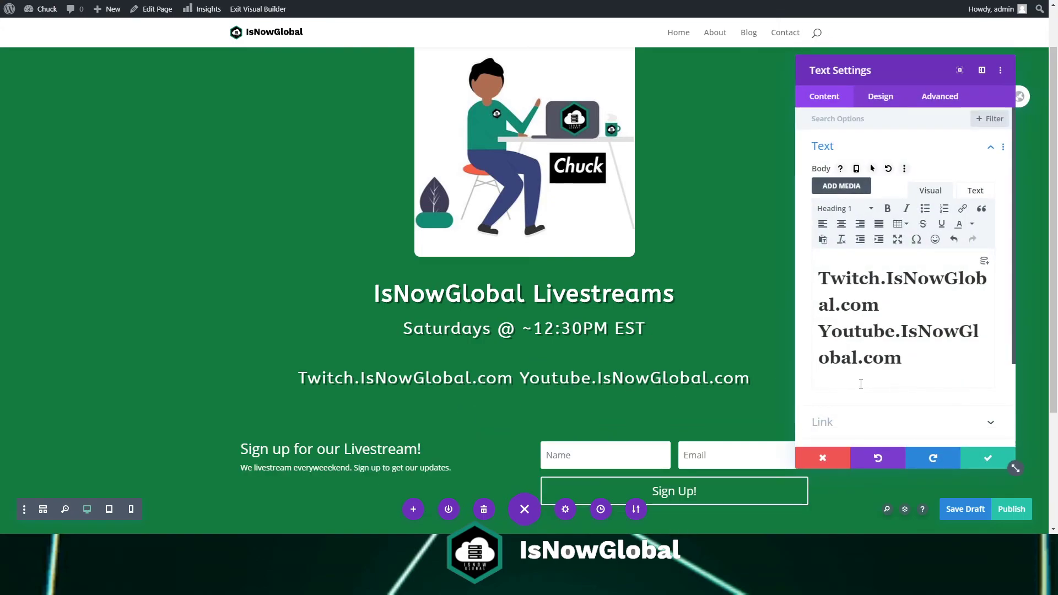
left_click(988, 461)
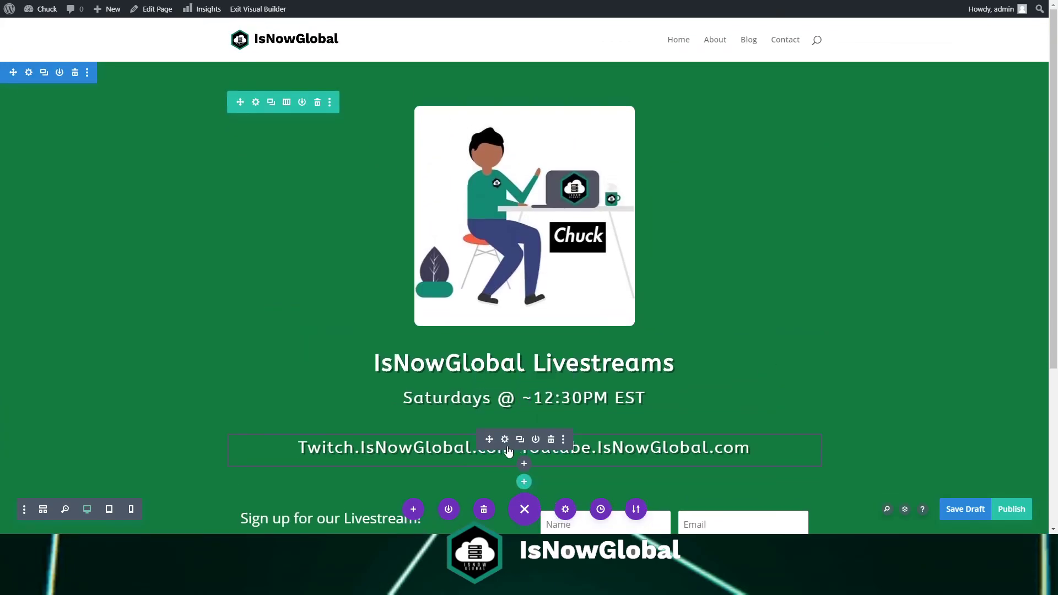
left_click(505, 440)
left_click_drag(884, 305, 819, 278)
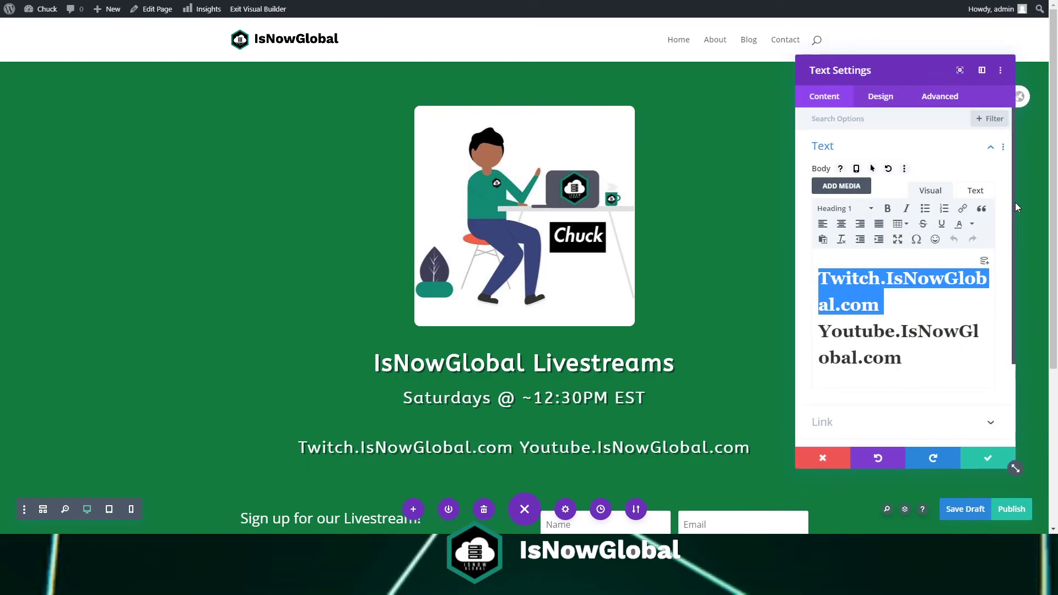
left_click(964, 209)
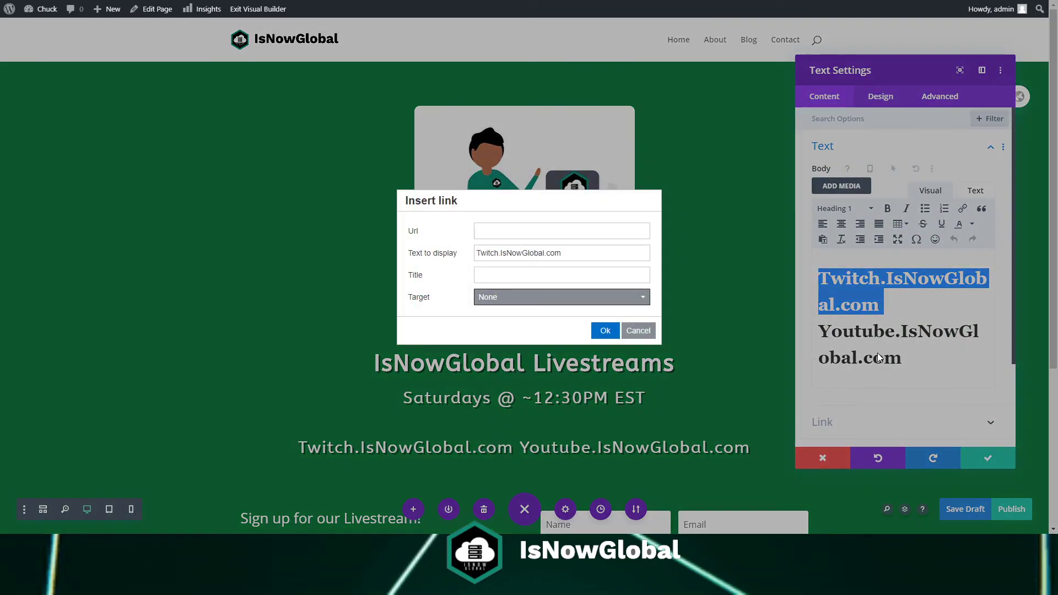
triple_click(503, 253)
key("ctrl+c")
left_click(515, 232)
key("ctrl+v")
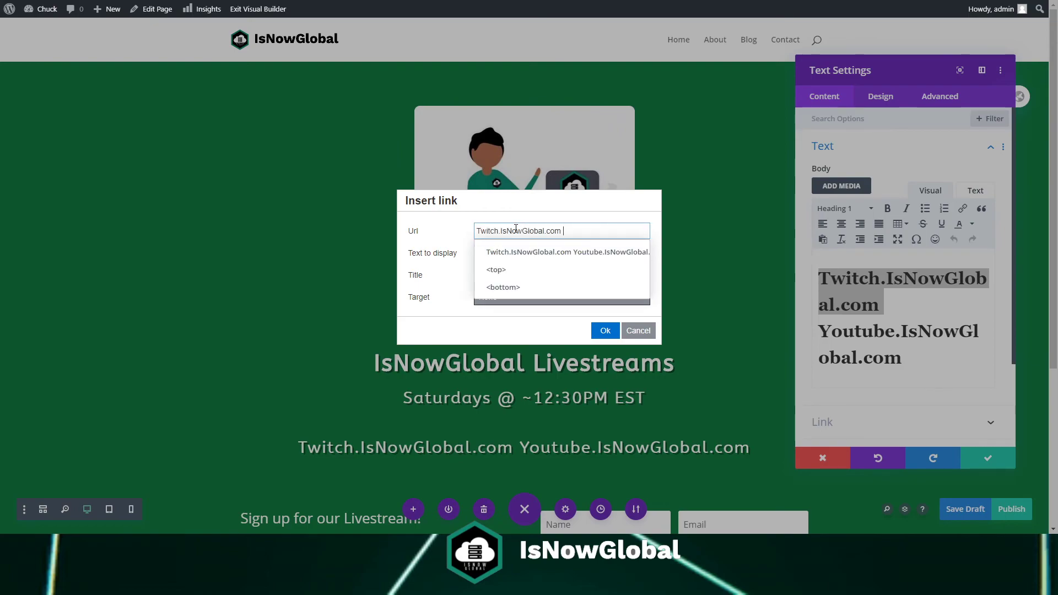
type("htt")
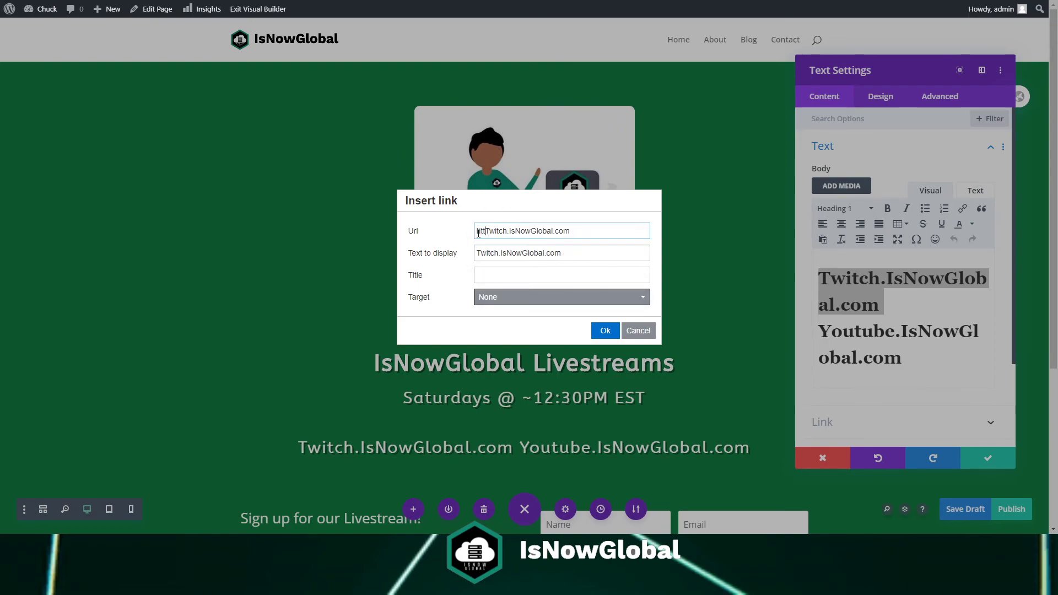
type("ps://")
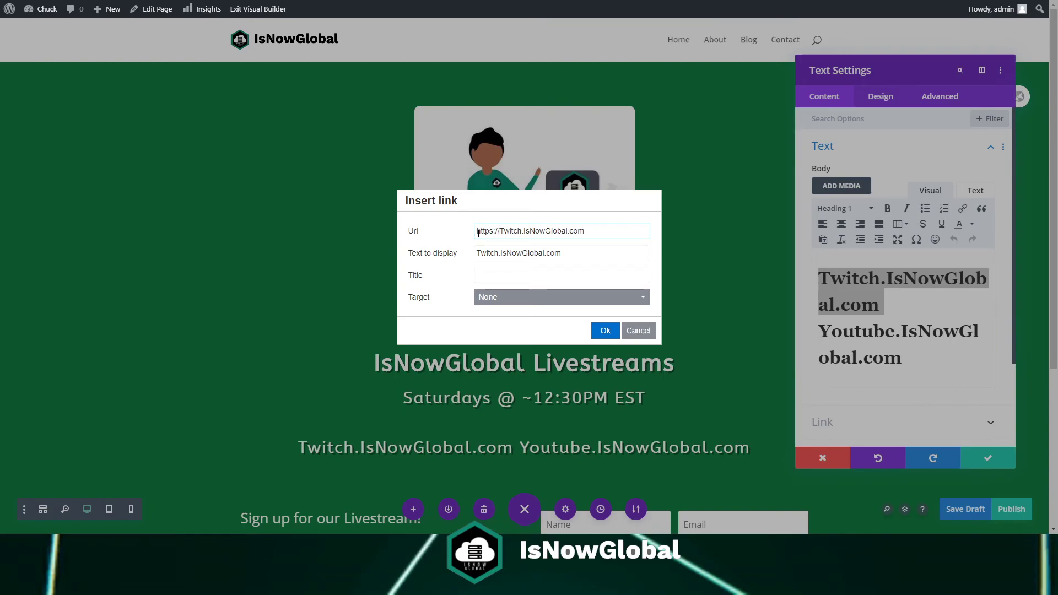
left_click(606, 330)
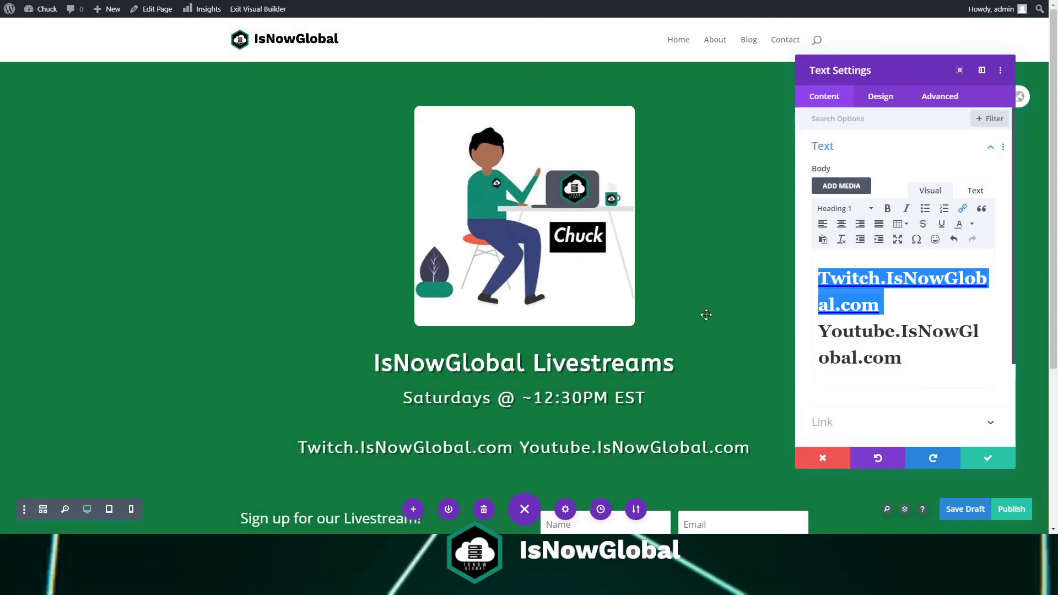
left_click_drag(920, 368, 818, 330)
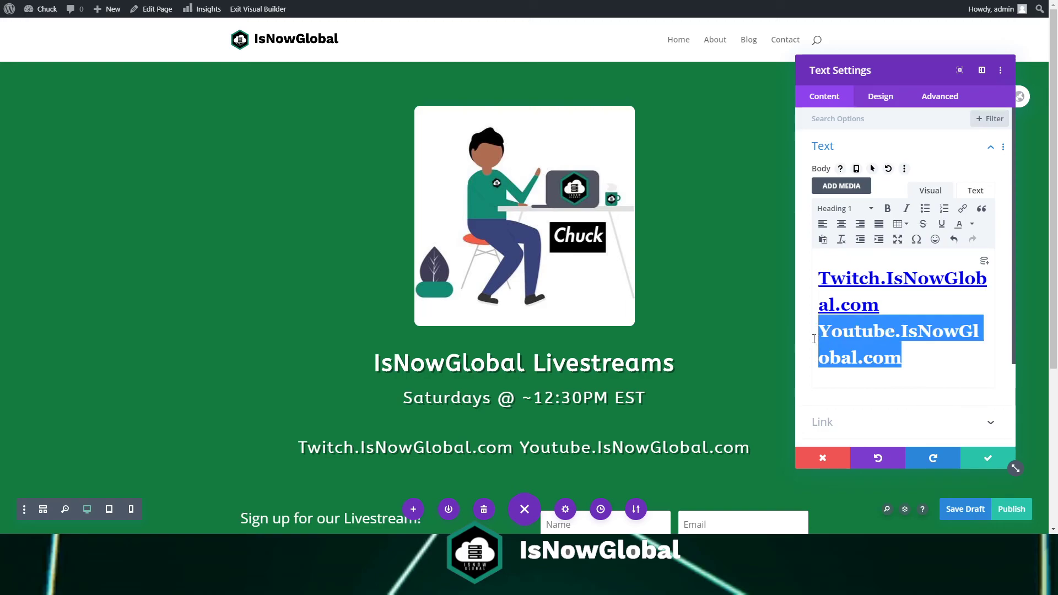
left_click(962, 209)
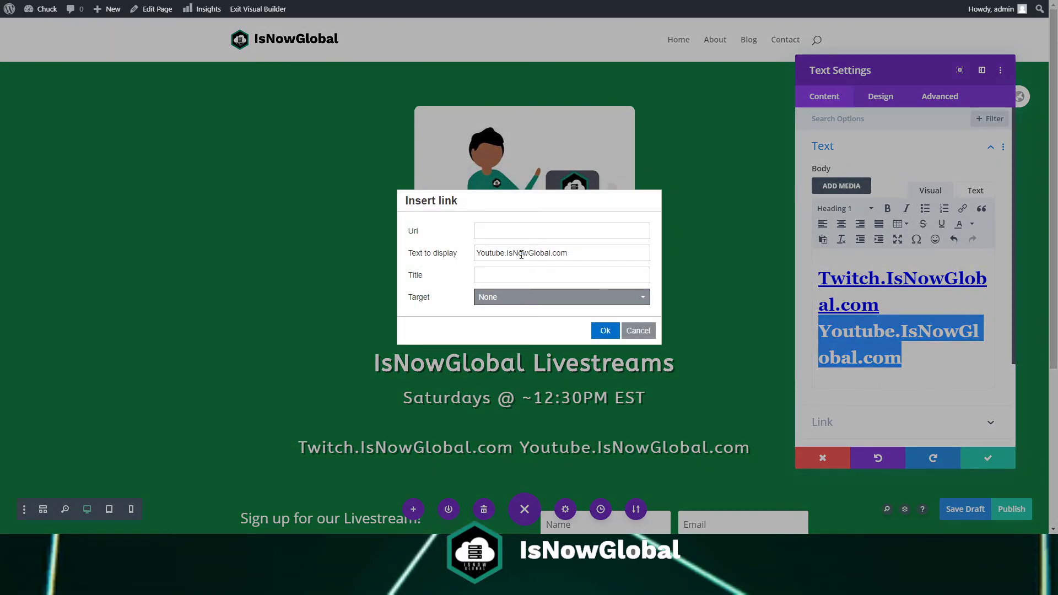
left_click(528, 226)
key("ctrl+v")
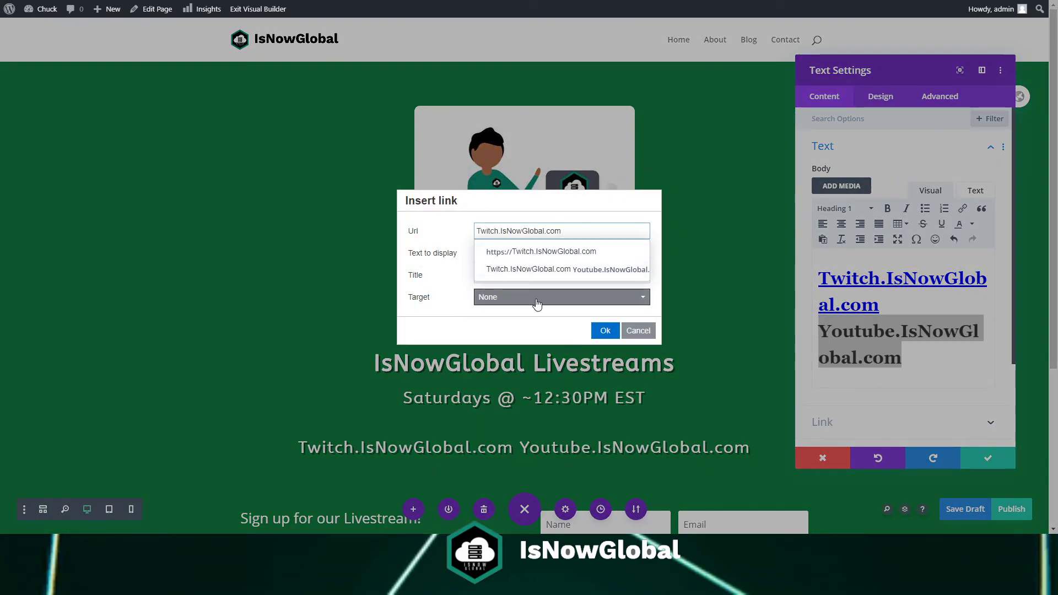
left_click(638, 330)
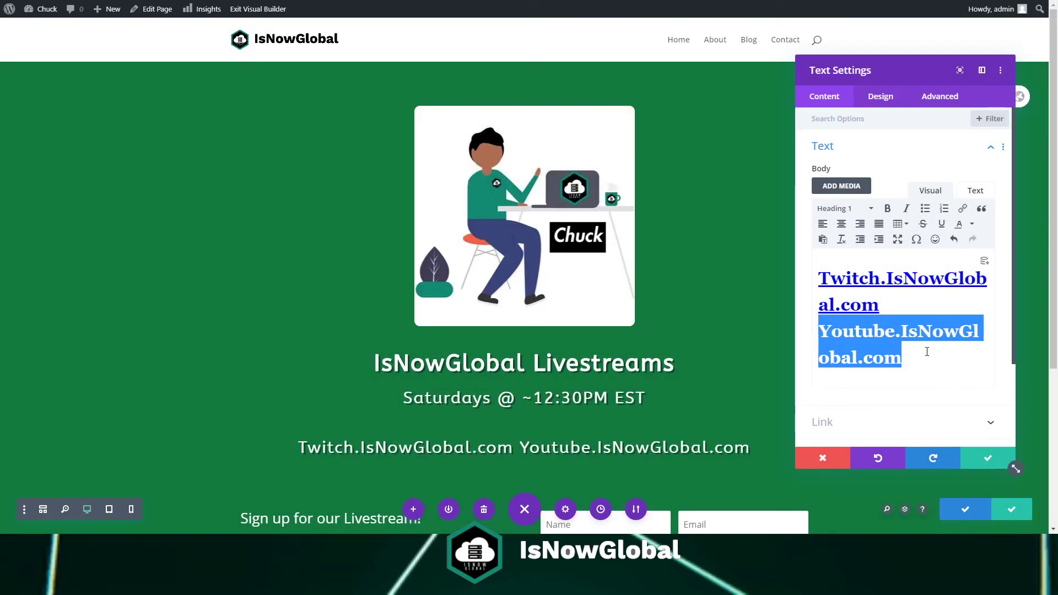
Link the "Youtube.IsNowGlobal.com" text in the channel address module to that same address with an https prefix
left_click(964, 210)
triple_click(545, 261)
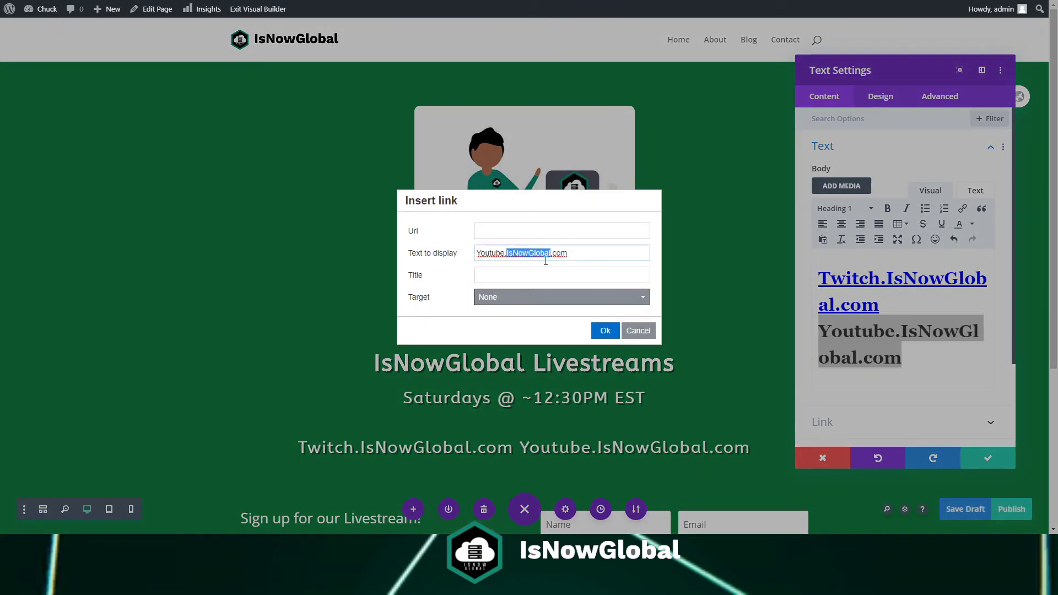
left_click(529, 236)
key("ctrl+v")
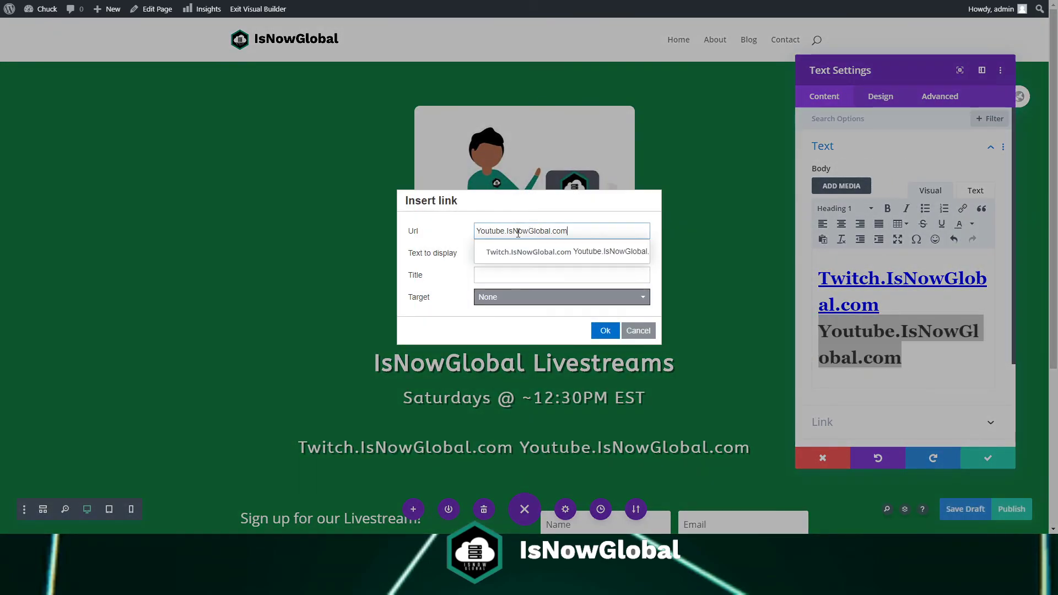
left_click(476, 231)
type("https")
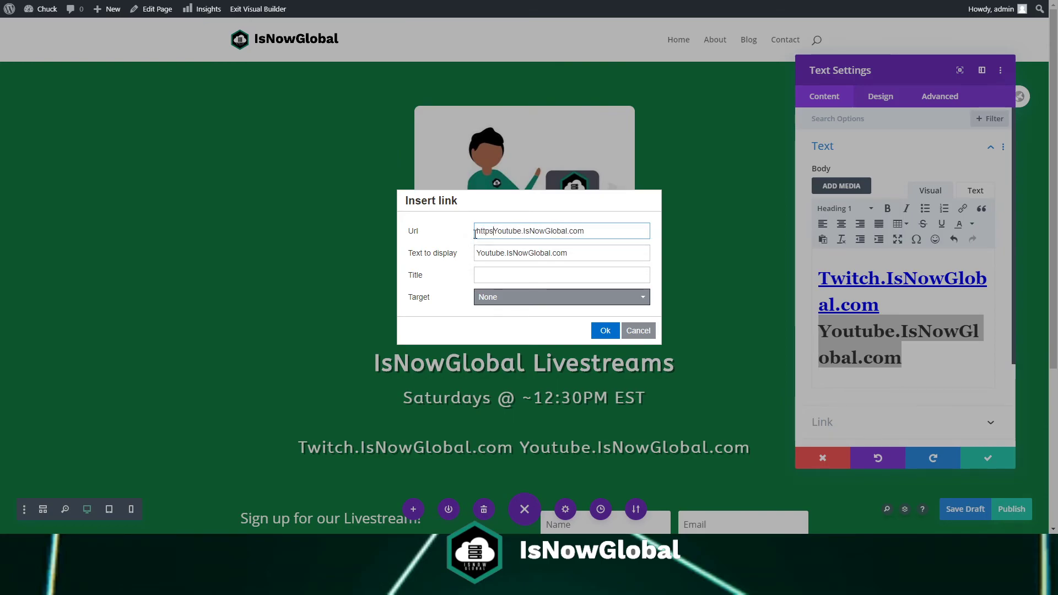